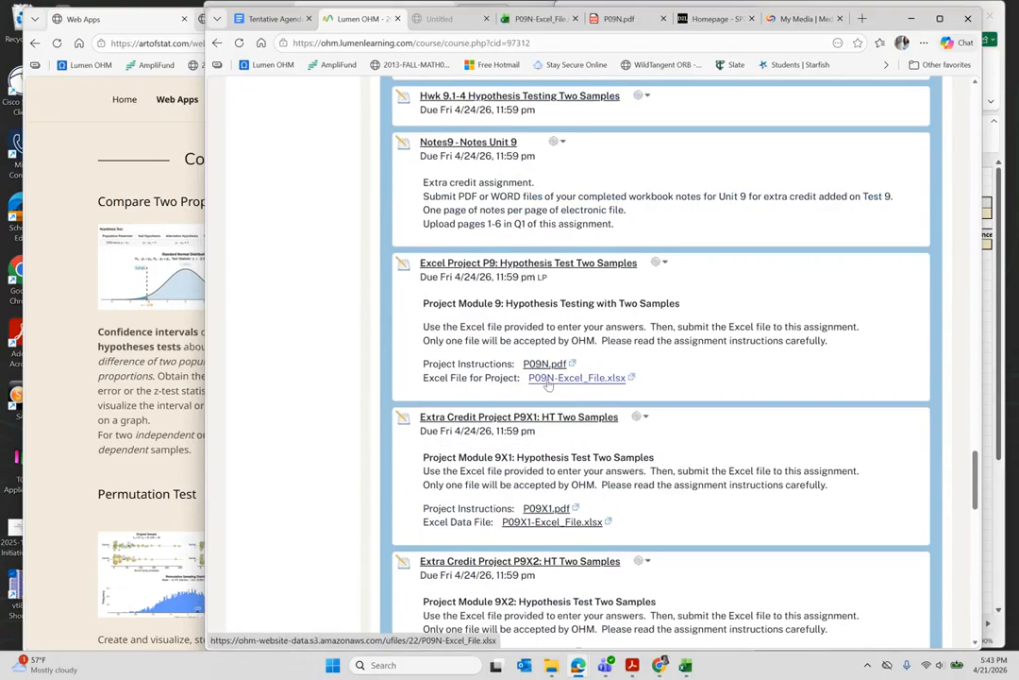
- Open the P09N.pdf assignment and scroll to the hypnotism before/after pain data table
mouse_move(687, 665)
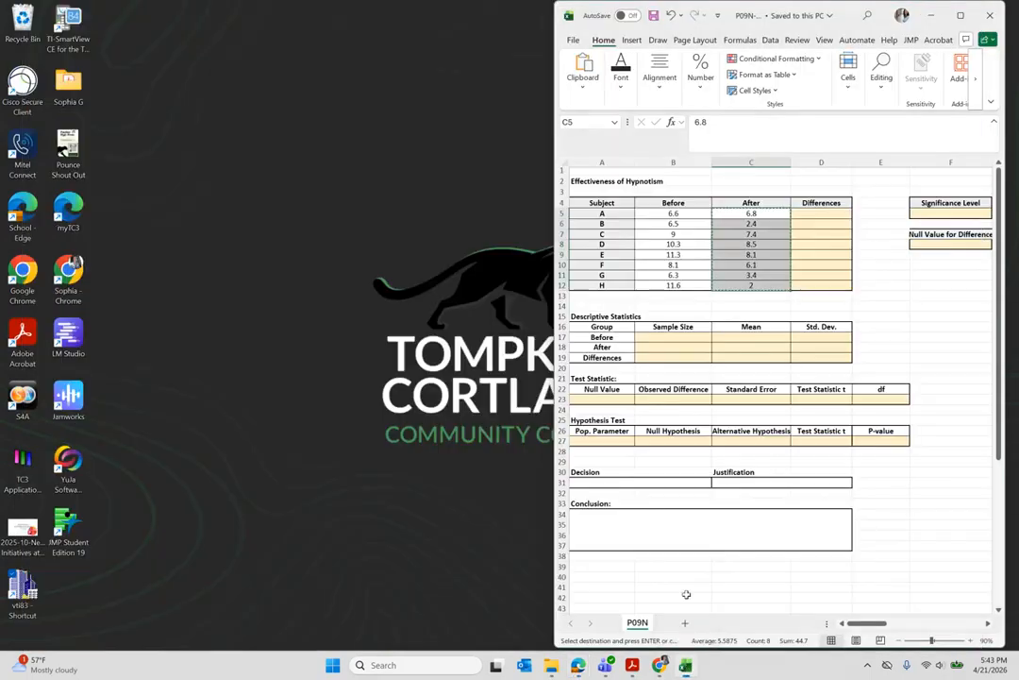
click(686, 594)
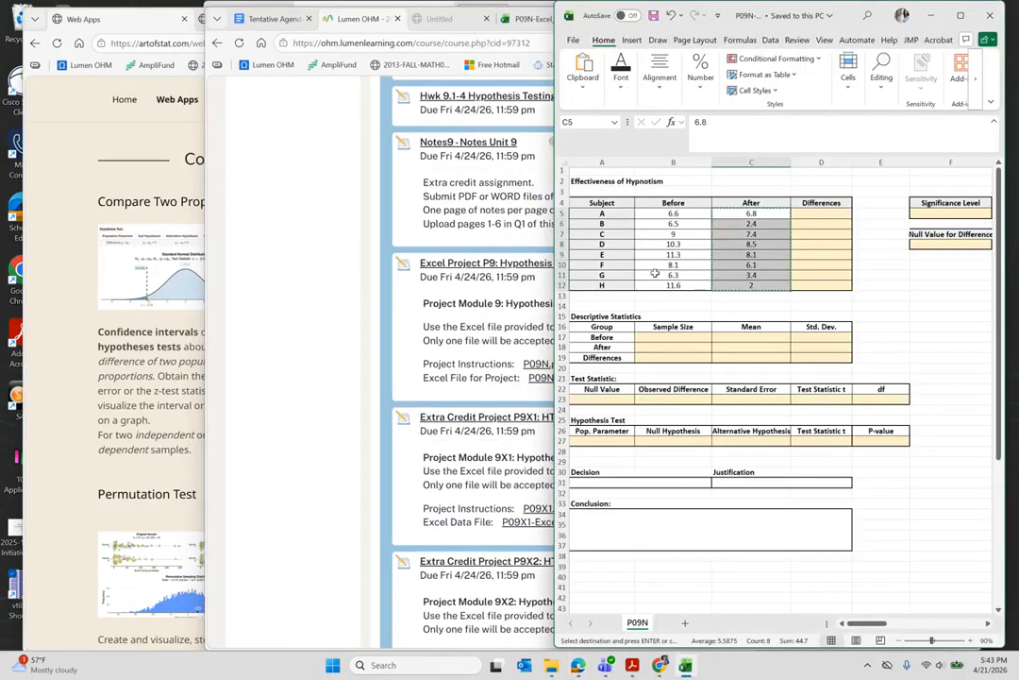
click(354, 18)
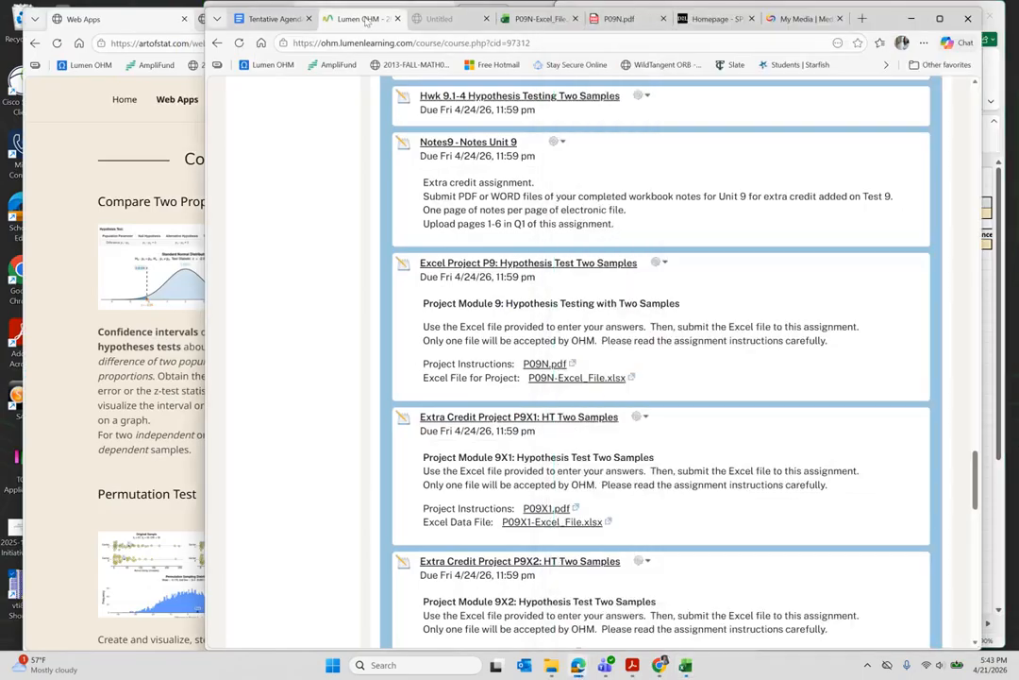
click(618, 18)
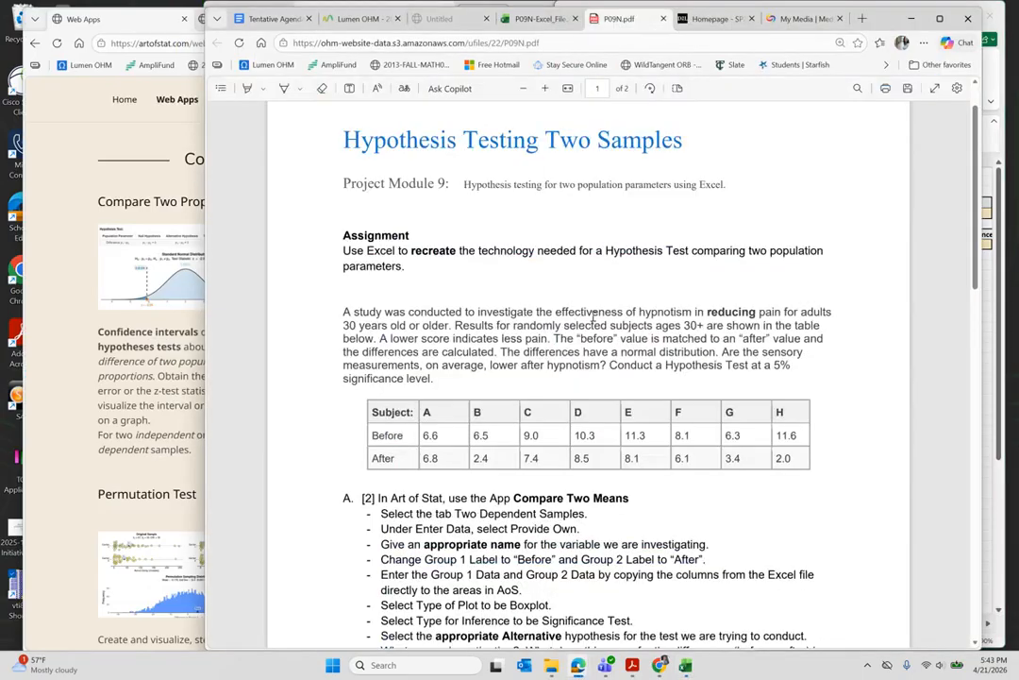
scroll(563, 357, down, 3)
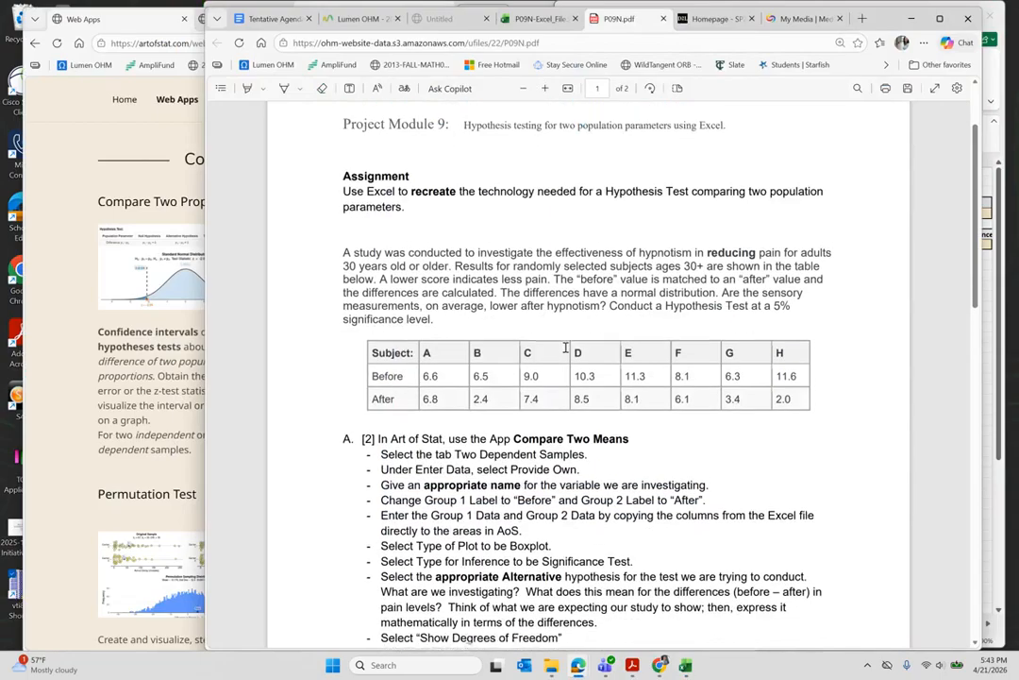
scroll(564, 347, down, 1)
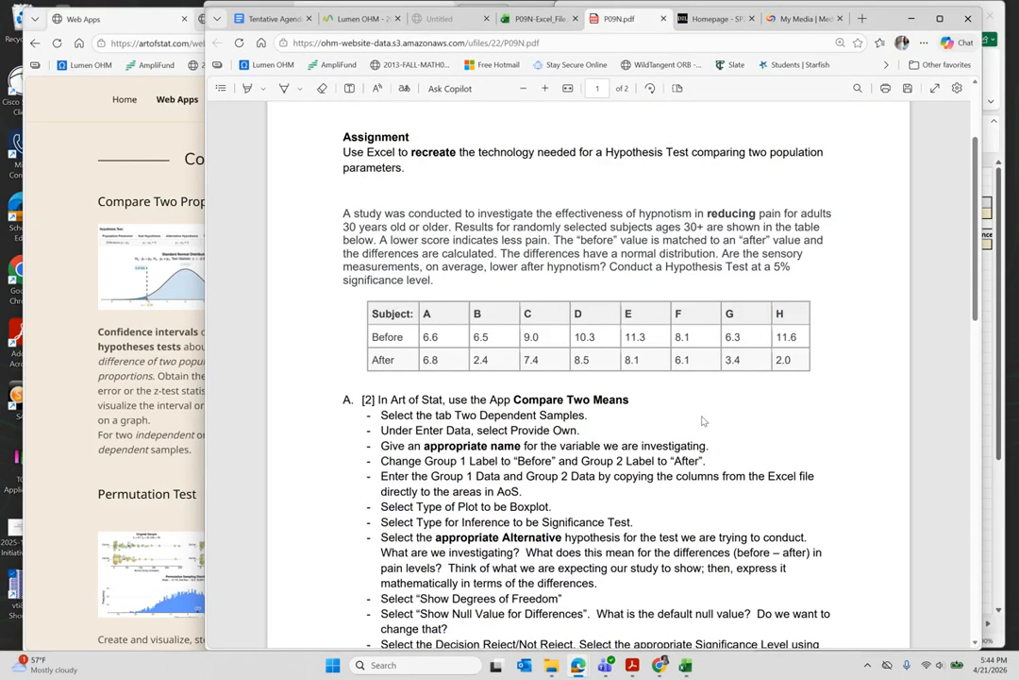
click(686, 667)
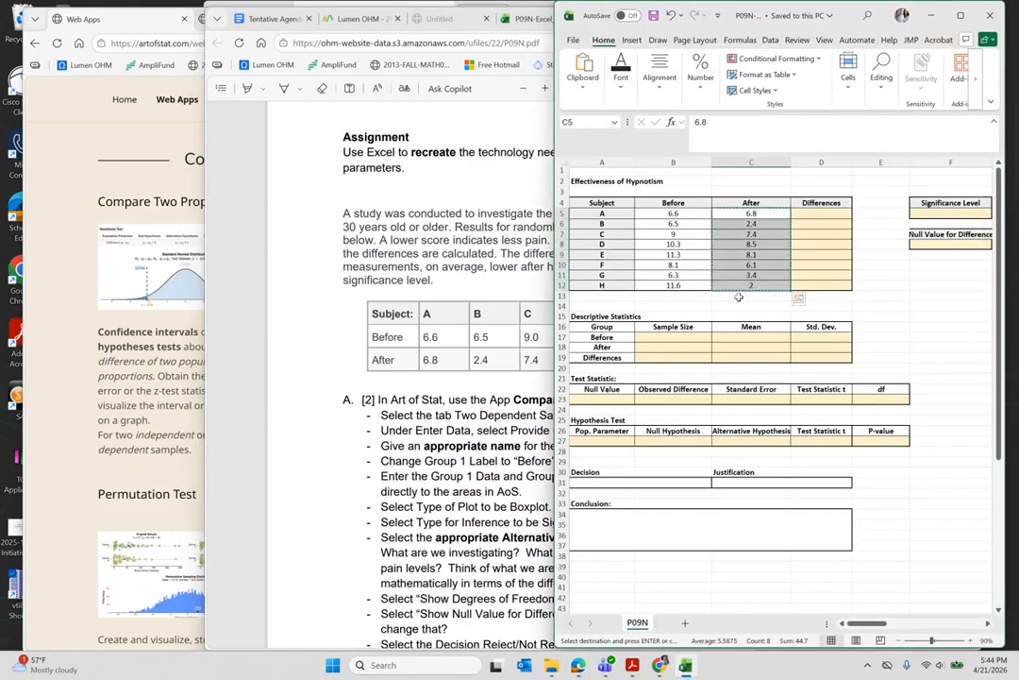
click(710, 306)
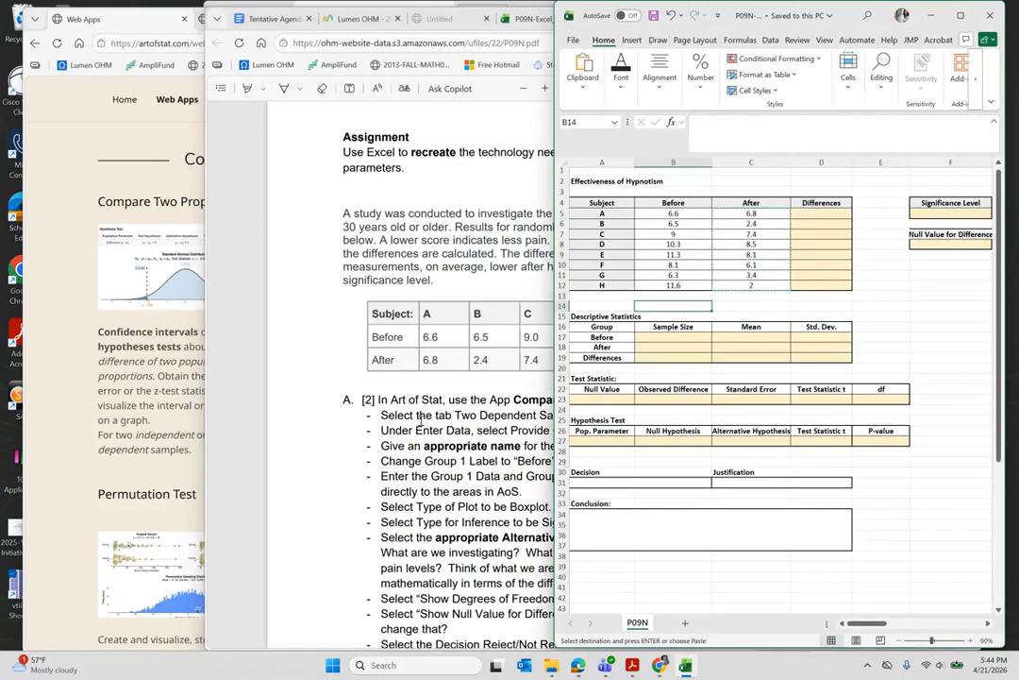
click(398, 397)
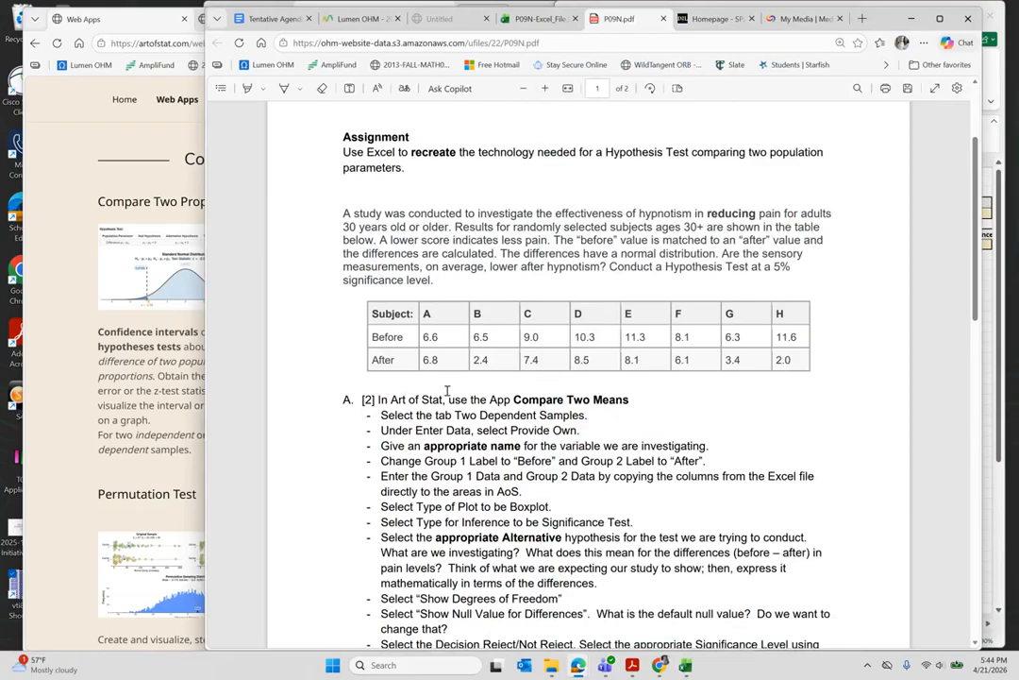
drag(383, 537, 809, 537)
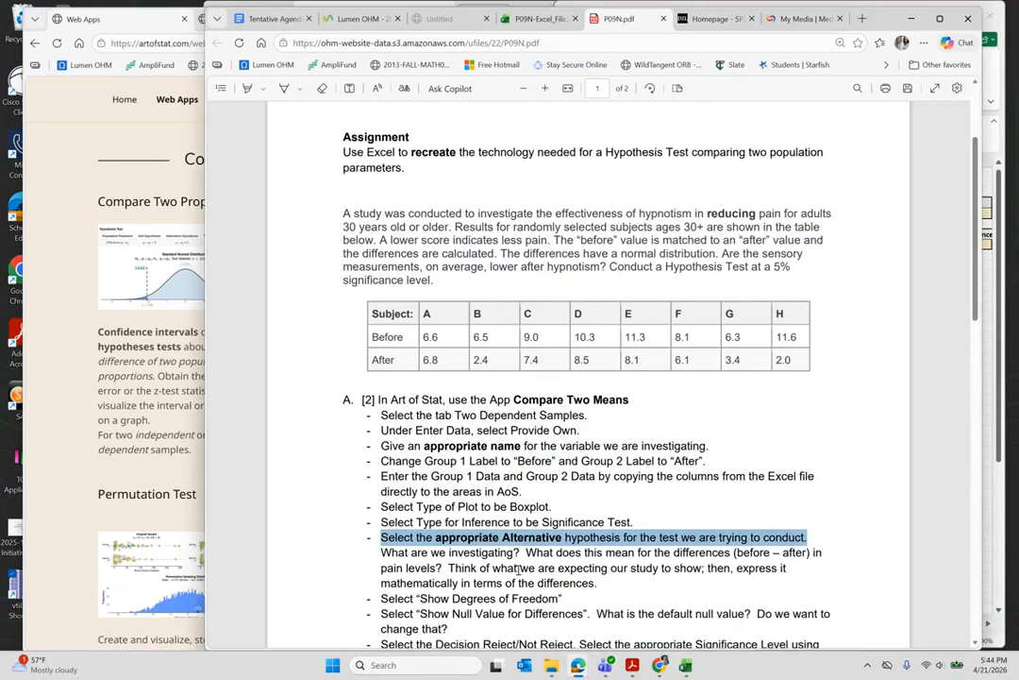
click(631, 500)
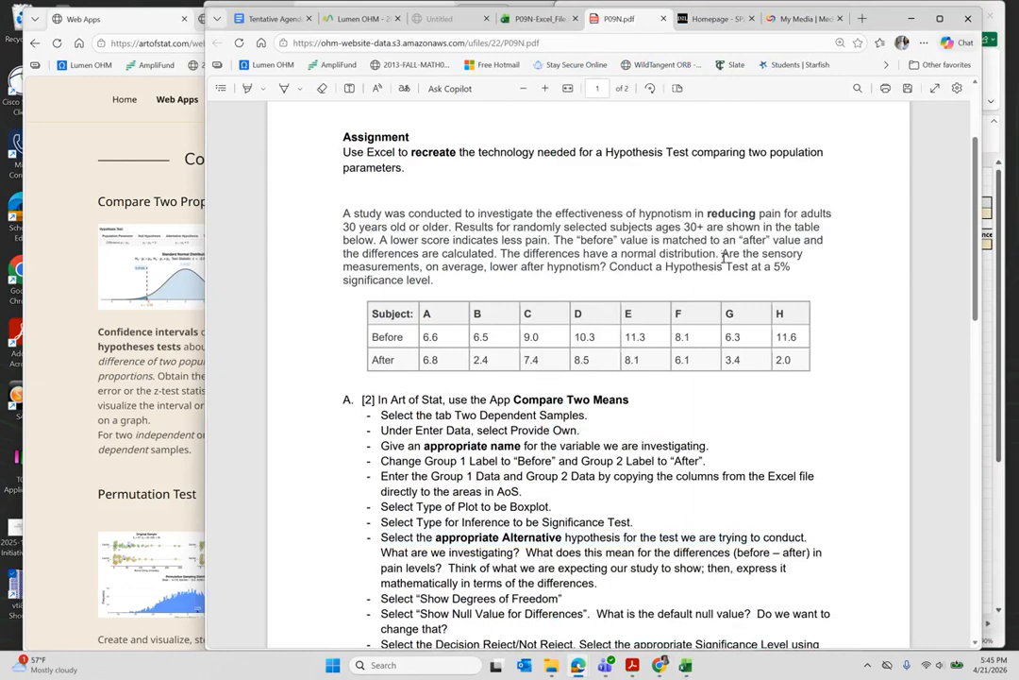
drag(722, 254, 609, 269)
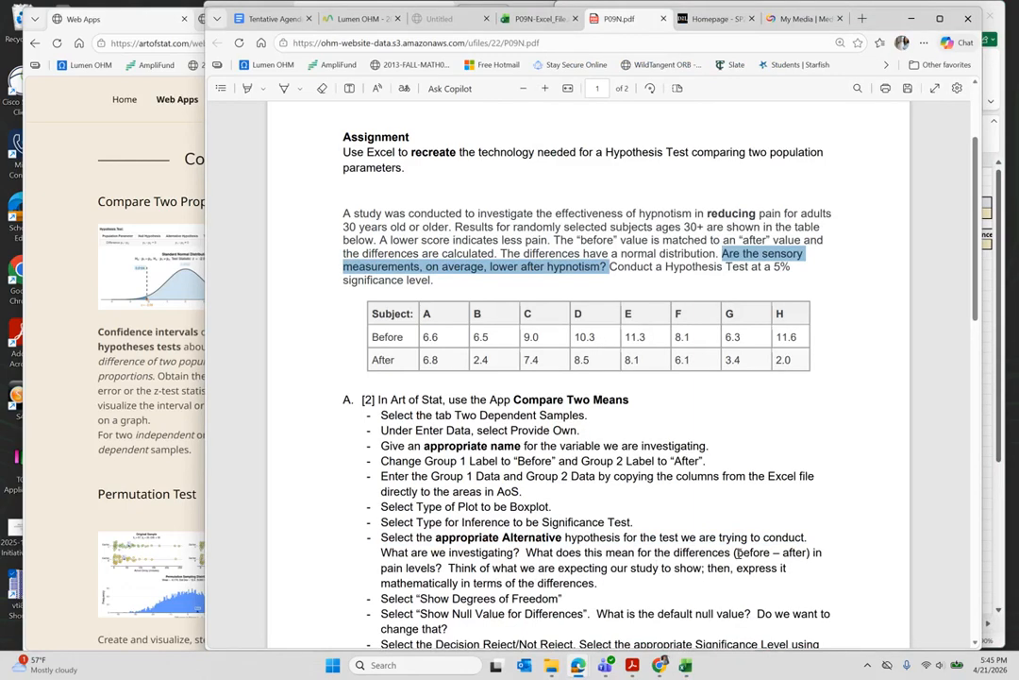
drag(739, 552, 809, 553)
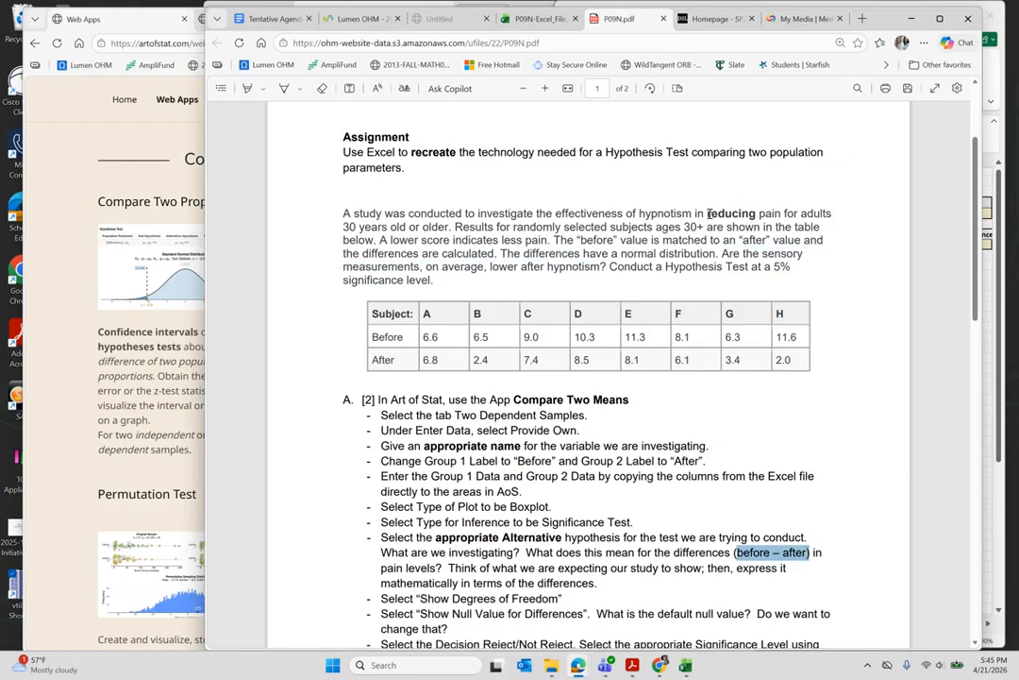
- Highlight 'reducing pain for adults' and the (before – after) definition, then bring Art of Stat's Web Apps page forward
drag(708, 213, 833, 213)
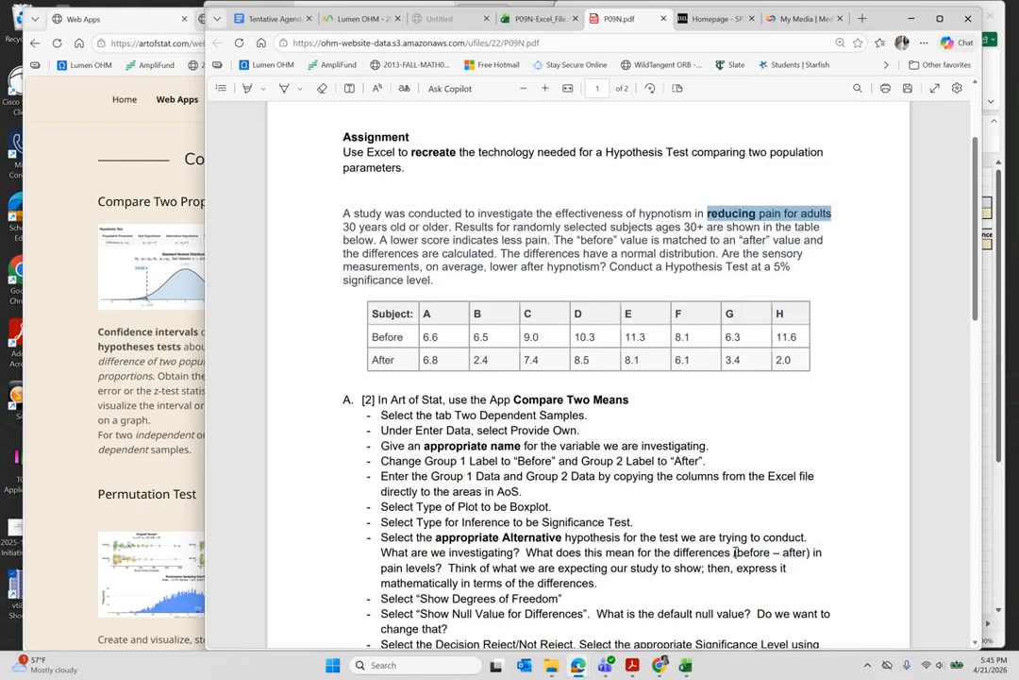
drag(735, 552, 811, 555)
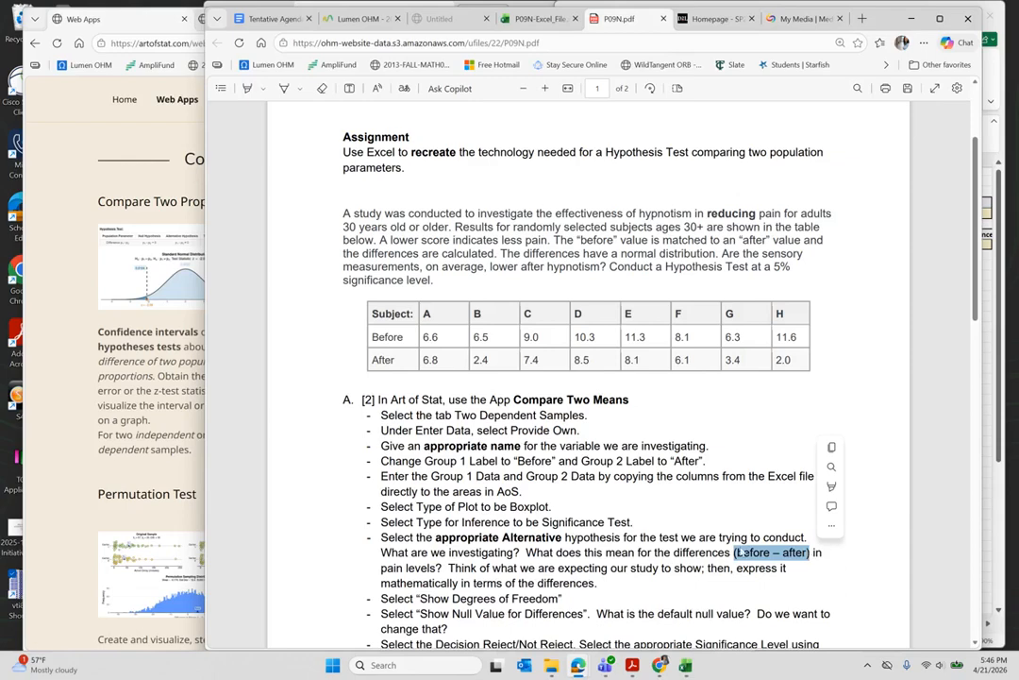
click(122, 427)
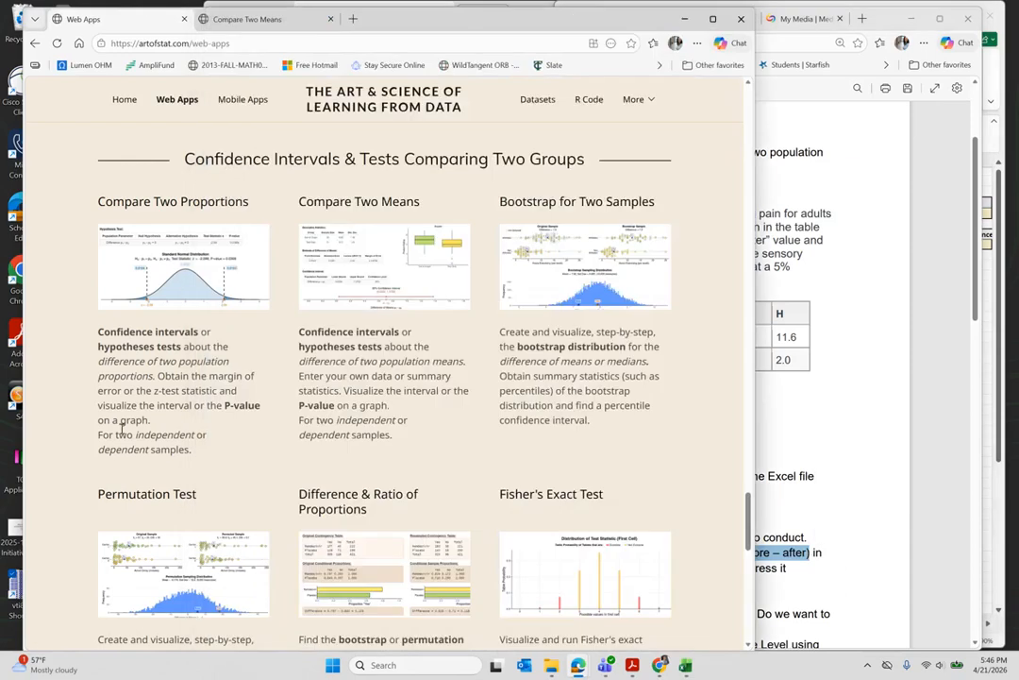
- Open Compare Two Means, dismiss the app promotion, and set Enter Data to Provide Own
click(390, 255)
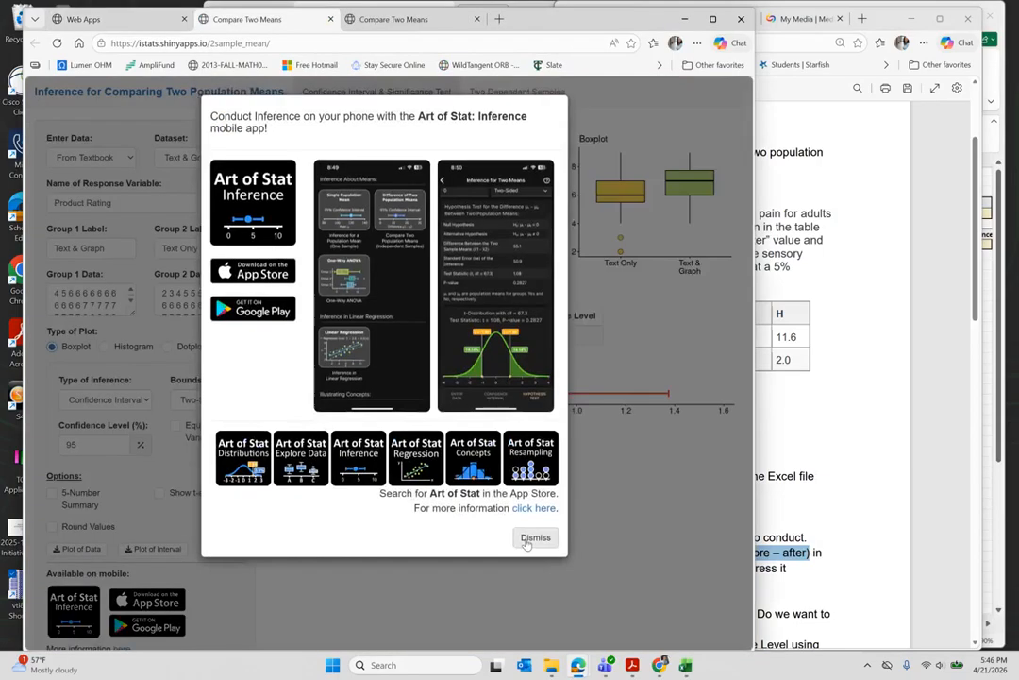
click(531, 539)
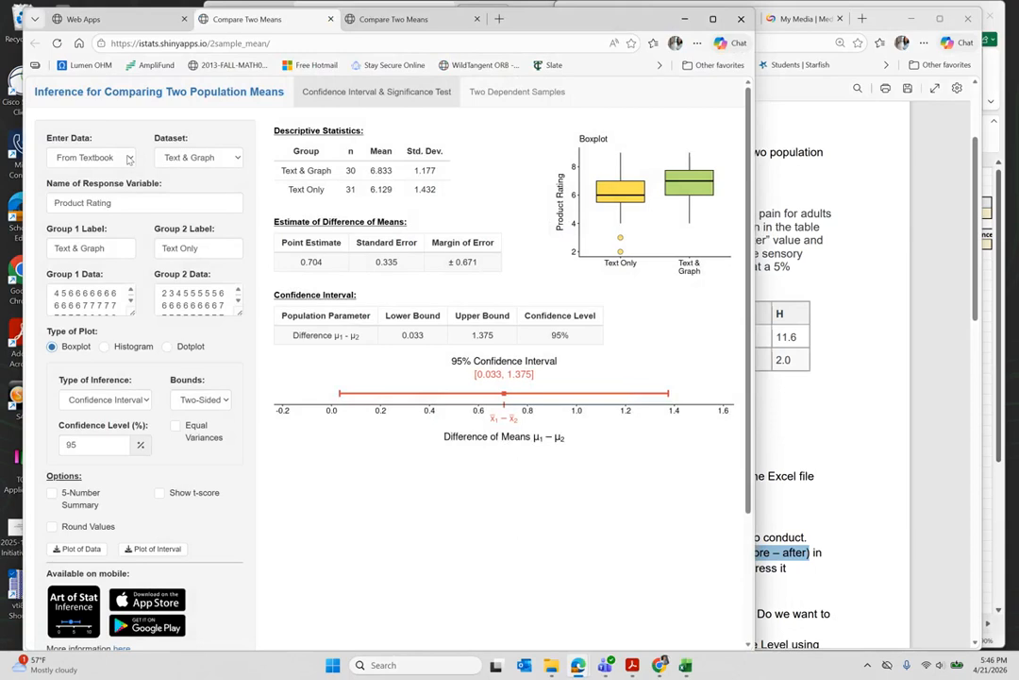
click(129, 160)
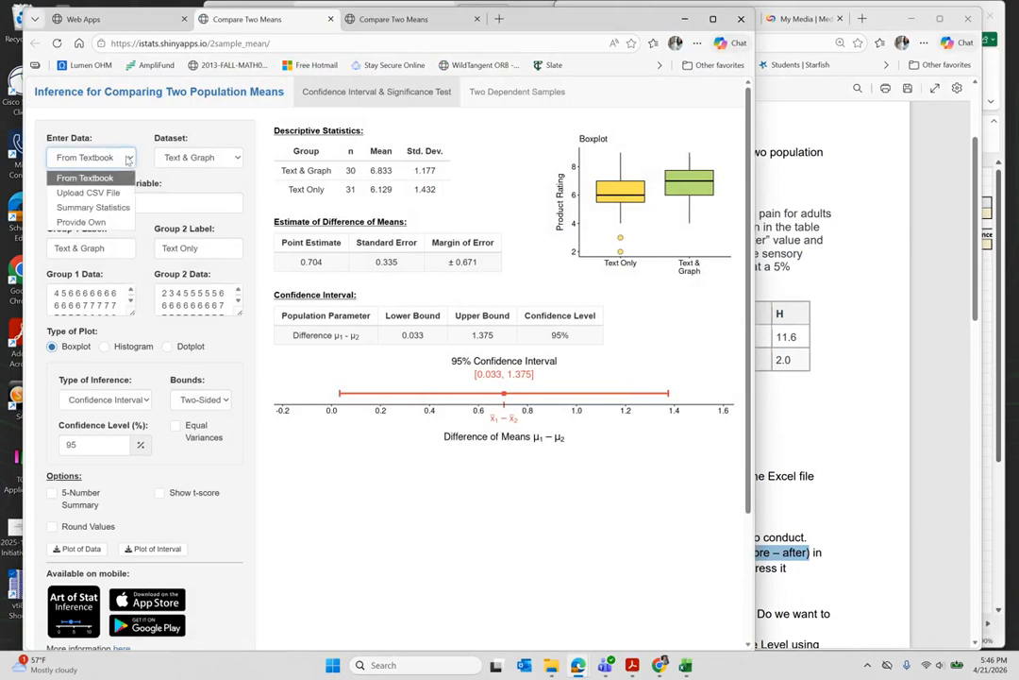
click(85, 223)
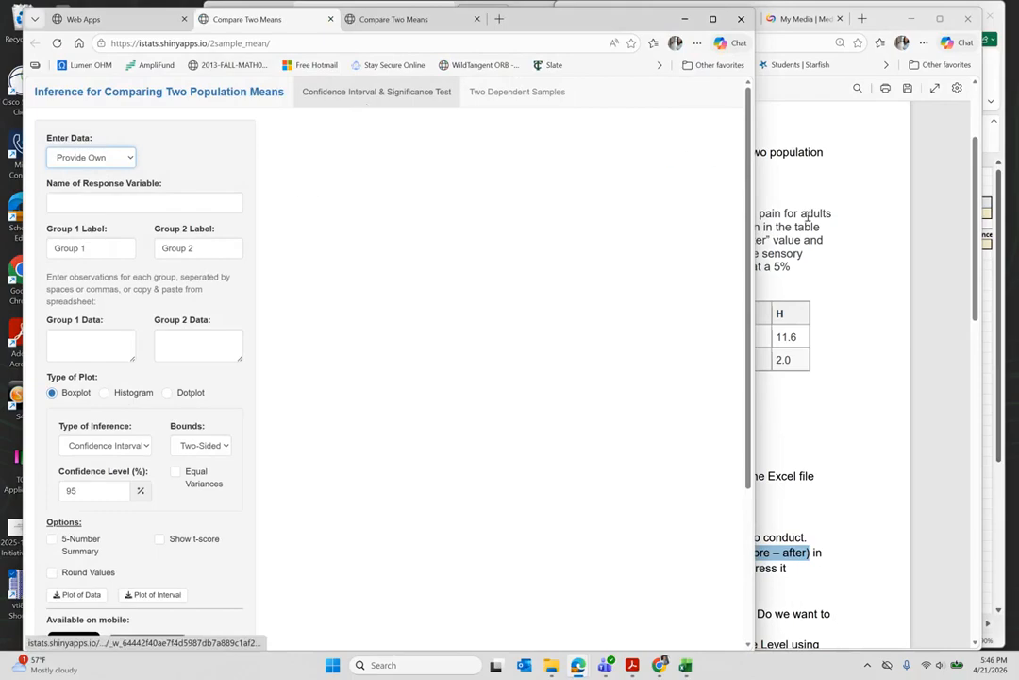
- Reread the PDF step about selecting Two Dependent Samples, then return to the app
click(830, 262)
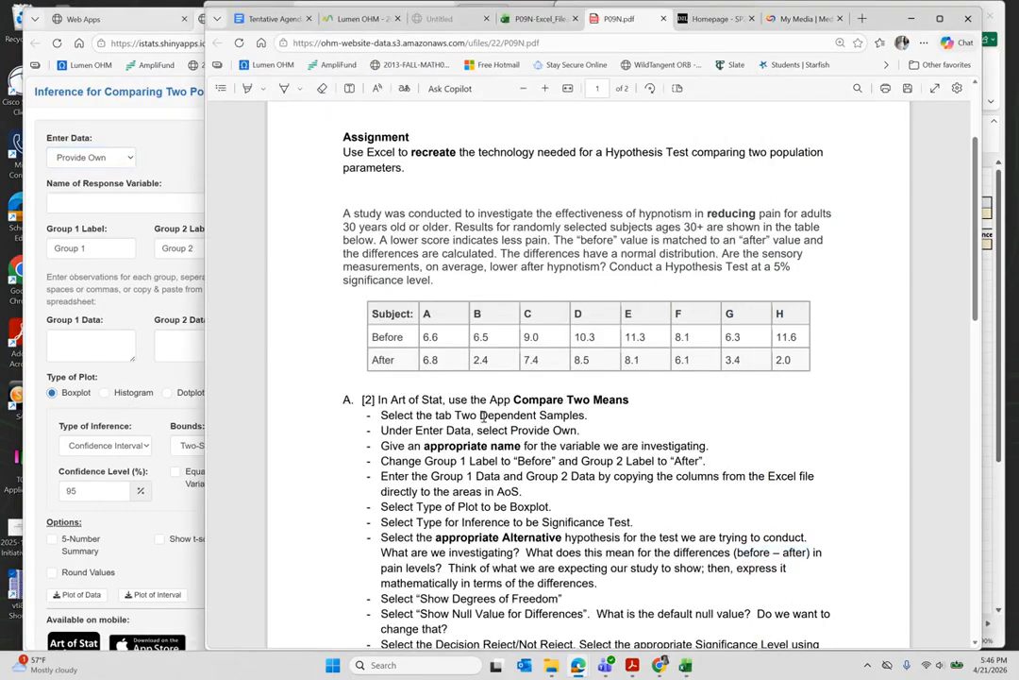
double_click(389, 415)
drag(433, 415, 585, 415)
click(124, 267)
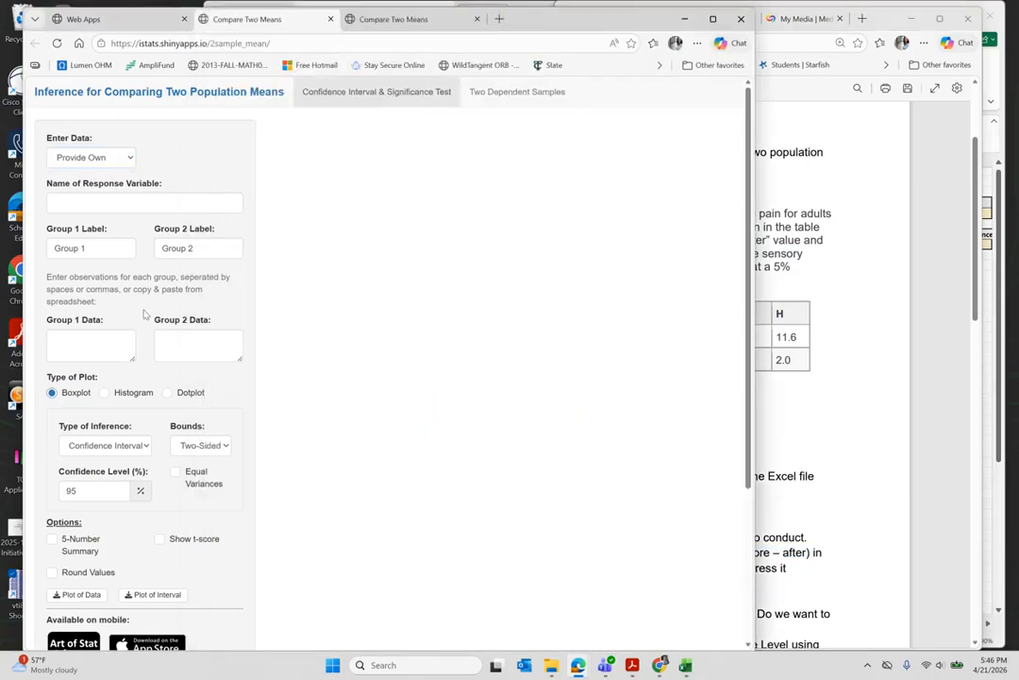
- Switch to Two Dependent Samples with Provide Own data and name the response 'Pain Level'
click(514, 95)
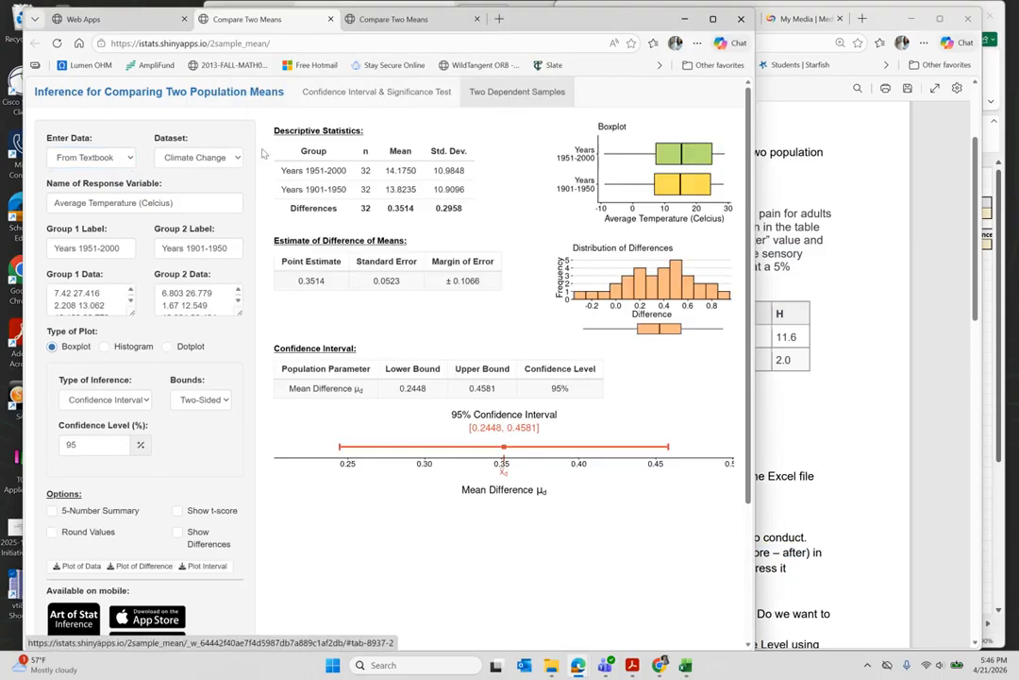
click(123, 163)
click(85, 188)
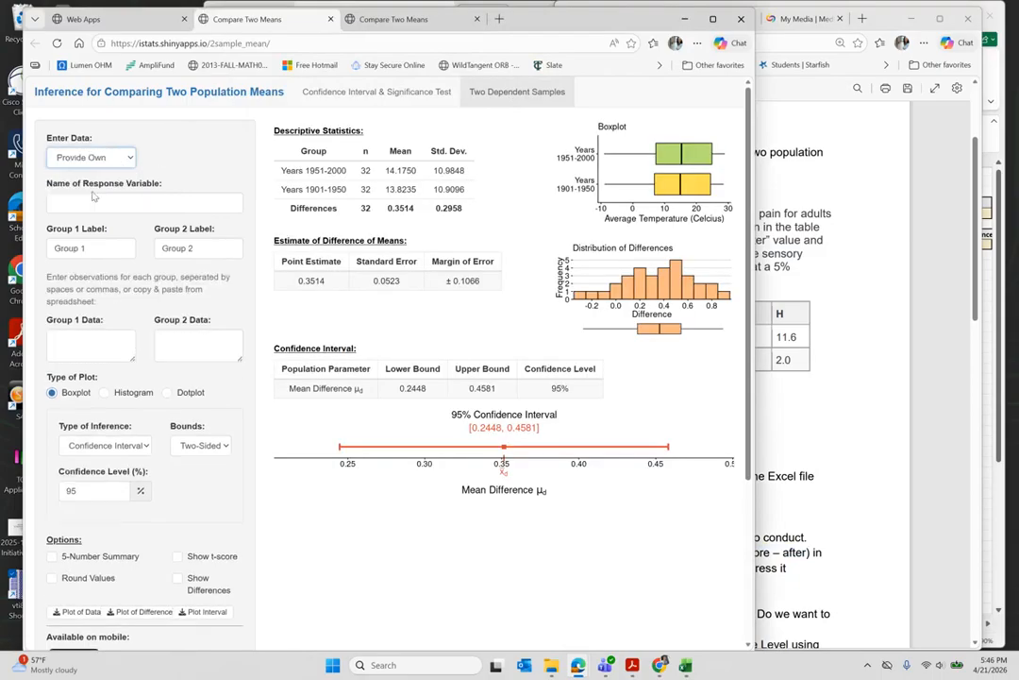
click(86, 200)
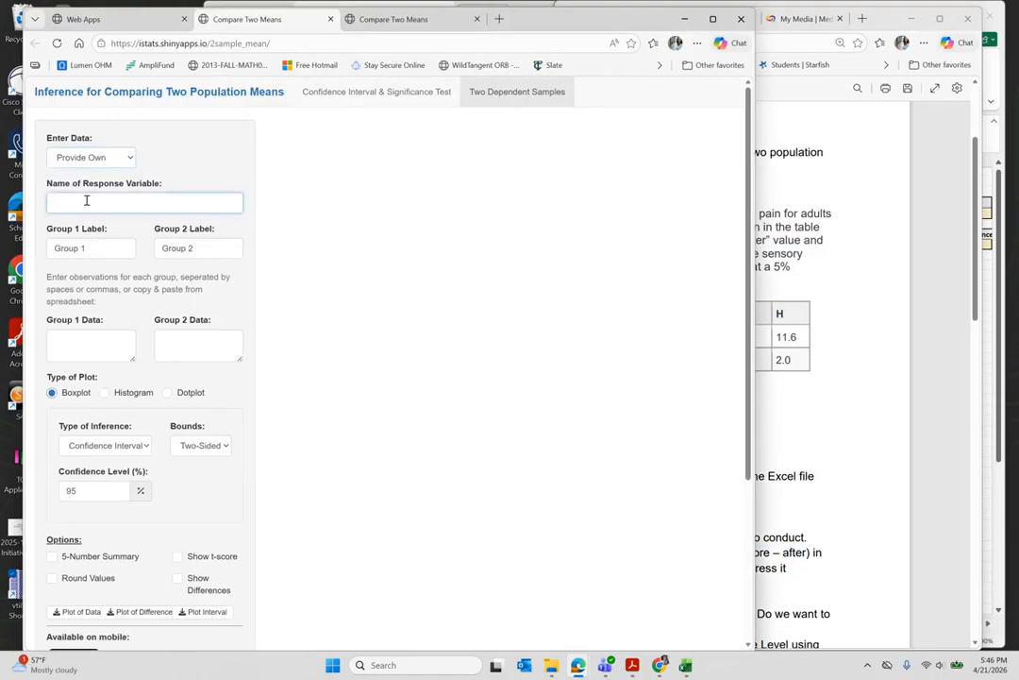
text(Pain Level)
- Narrow the Compare Two Means window so more of the PDF shows beside it
click(817, 375)
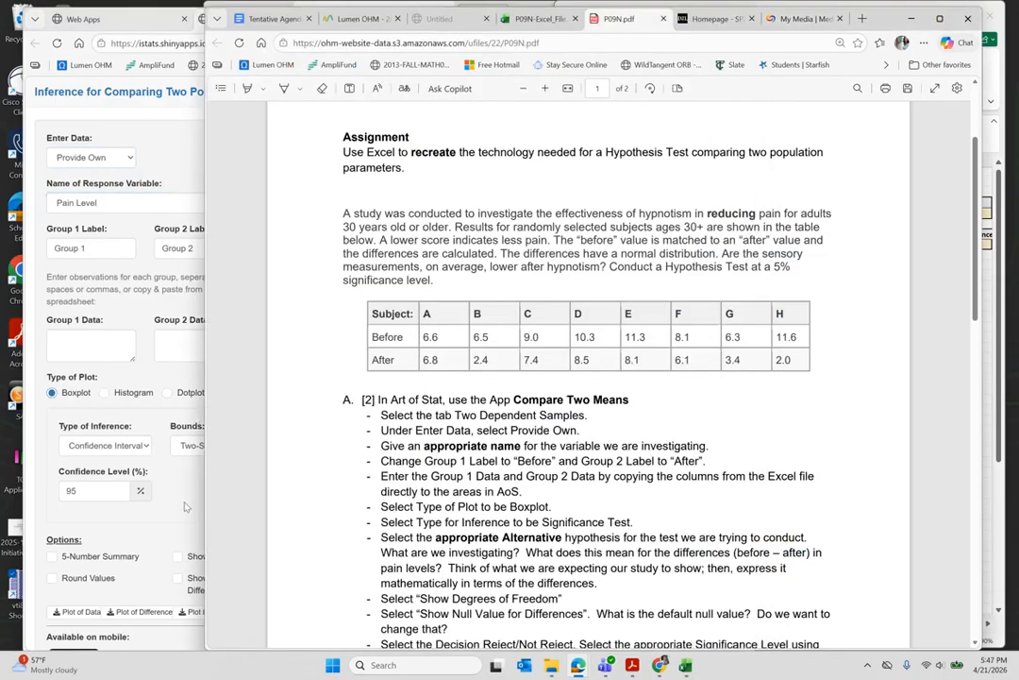
click(157, 428)
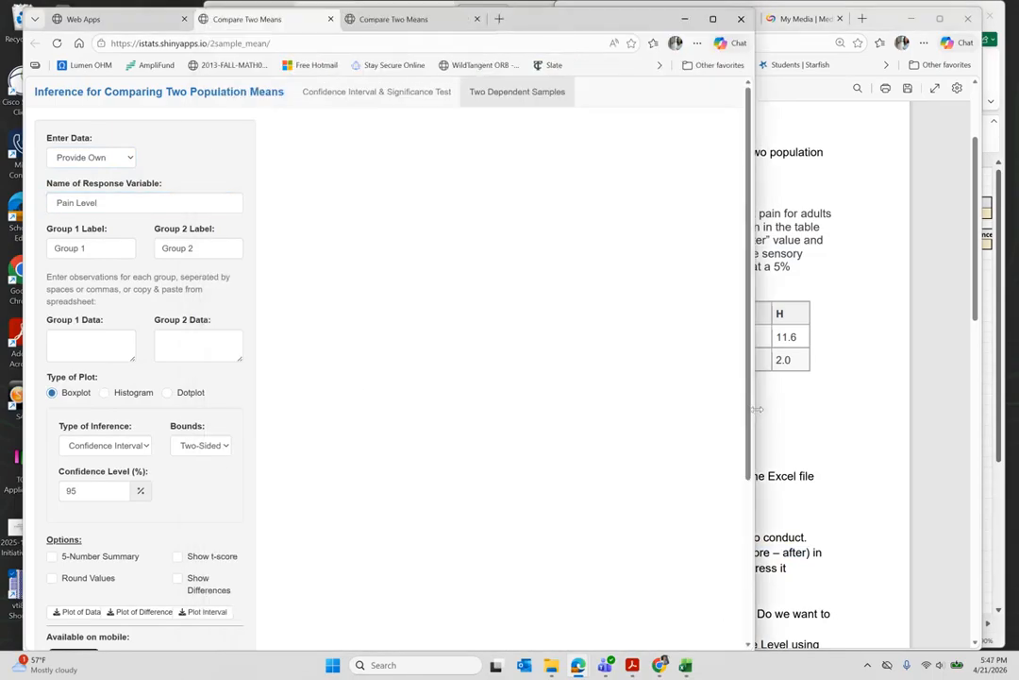
drag(753, 406, 377, 407)
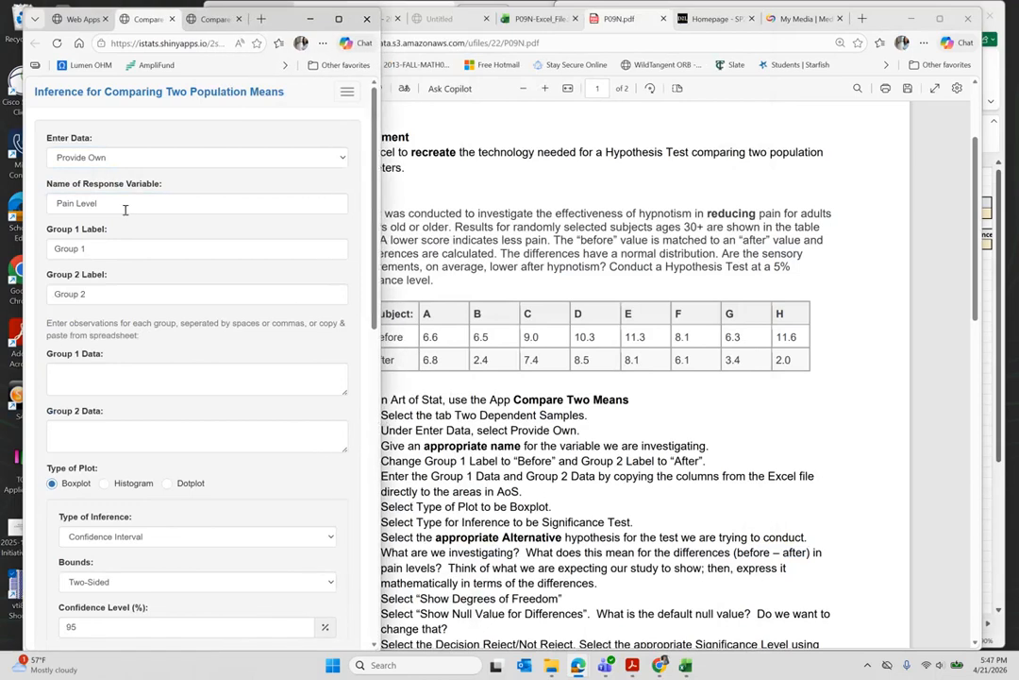
- Label Group 1 'Before' and Group 2 'After', then reload the disconnected app
click(106, 247)
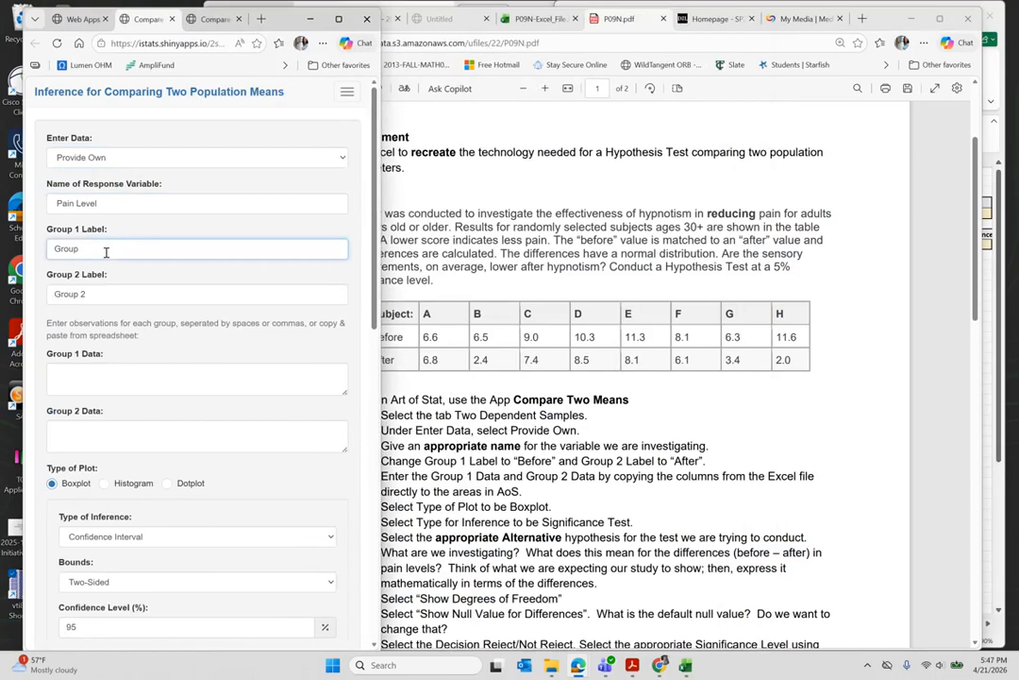
key(BackSpace)
key(BackSpace)
key(BackSpace)
key(BackSpace)
key(BackSpace)
key(BackSpace)
text(Before)
drag(92, 294, 54, 295)
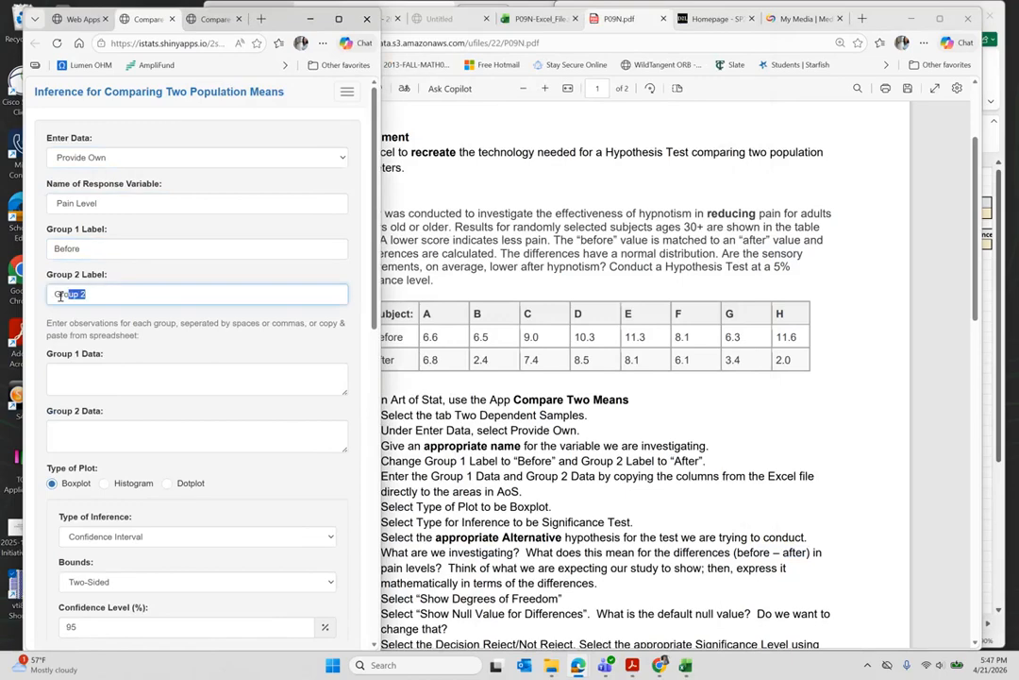
text(After)
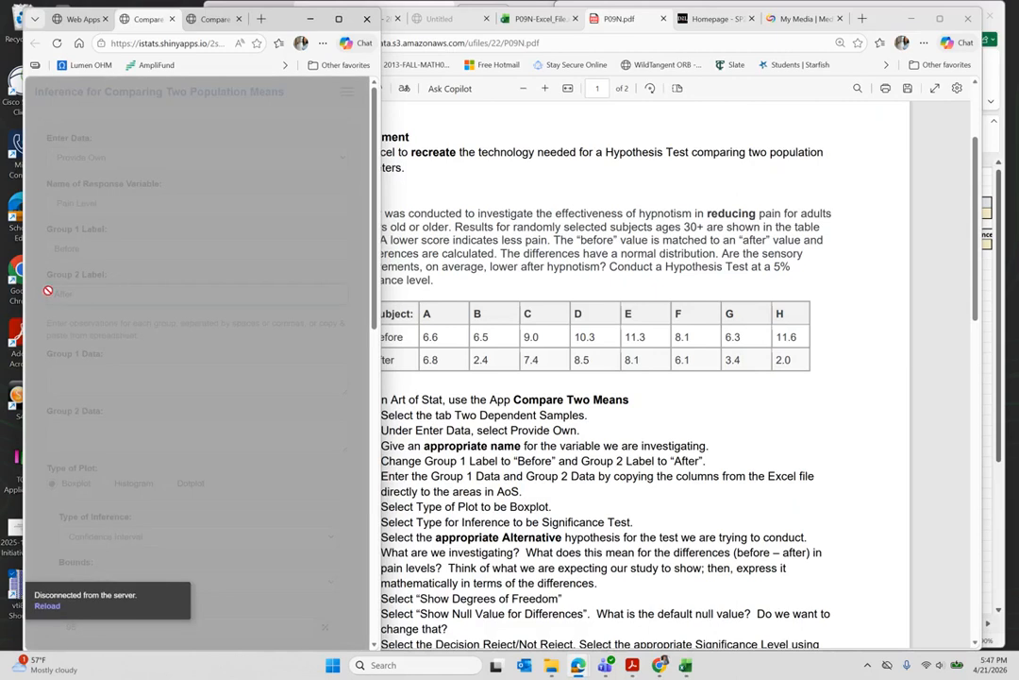
click(42, 607)
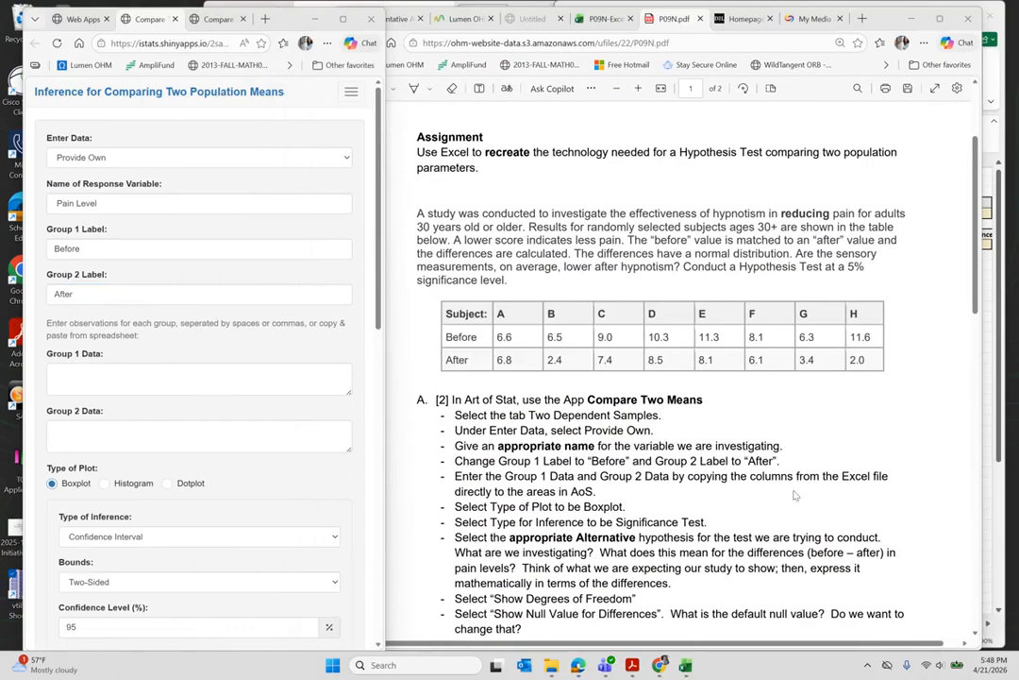
- Paste the Excel Before values into Art of Stat's Group 1 Data box
mouse_move(688, 669)
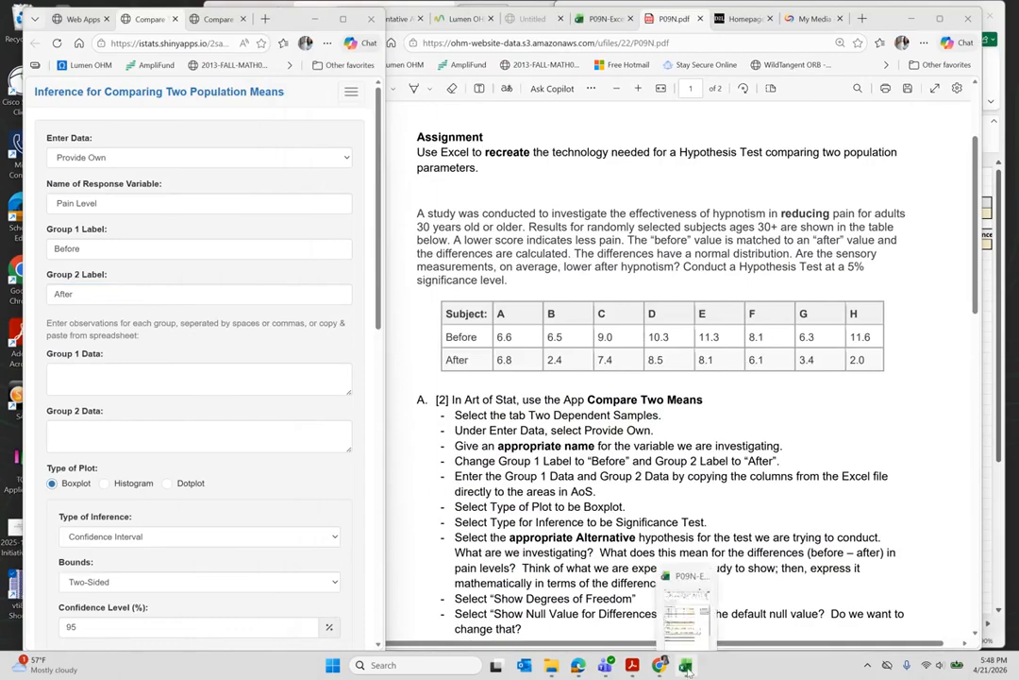
click(684, 609)
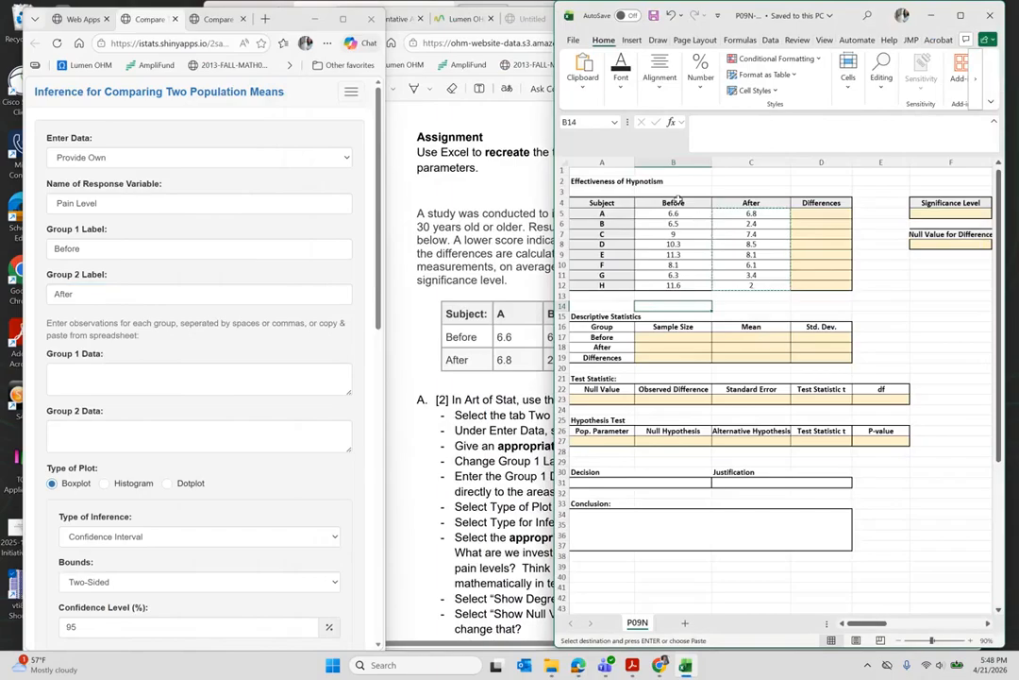
drag(673, 214, 674, 286)
key(ctrl+c)
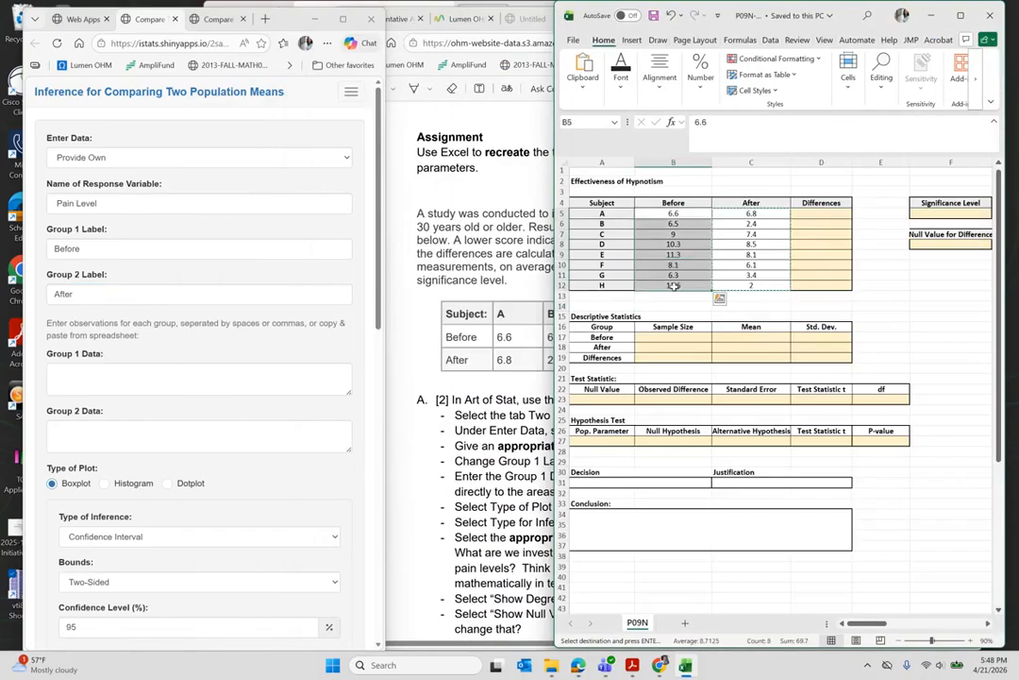
click(84, 381)
key(ctrl+v)
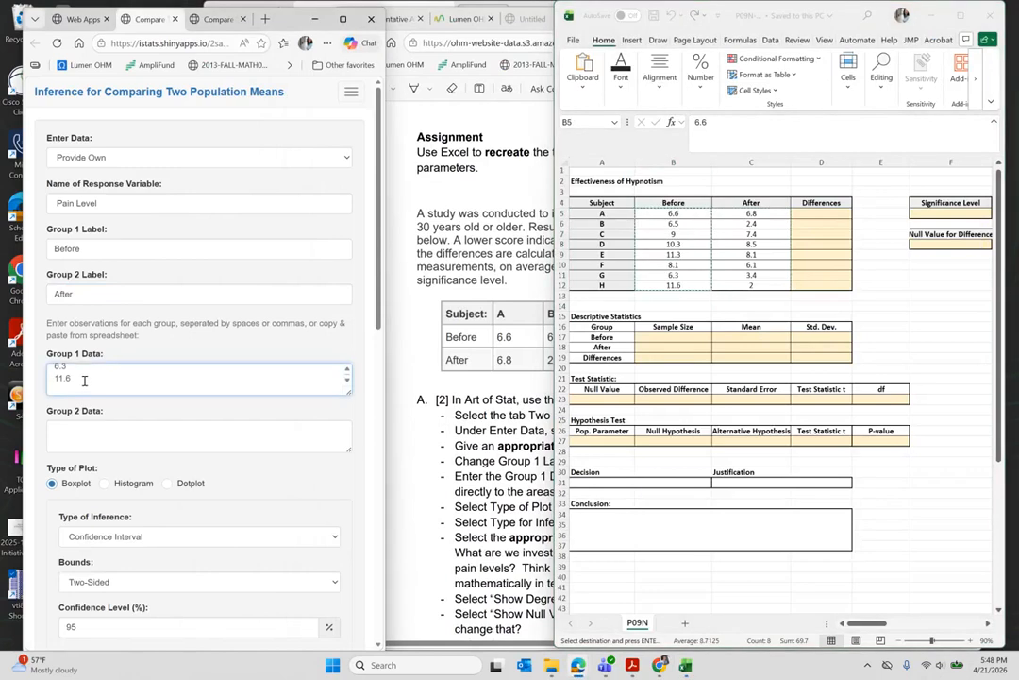
- Copy the After values C5:C12 into the Group 2 Data box
click(753, 213)
drag(753, 213, 749, 286)
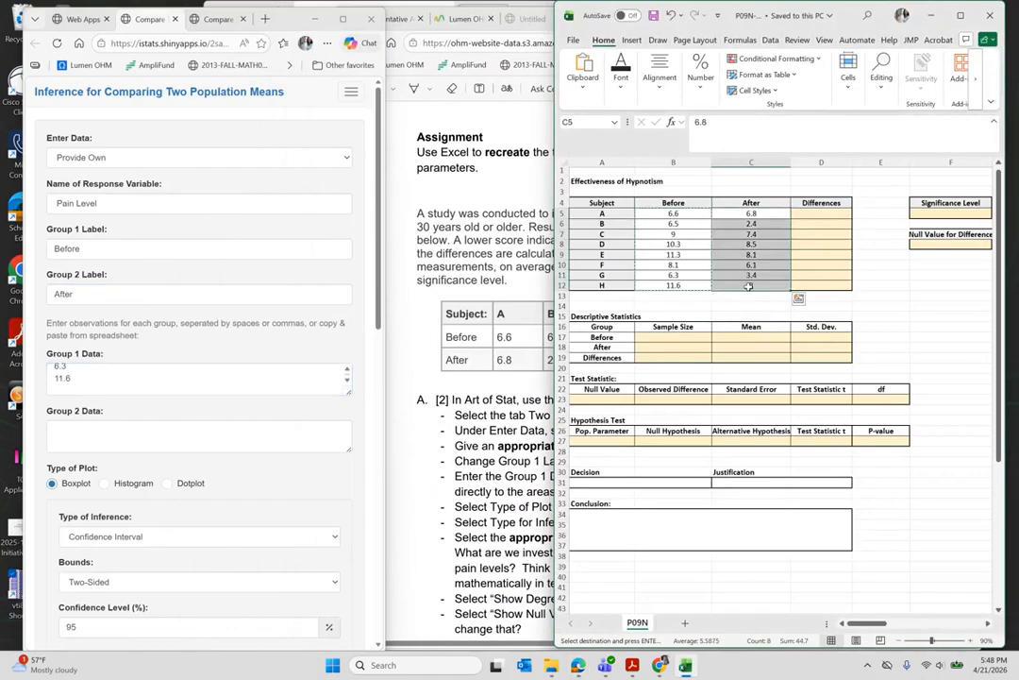
key(ctrl+c)
click(95, 433)
key(ctrl+v)
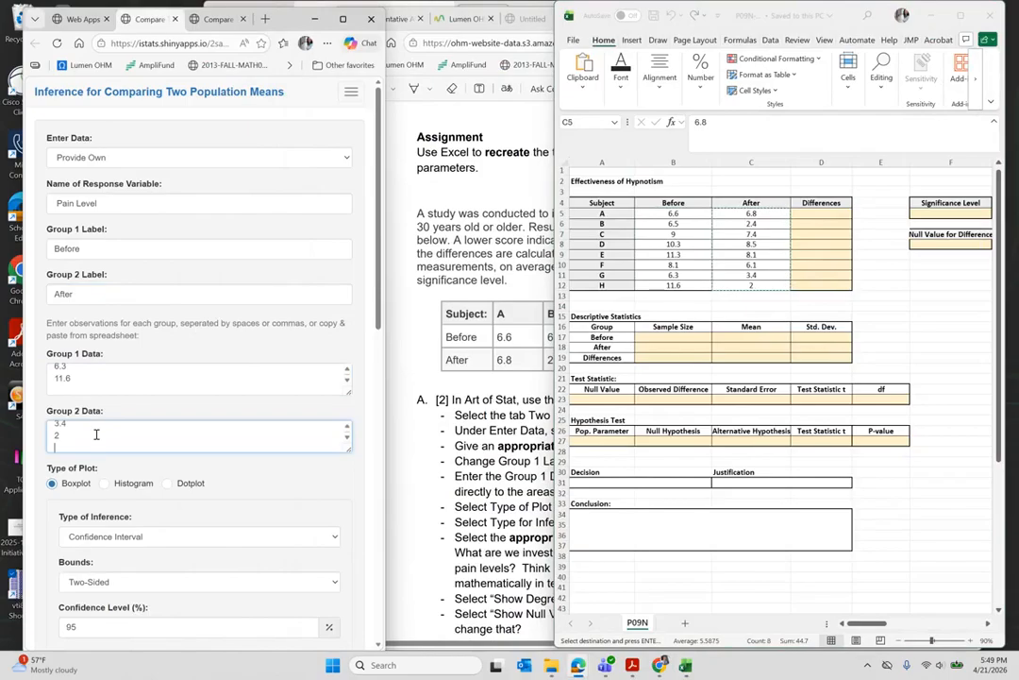
click(439, 514)
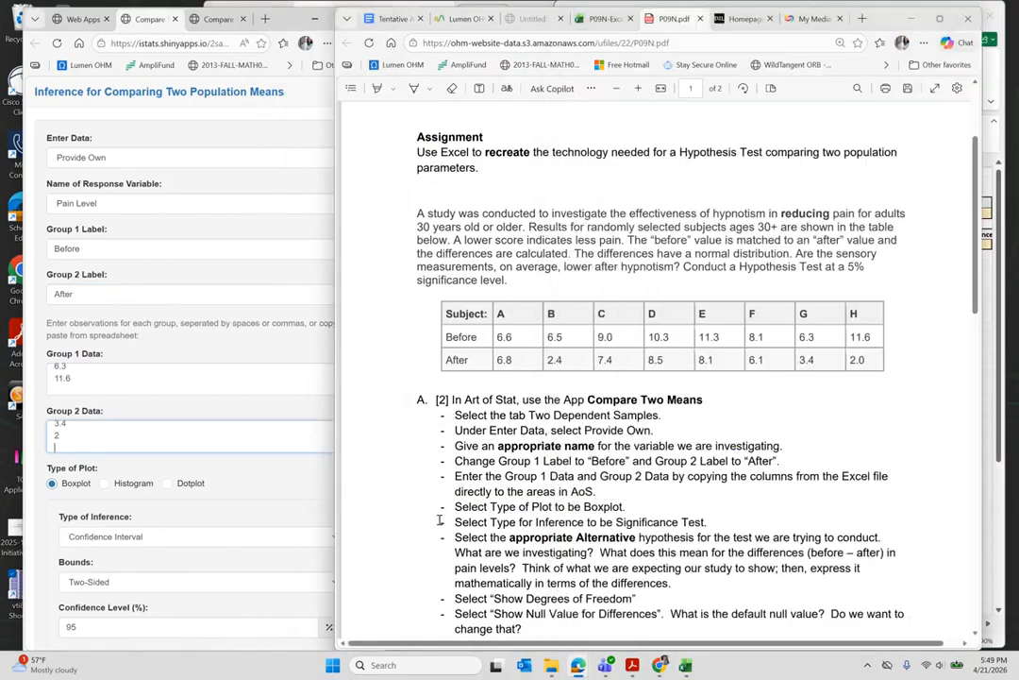
- Change Type of Inference to Significance Test
scroll(579, 484, down, 1)
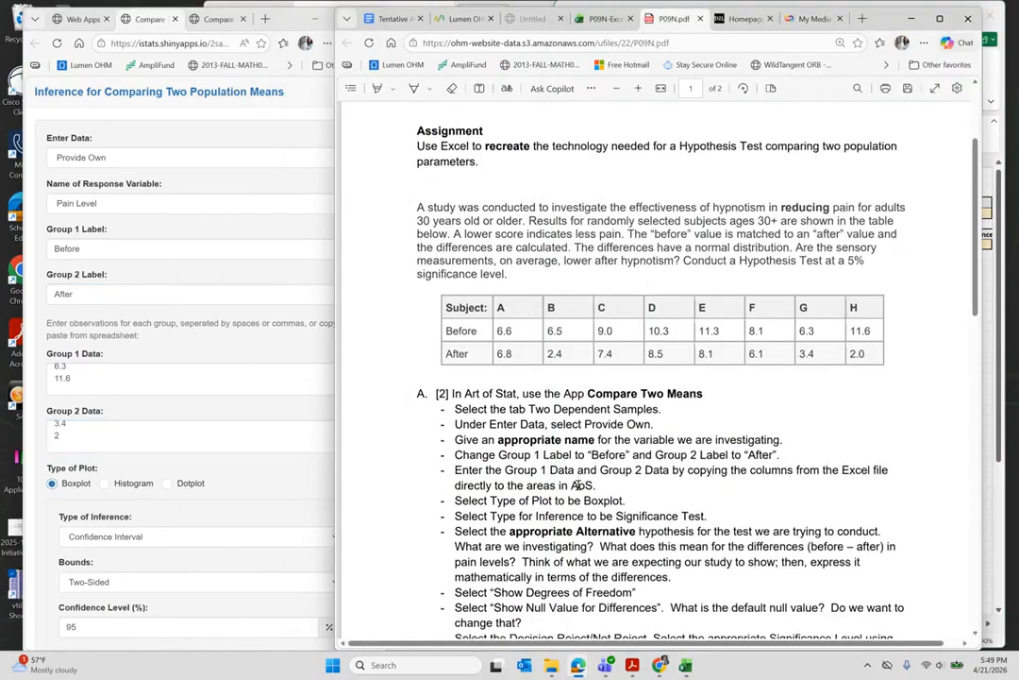
scroll(579, 484, down, 2)
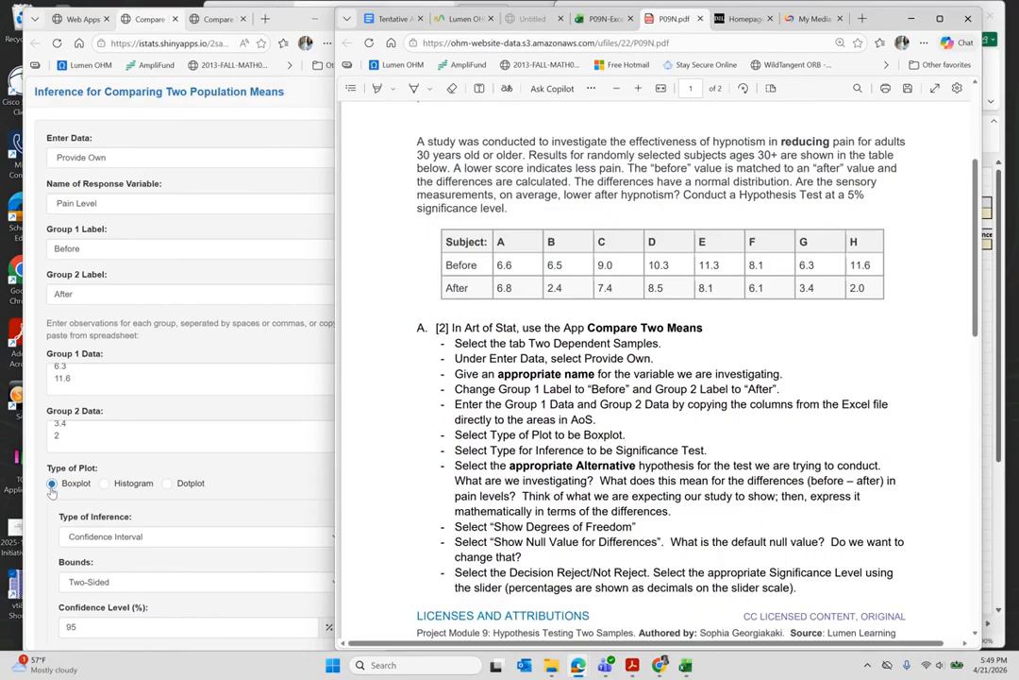
scroll(442, 469, down, 1)
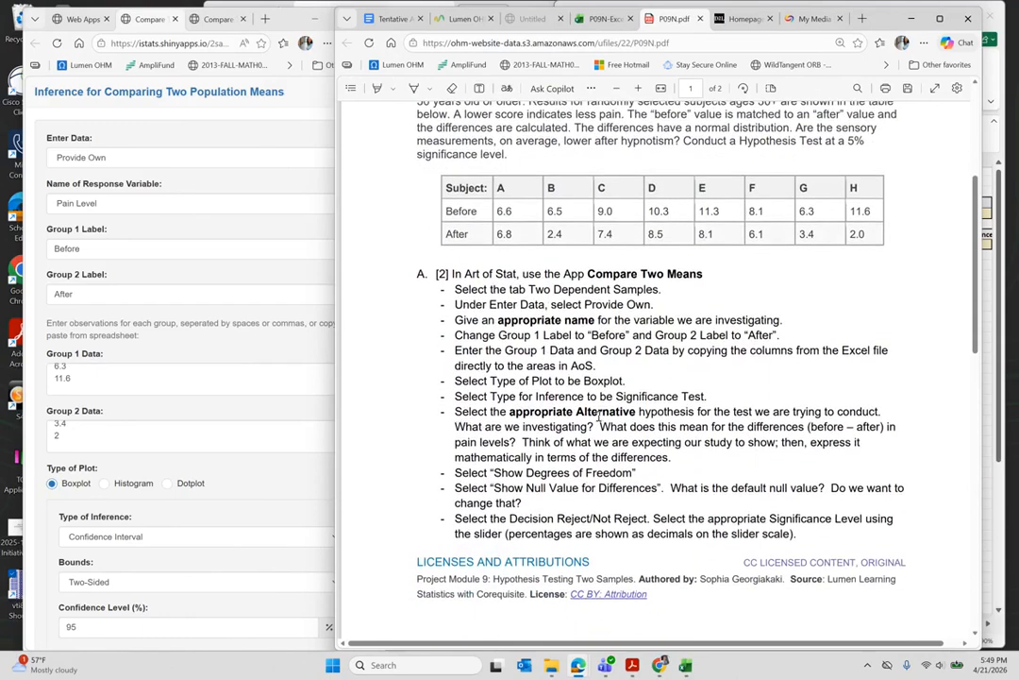
click(94, 539)
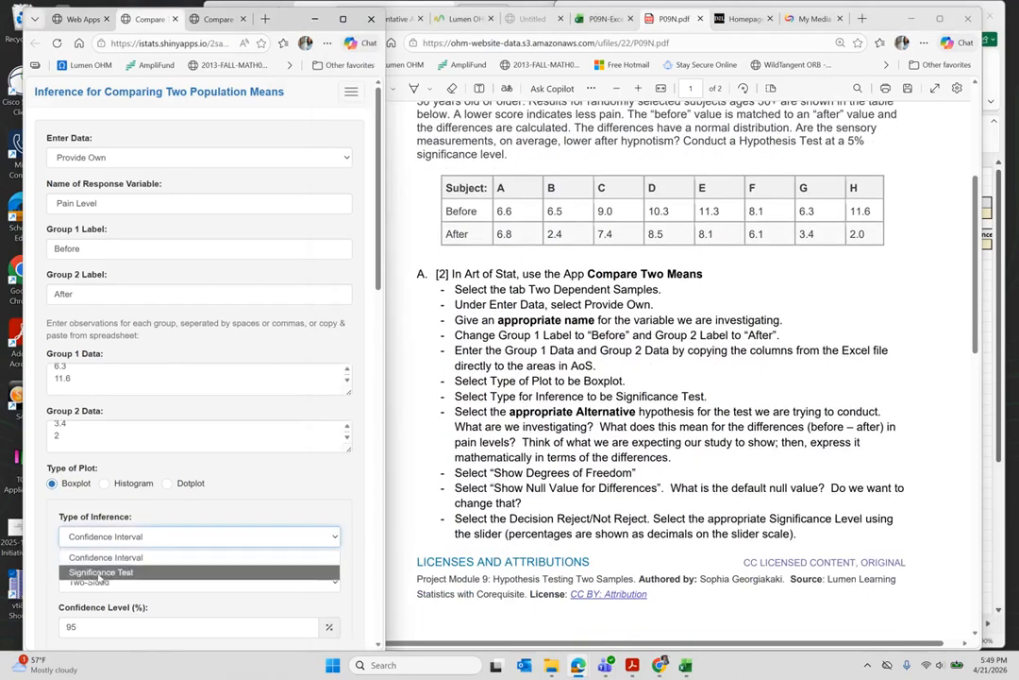
click(99, 572)
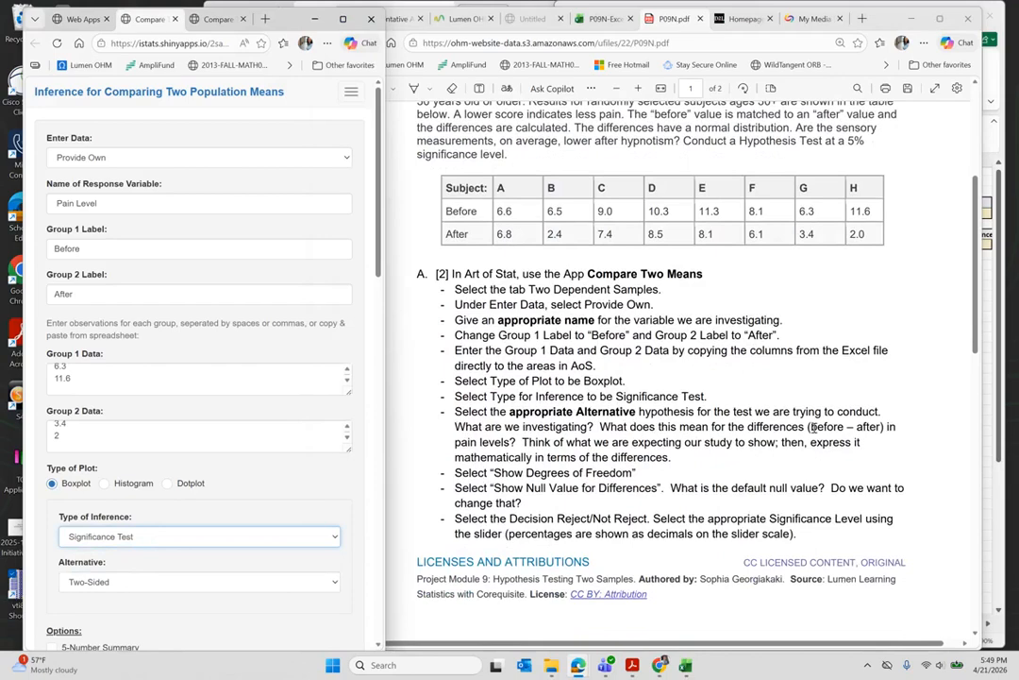
- Check the (before – after) wording, then set the alternative hypothesis to Greater Than
drag(810, 426, 885, 427)
mouse_move(891, 399)
scroll(896, 262, up, 1)
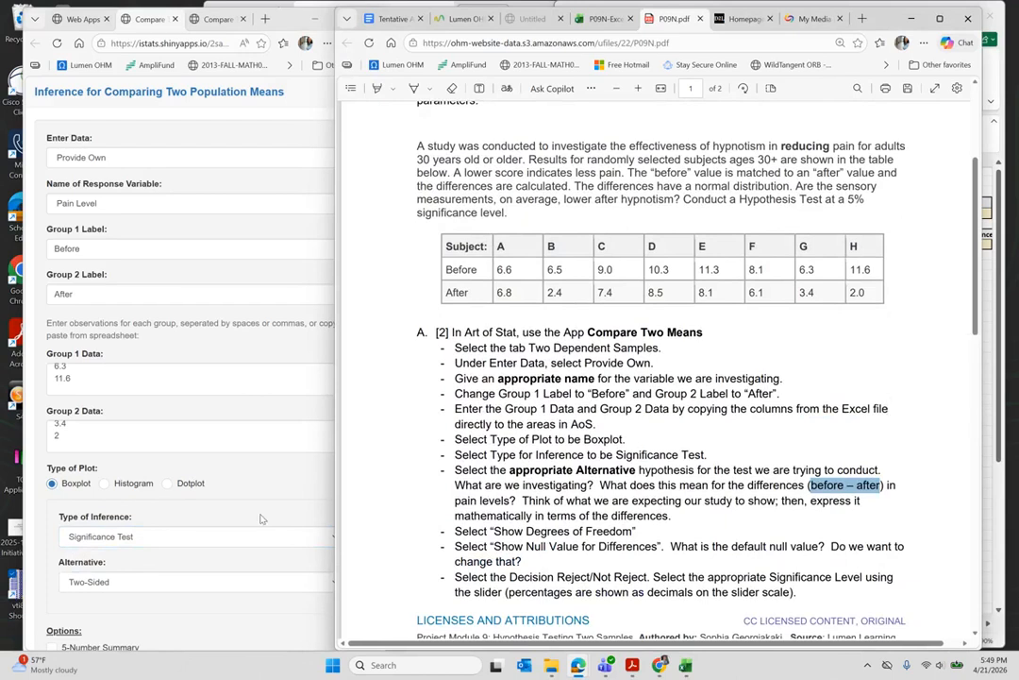
click(259, 557)
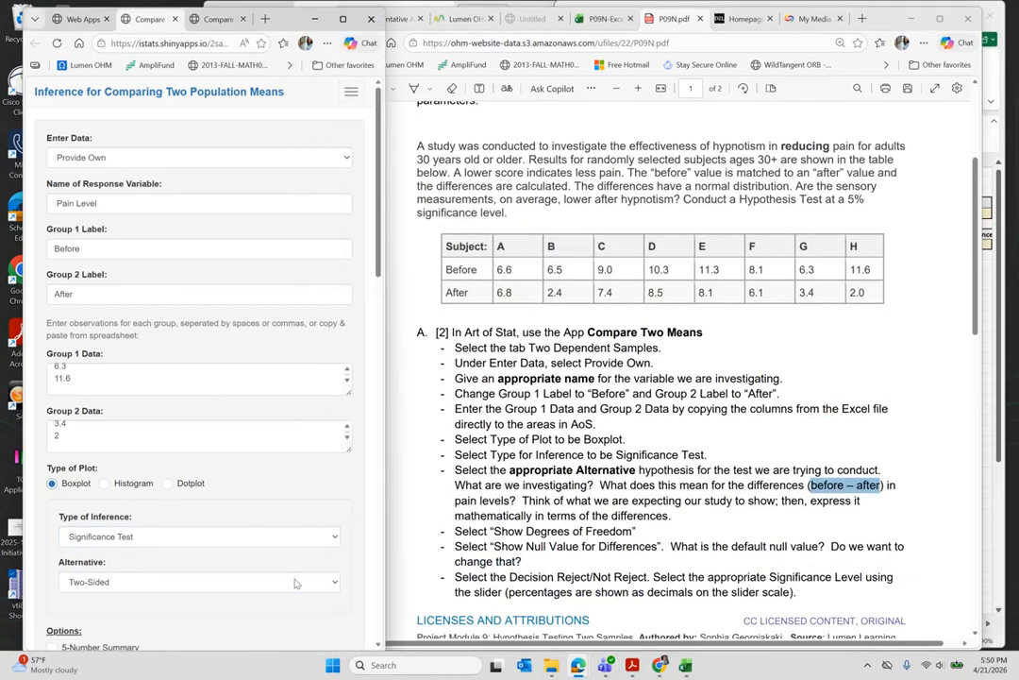
click(296, 583)
click(156, 631)
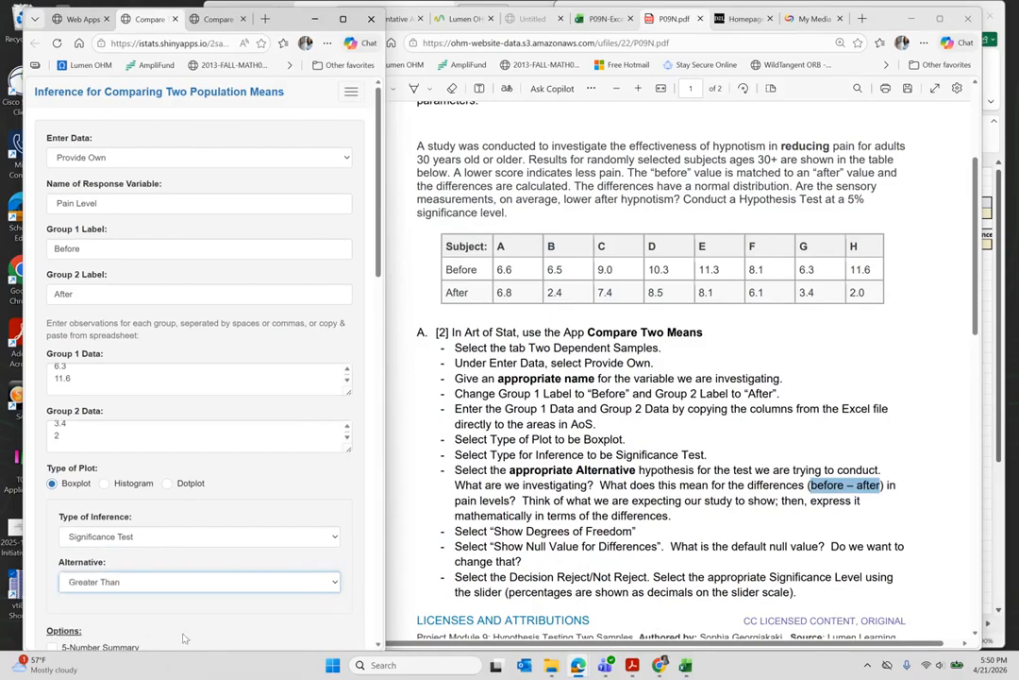
scroll(243, 535, down, 3)
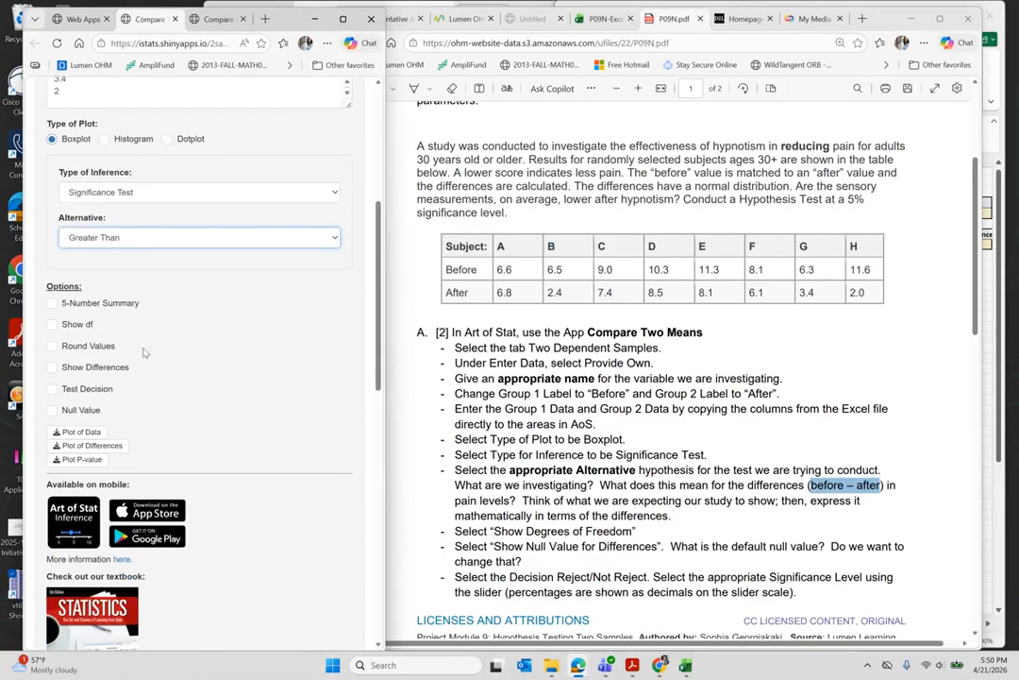
- Tick Show df, Null Value 0, and Test Decision at 5% significance
click(53, 326)
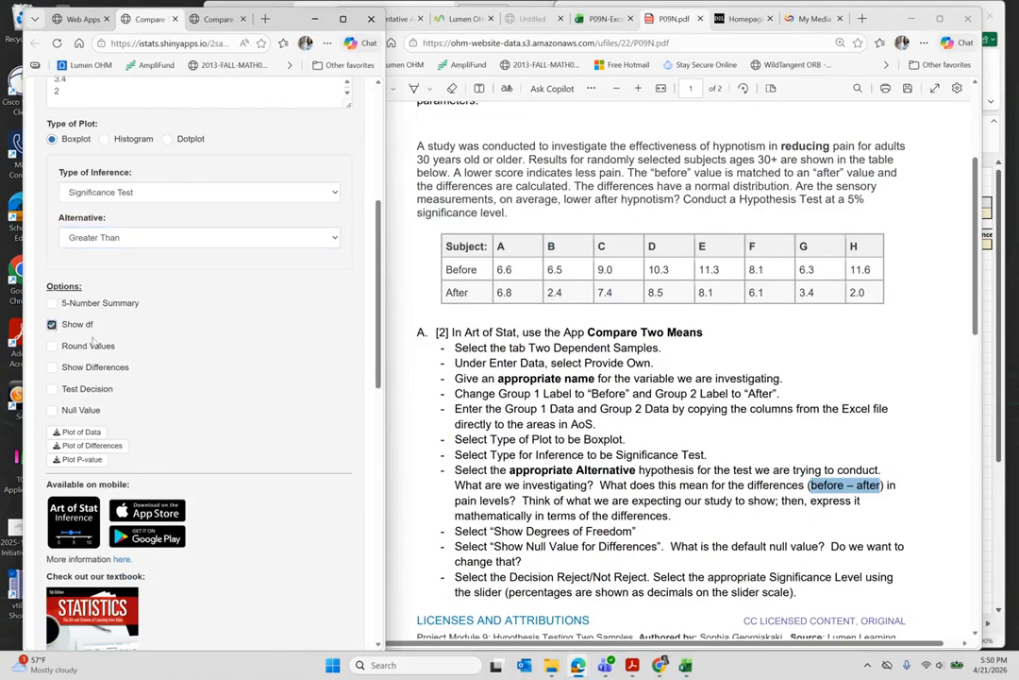
click(52, 412)
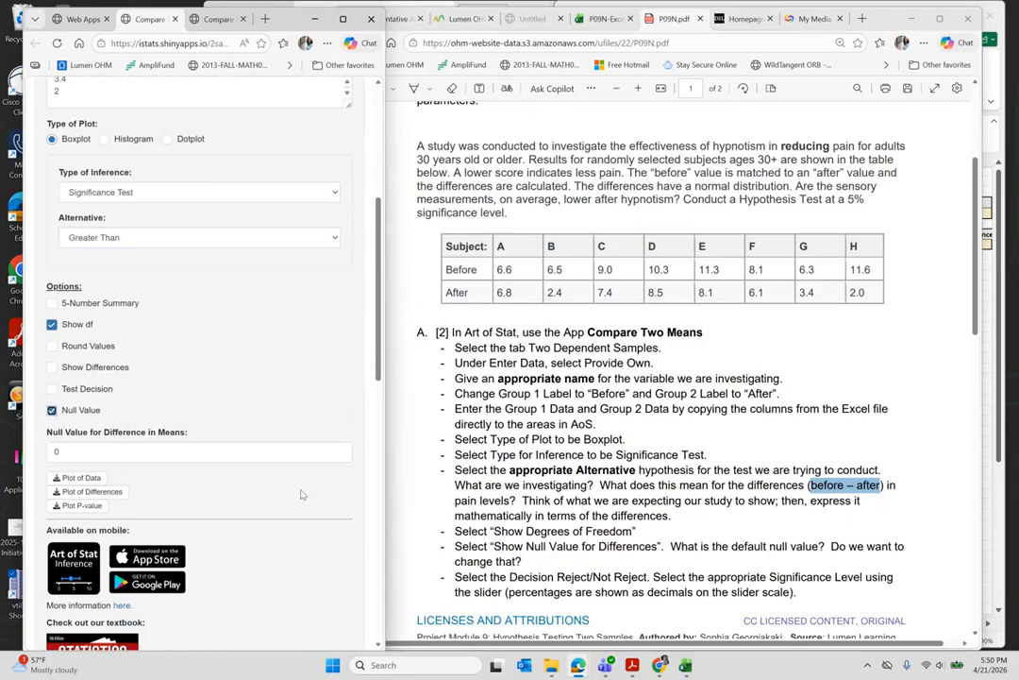
scroll(222, 489, down, 1)
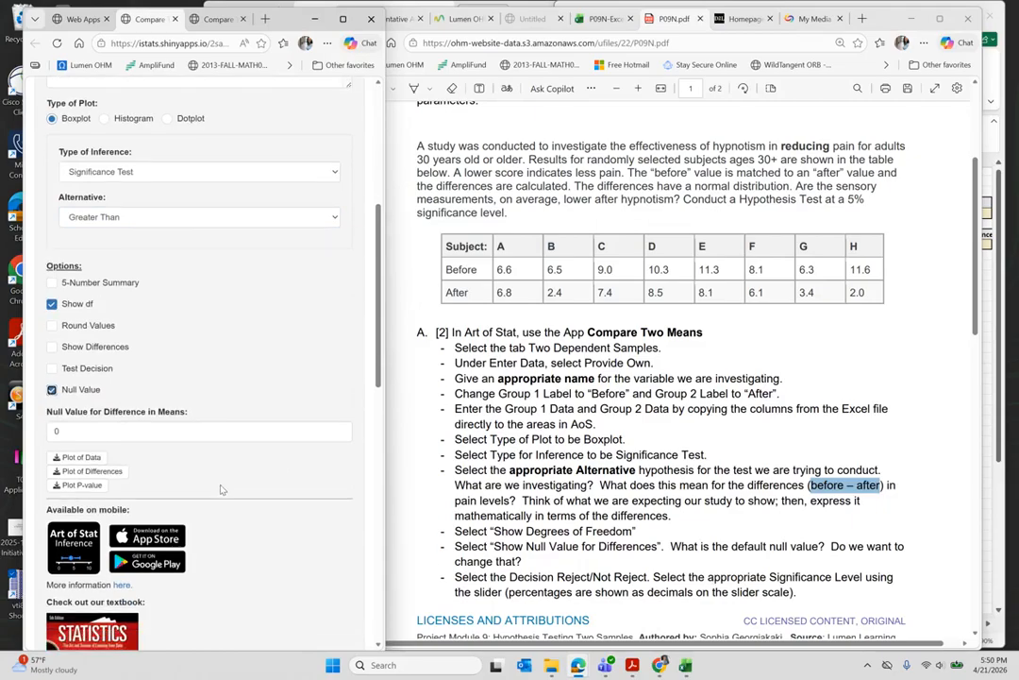
click(53, 365)
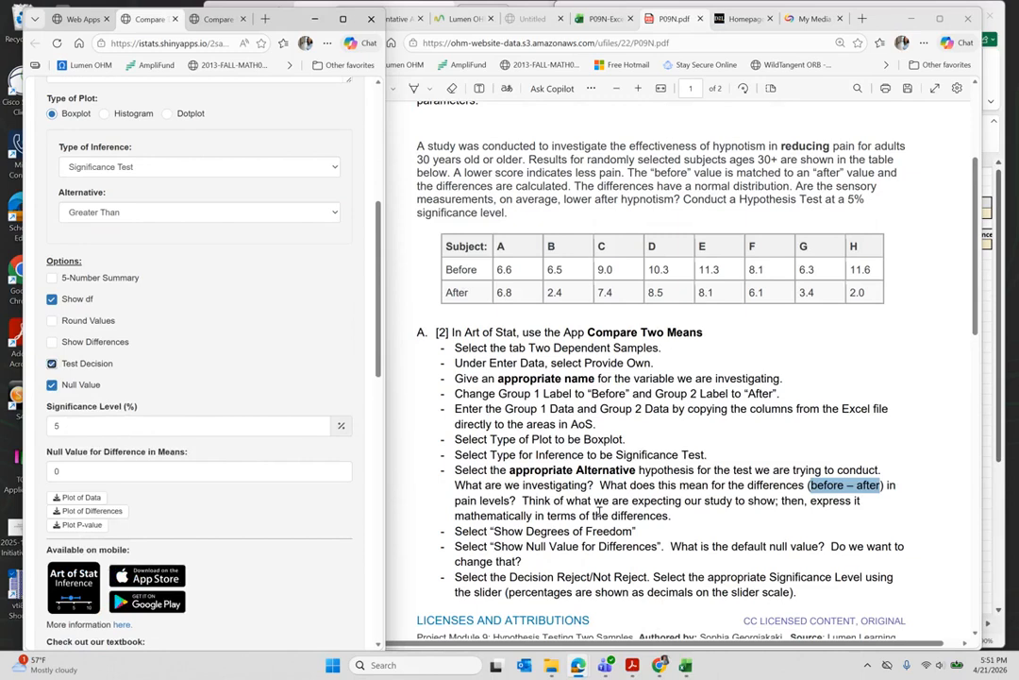
scroll(598, 512, down, 5)
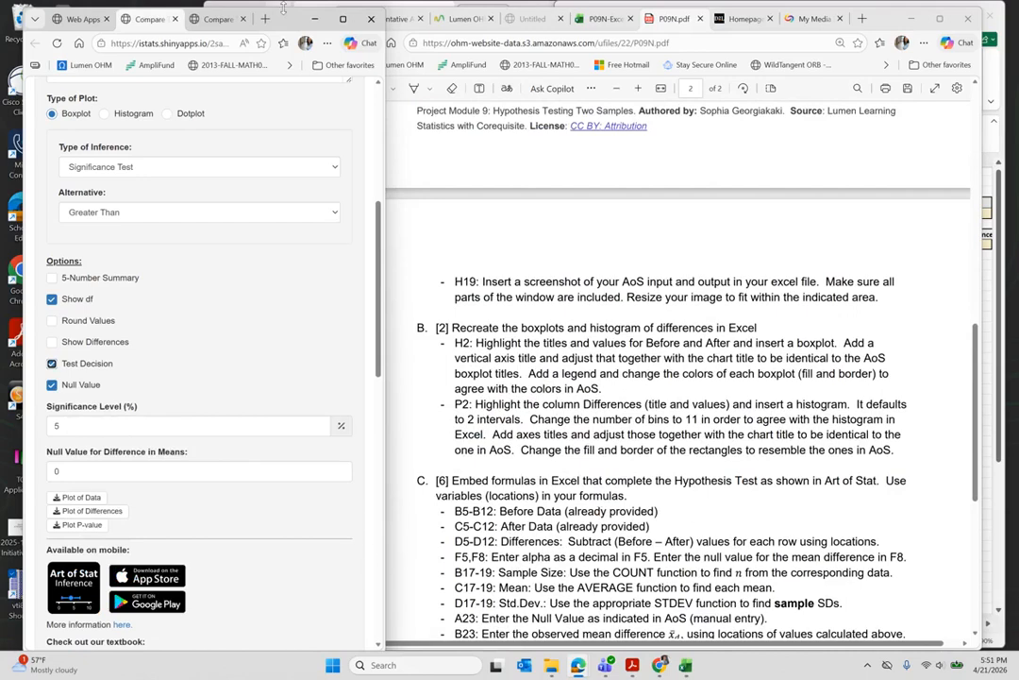
- Move and widen the Art of Stat window to show t = 3.036, df 7, p-value 0.0095
mouse_move(283, 8)
mouse_down()
mouse_move(285, 360)
mouse_move(279, 14)
mouse_up()
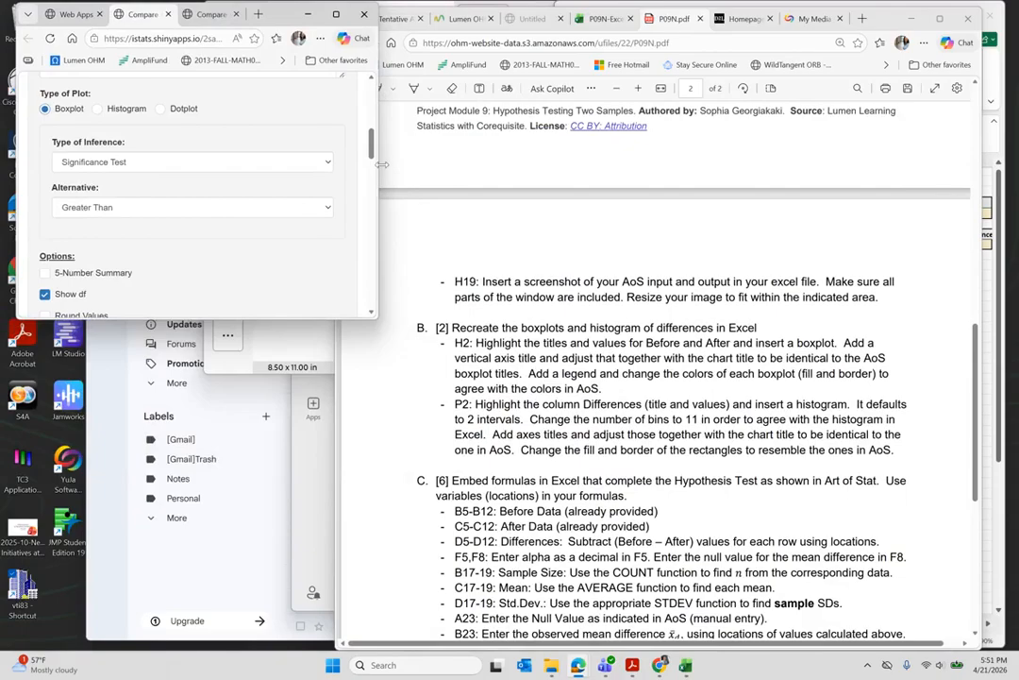
drag(378, 166, 423, 226)
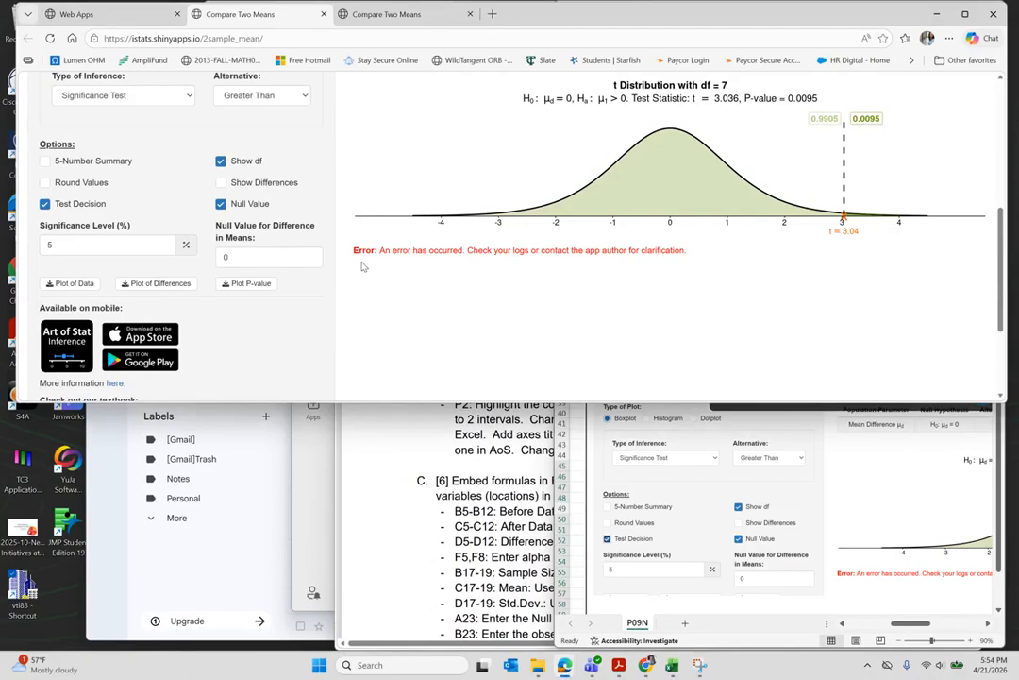
scroll(362, 267, up, 10)
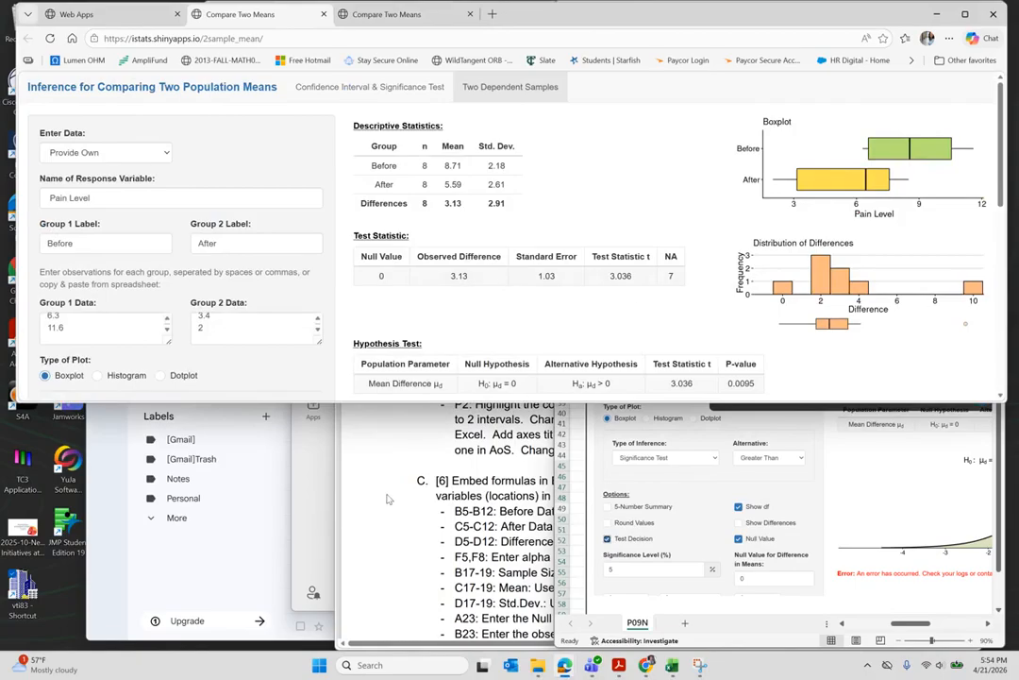
- Bring the PDF forward to the Part B and C instructions and move it left
click(338, 406)
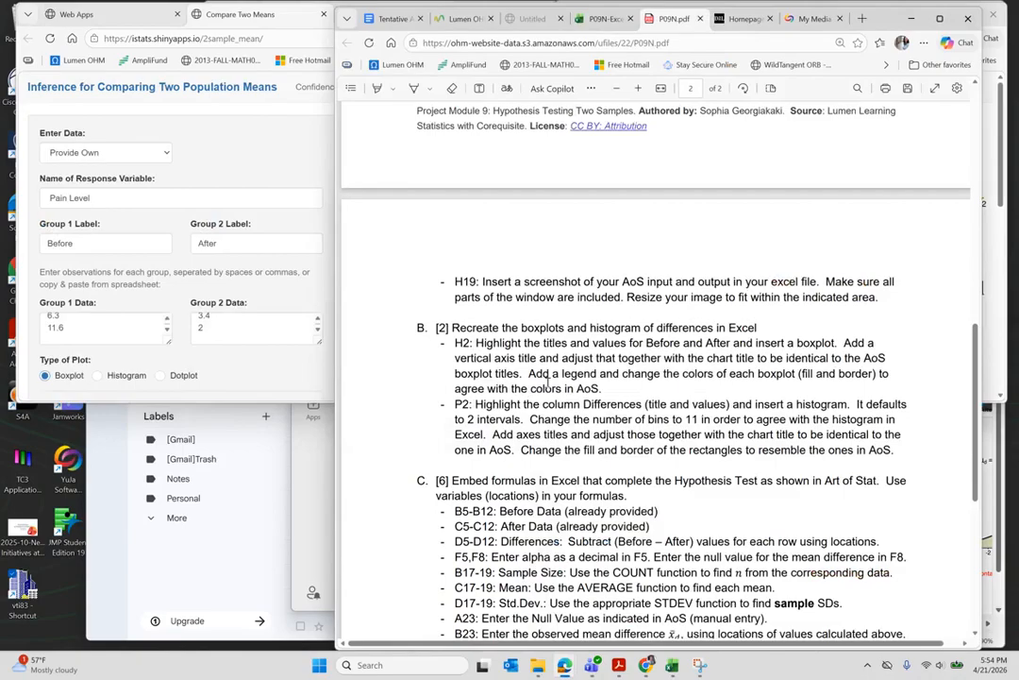
scroll(548, 382, down, 1)
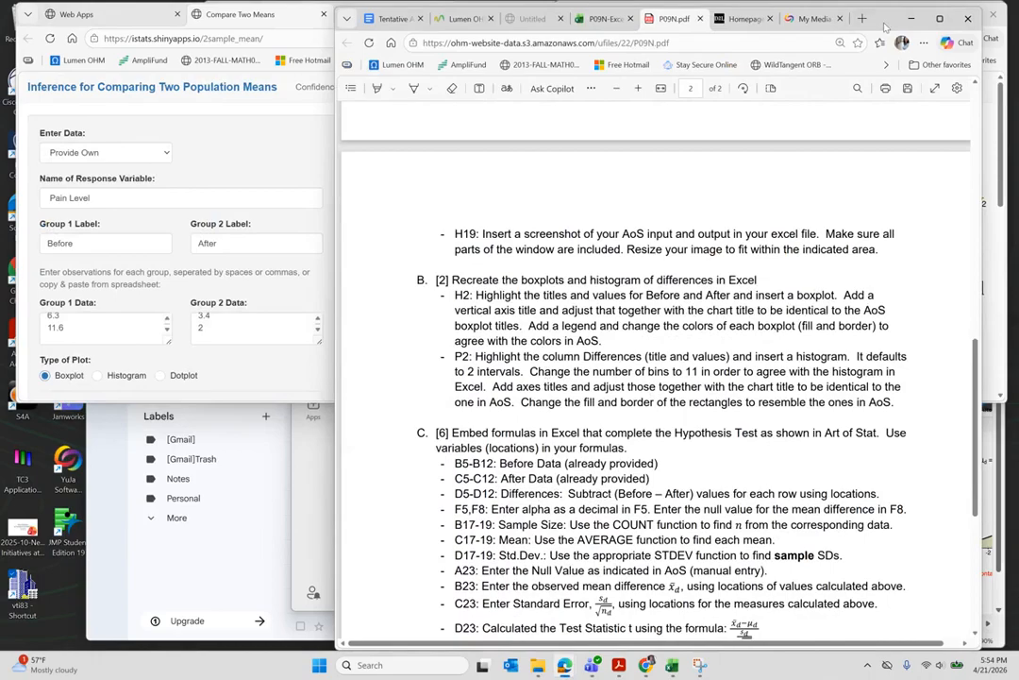
drag(886, 27, 565, 26)
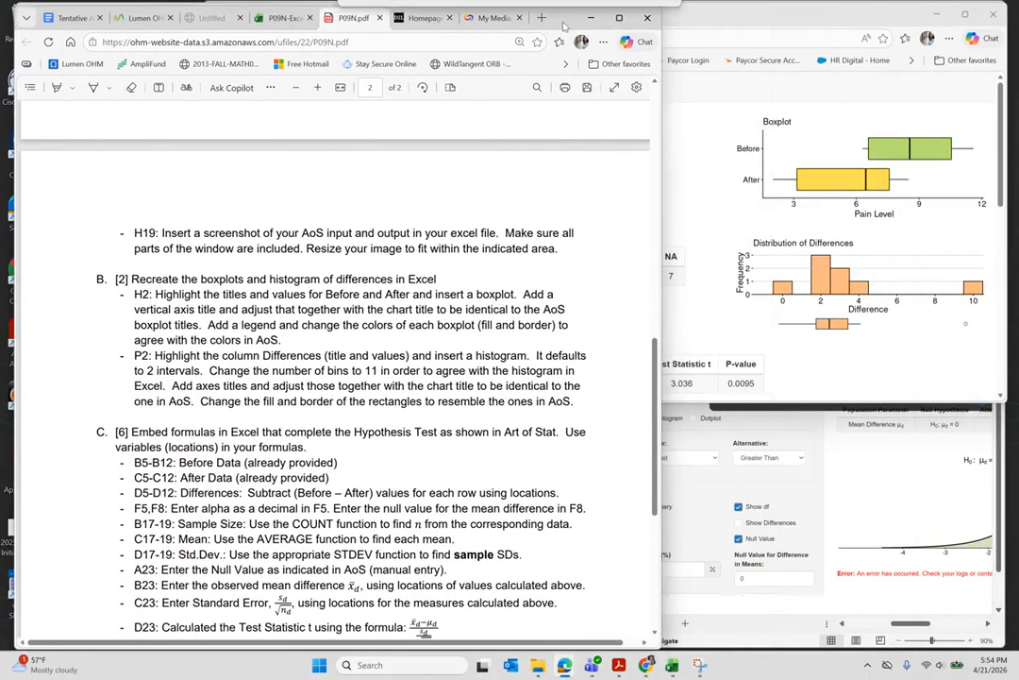
- Select the Before and After data B4:C12 in the Excel worksheet
click(672, 664)
scroll(780, 391, up, 5)
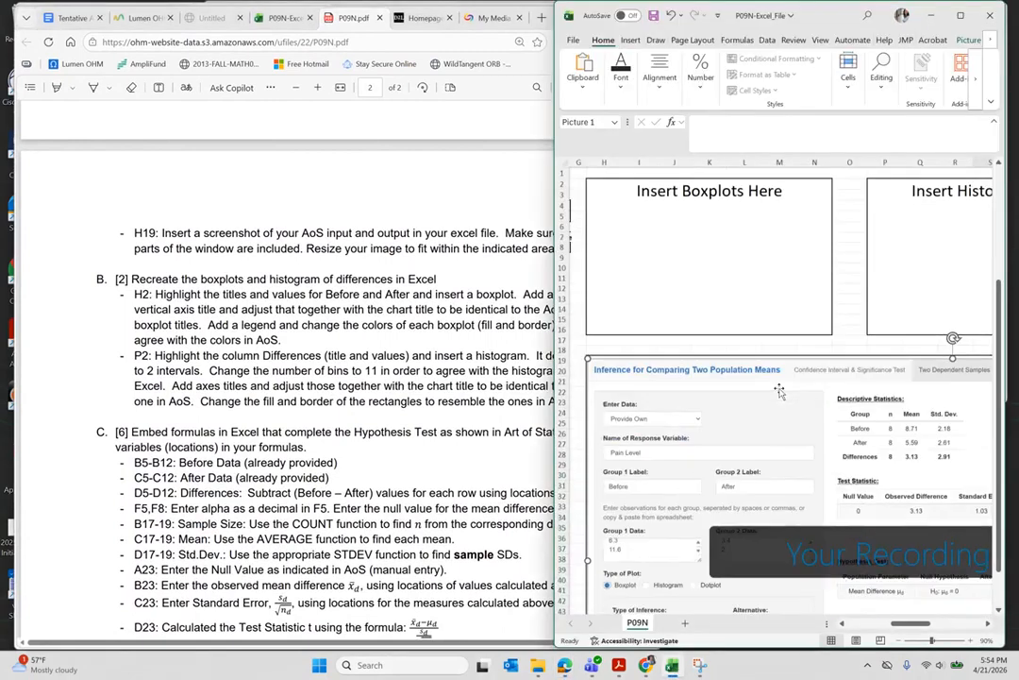
scroll(780, 391, left, 3)
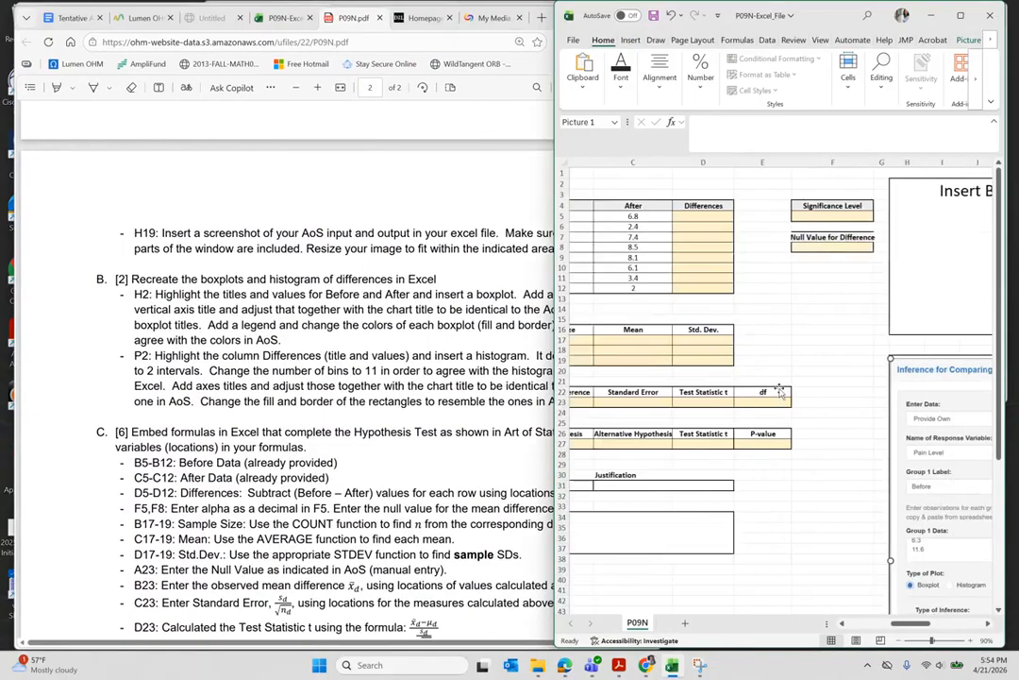
click(238, 292)
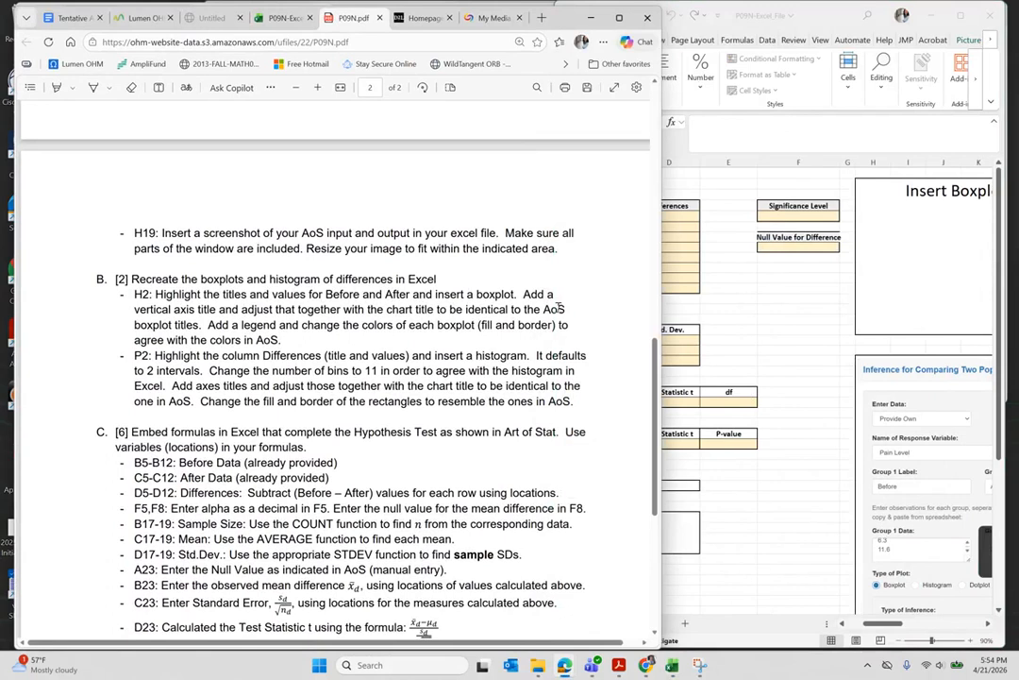
key(alt+Tab)
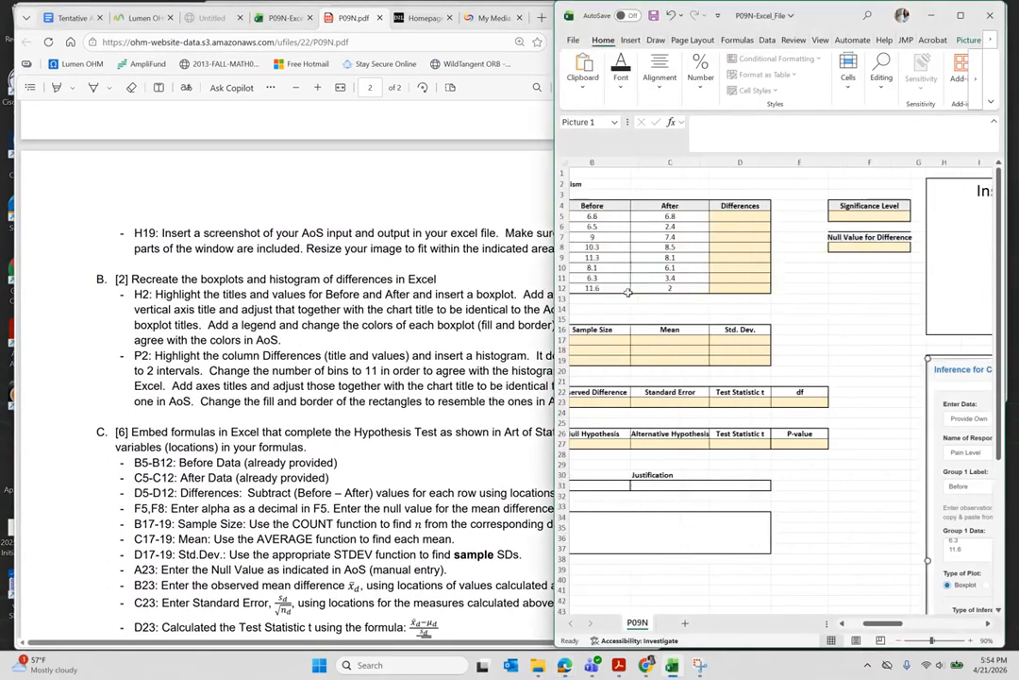
scroll(629, 292, left, 2)
drag(653, 206, 747, 287)
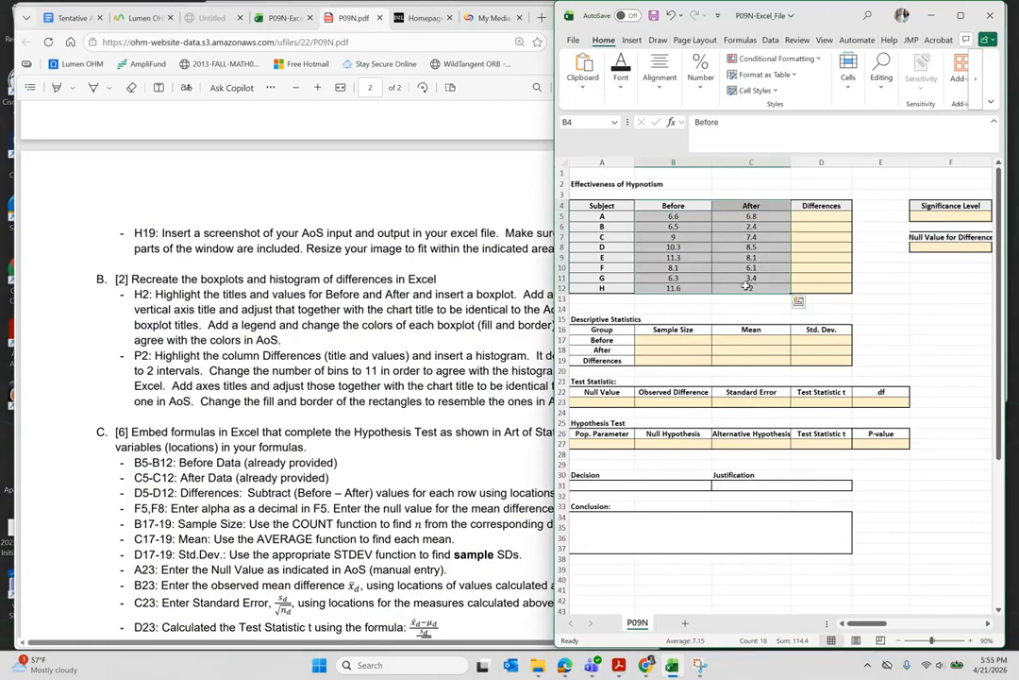
- Choose a Box & Whisker chart from Recommended Charts > All Charts and confirm
click(631, 41)
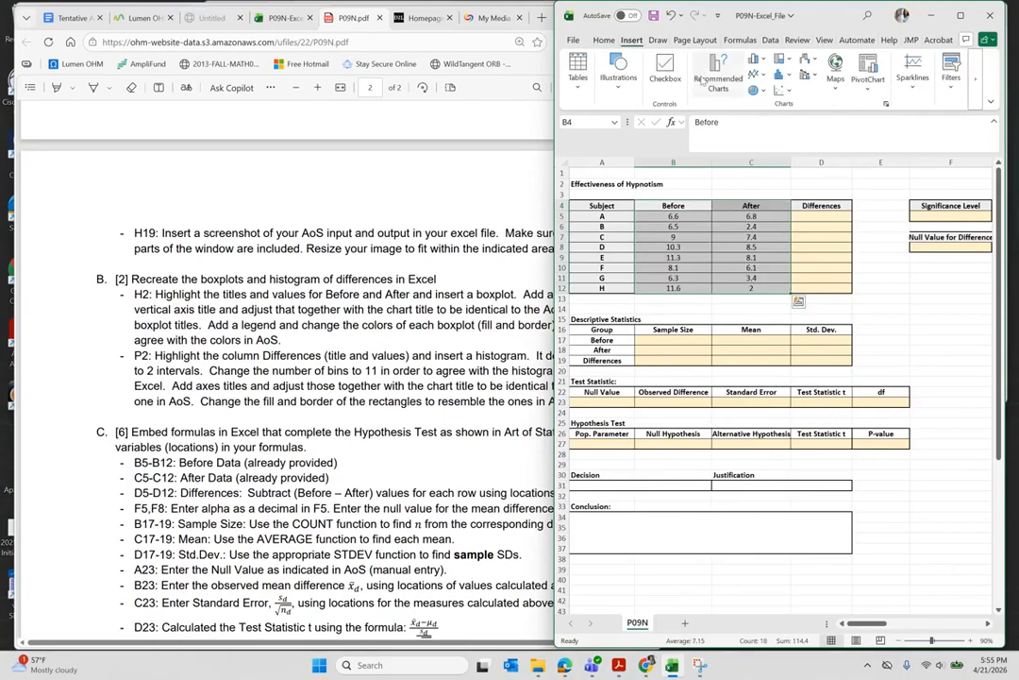
click(717, 83)
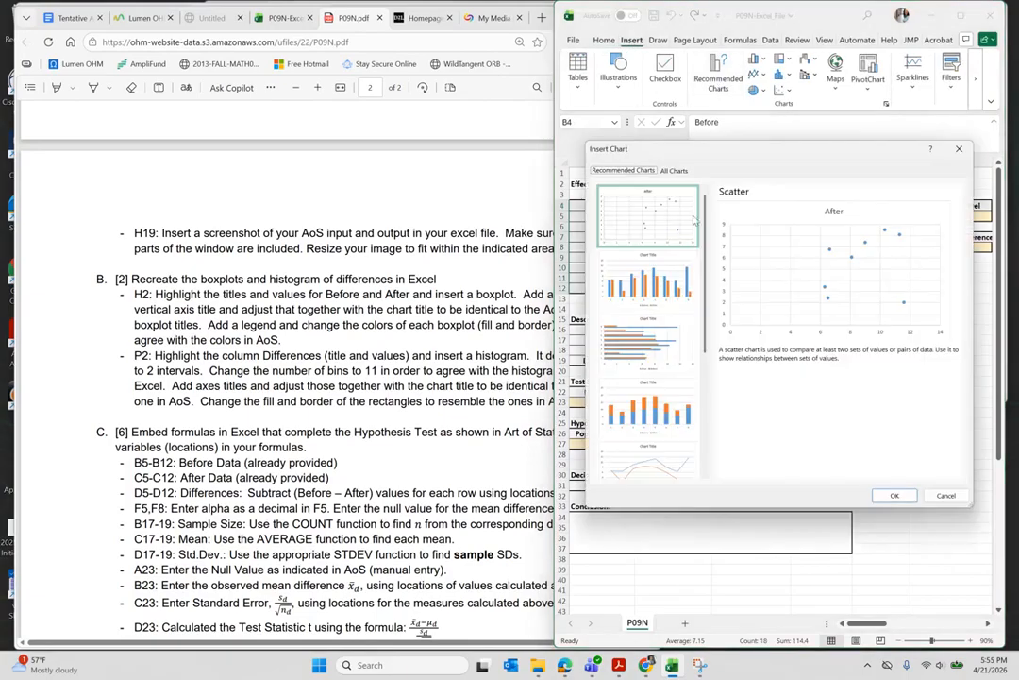
click(673, 171)
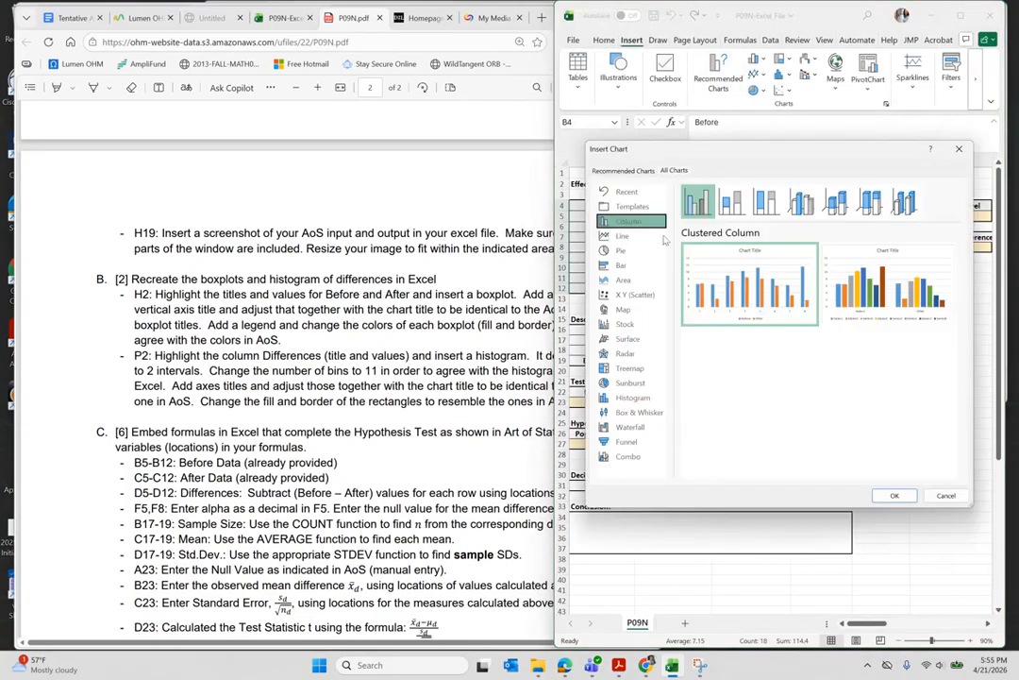
click(639, 413)
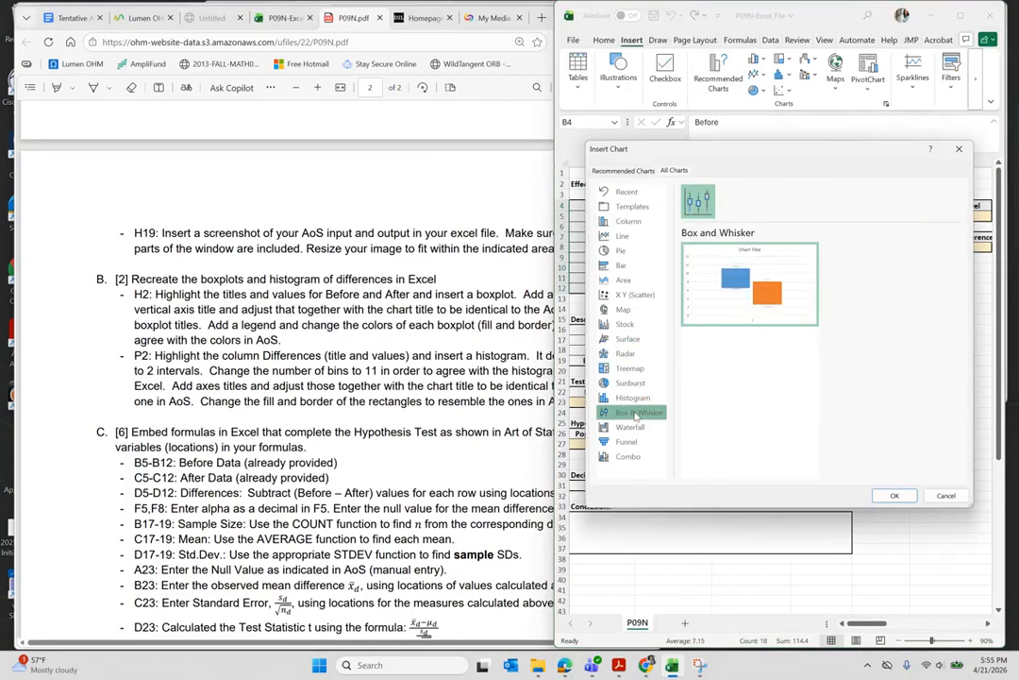
click(894, 495)
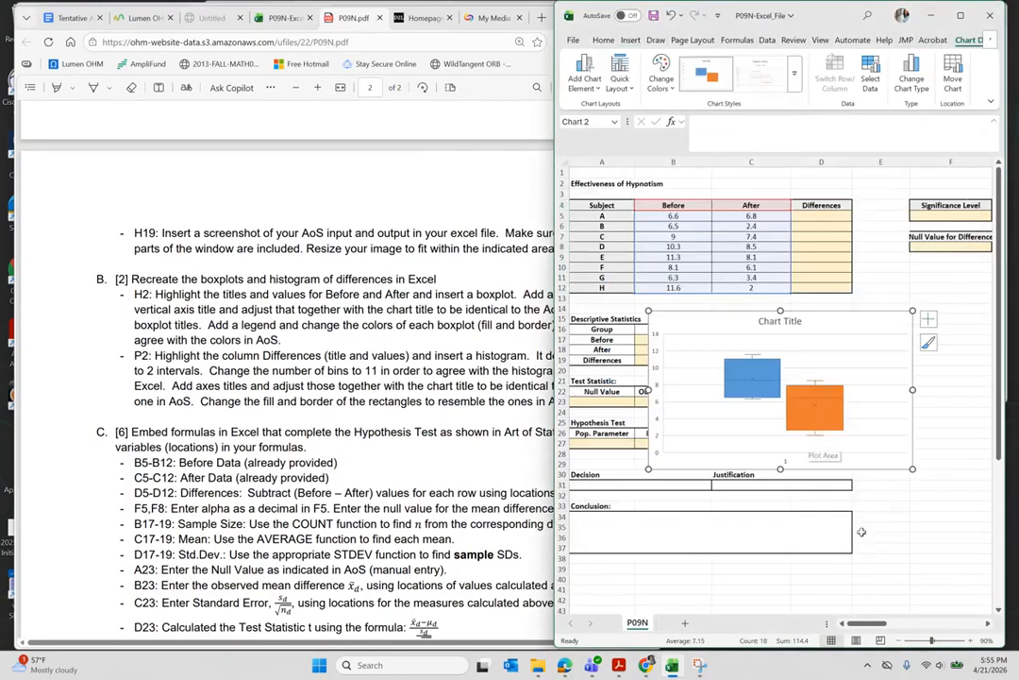
- Move the boxplot into the Insert Boxplots area and shrink it to fit, uncovering the Significance Level cells
scroll(746, 424, right, 3)
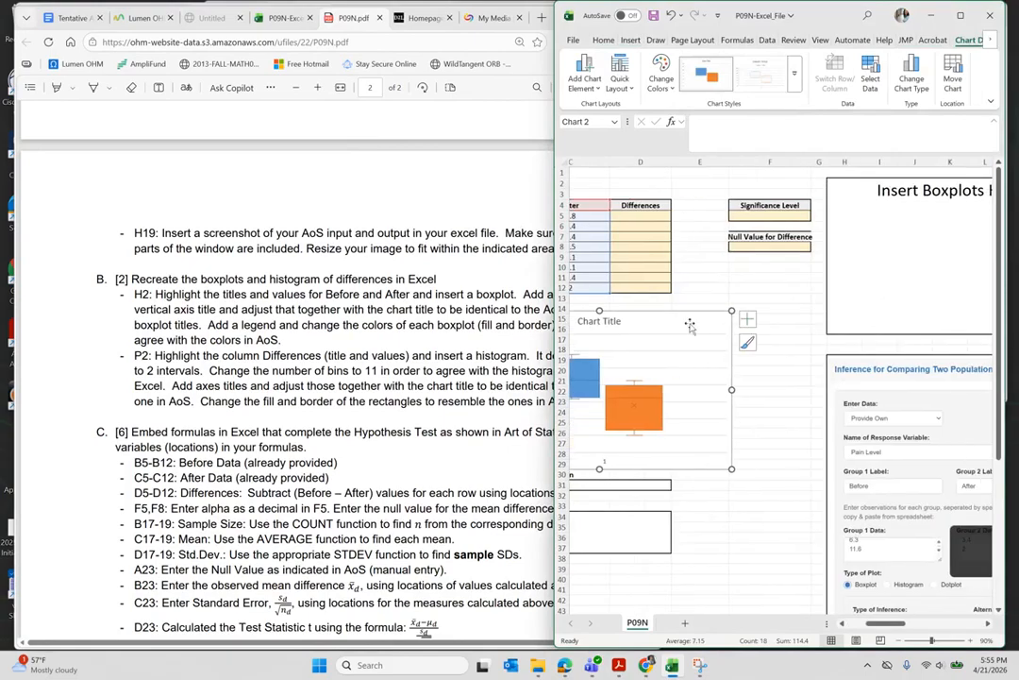
drag(690, 322, 979, 198)
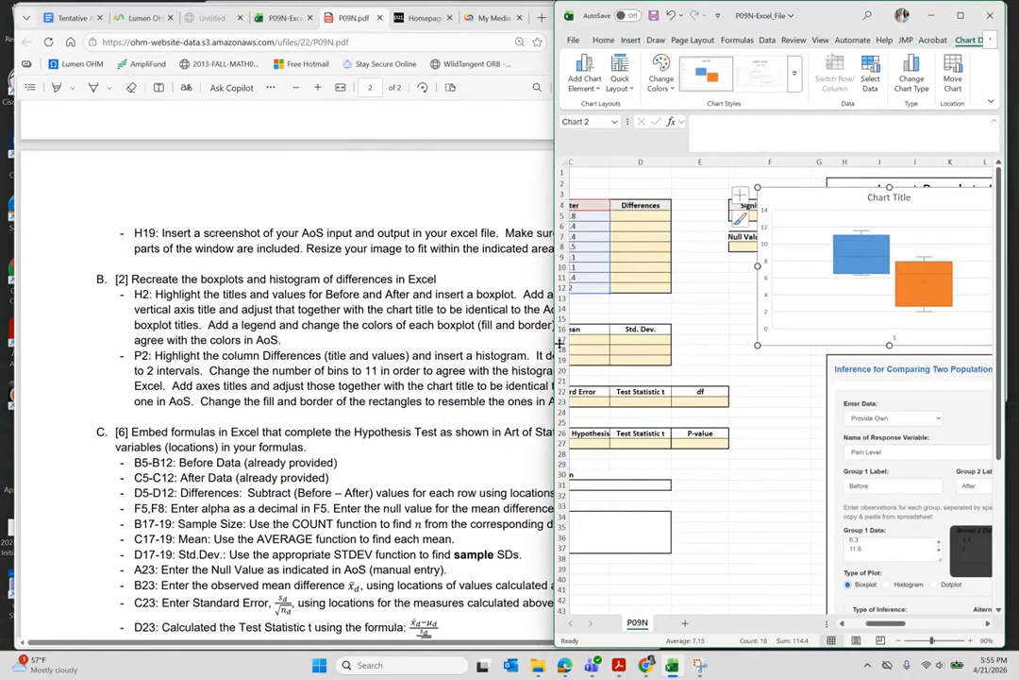
drag(550, 345, 359, 344)
mouse_move(759, 205)
mouse_down()
mouse_move(769, 219)
mouse_move(832, 191)
mouse_up()
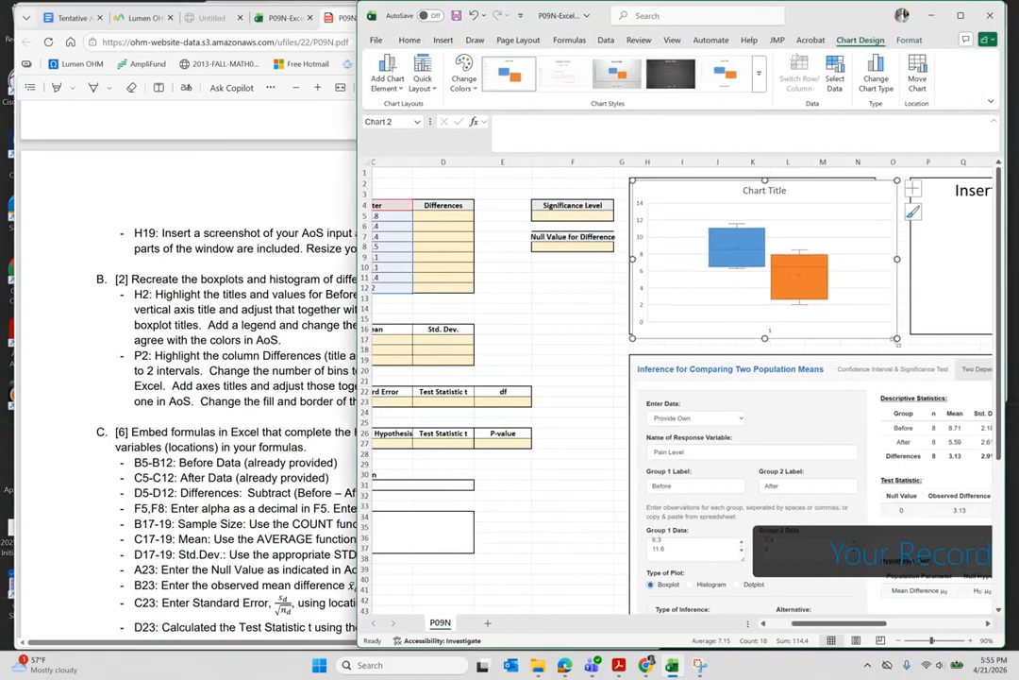
drag(896, 337, 872, 324)
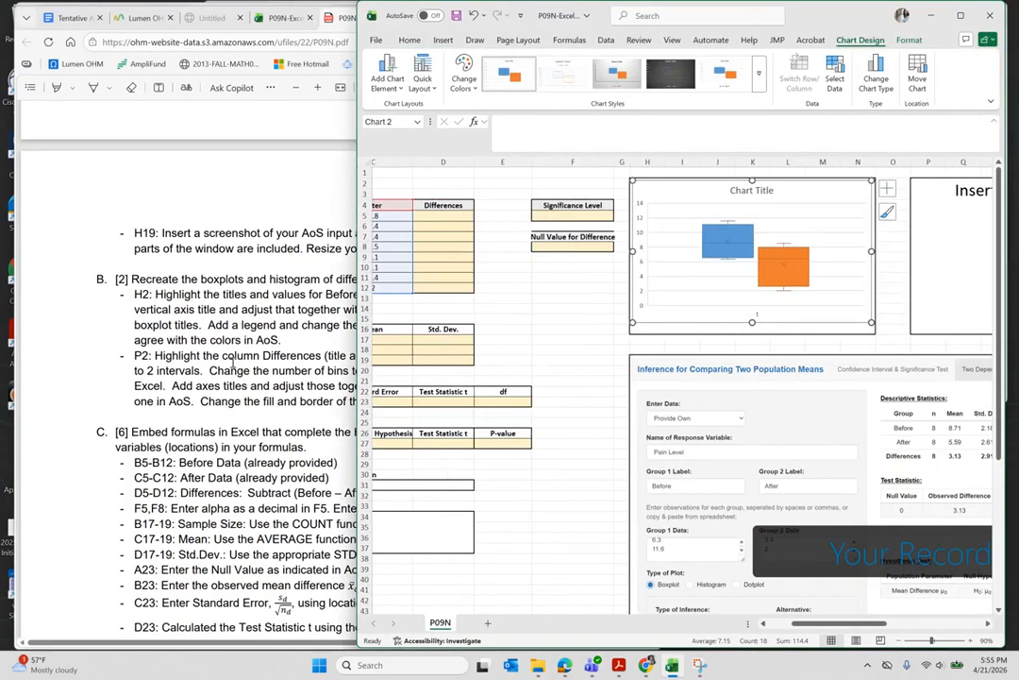
- Review the PDF instructions, then return to the spreadsheet
click(197, 307)
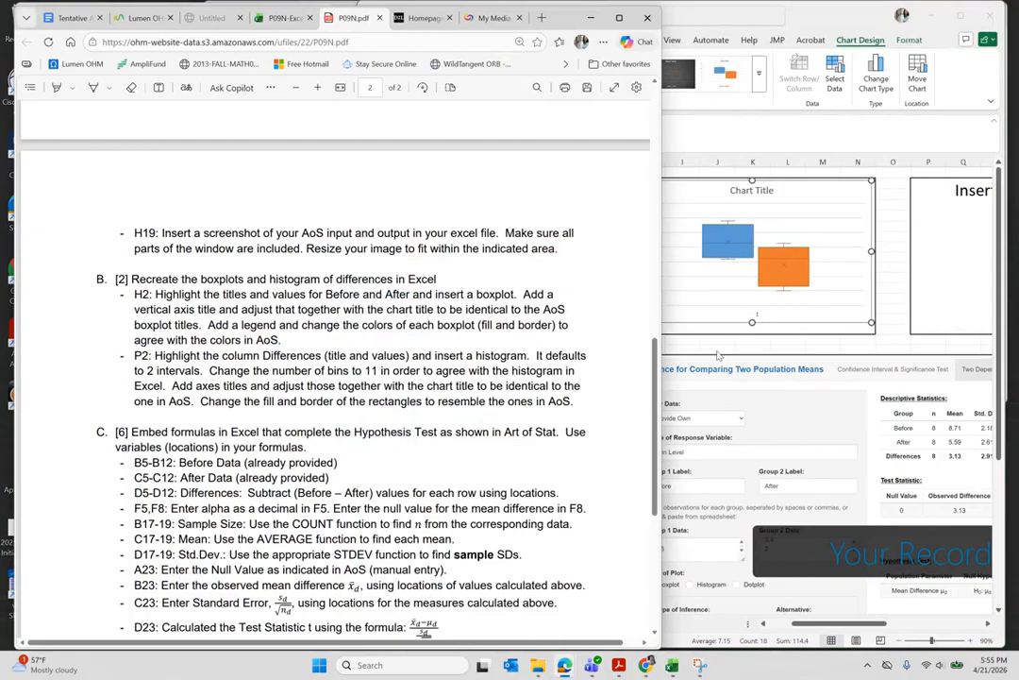
scroll(785, 363, right, 6)
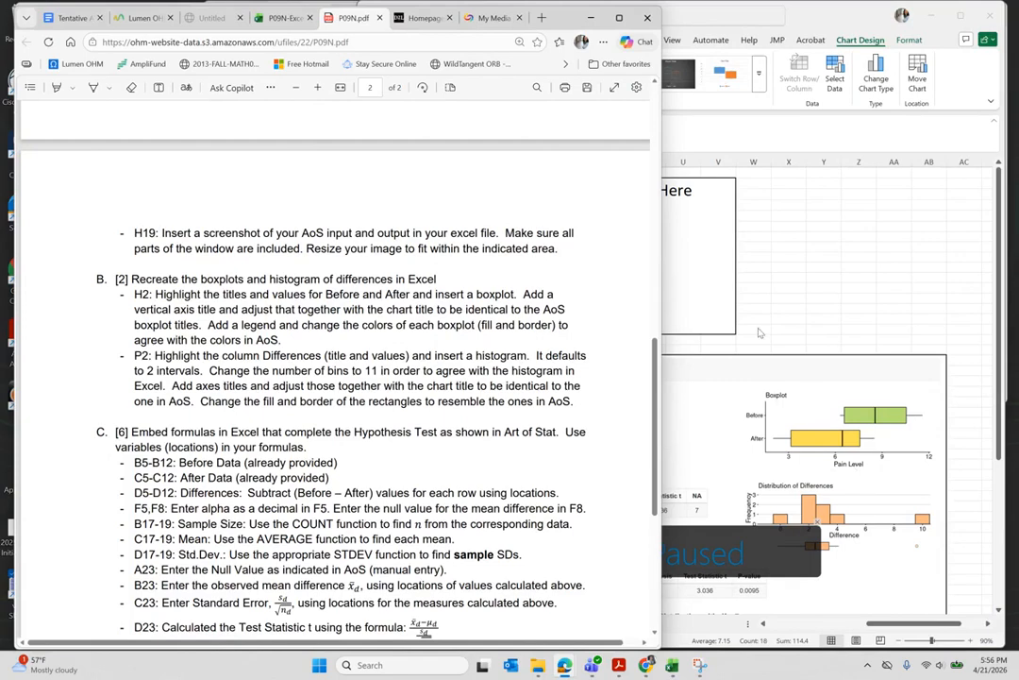
scroll(738, 348, left, 1)
scroll(738, 347, left, 6)
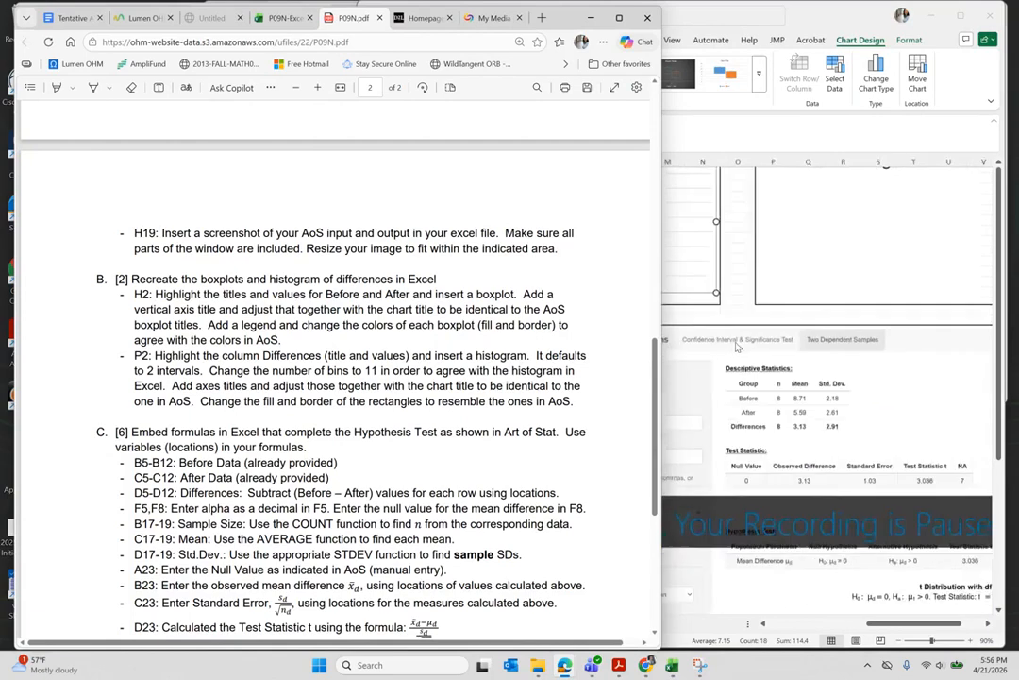
scroll(738, 348, left, 3)
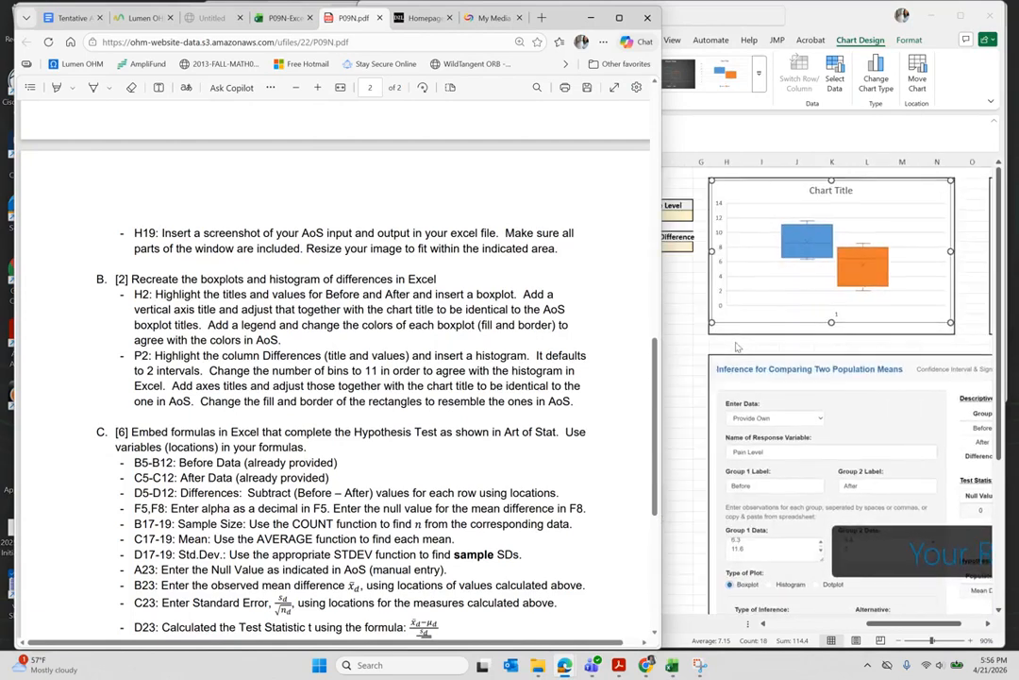
click(680, 349)
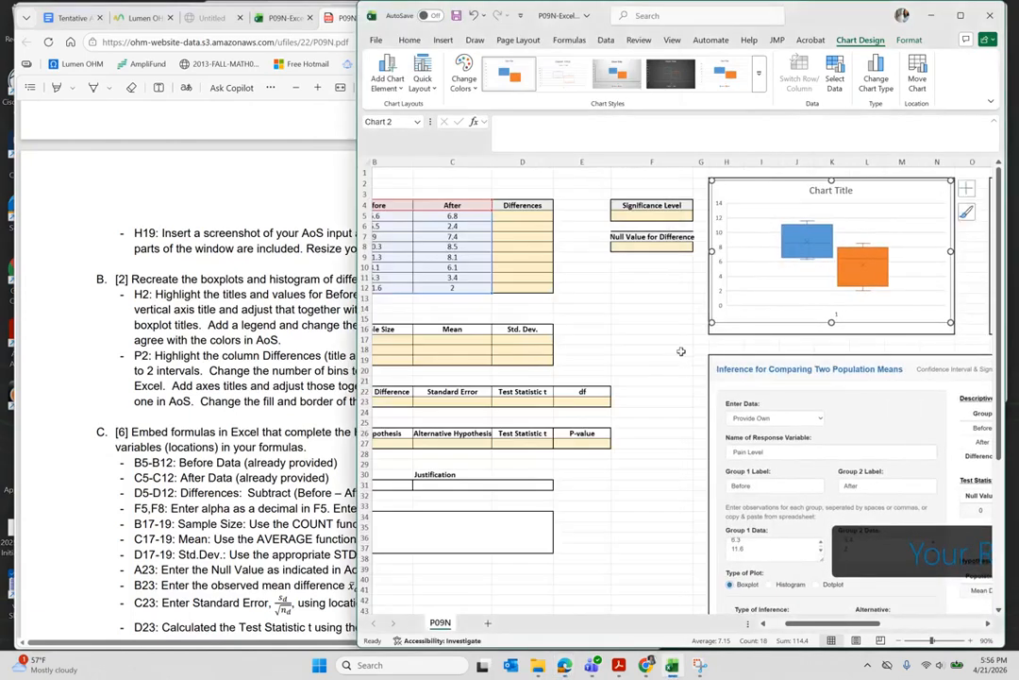
scroll(681, 349, right, 4)
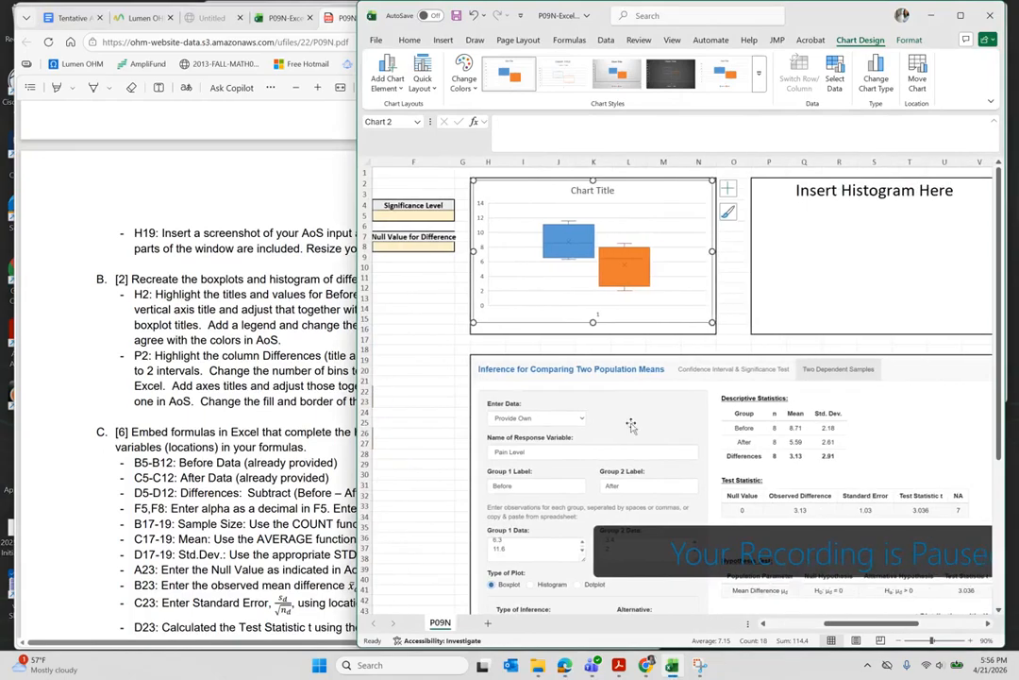
scroll(540, 359, right, 4)
scroll(644, 430, right, 2)
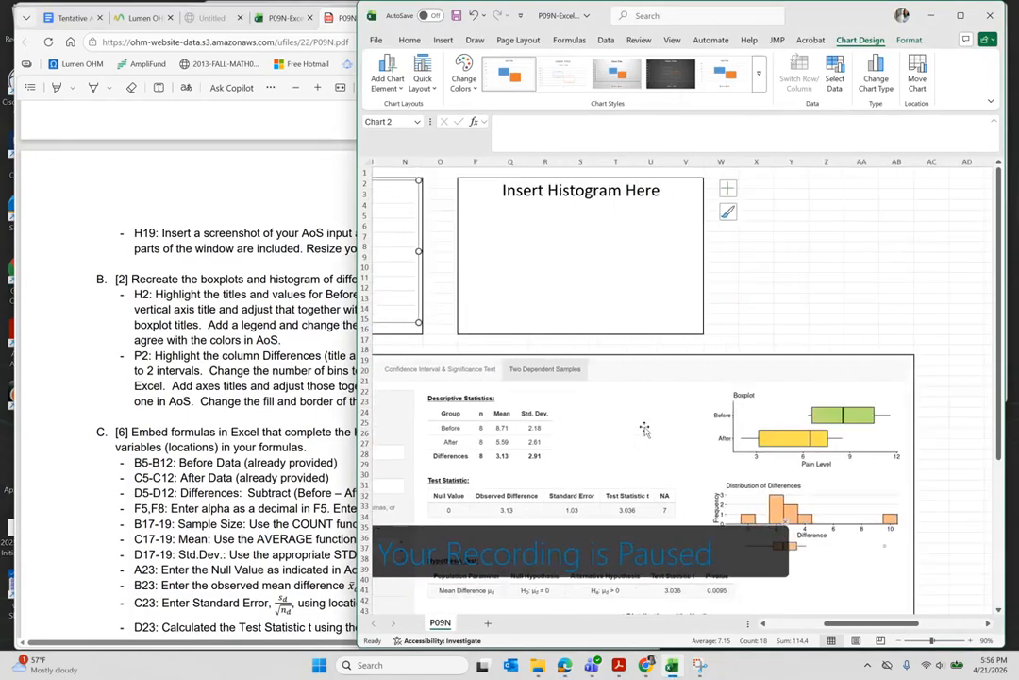
scroll(645, 429, left, 6)
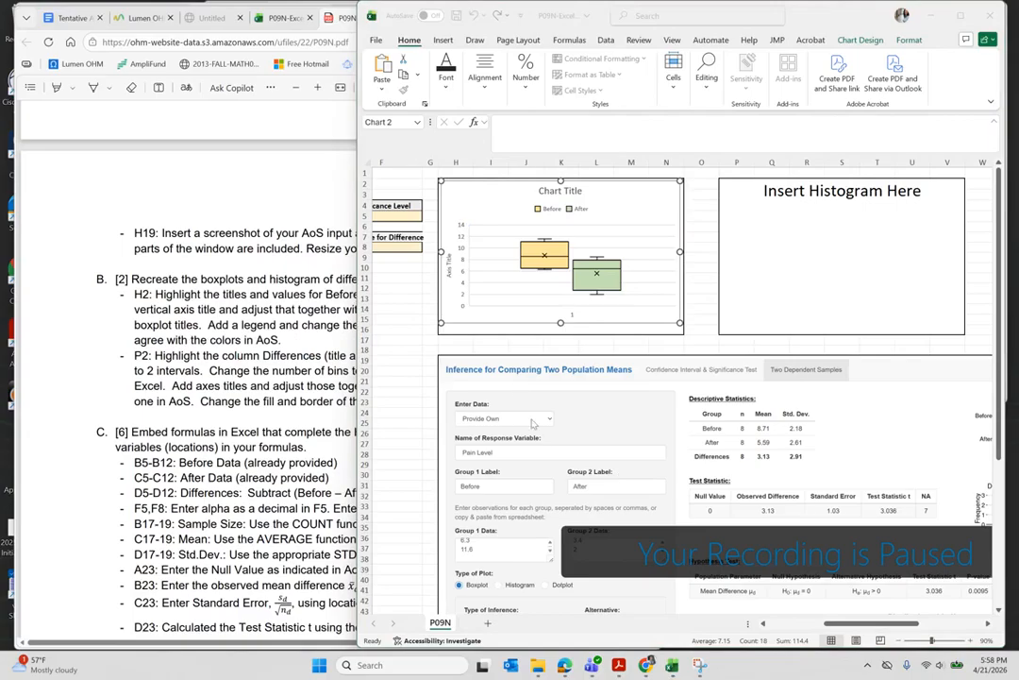
- Select the boxplot's vertical axis title and chart title to inspect the chart
click(451, 277)
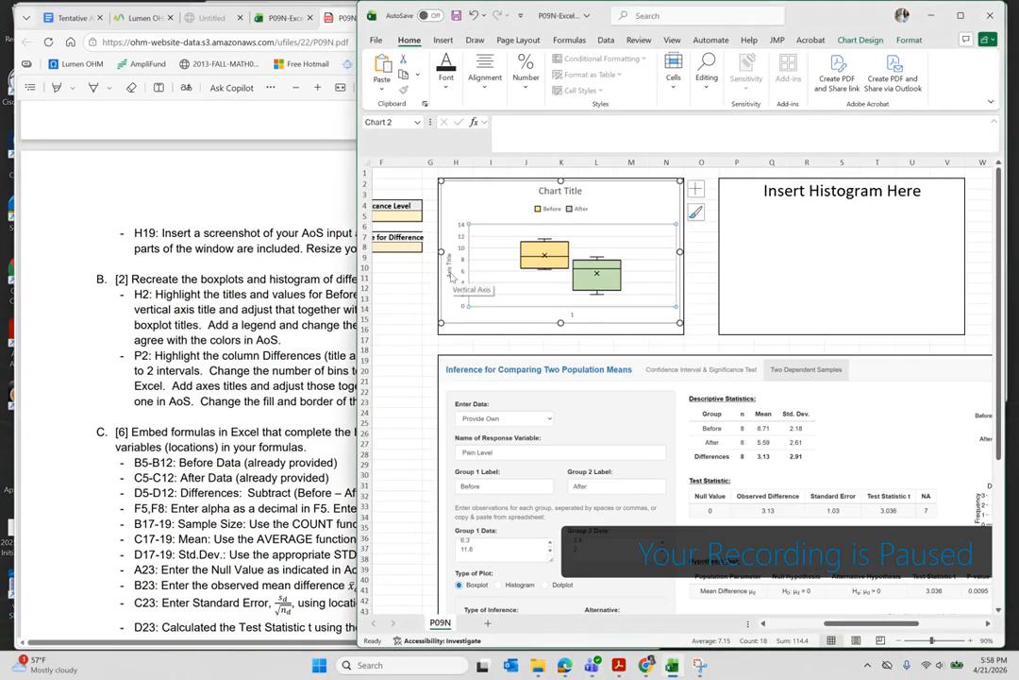
click(448, 268)
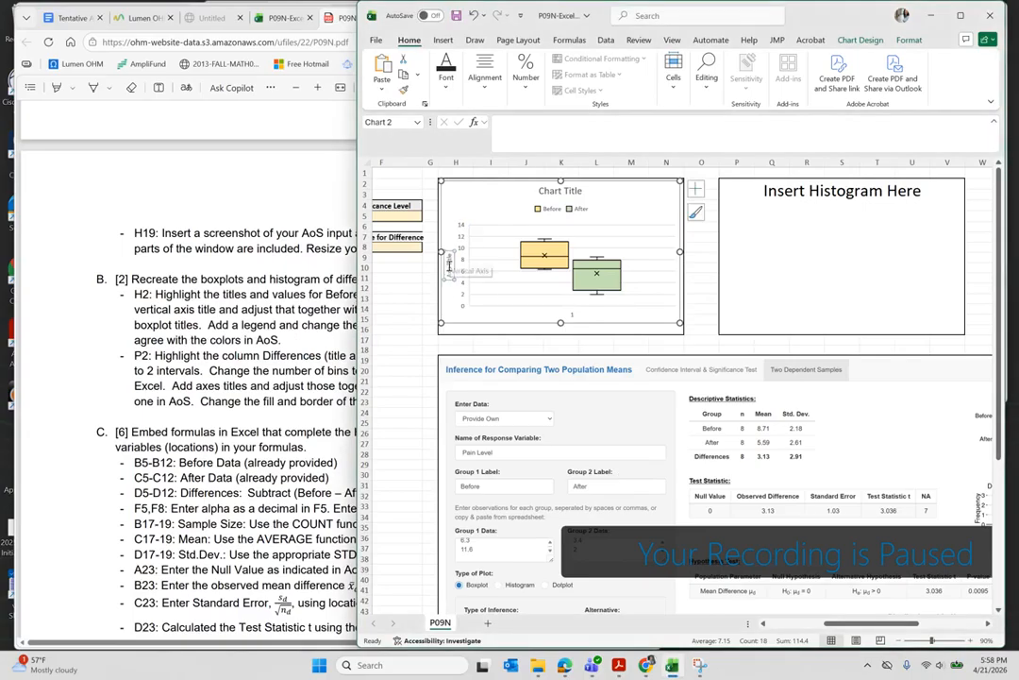
click(550, 192)
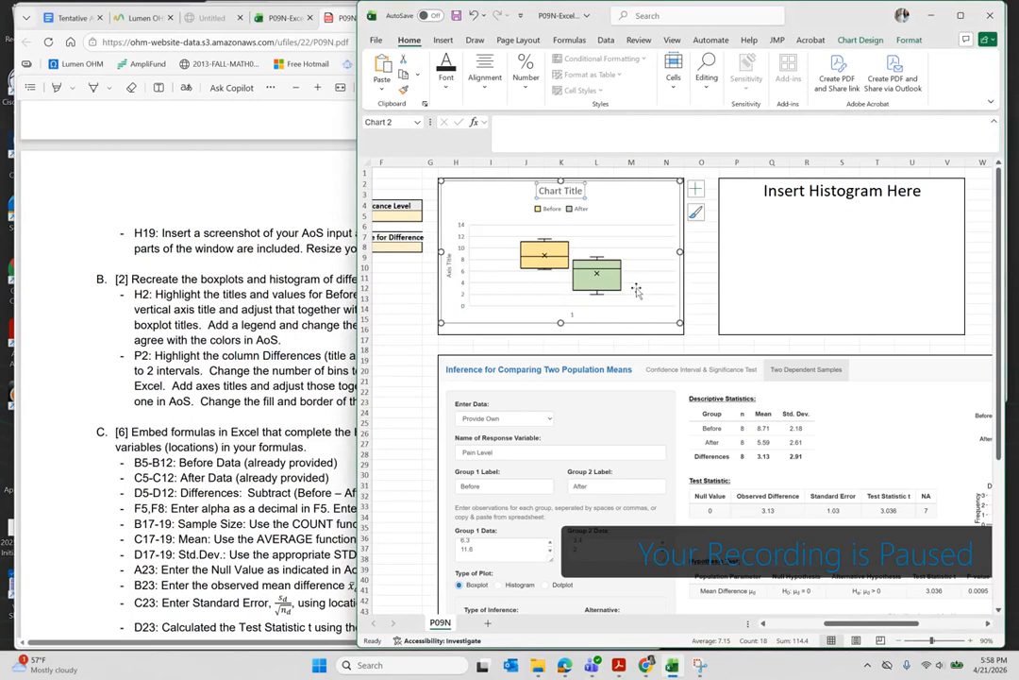
scroll(608, 291, down, 1)
scroll(641, 290, right, 1)
scroll(651, 293, right, 2)
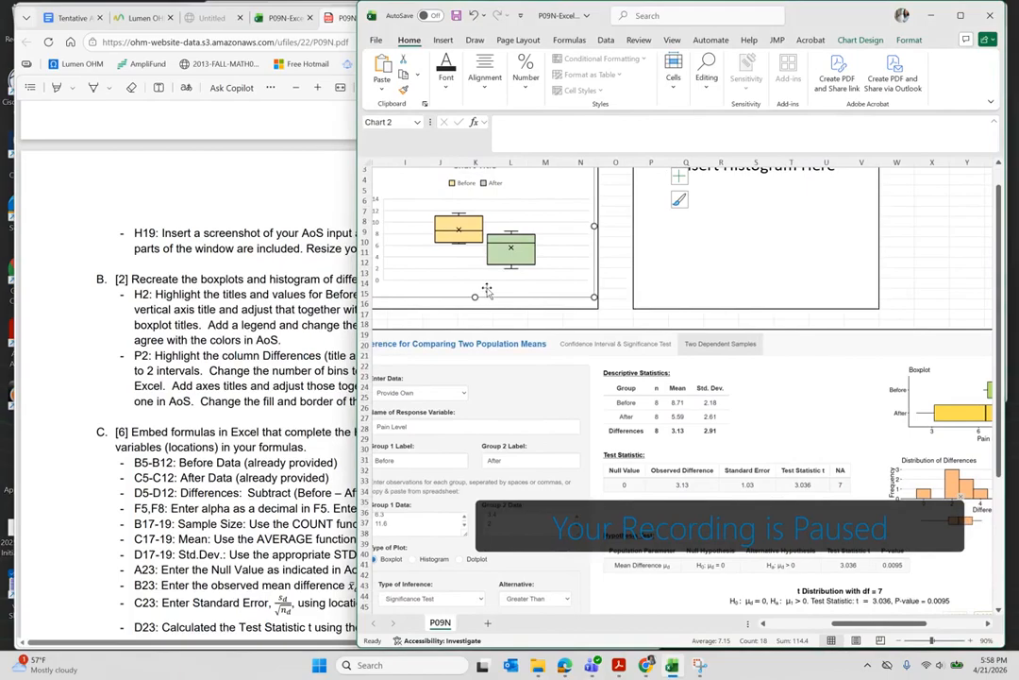
scroll(486, 290, up, 1)
scroll(486, 289, left, 2)
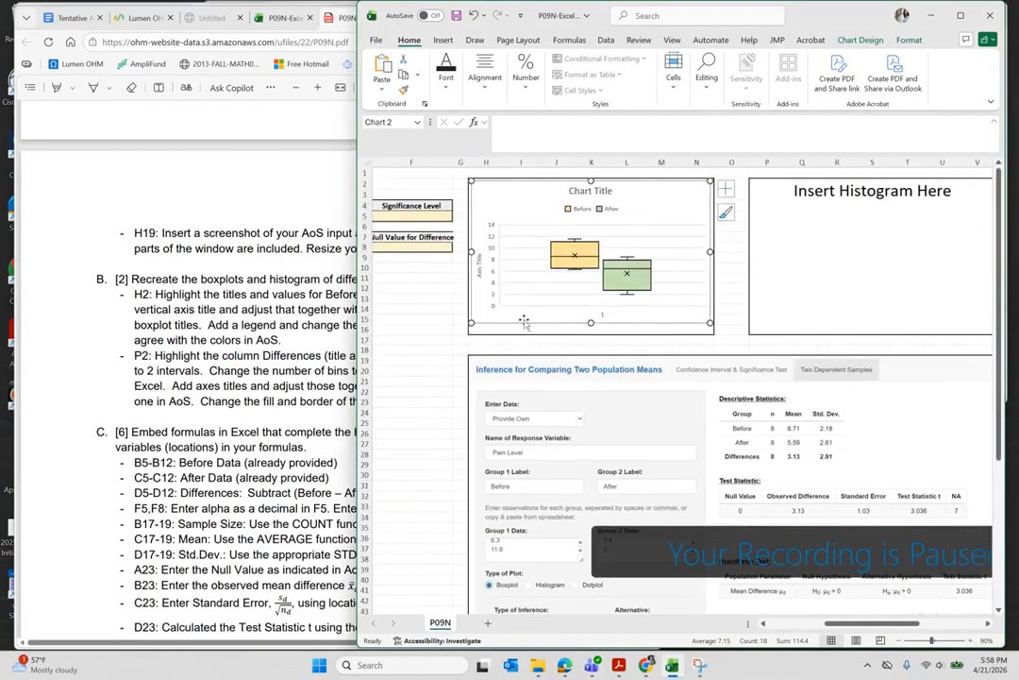
- Delete the boxplot's horizontal axis and bring the PDF instructions back in front
click(603, 318)
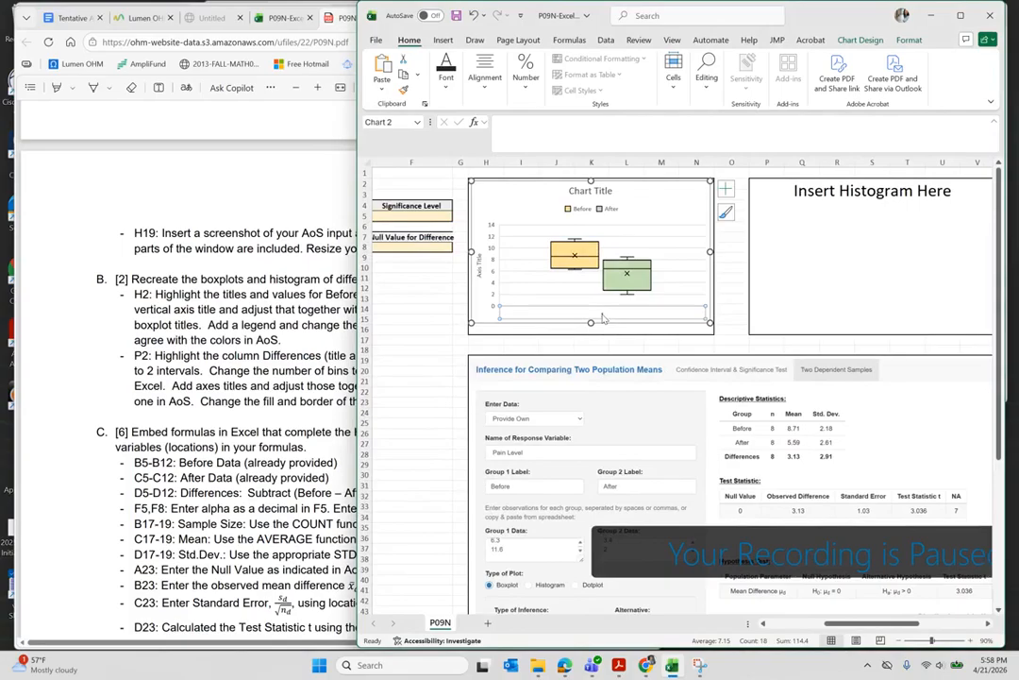
right_click(603, 318)
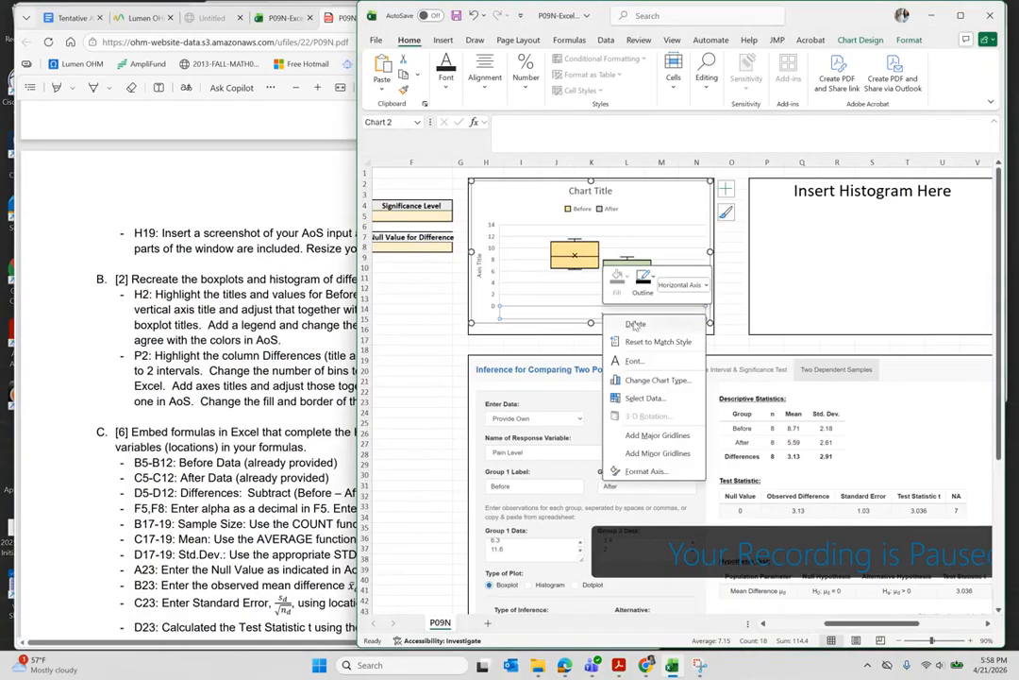
click(635, 324)
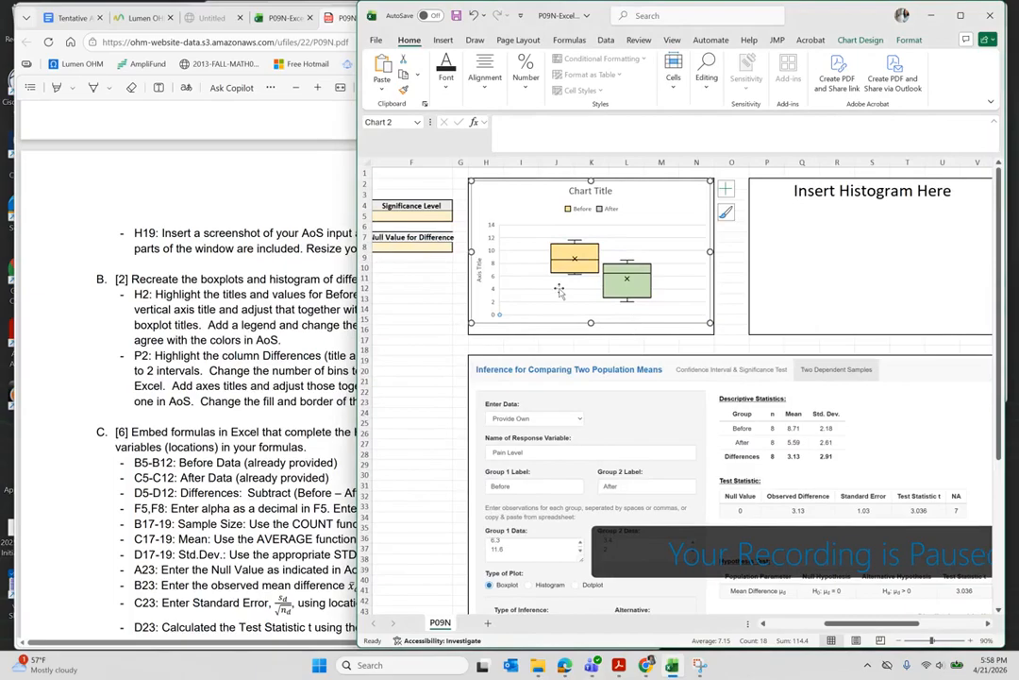
click(243, 387)
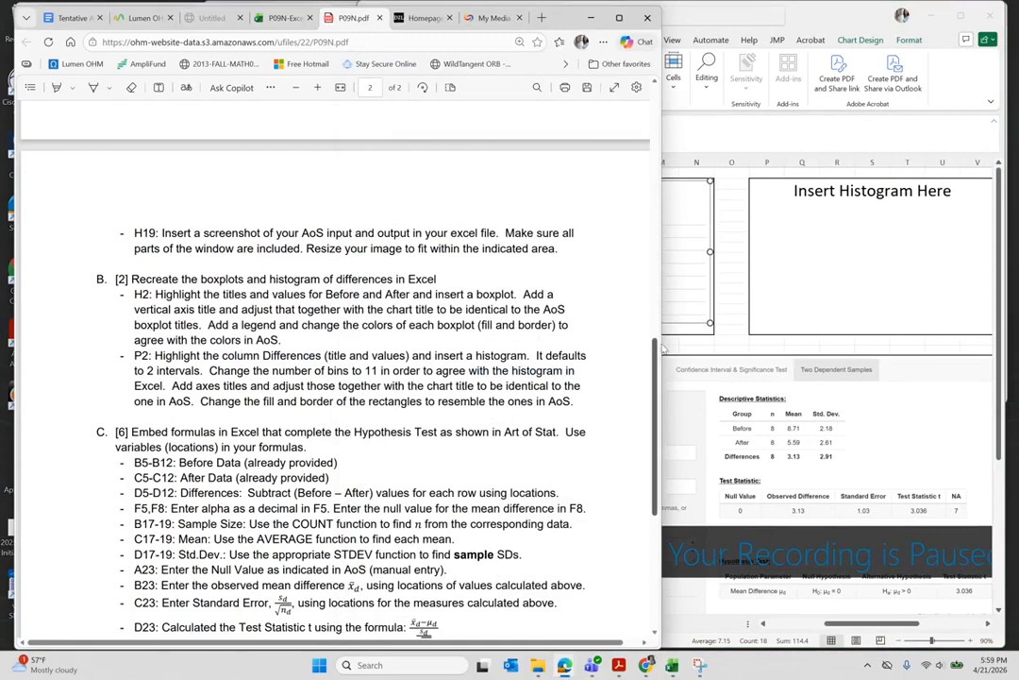
- Enter the difference formula =B5-C5 in cell D5
scroll(674, 345, right, 5)
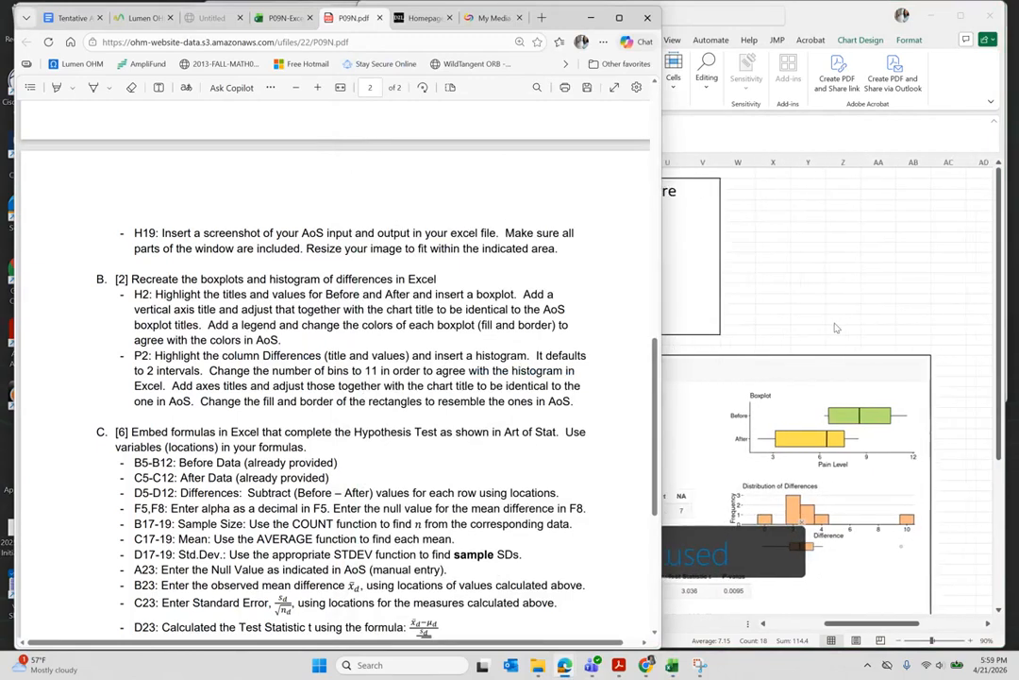
scroll(840, 327, left, 5)
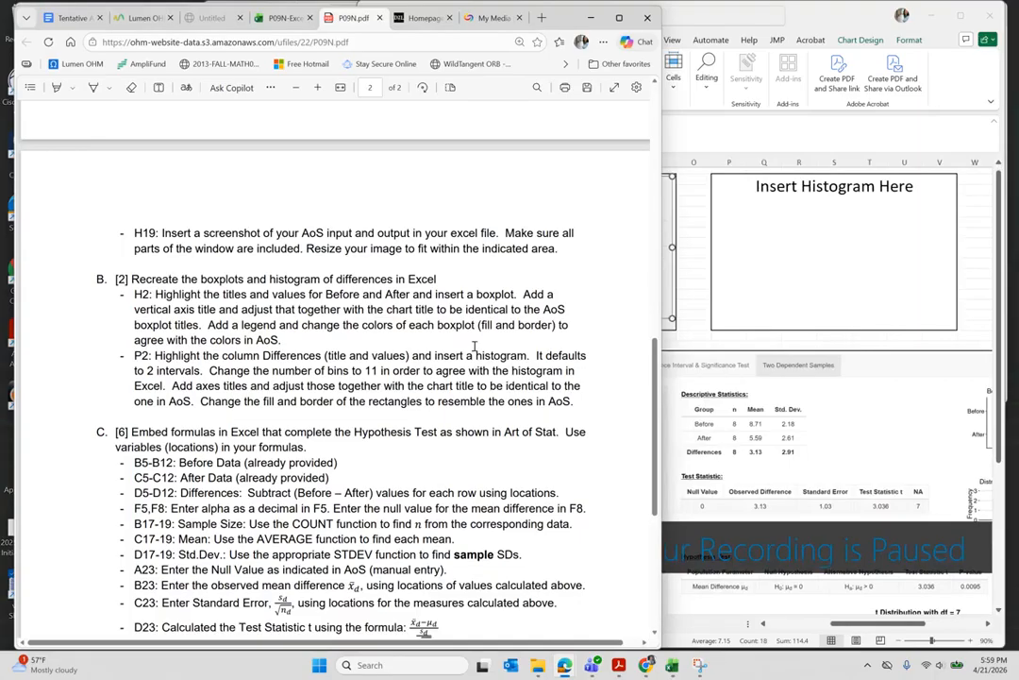
scroll(840, 327, left, 7)
scroll(712, 322, left, 2)
scroll(712, 321, up, 1)
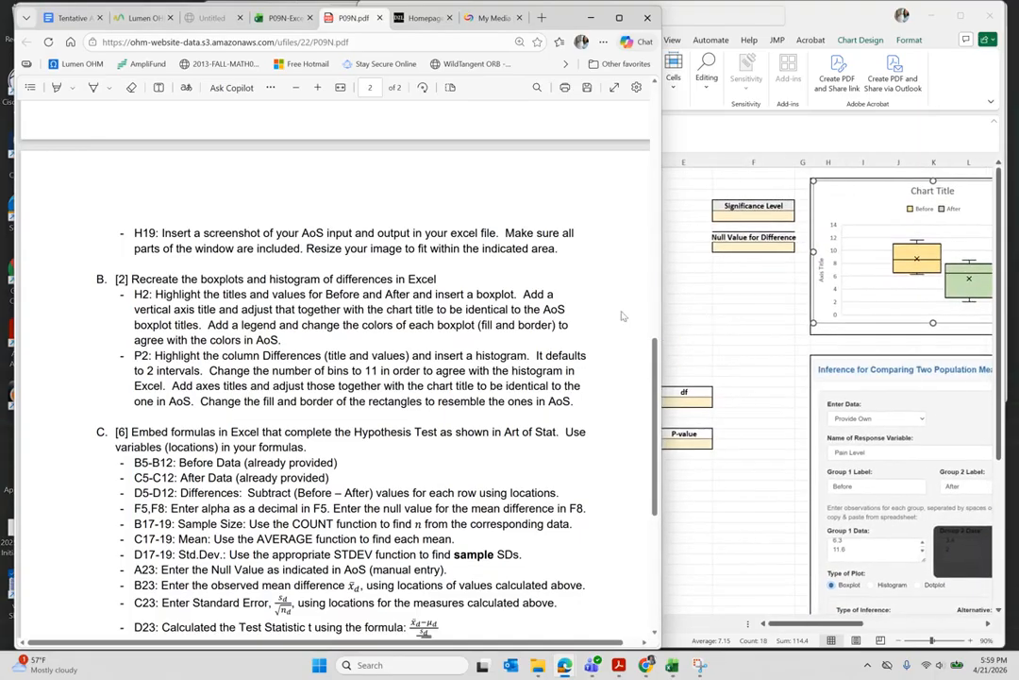
click(675, 318)
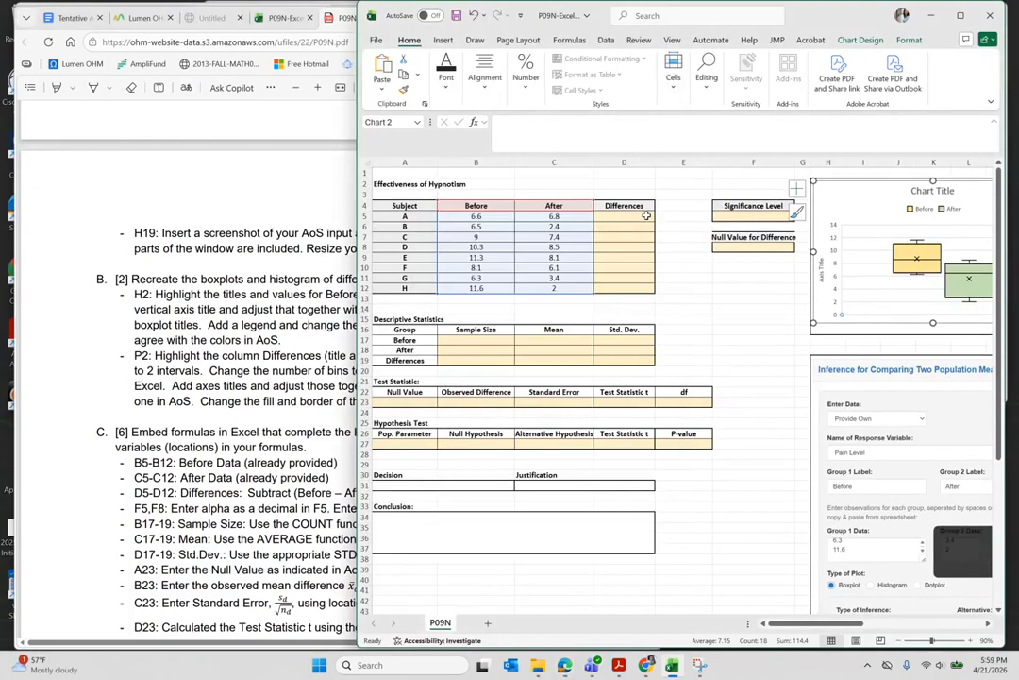
scroll(619, 215, up, 4)
scroll(651, 221, left, 1)
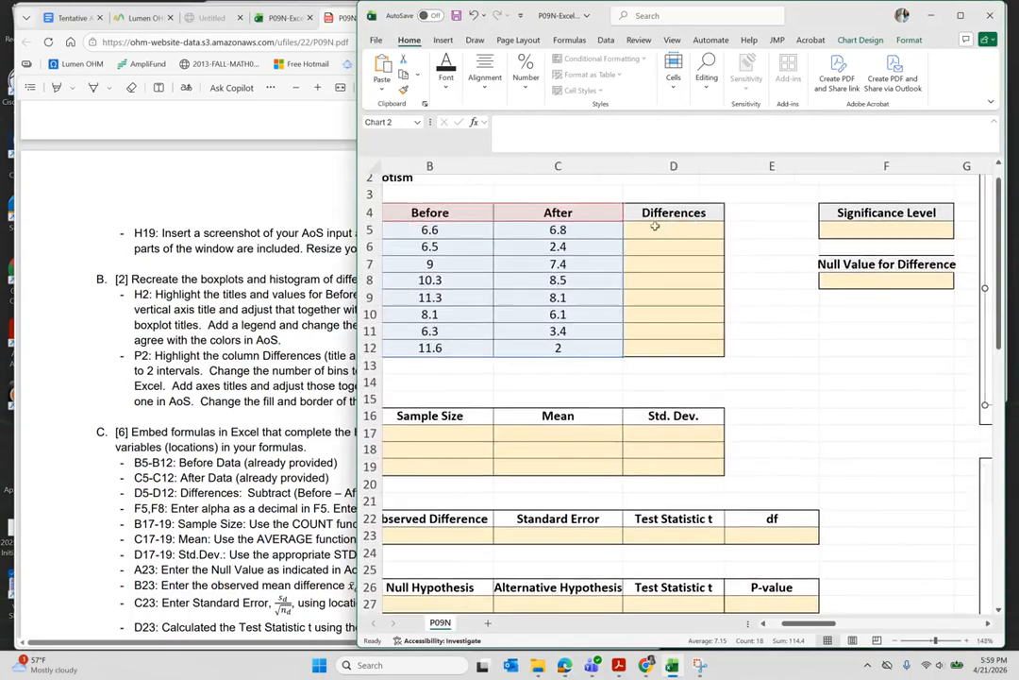
click(659, 232)
scroll(658, 233, left, 1)
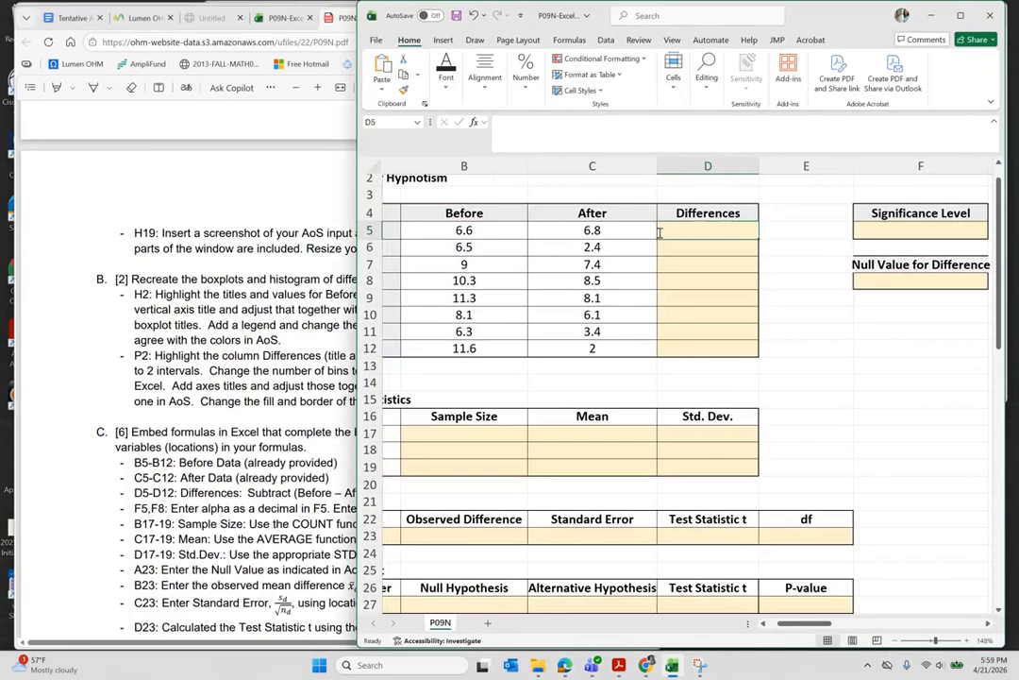
text(=)
click(448, 230)
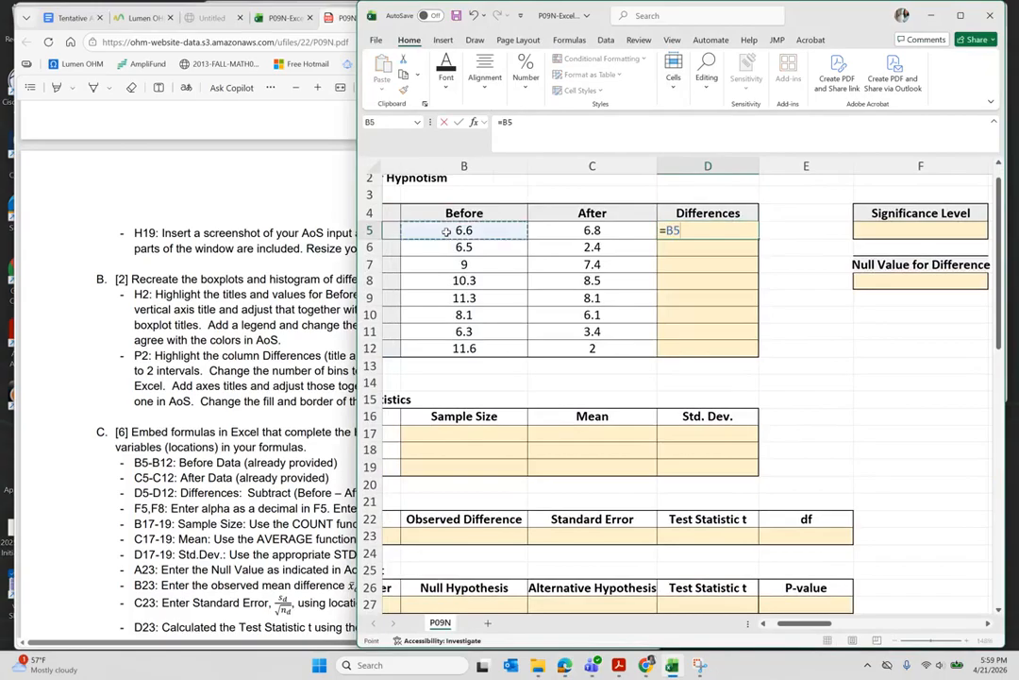
text(-)
click(582, 231)
key(Return)
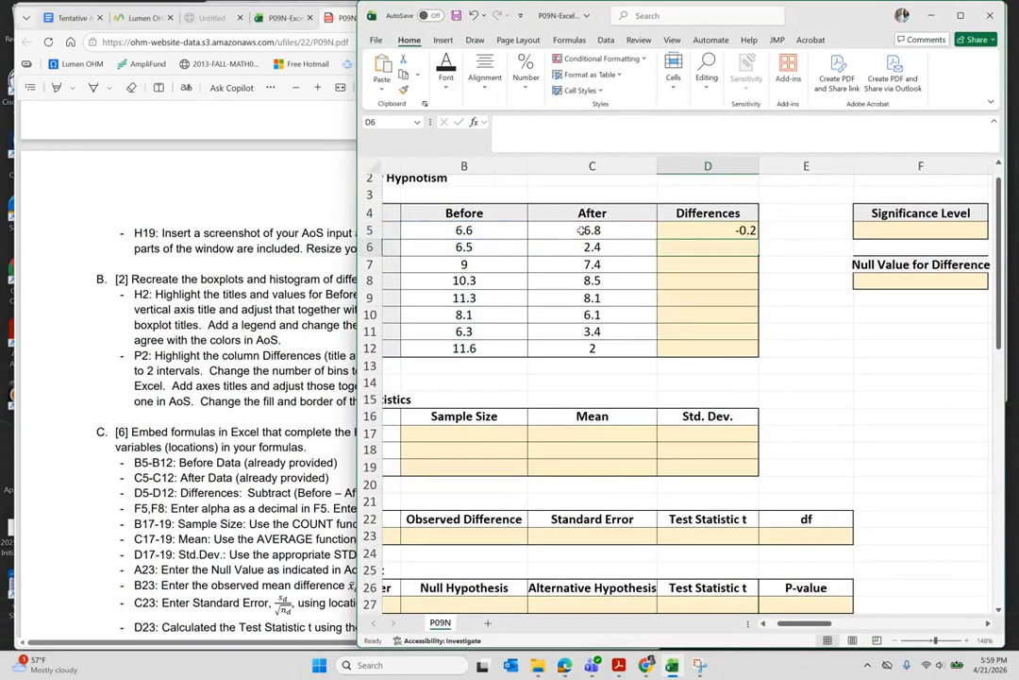
- Copy the formula down D5:D12, giving differences from -0.2 to 9.6
key(Up)
key(ctrl+c)
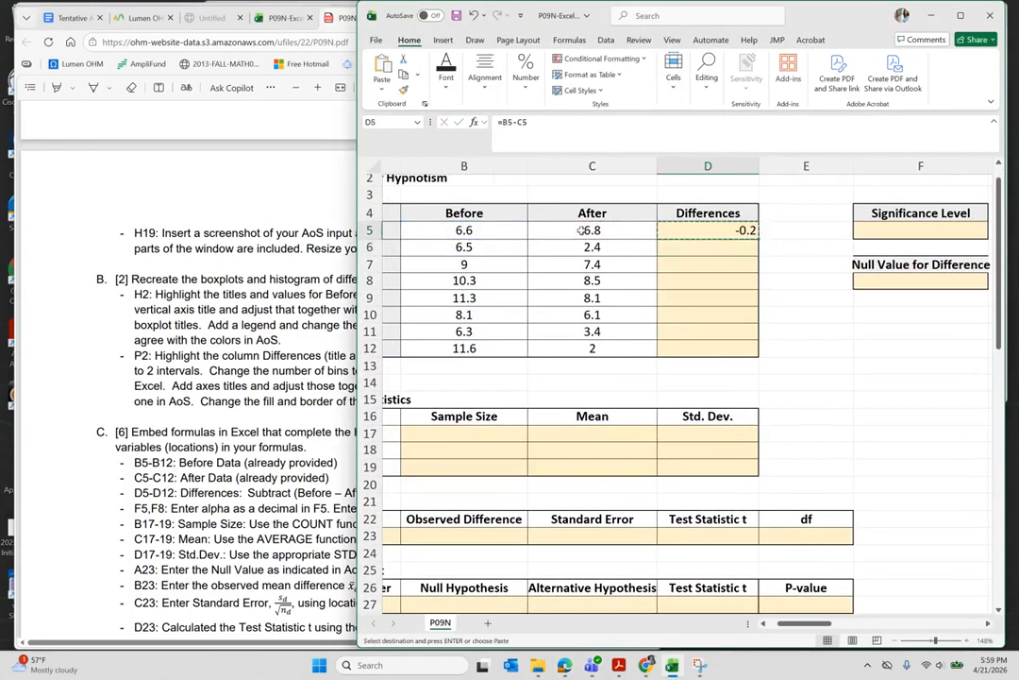
key(shift+Down)
key(shift+Down)
key(shift+Down)
key(shift+Down)
key(shift+Down)
key(shift+Down)
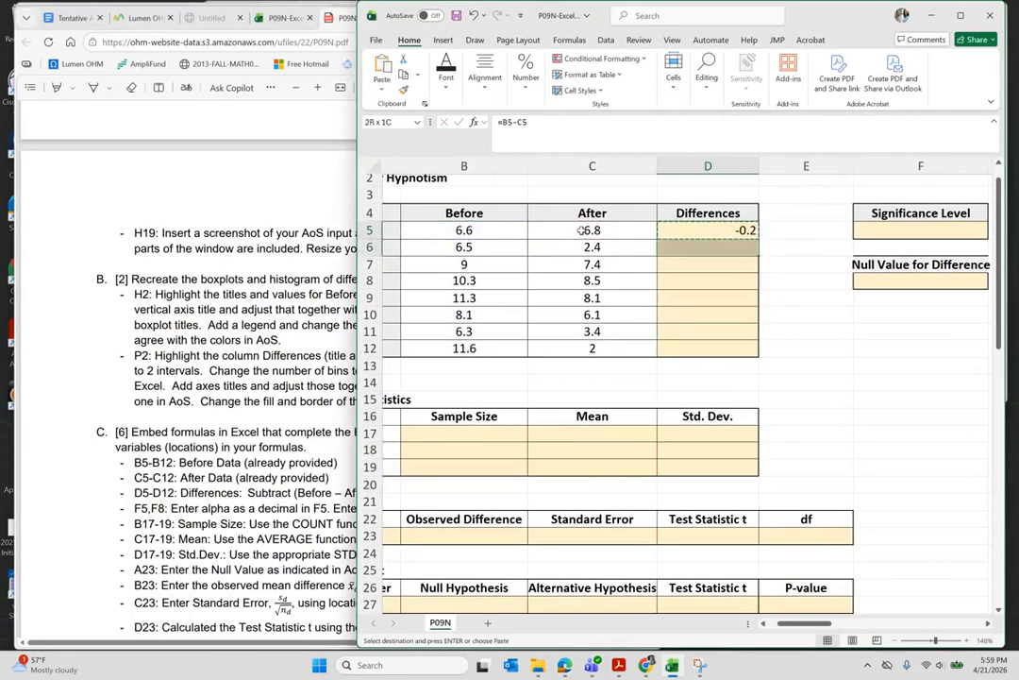
key(shift+Down)
key(ctrl+v)
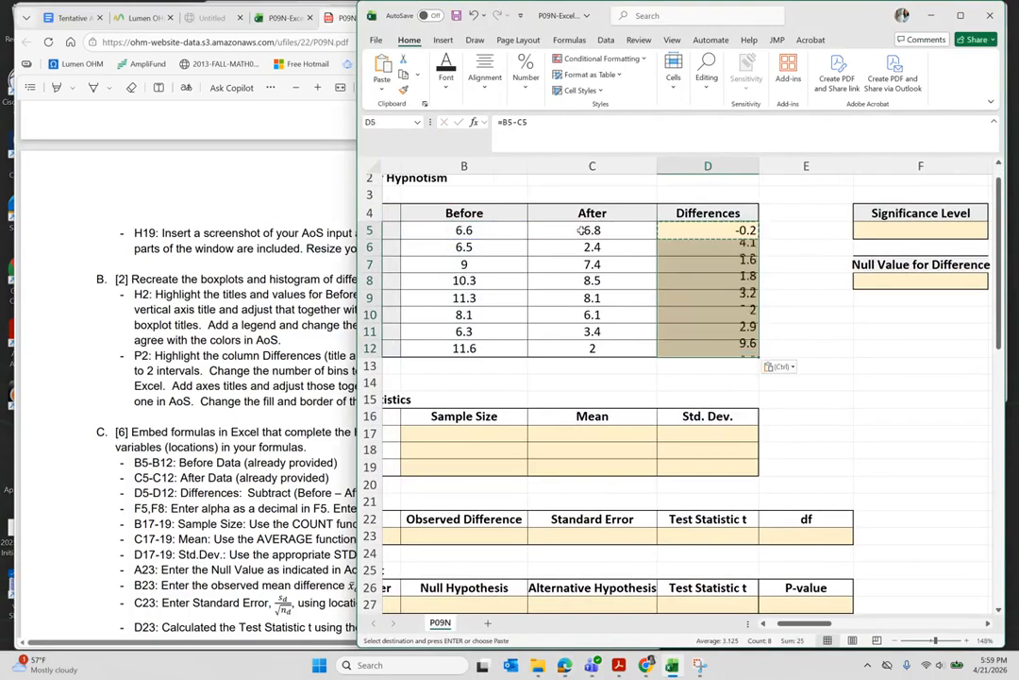
click(814, 315)
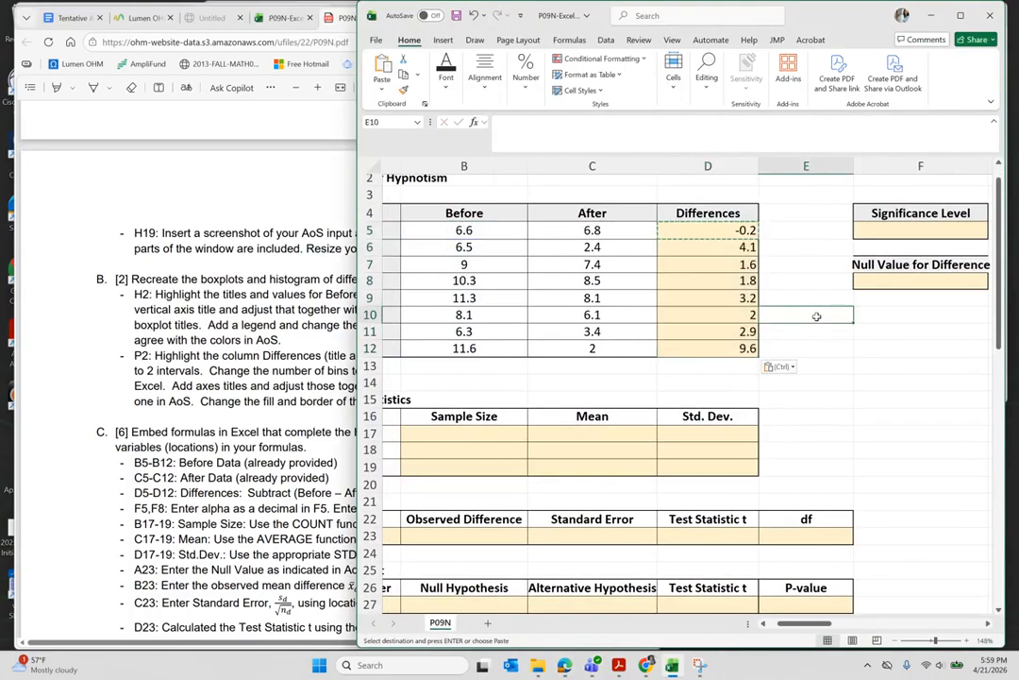
- Compare the assignment instructions with the spreadsheet
click(252, 380)
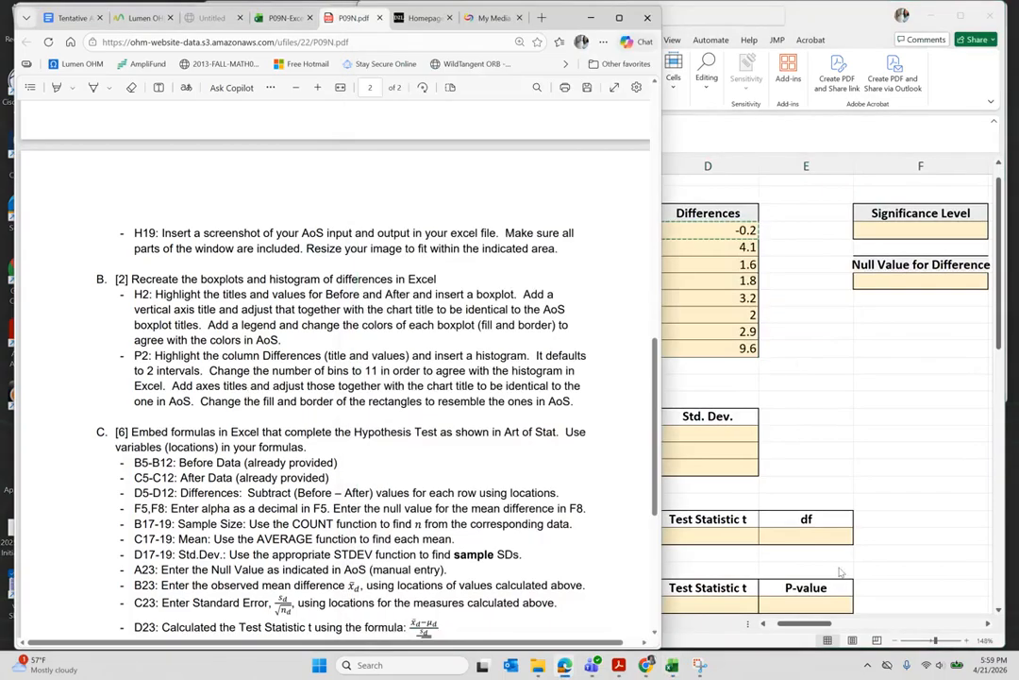
click(863, 446)
scroll(863, 443, right, 3)
scroll(863, 443, right, 10)
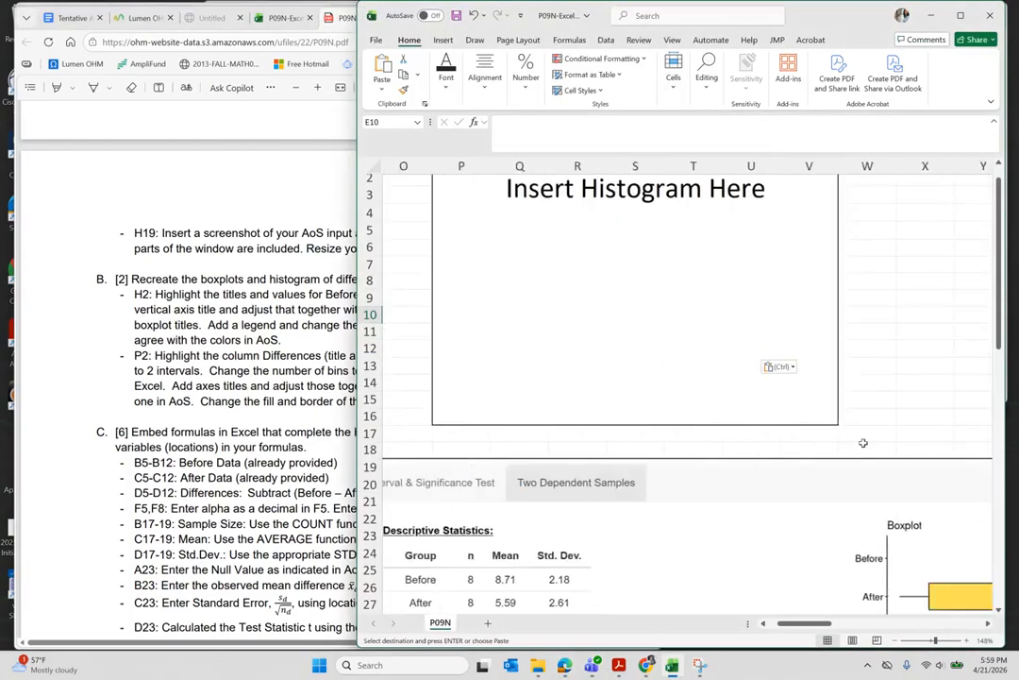
scroll(863, 443, down, 5)
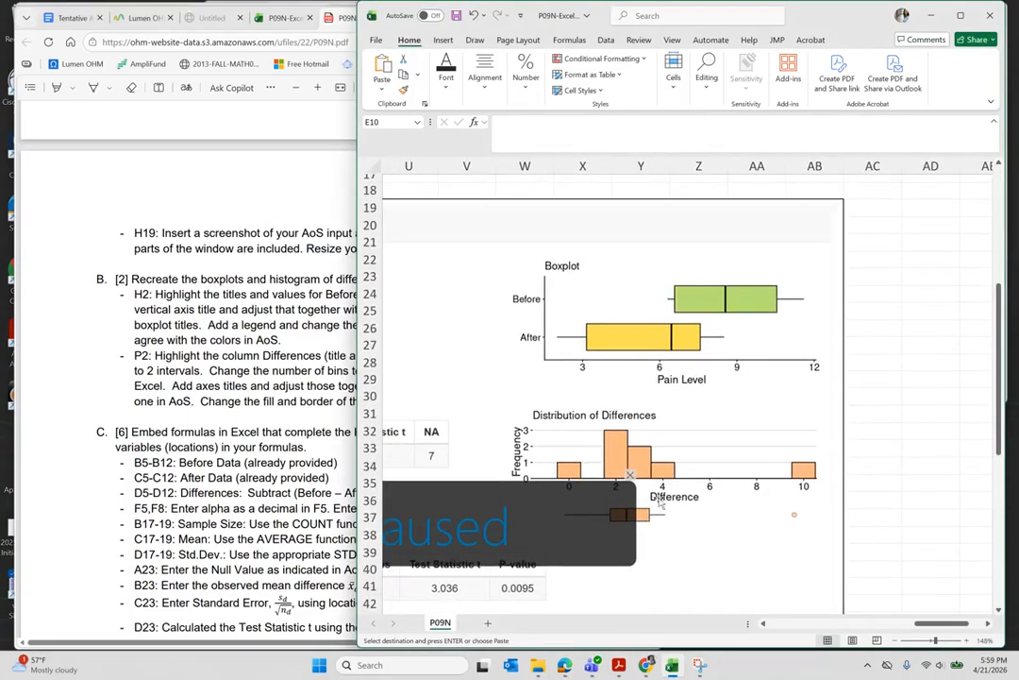
click(294, 377)
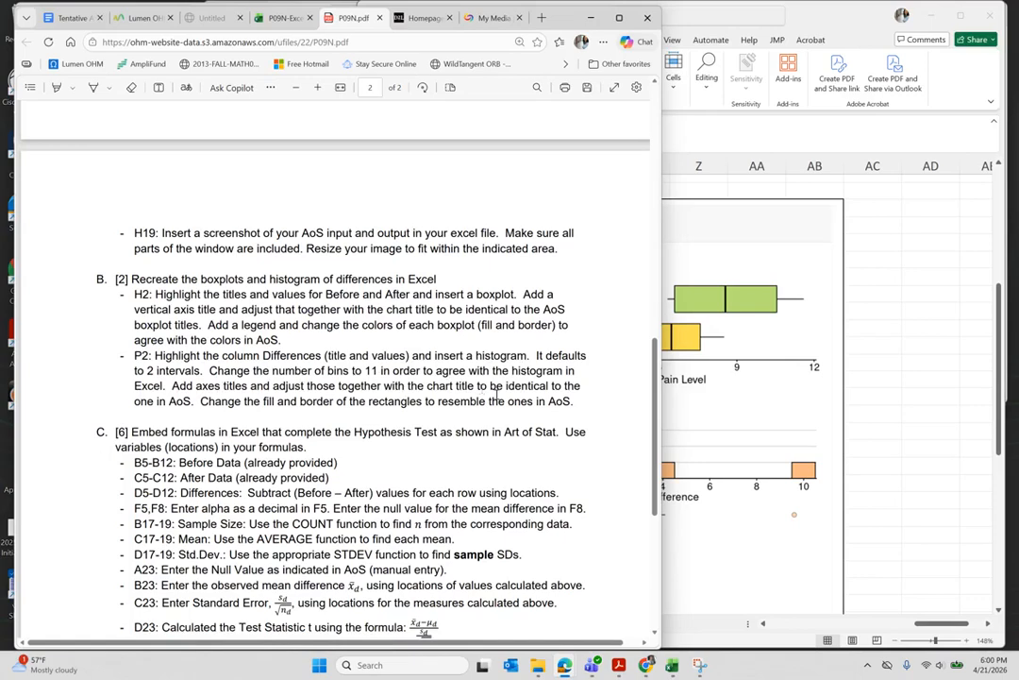
- Select the Differences header and values in D4:D12
click(743, 423)
scroll(610, 416, left, 3)
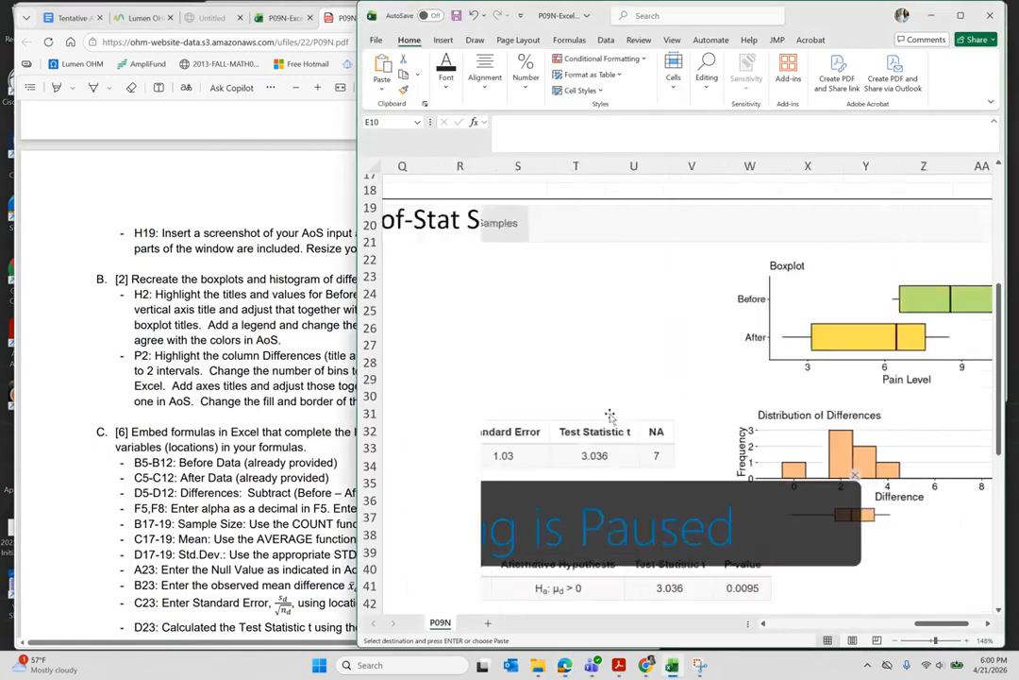
scroll(609, 416, left, 10)
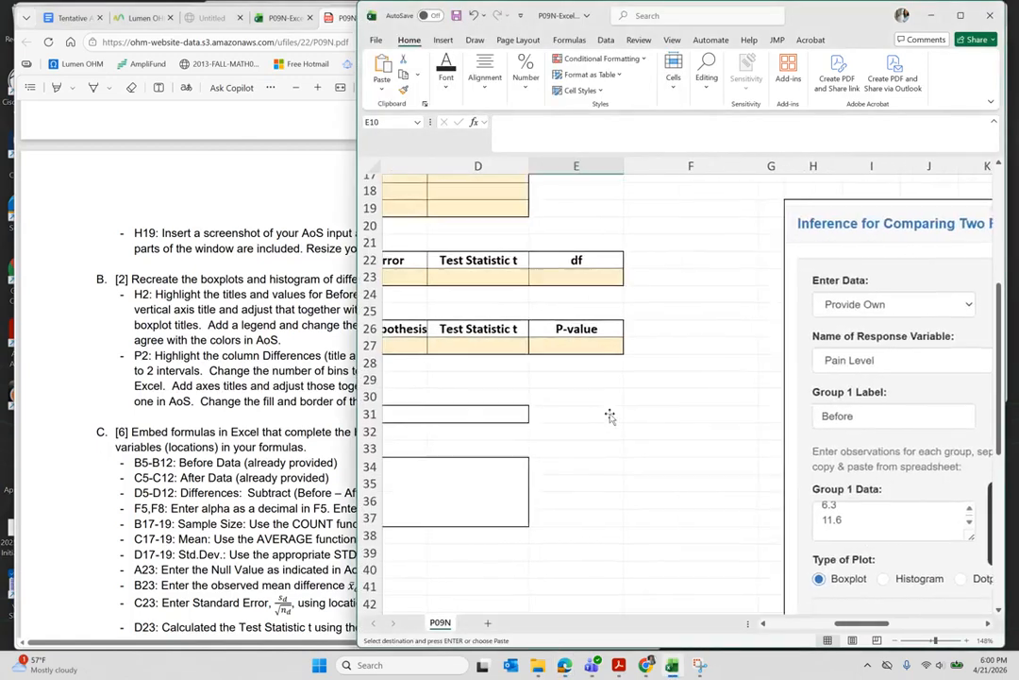
scroll(610, 416, up, 5)
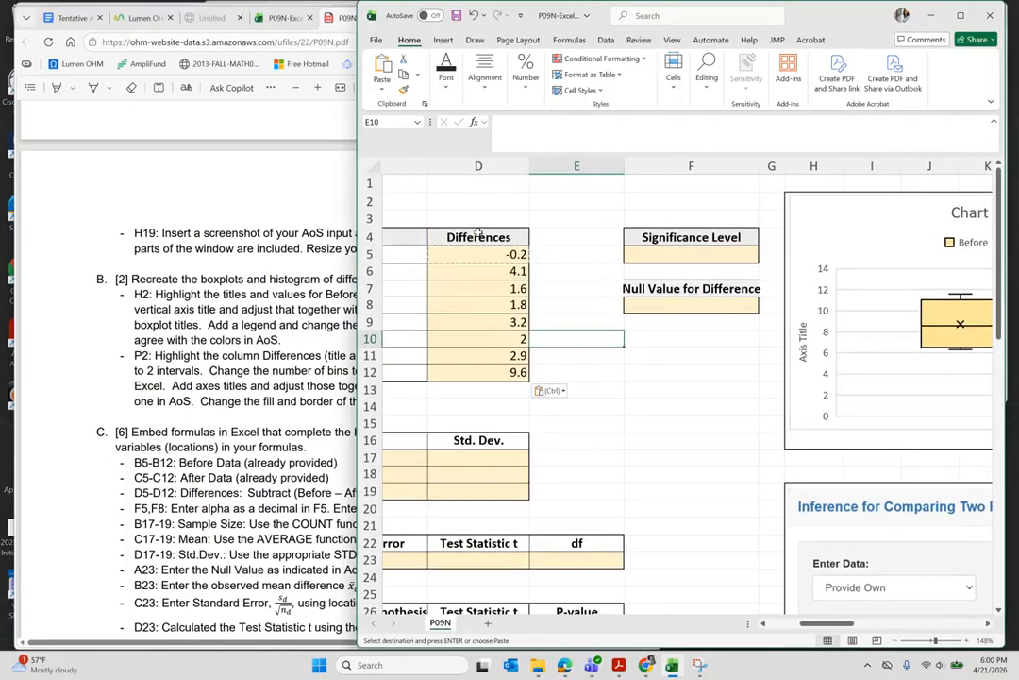
drag(478, 233, 482, 373)
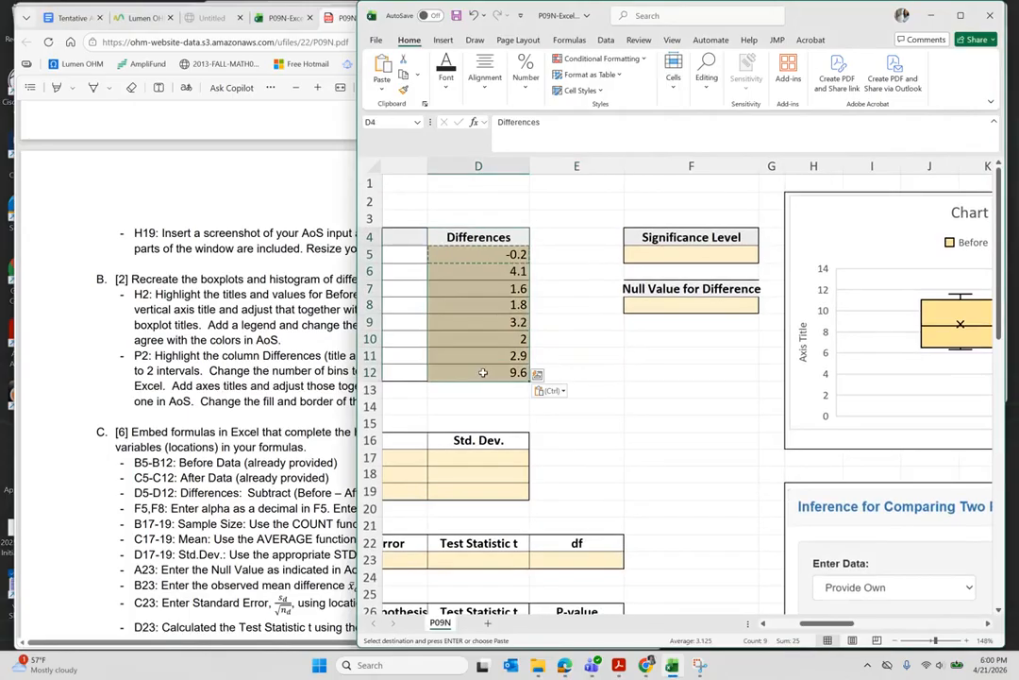
- Insert a Statistical Charts histogram of the Differences and fit it into the Insert Histogram Here area
click(444, 39)
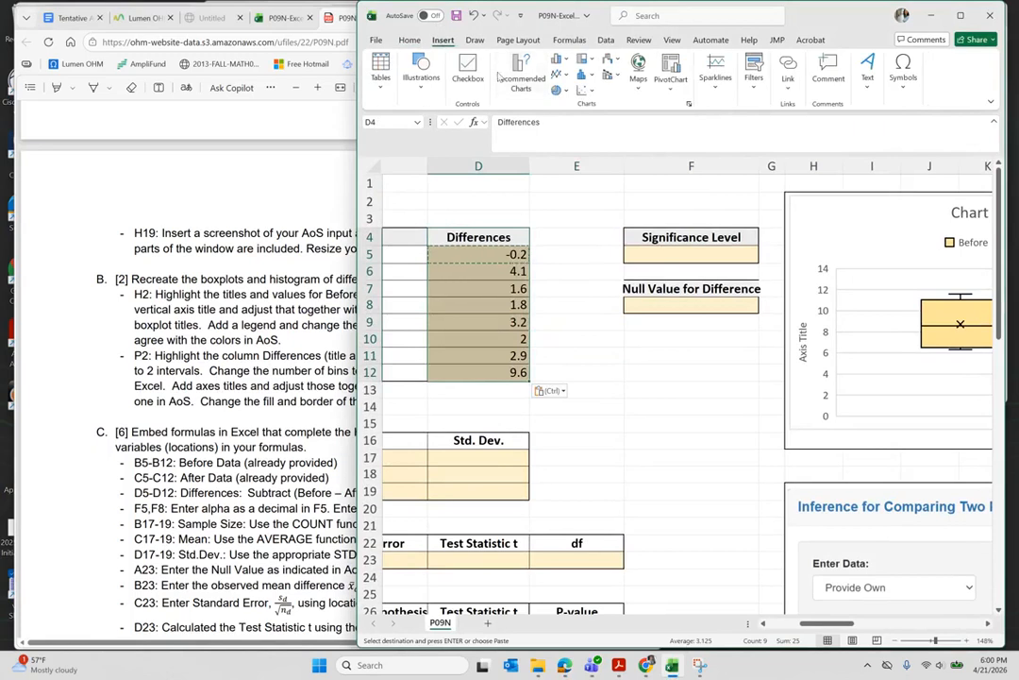
click(587, 78)
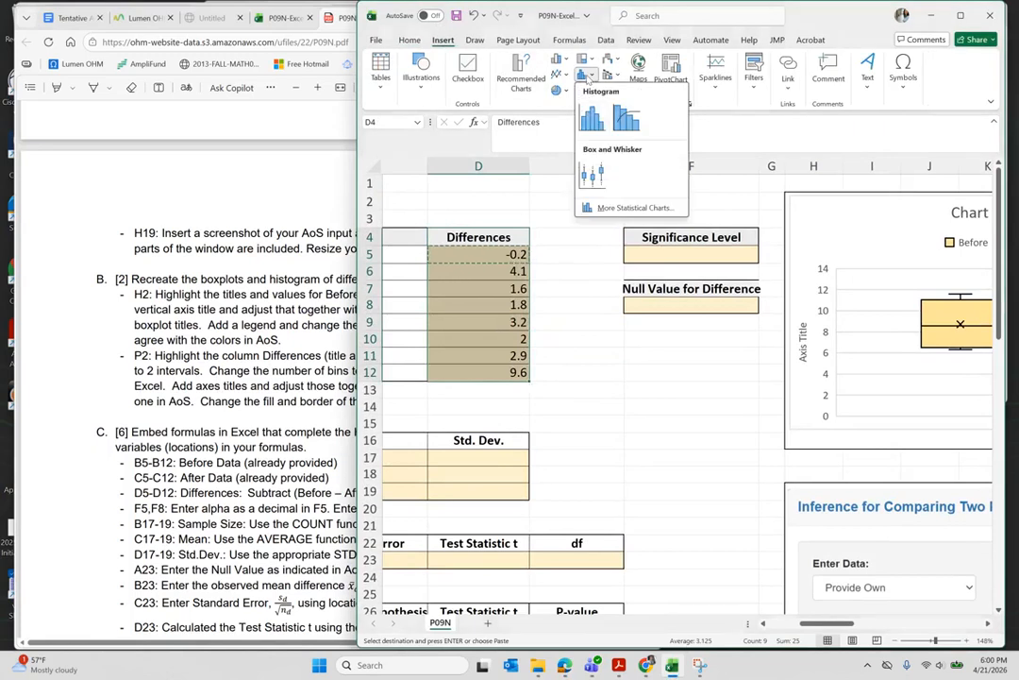
click(592, 119)
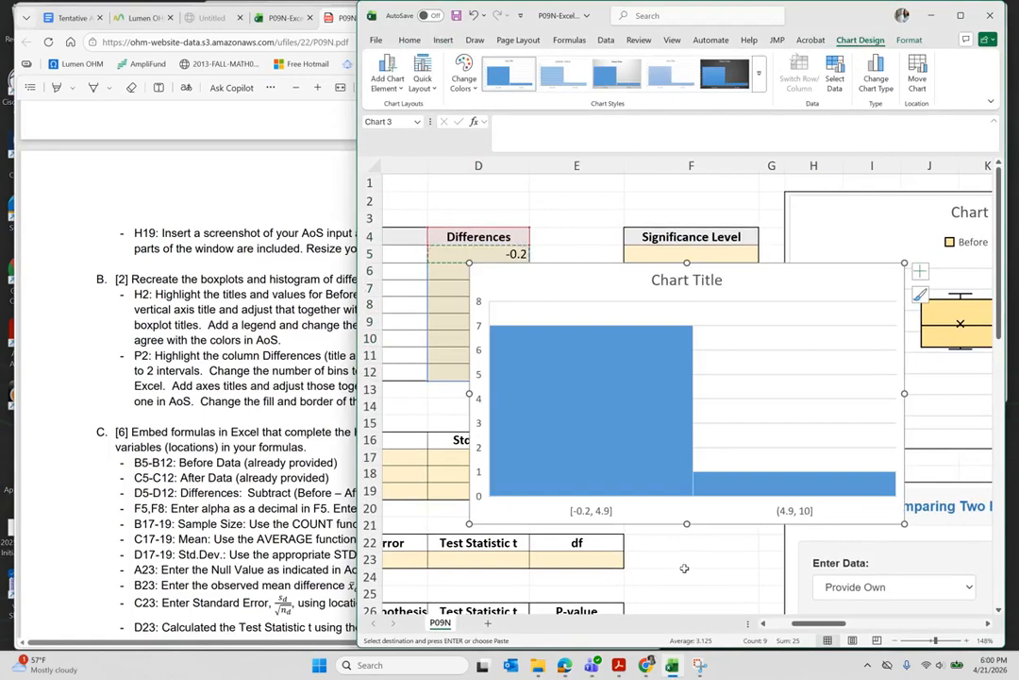
scroll(684, 567, down, 5)
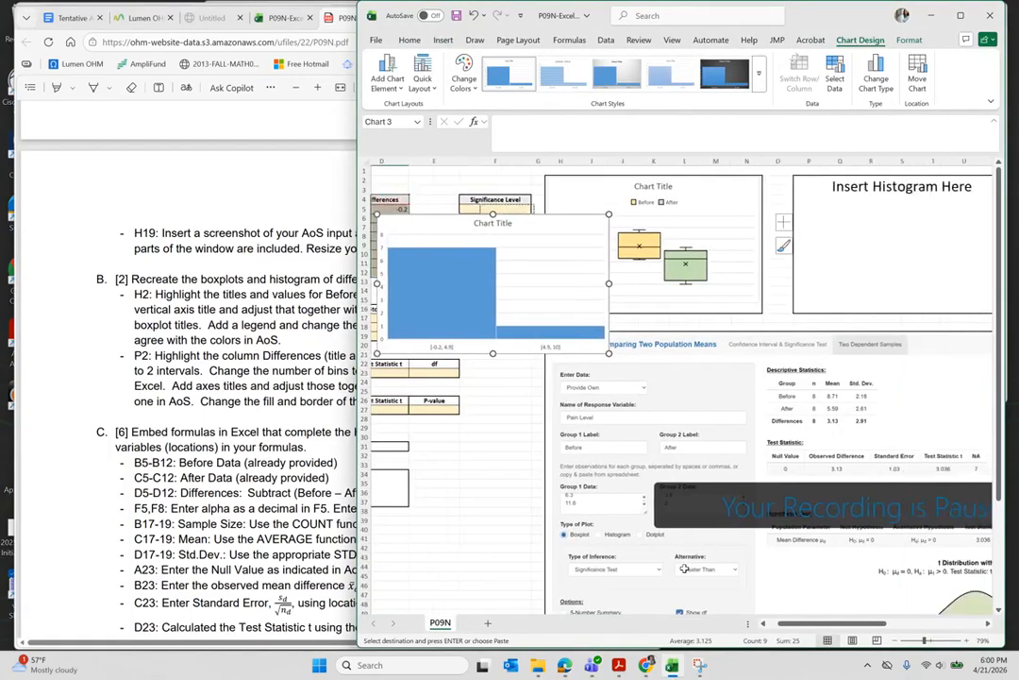
drag(505, 228, 906, 188)
drag(736, 317, 754, 314)
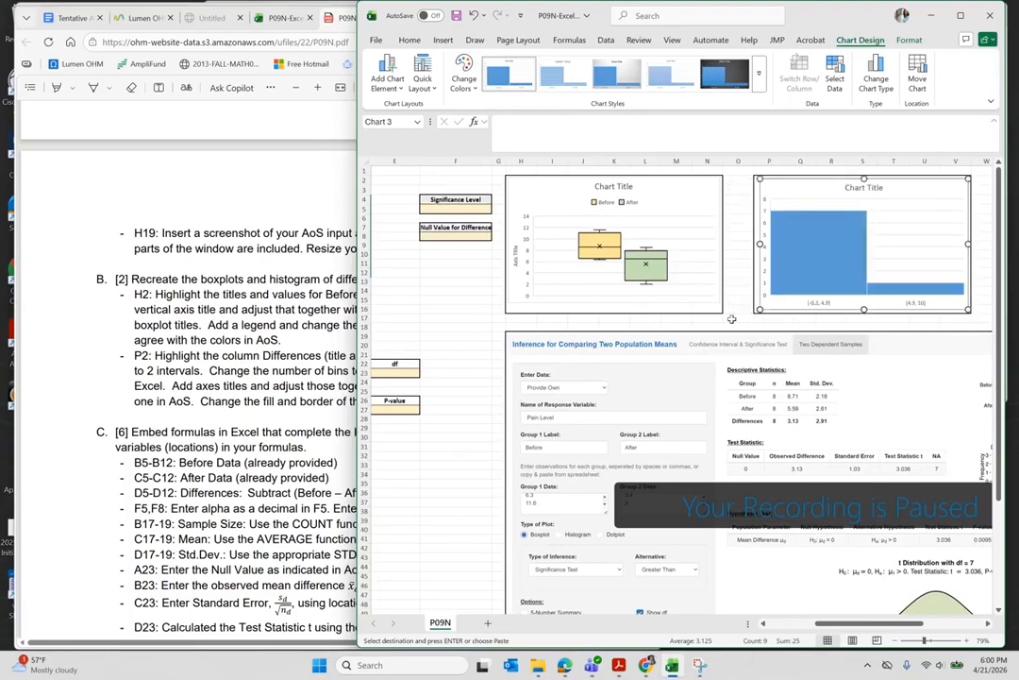
click(731, 319)
scroll(732, 319, right, 5)
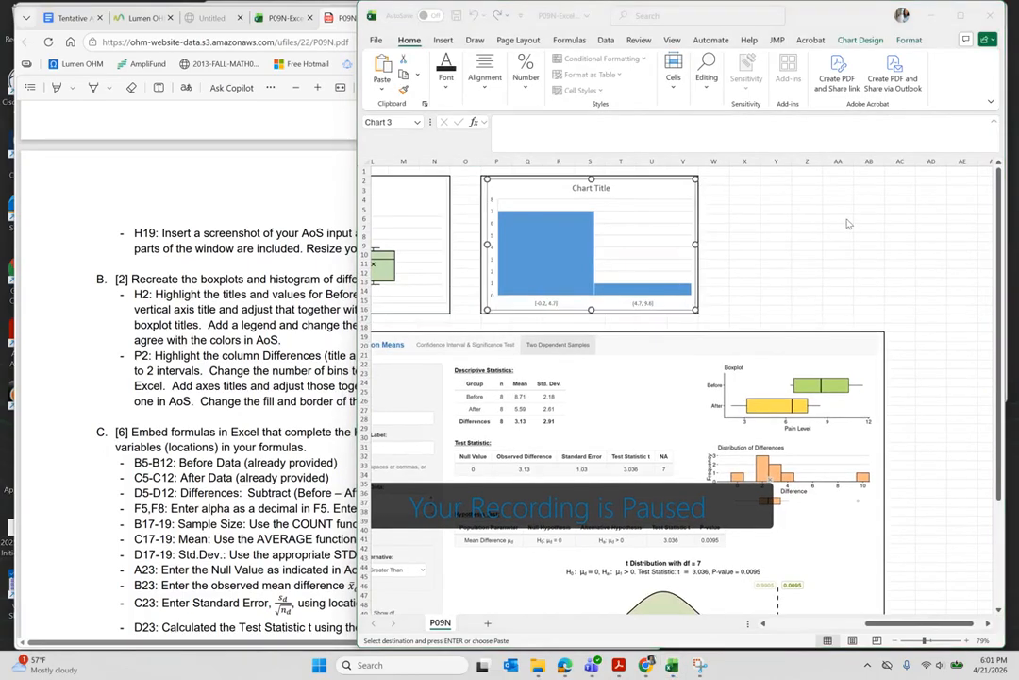
- Set the Differences histogram's horizontal axis to 11 bins in Format Axis
click(548, 307)
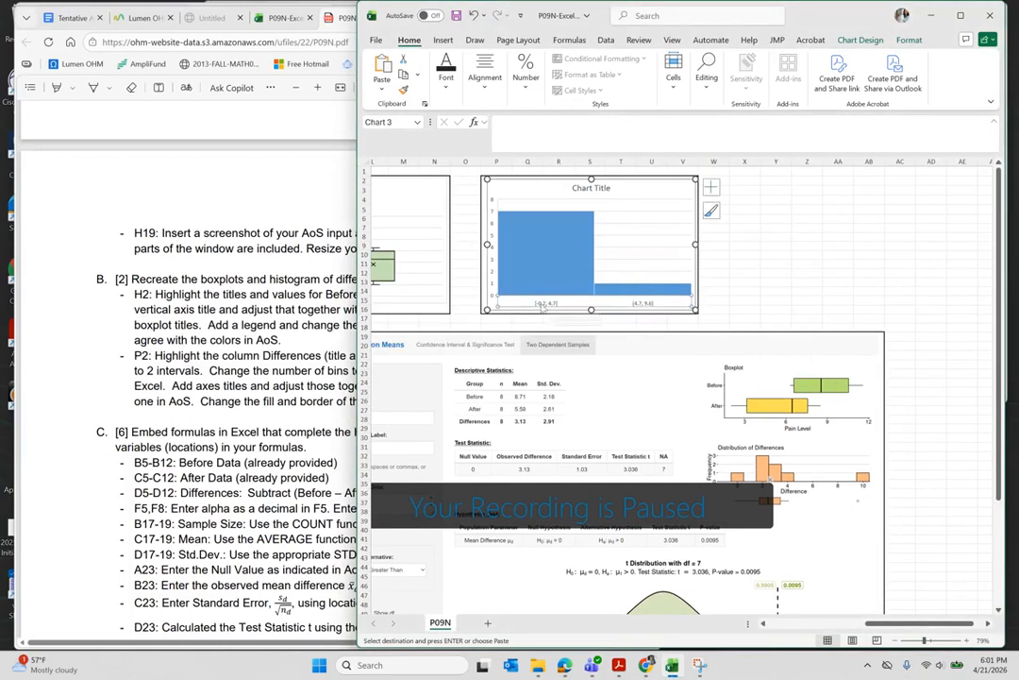
scroll(584, 302, up, 6)
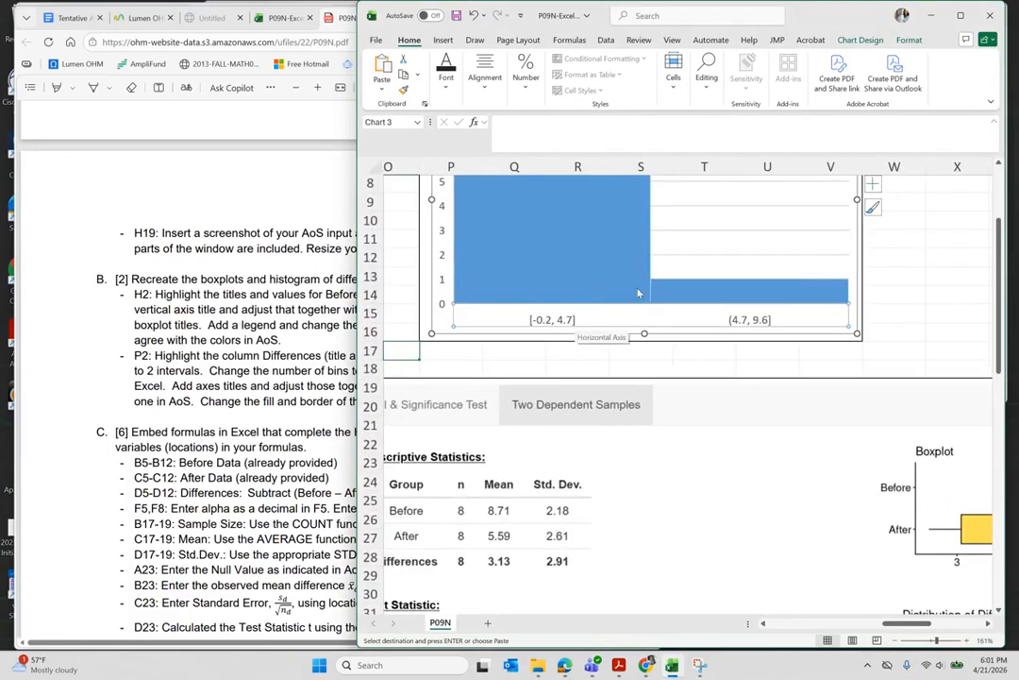
right_click(598, 322)
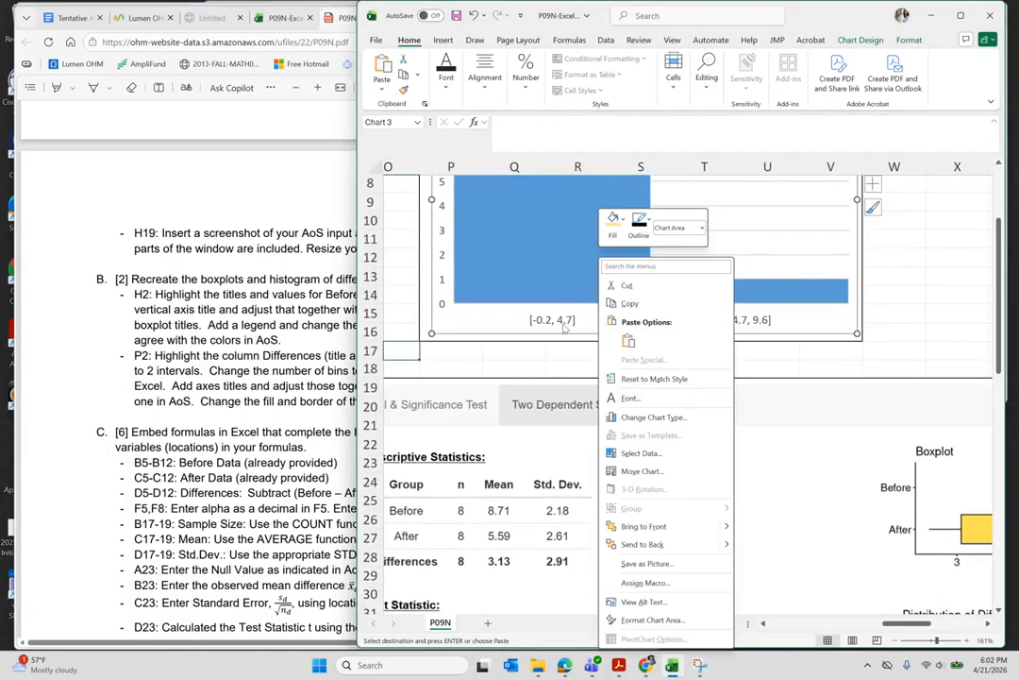
key(Escape)
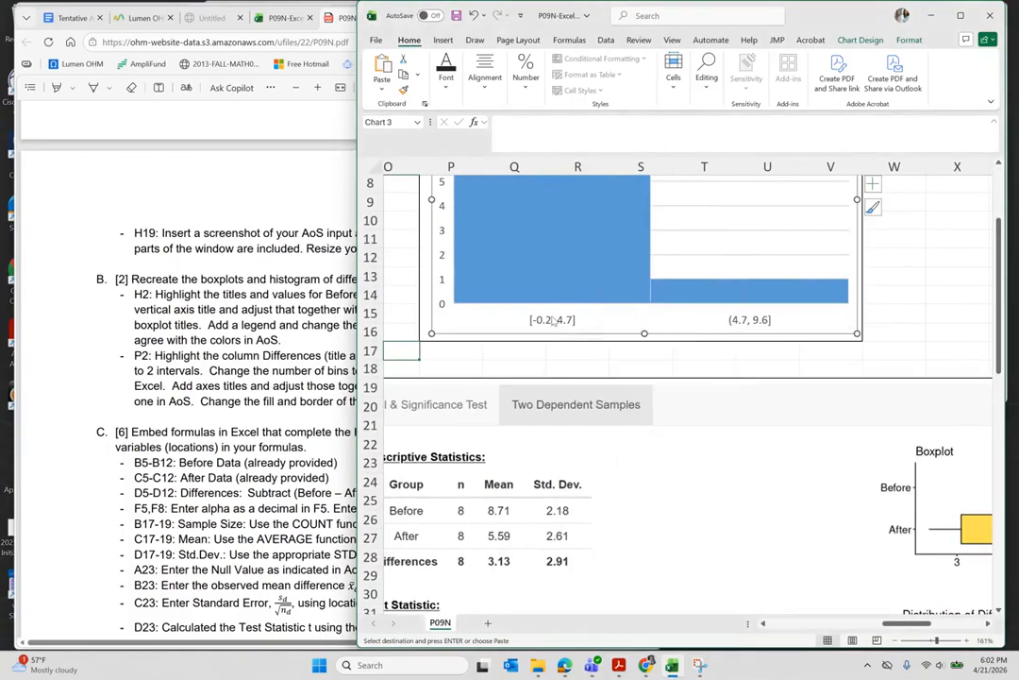
click(550, 324)
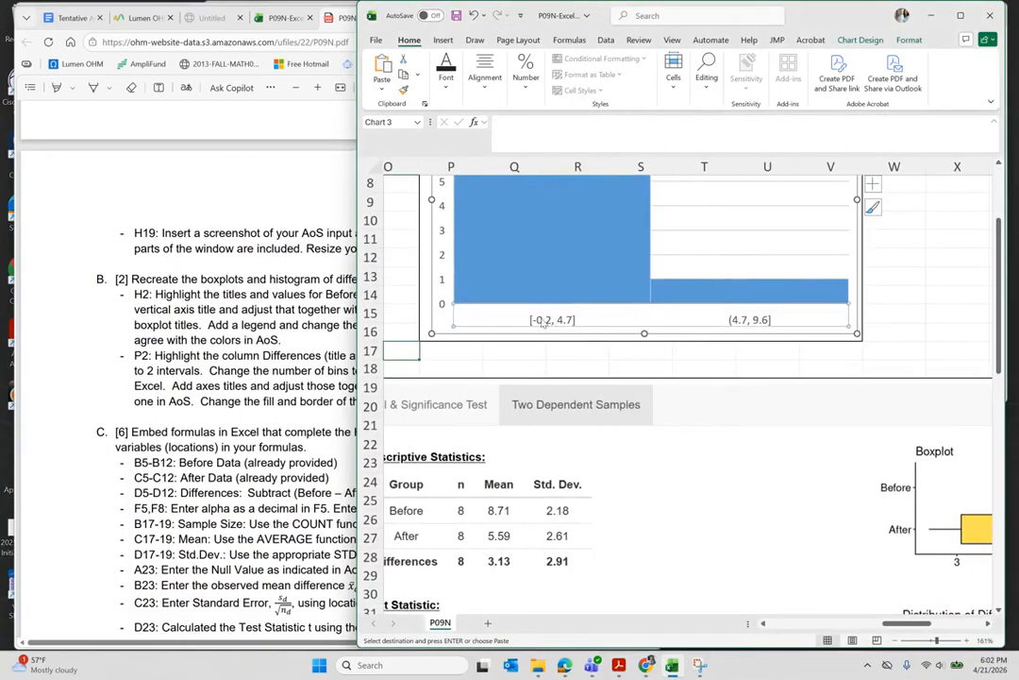
right_click(543, 323)
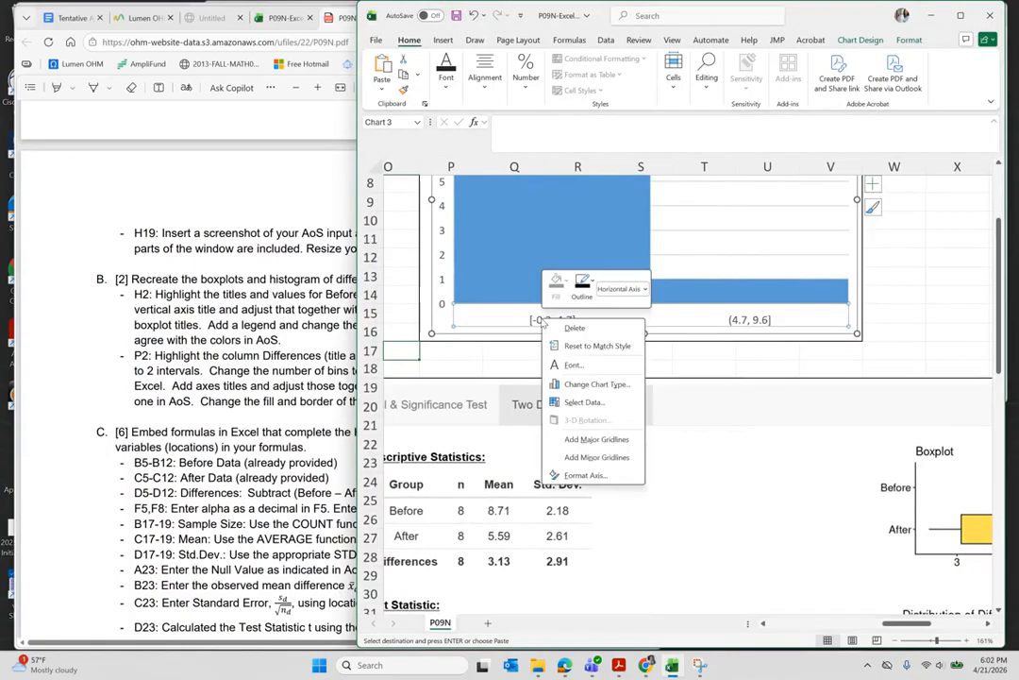
click(593, 476)
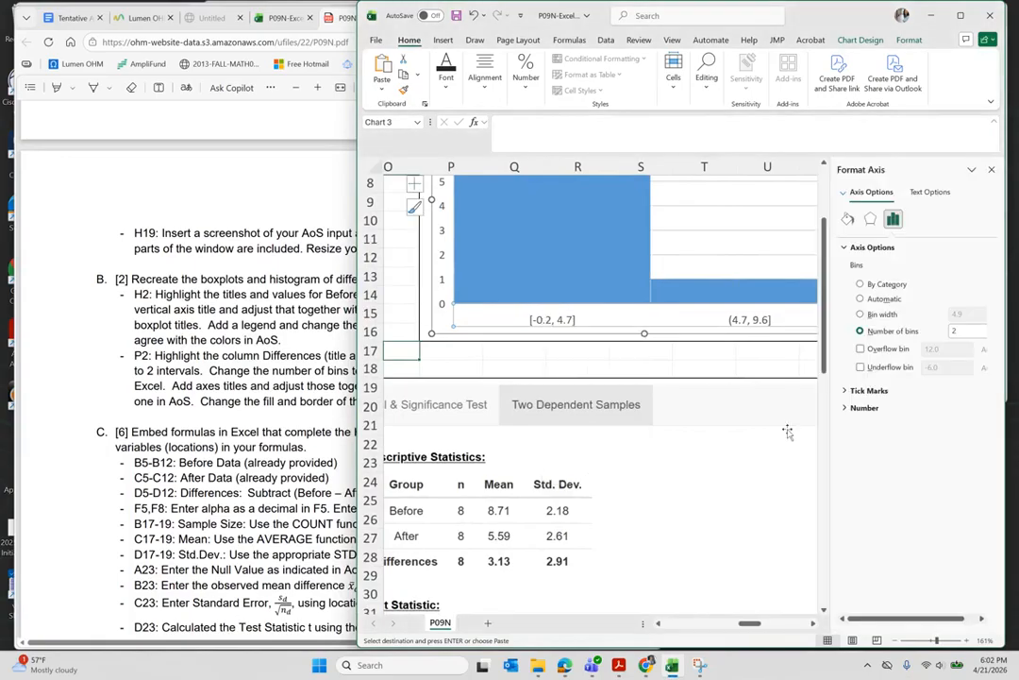
click(860, 331)
click(960, 330)
key(Return)
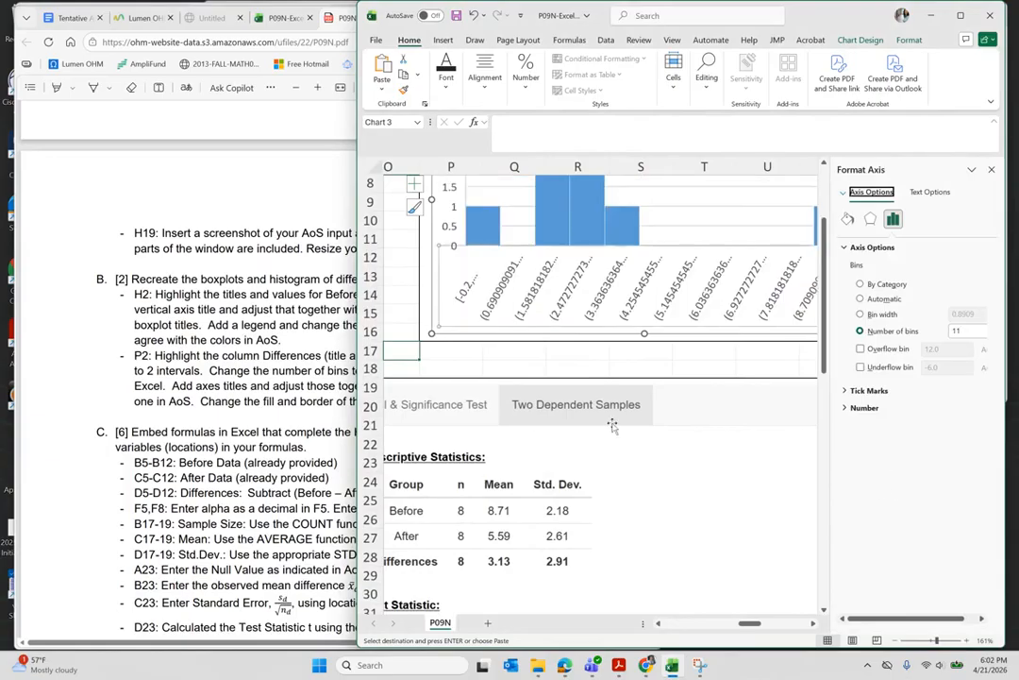
scroll(664, 472, up, 3)
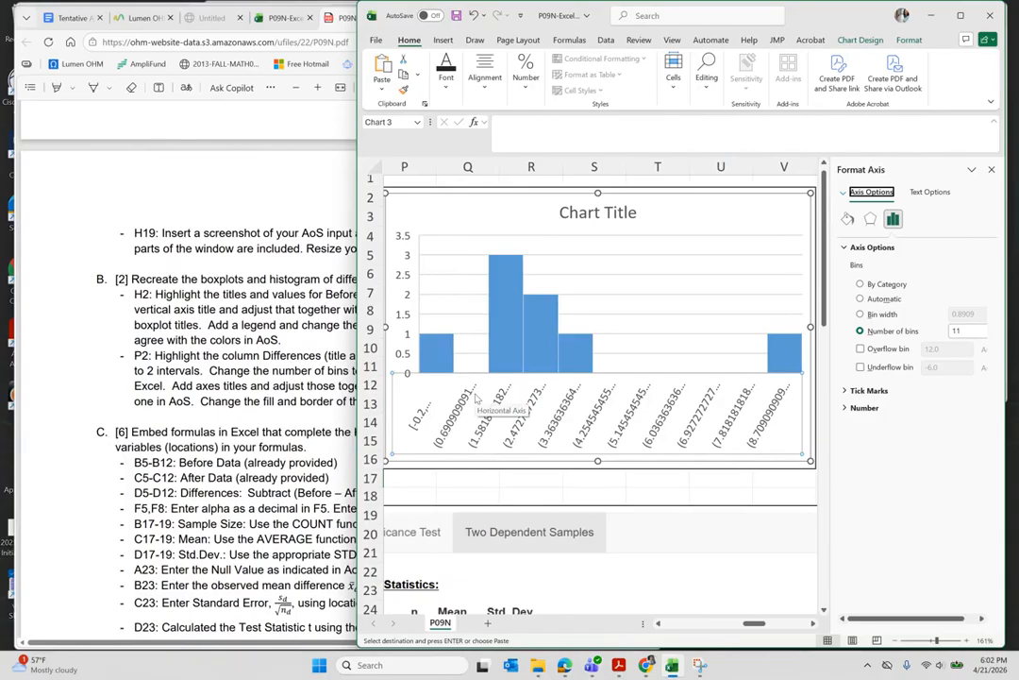
- Compare the 11-bin histogram with the Art of Stat charts and close the Format Axis pane
mouse_move(634, 666)
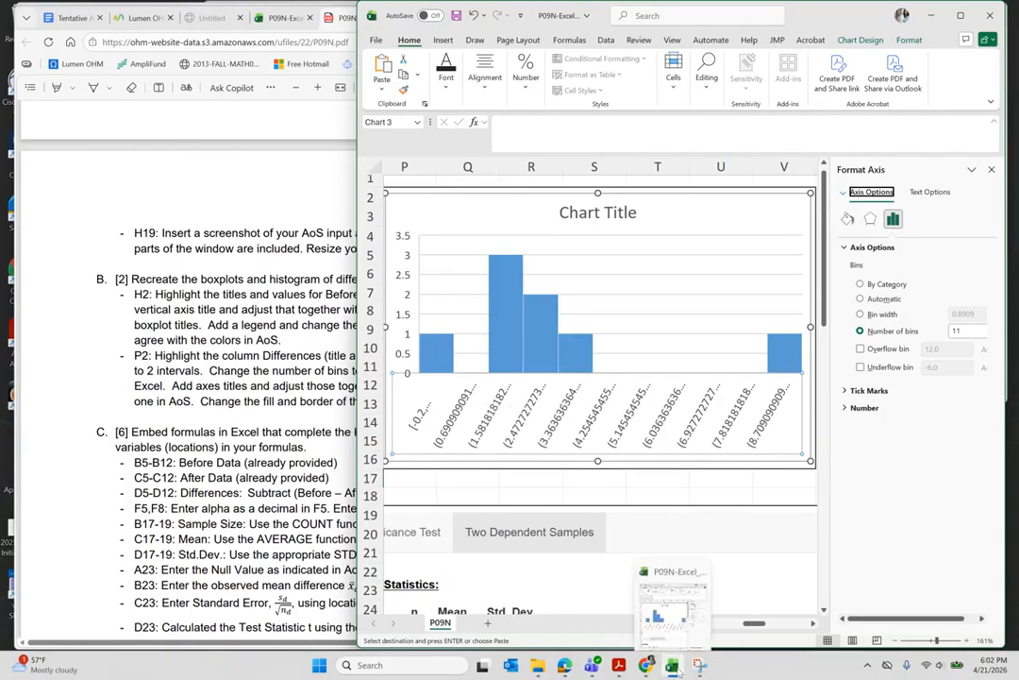
mouse_move(563, 666)
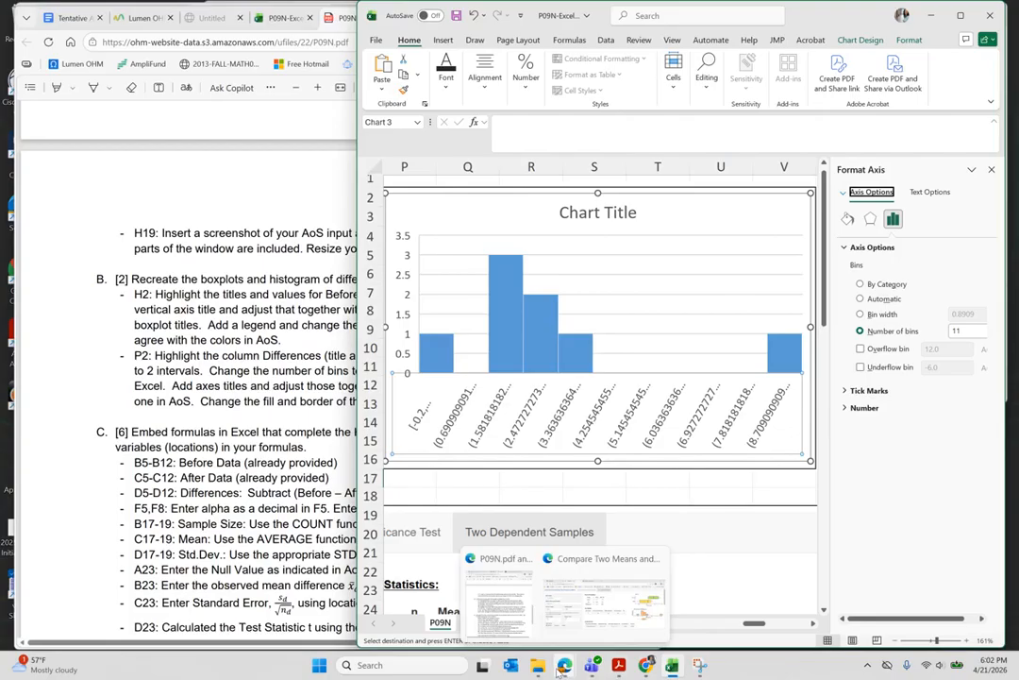
scroll(709, 477, down, 4)
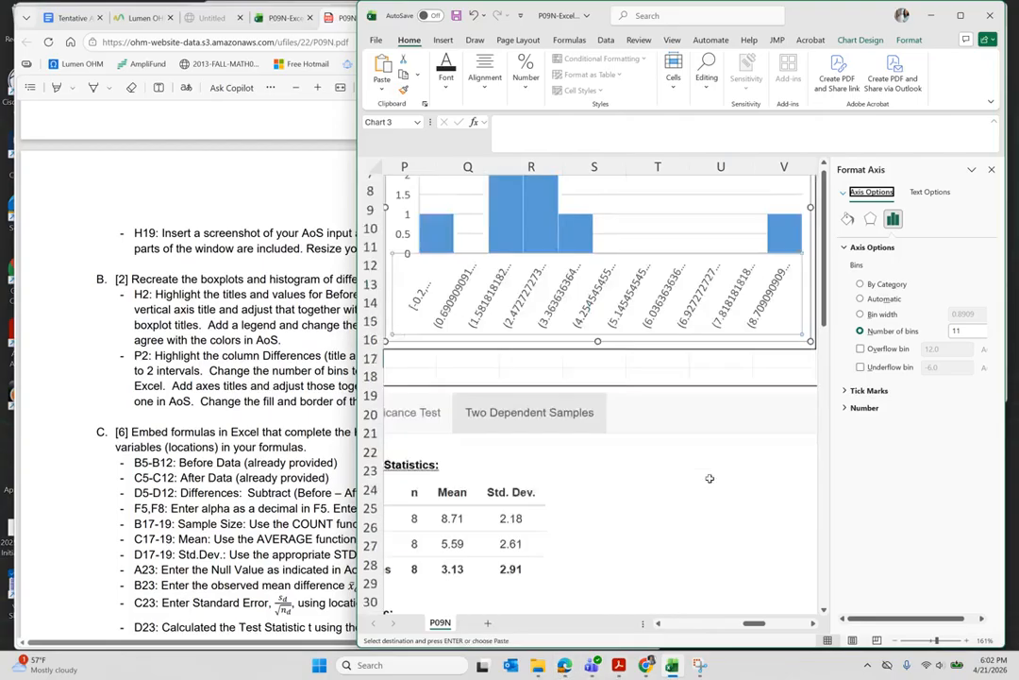
scroll(710, 478, down, 6)
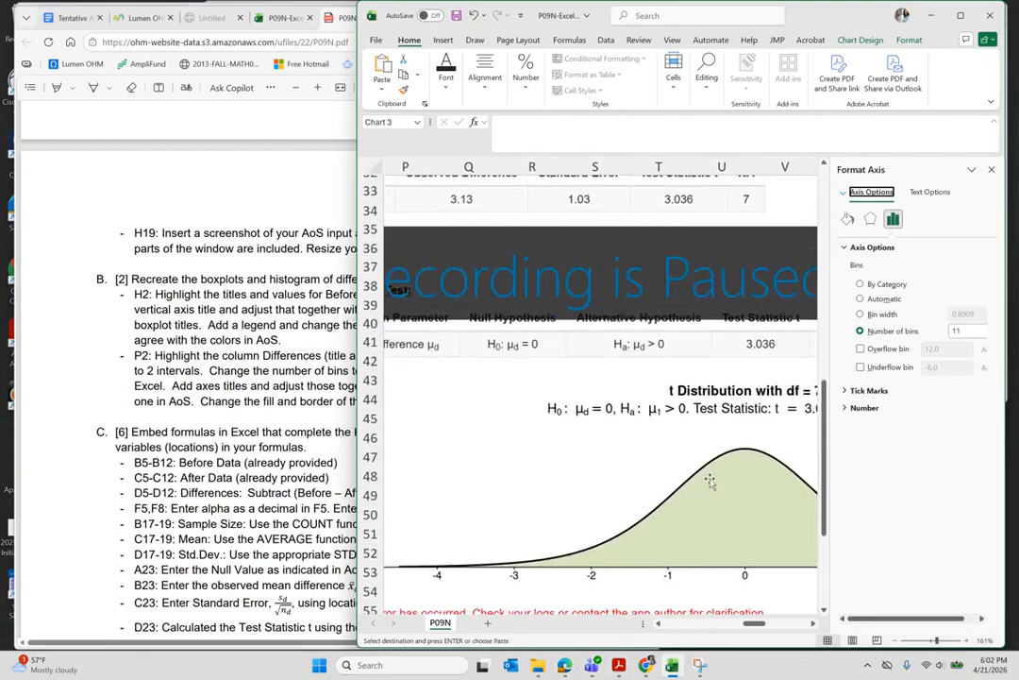
scroll(710, 481, up, 3)
scroll(709, 481, right, 3)
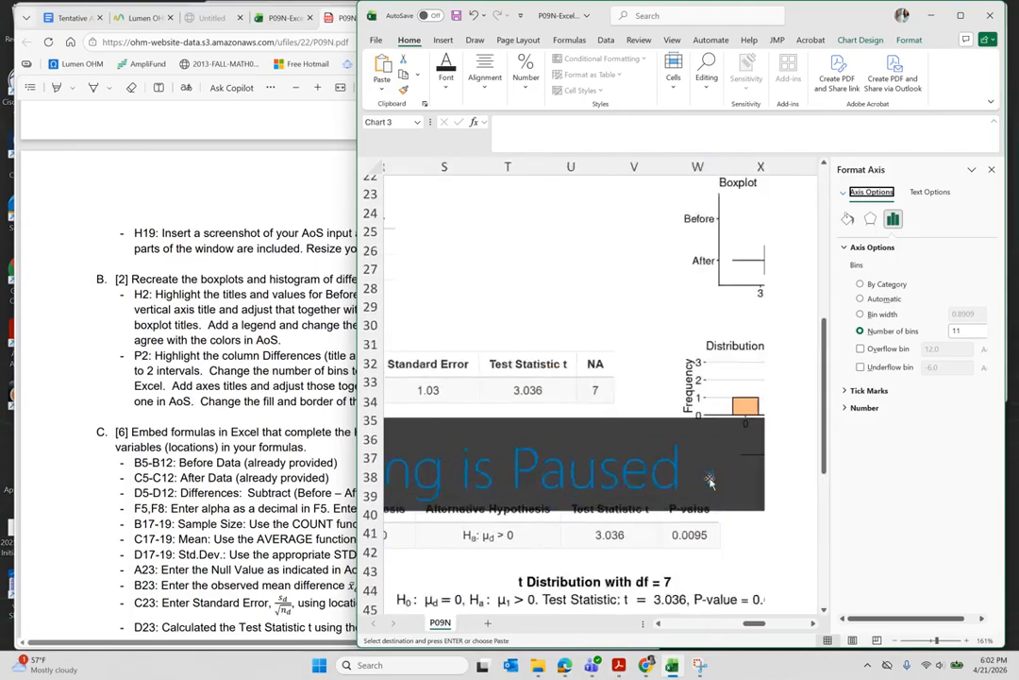
scroll(710, 482, right, 1)
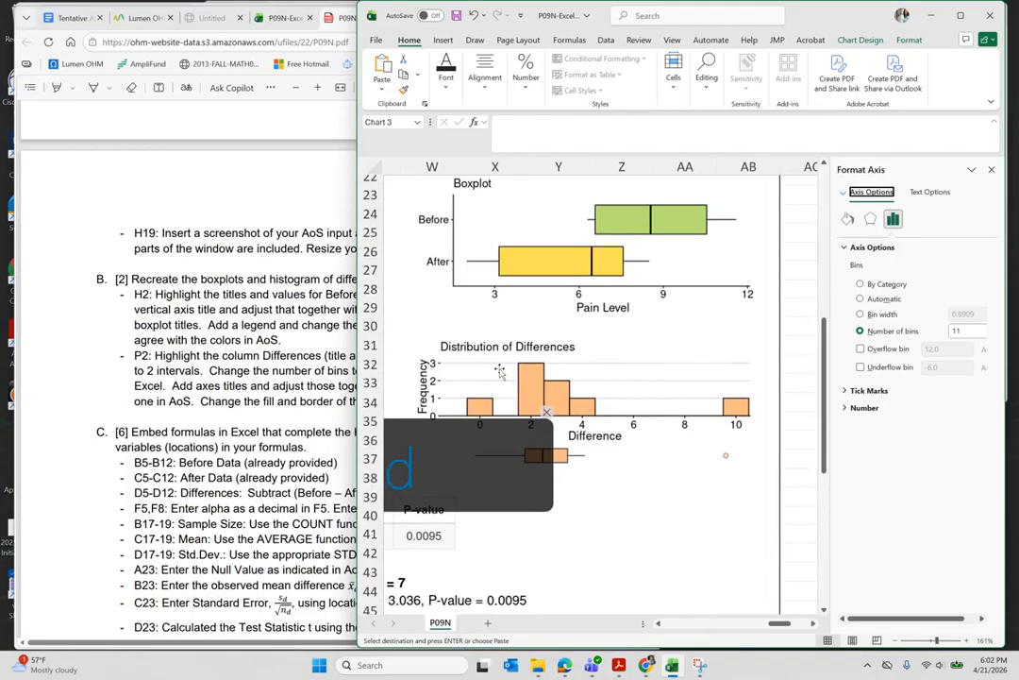
scroll(500, 371, left, 6)
scroll(500, 371, up, 3)
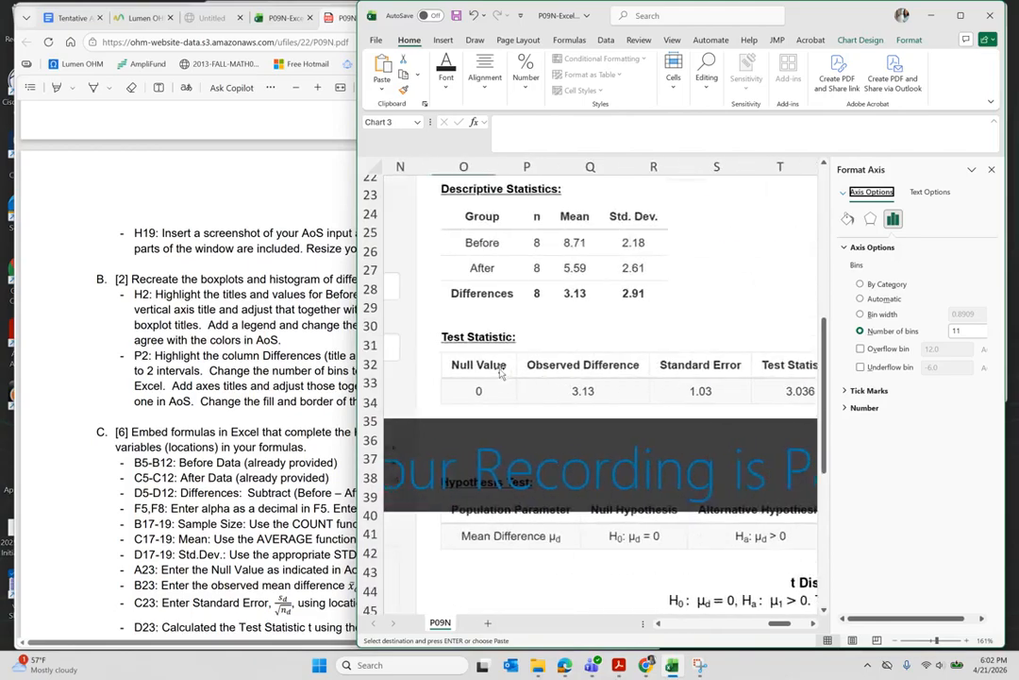
scroll(500, 371, up, 5)
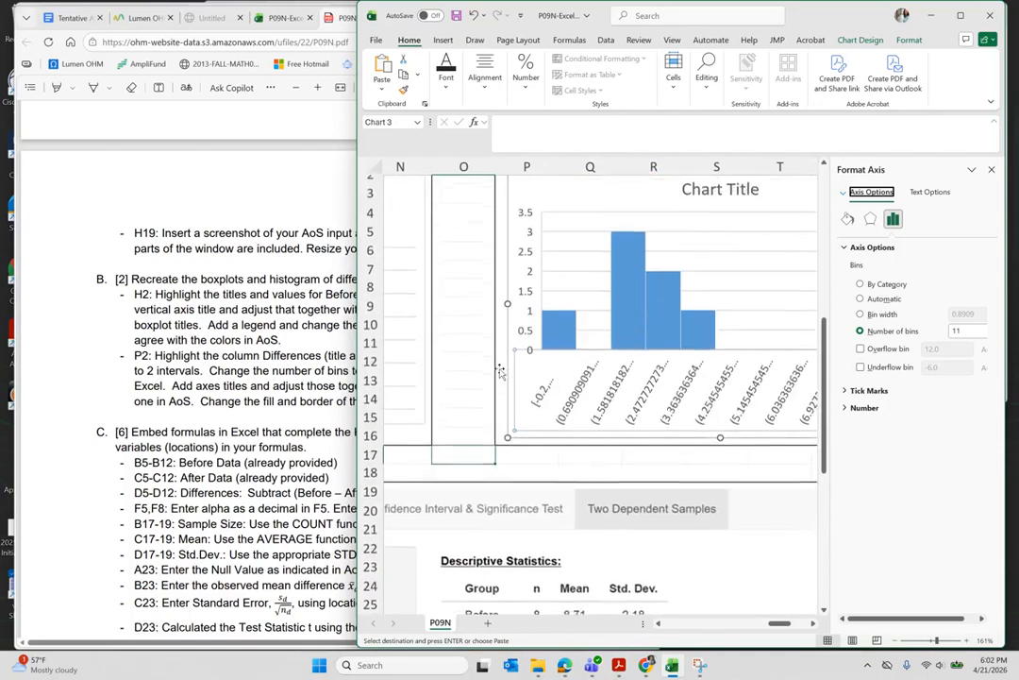
scroll(500, 371, right, 3)
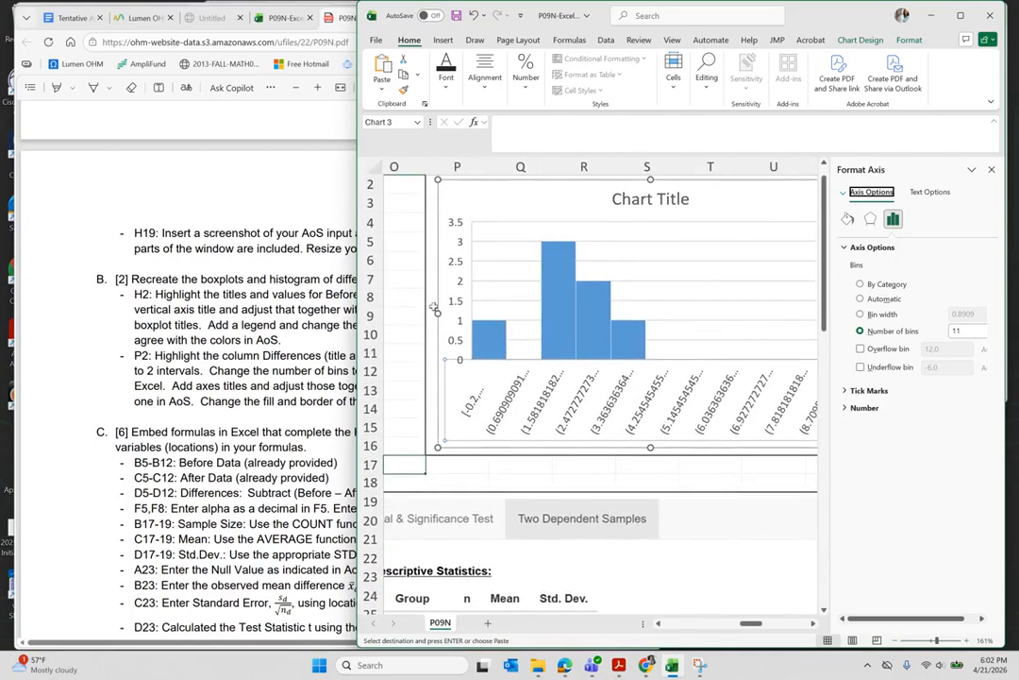
scroll(451, 292, right, 2)
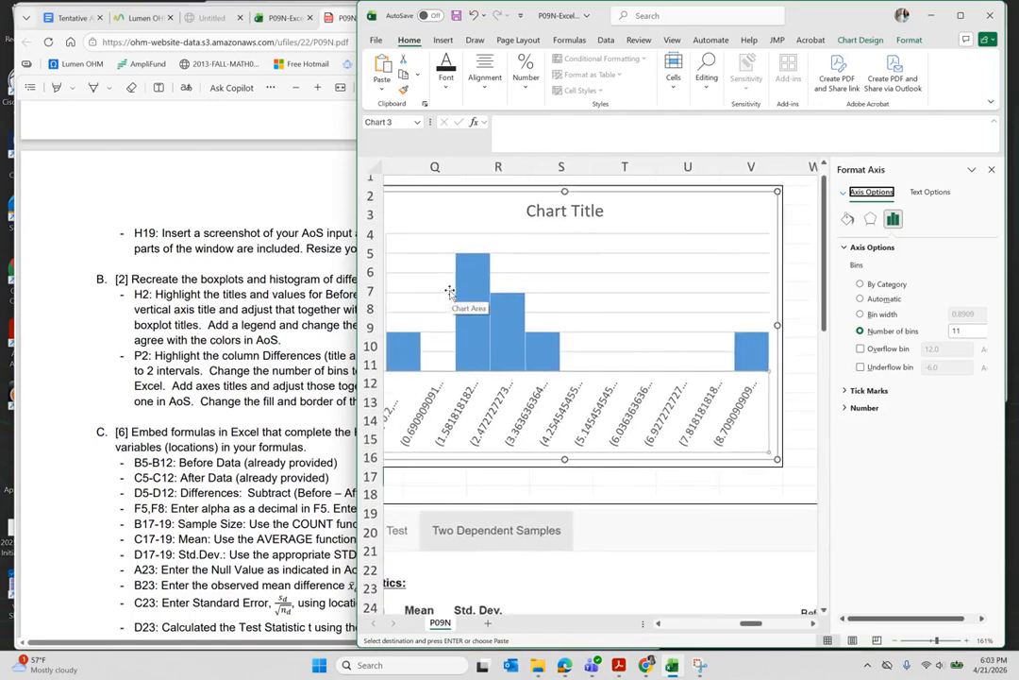
click(991, 169)
- Turn on Axis Titles for the histogram, giving both axes placeholder titles
click(795, 201)
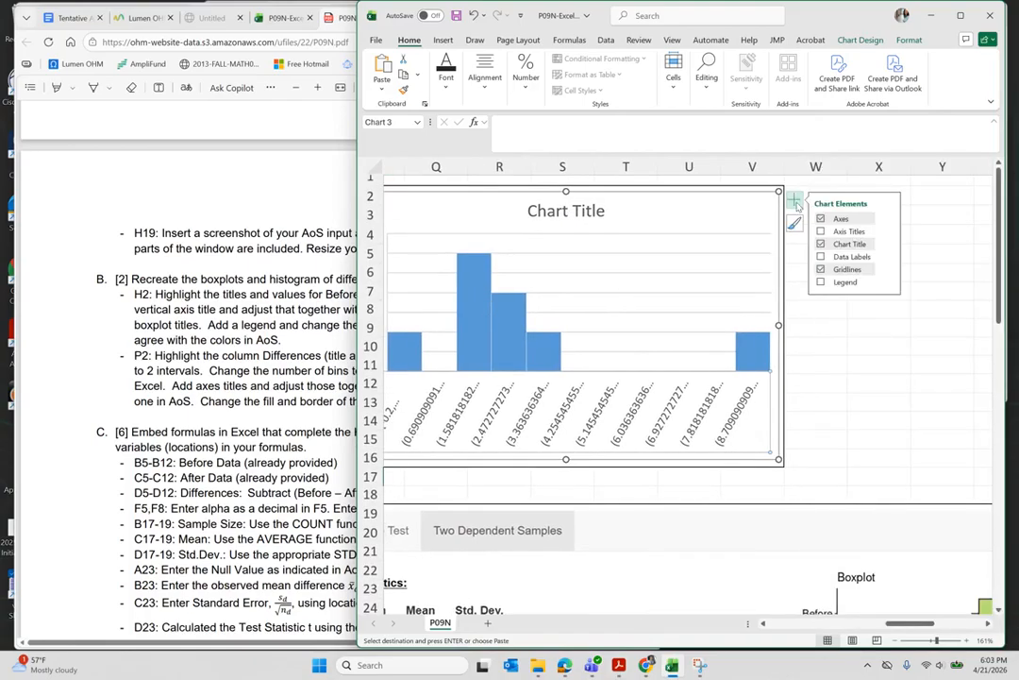
click(888, 234)
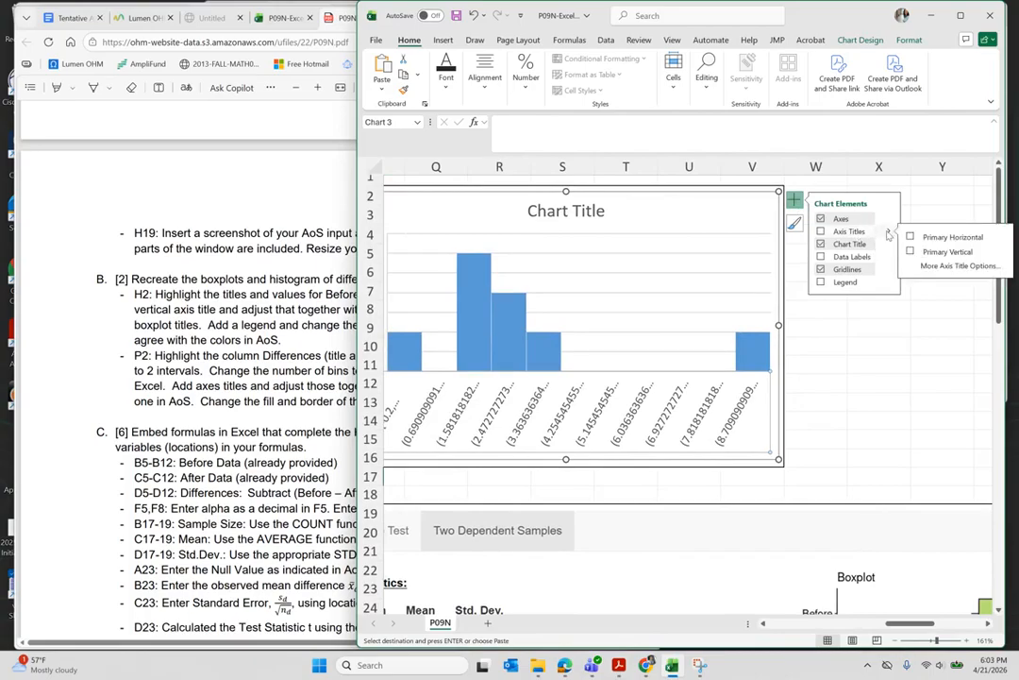
click(821, 232)
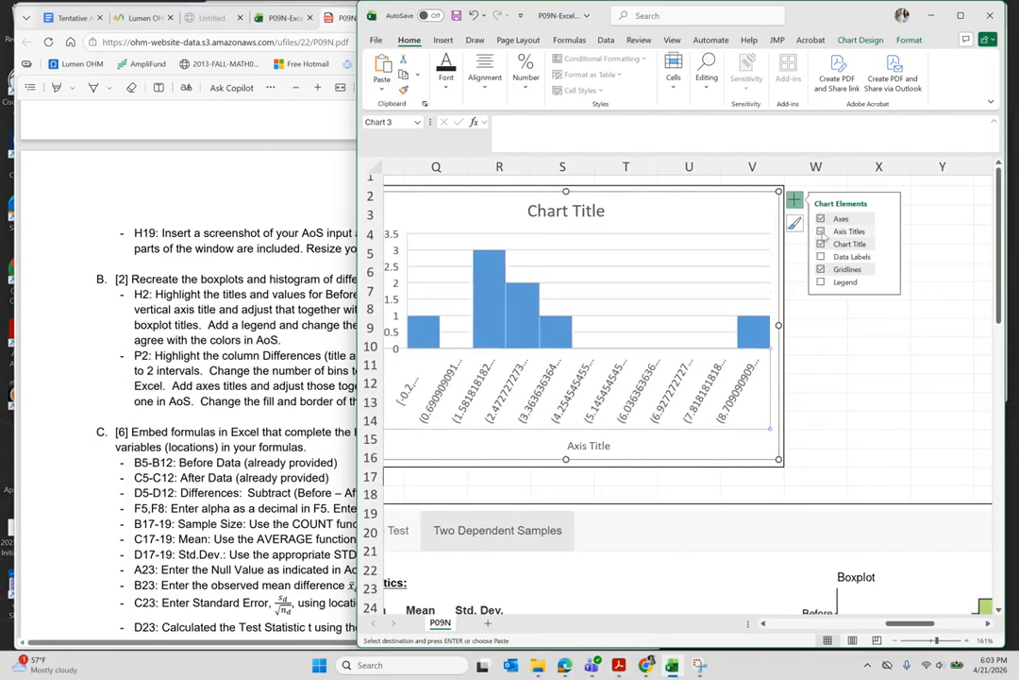
scroll(524, 395, left, 3)
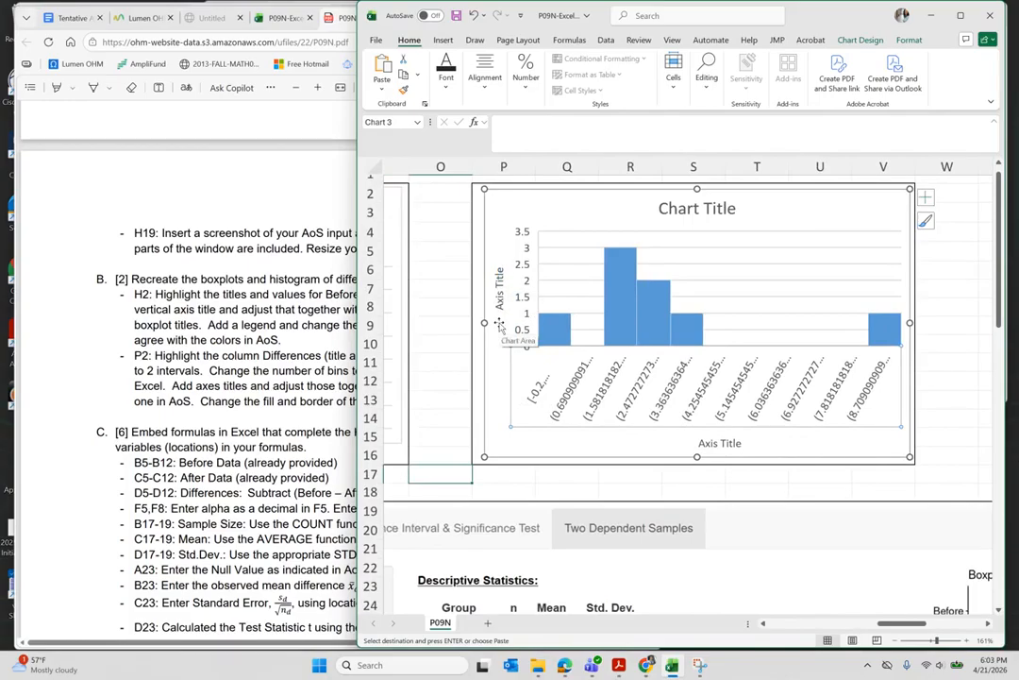
click(501, 293)
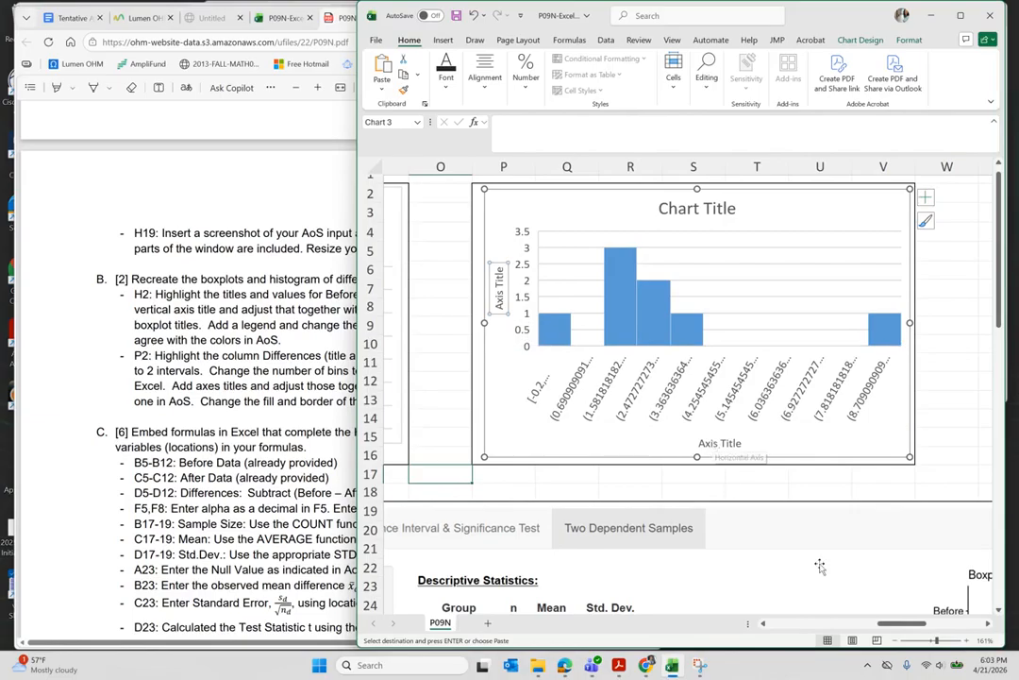
scroll(820, 562, down, 4)
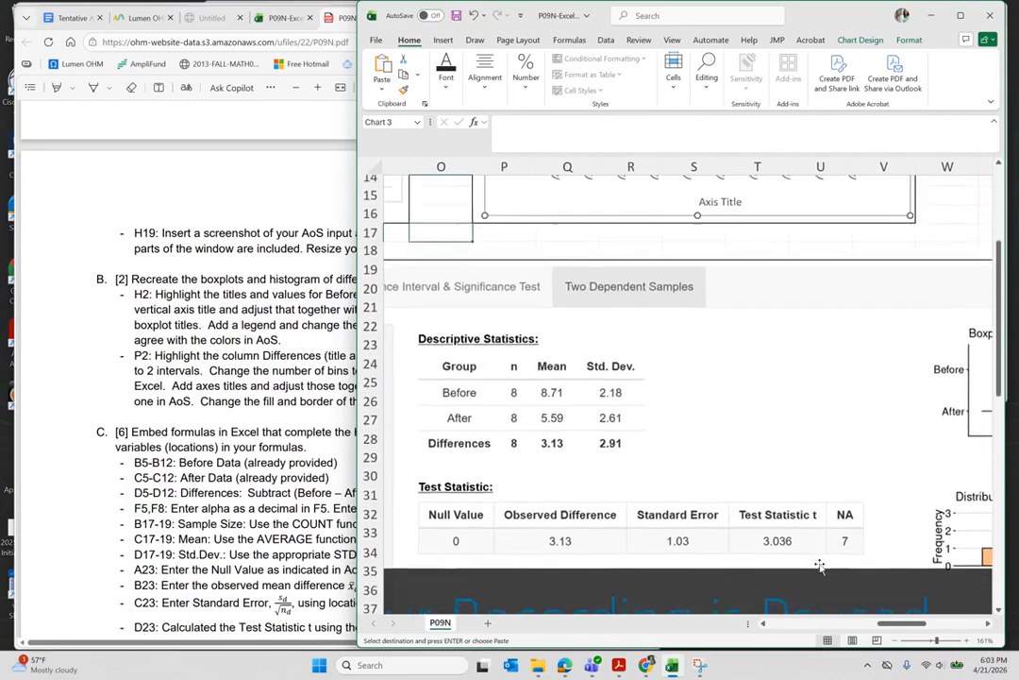
scroll(819, 562, right, 4)
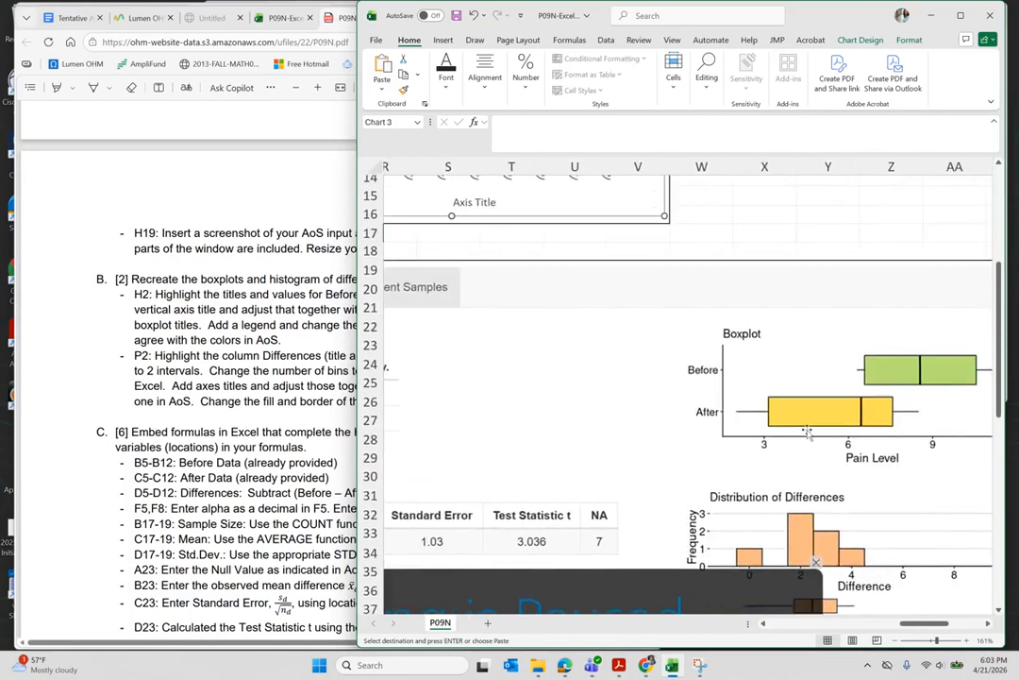
scroll(807, 430, up, 4)
scroll(807, 430, left, 4)
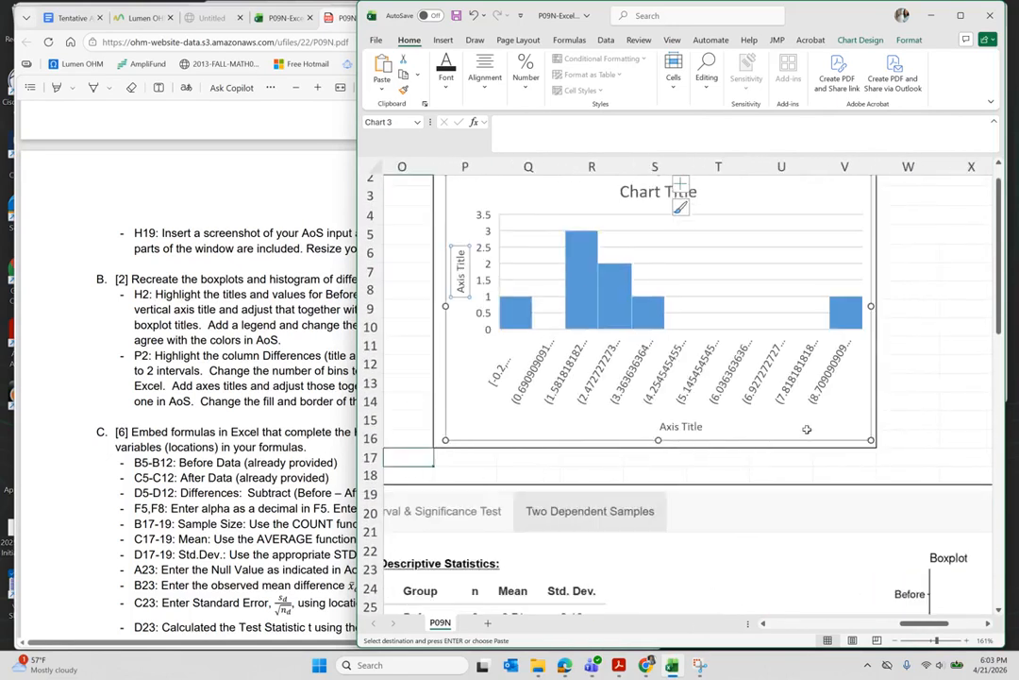
click(683, 428)
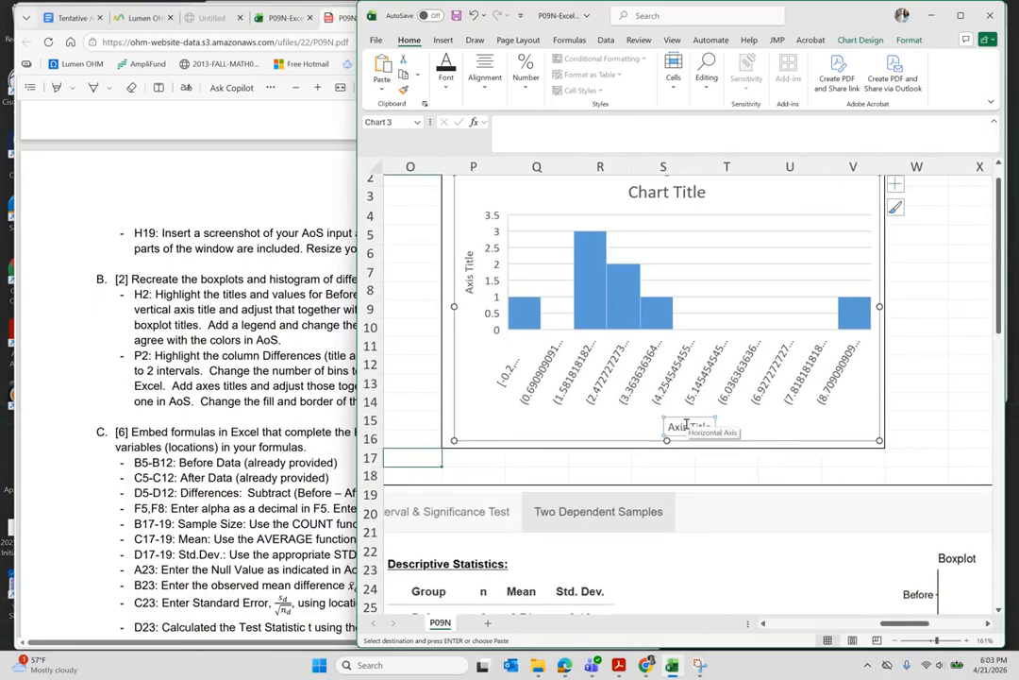
click(664, 193)
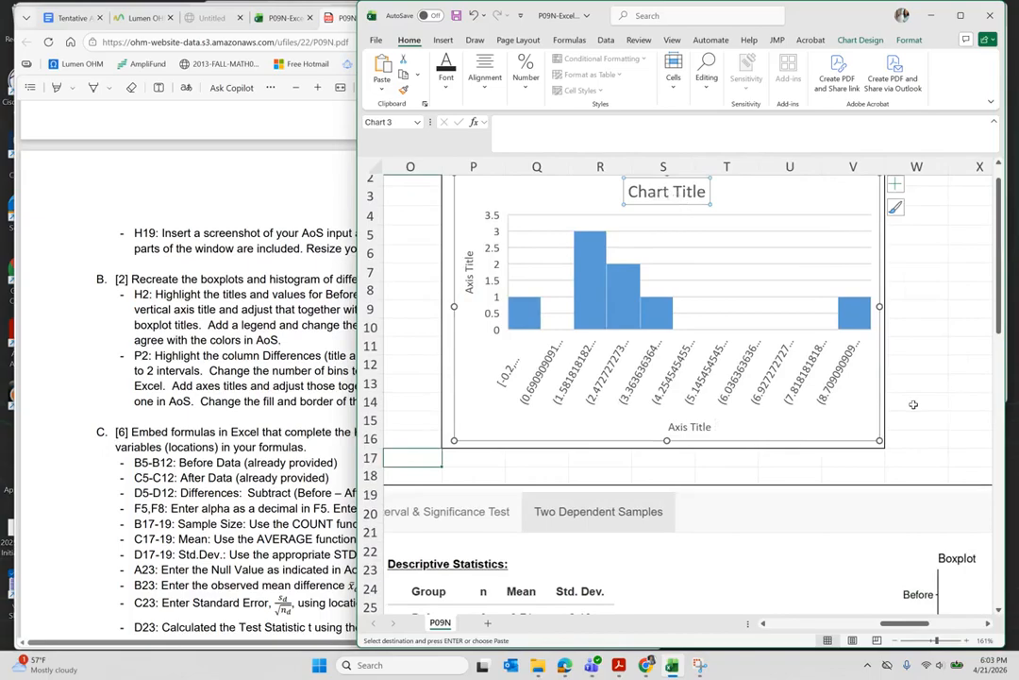
- Select individual histogram bars, then reselect all the bars
scroll(914, 404, down, 2)
scroll(914, 404, right, 2)
scroll(914, 404, down, 1)
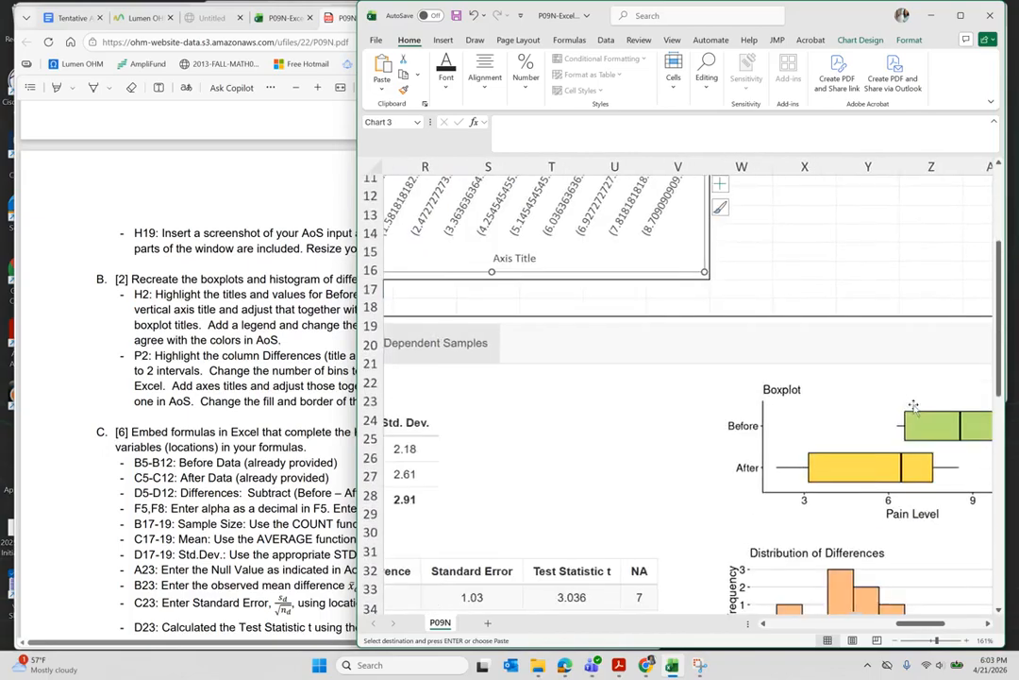
scroll(849, 444, down, 2)
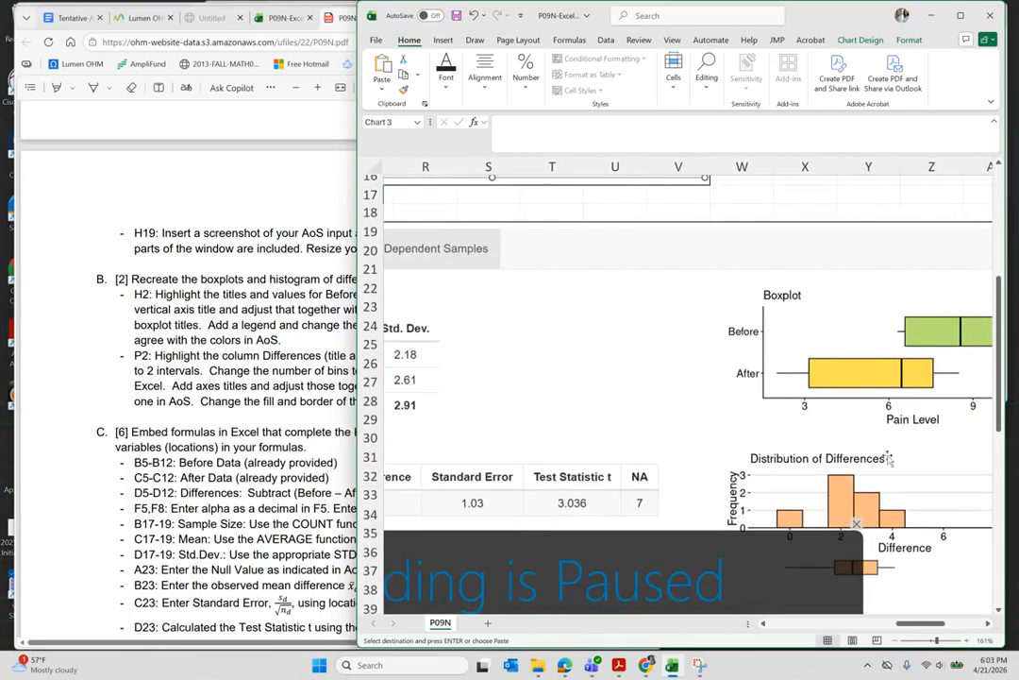
scroll(812, 469, up, 5)
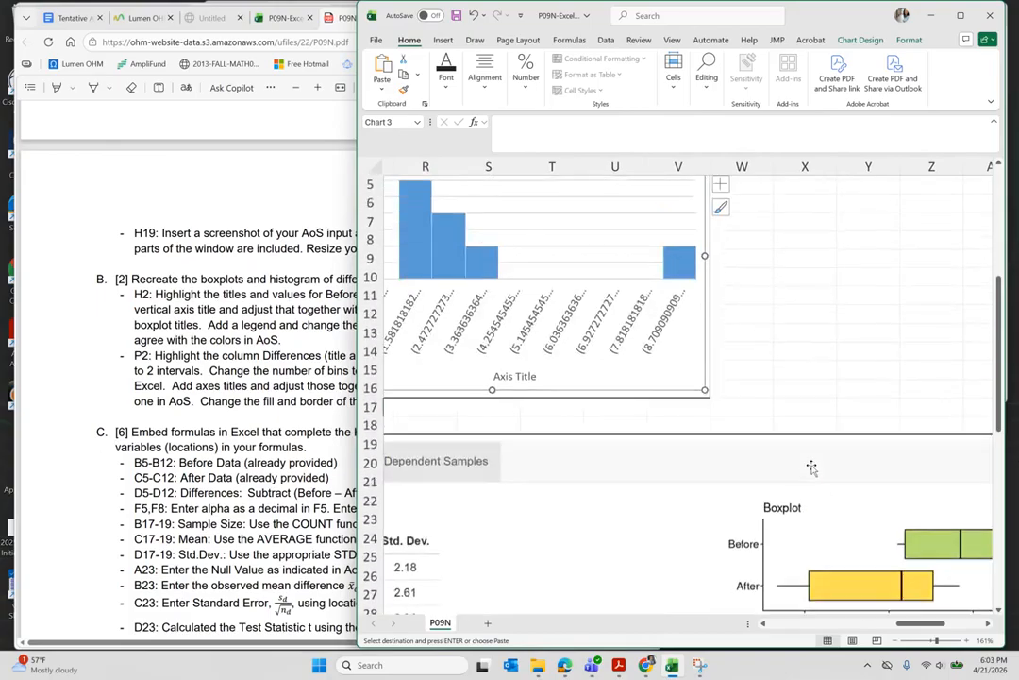
scroll(808, 467, left, 2)
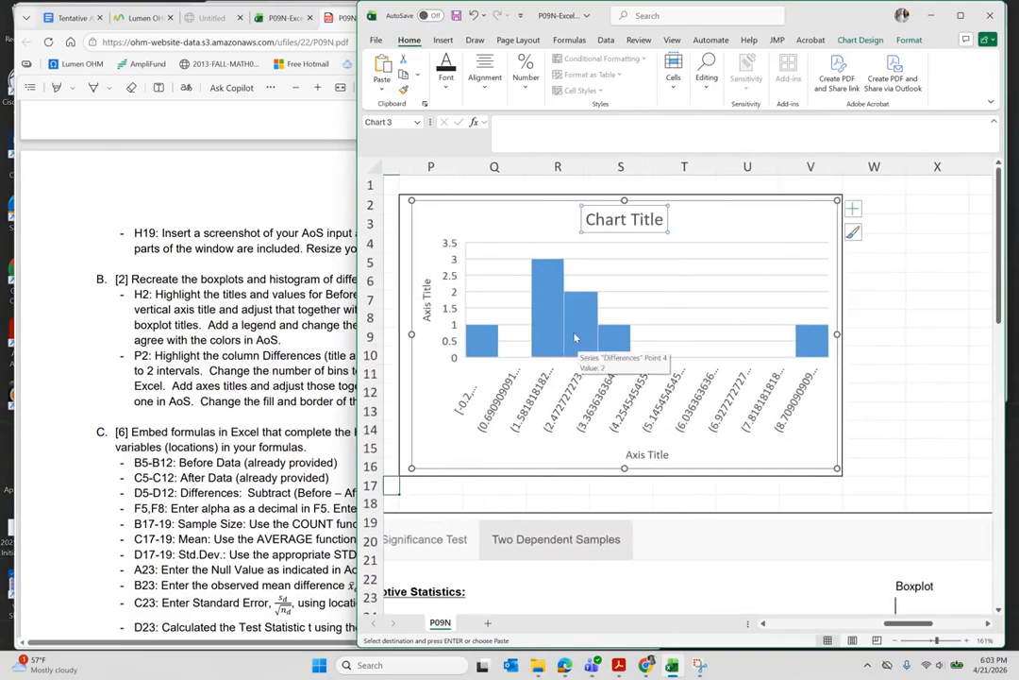
right_click(578, 333)
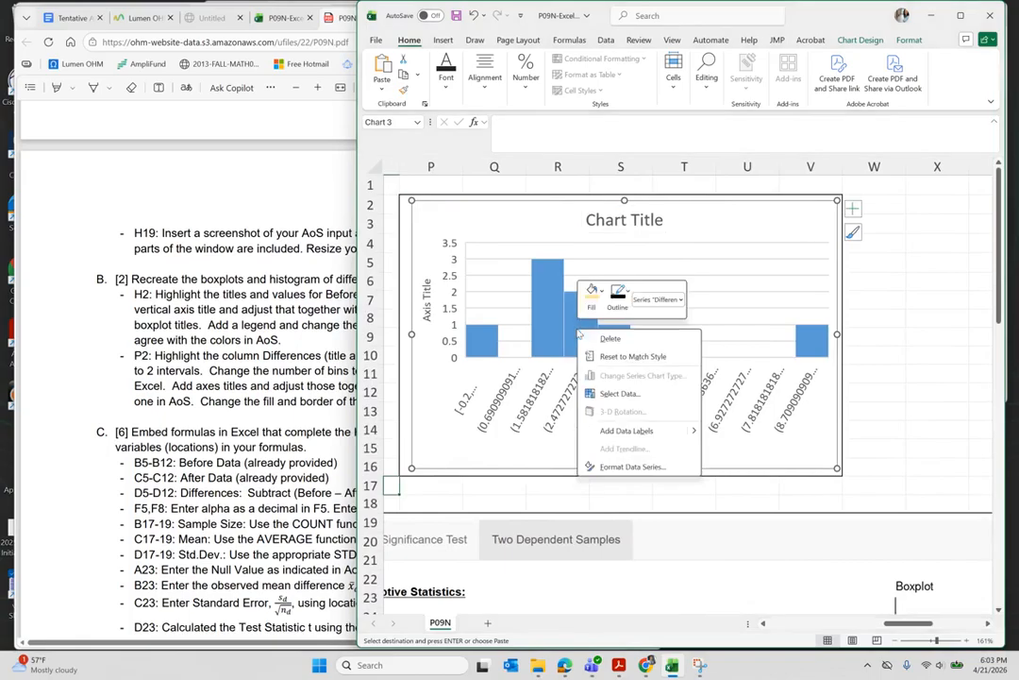
key(Escape)
click(583, 321)
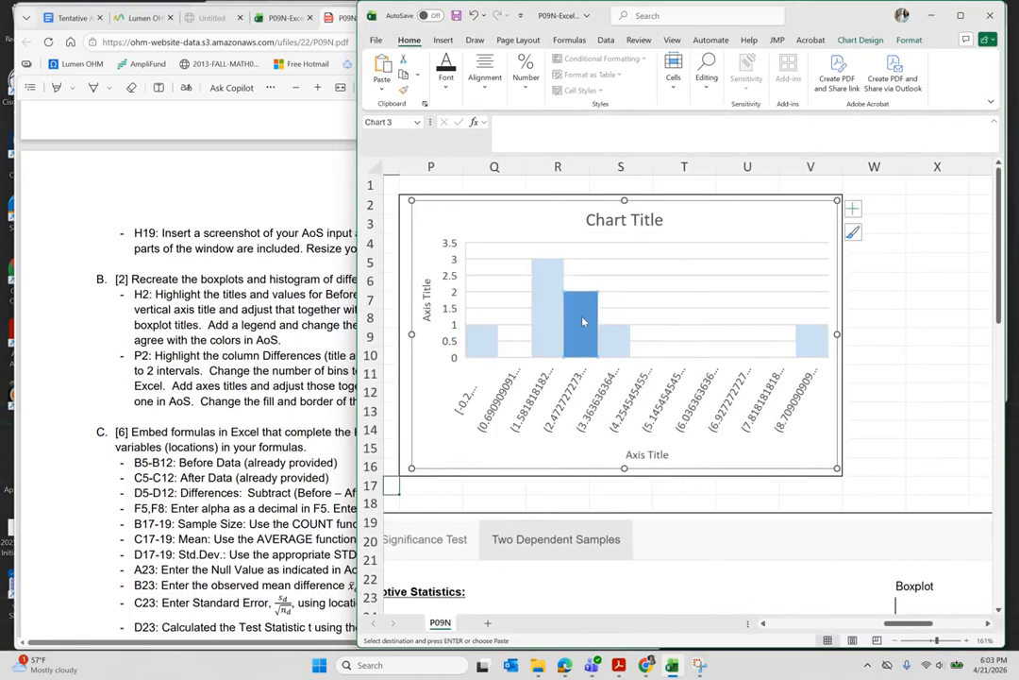
click(550, 300)
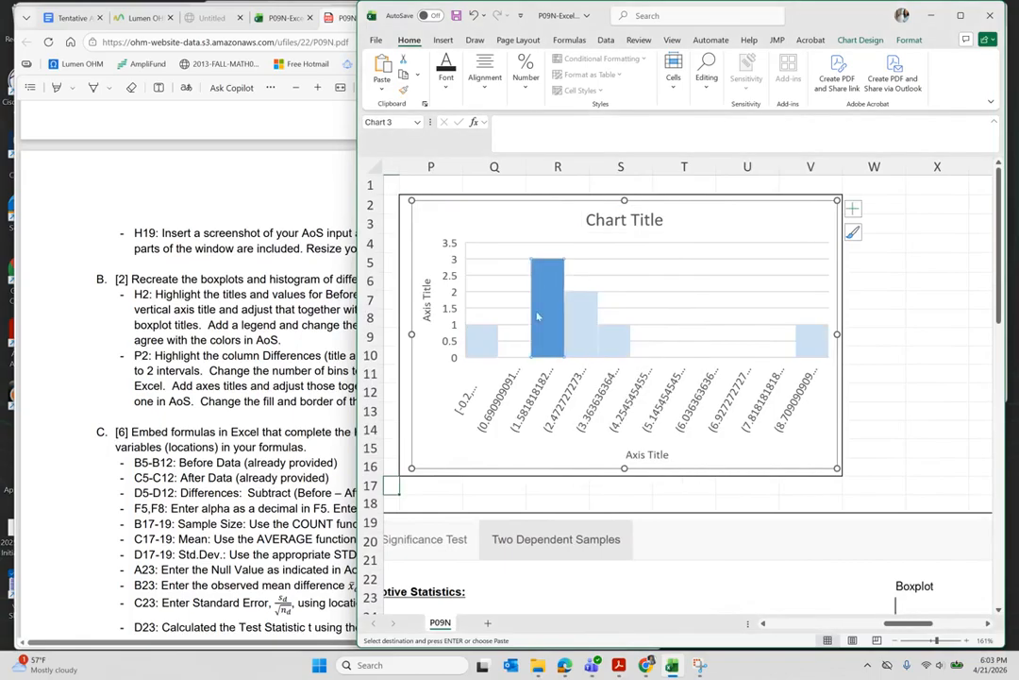
click(811, 342)
click(824, 404)
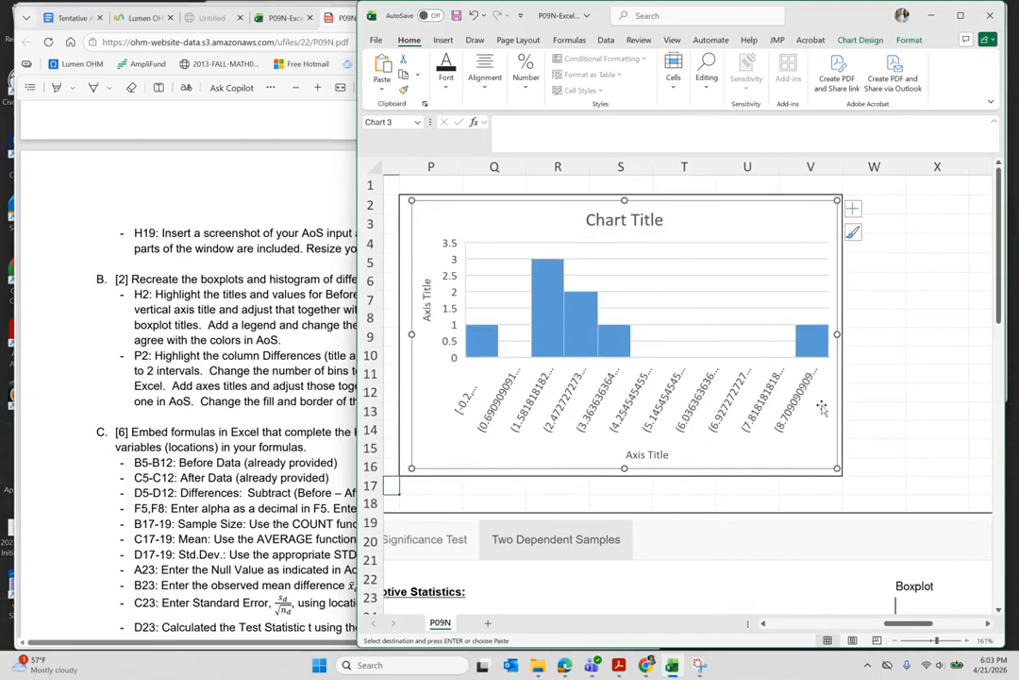
- Give all histogram bars a gold fill with black outlines and adjust the outline weight
right_click(583, 335)
click(608, 298)
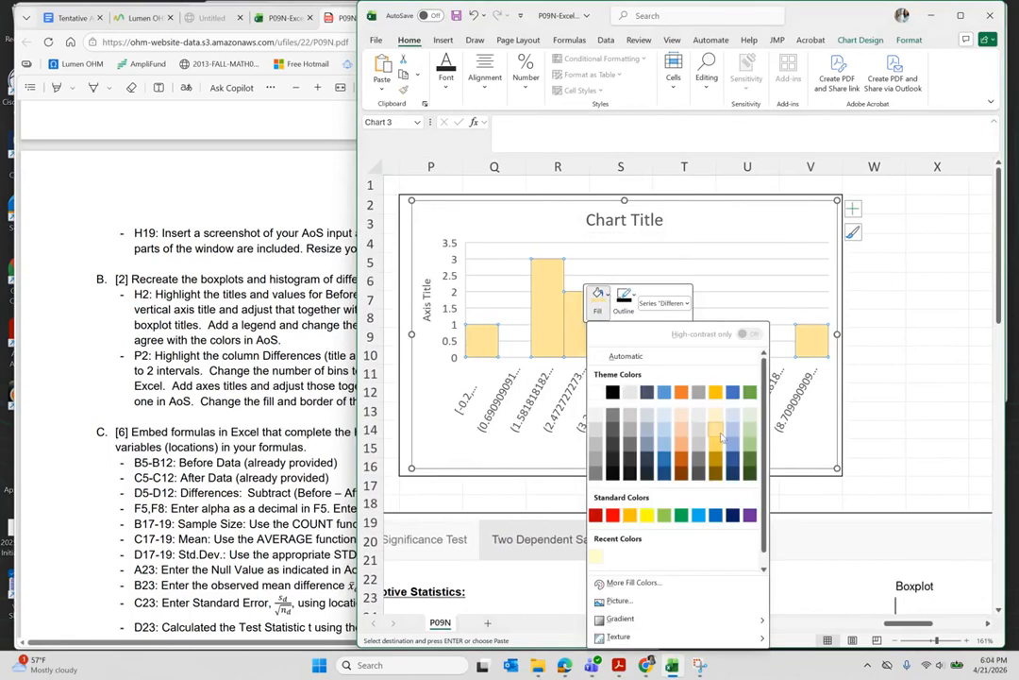
click(722, 436)
click(624, 300)
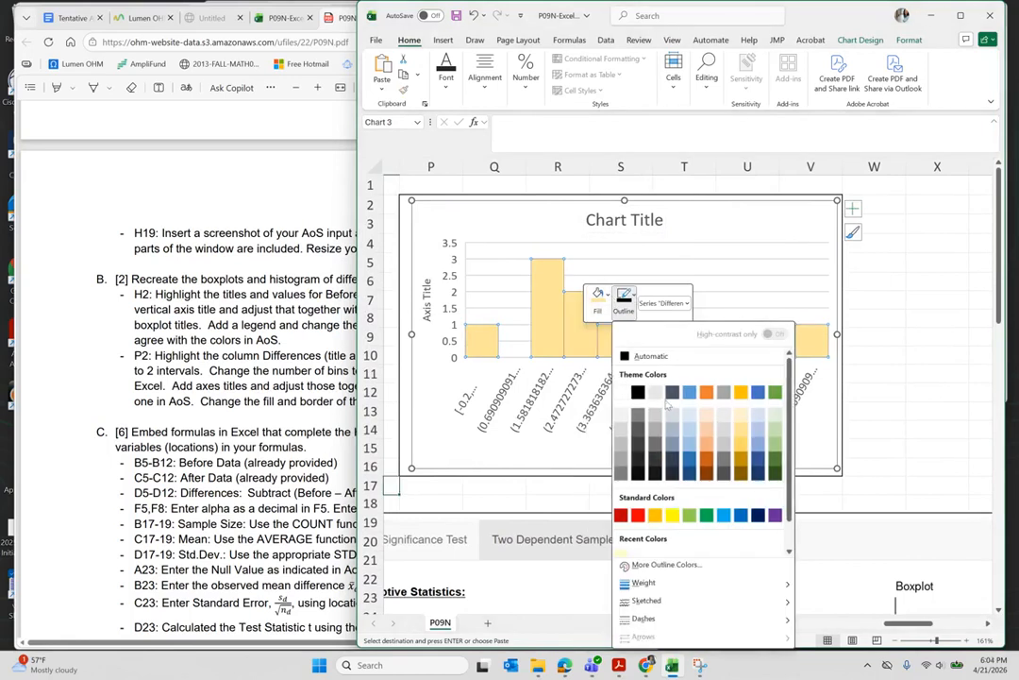
click(638, 392)
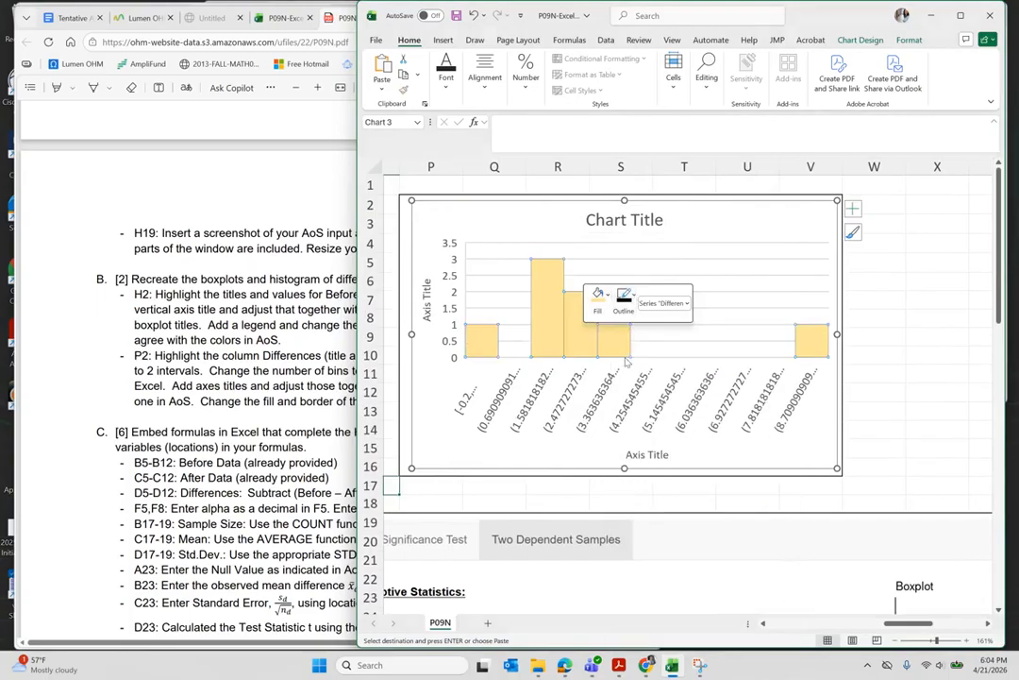
click(634, 299)
mouse_move(779, 605)
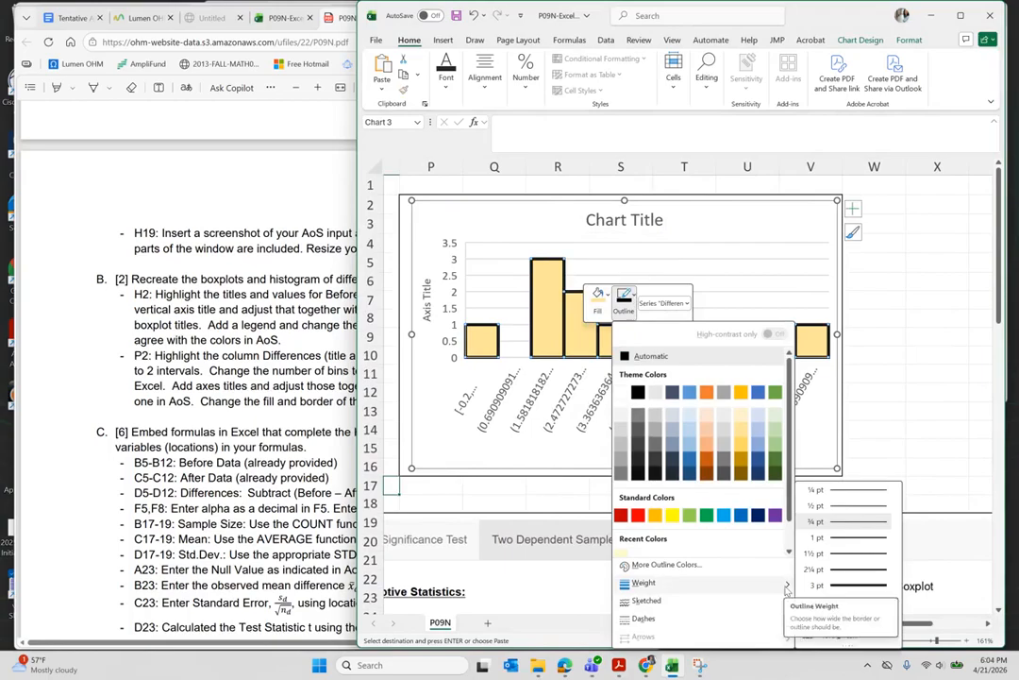
click(850, 510)
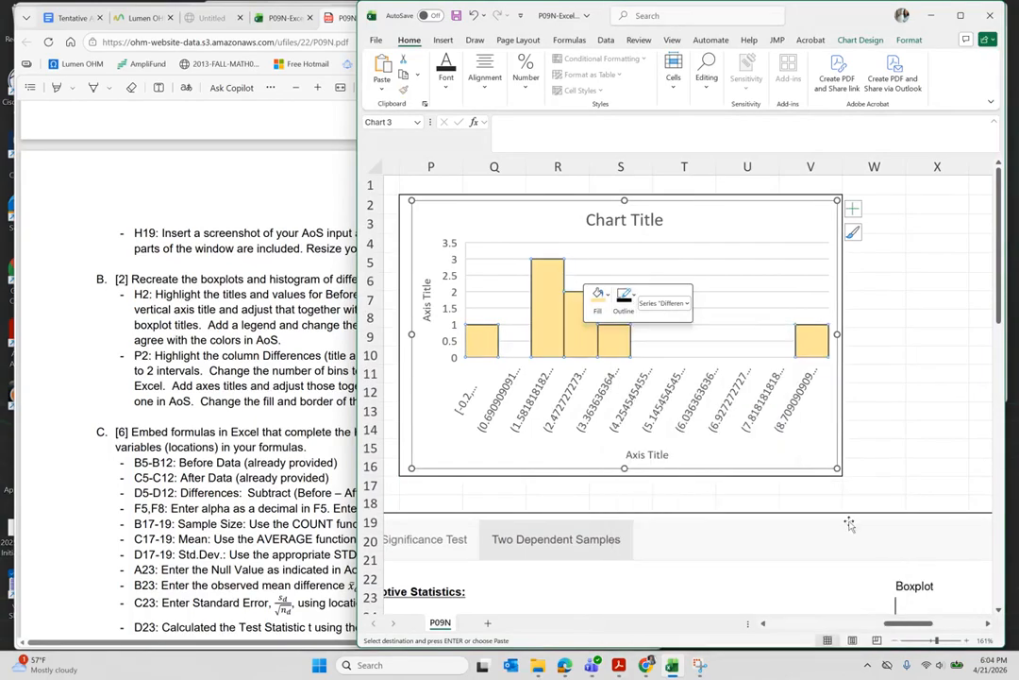
click(874, 411)
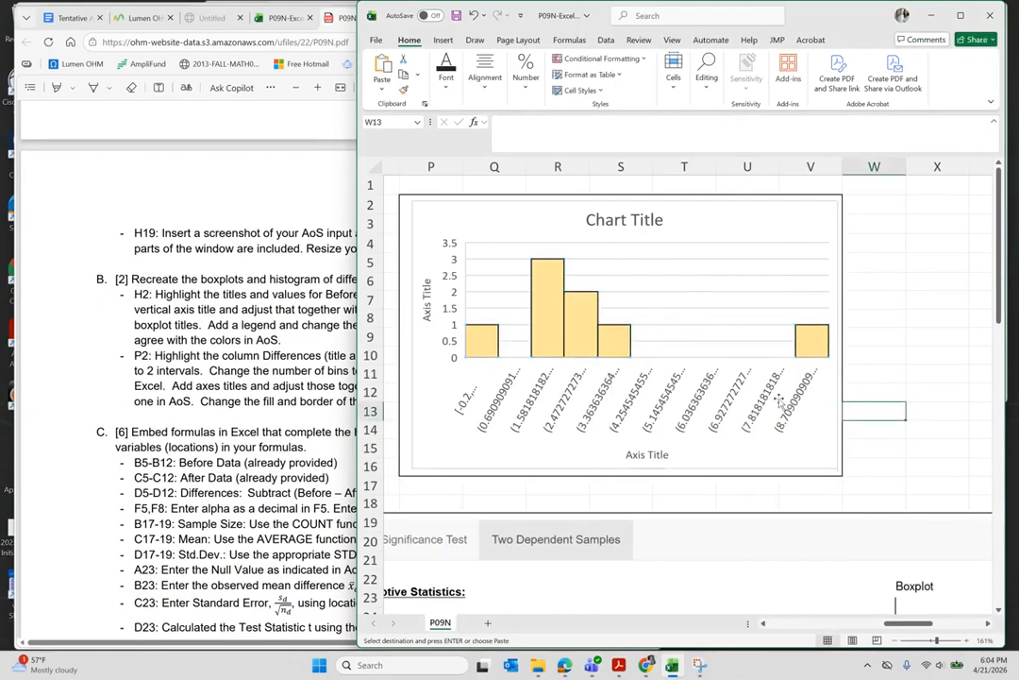
- Scroll back to column A to show the full data table, then bring the PDF's Part C instructions forward
scroll(936, 425, down, 1)
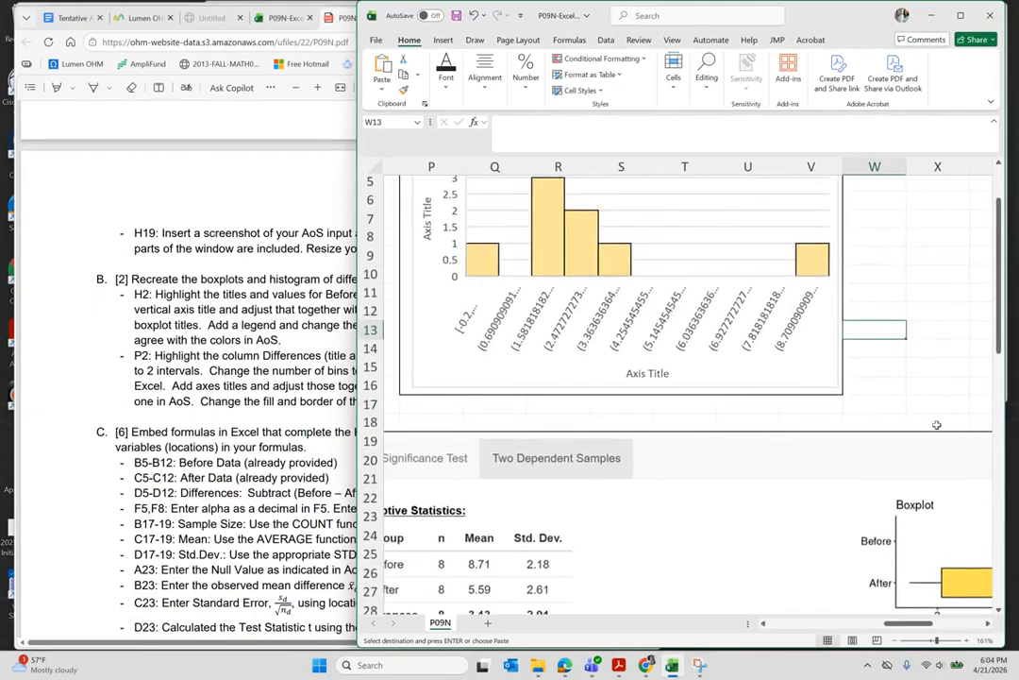
scroll(936, 425, left, 3)
scroll(936, 425, left, 2)
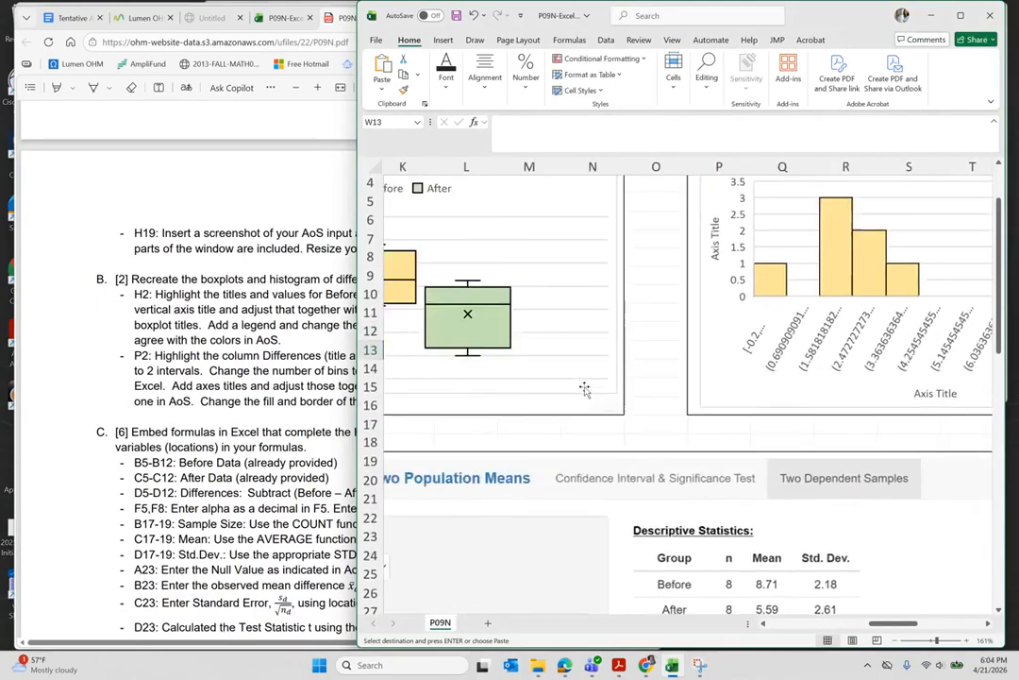
scroll(584, 389, down, 5)
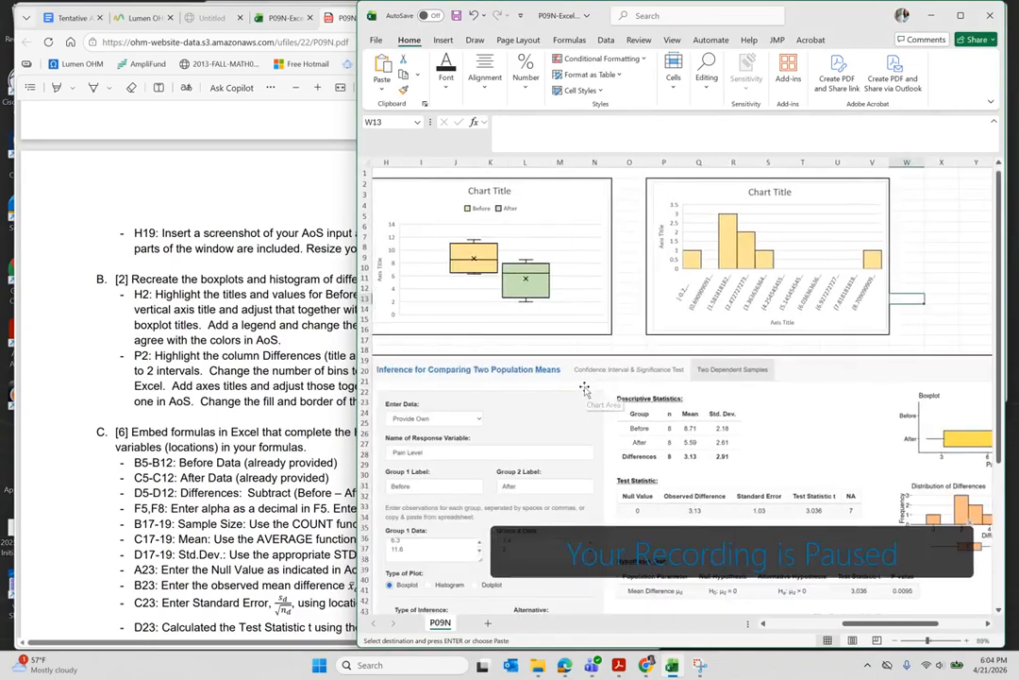
scroll(584, 388, left, 5)
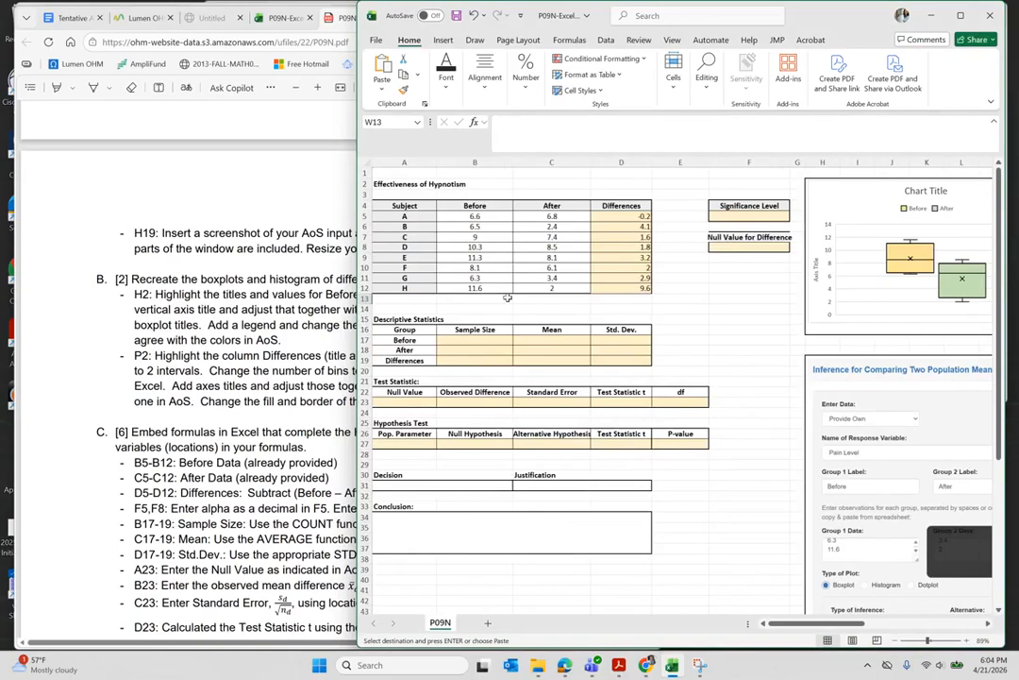
click(230, 427)
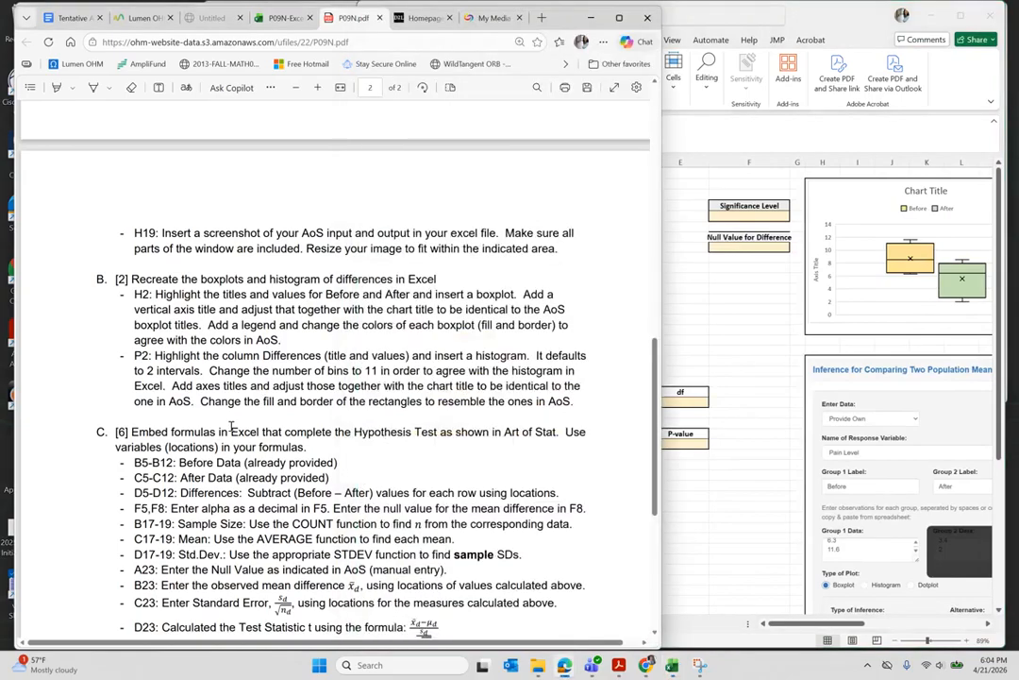
- Scroll through the PDF's section C instructions down to the final A34 conclusion item
scroll(230, 425, down, 3)
scroll(230, 426, down, 1)
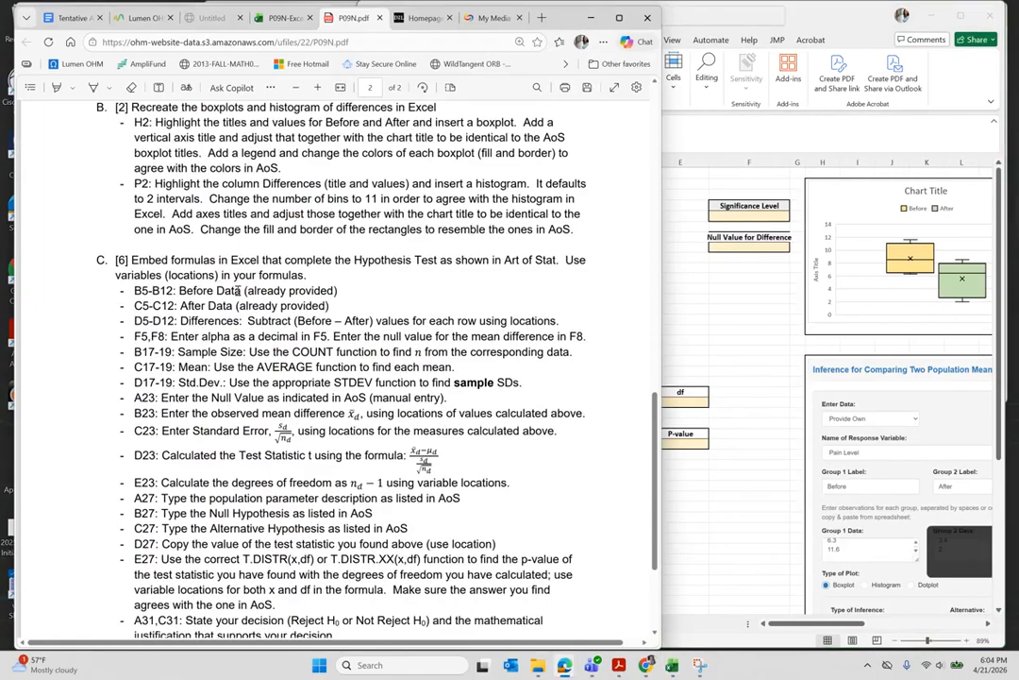
scroll(282, 292, right, 1)
scroll(258, 288, left, 1)
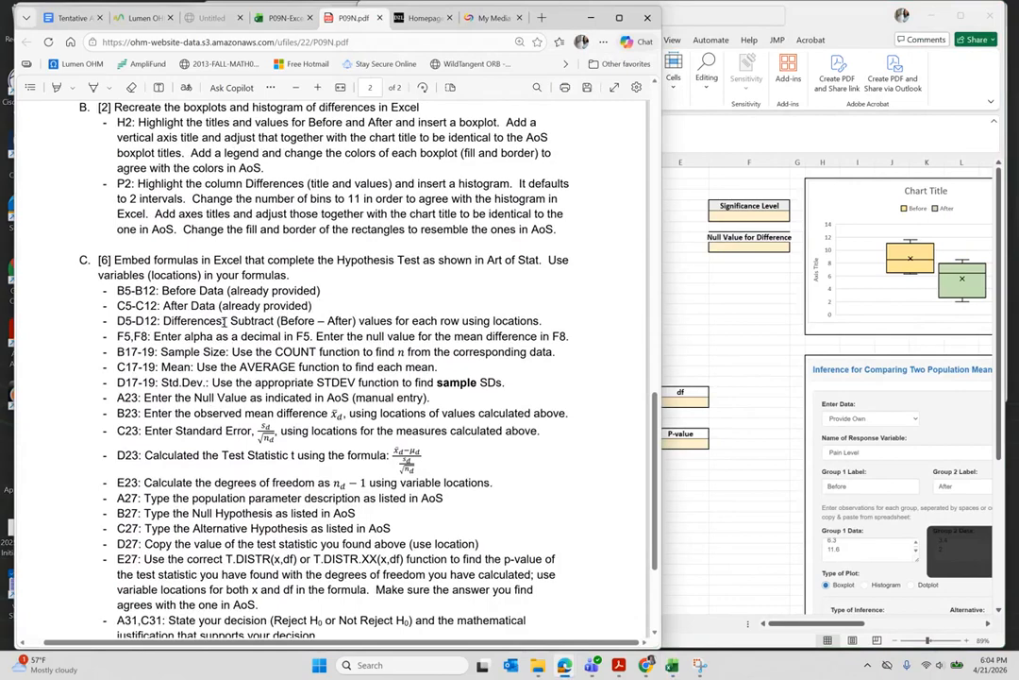
scroll(227, 319, down, 1)
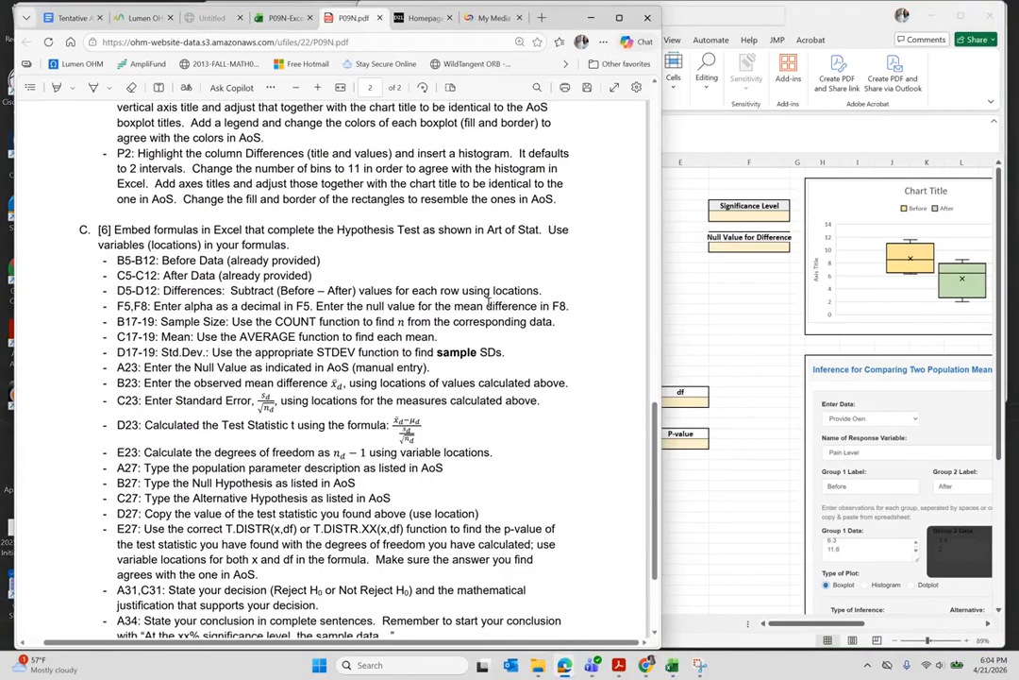
scroll(504, 305, down, 1)
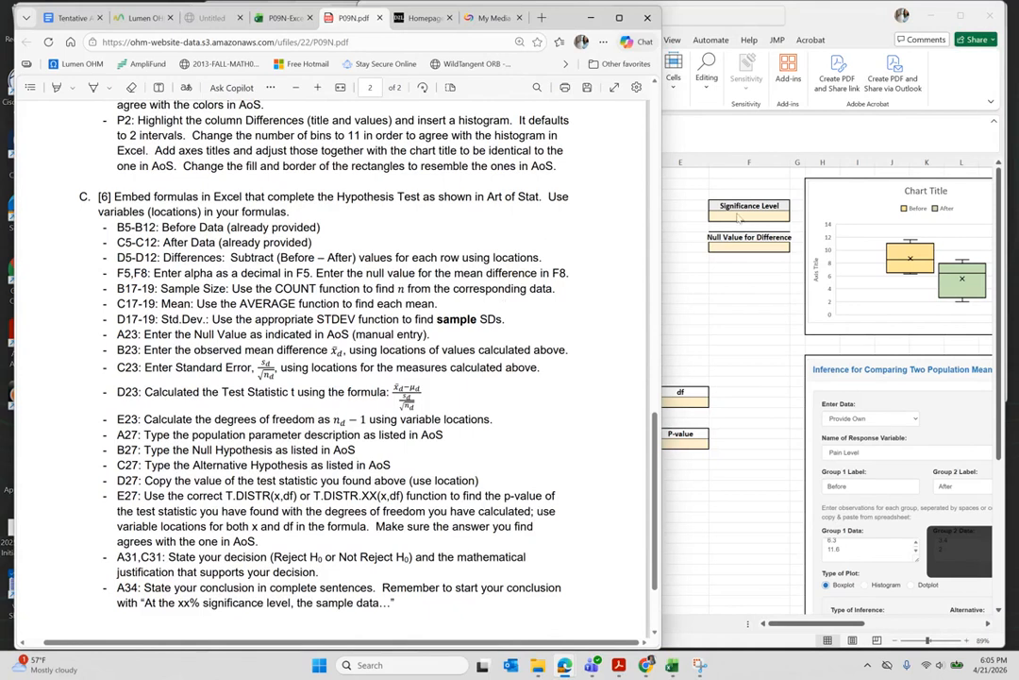
- Enter significance level 0.05 in F5 and null difference value 0 in F8
click(746, 216)
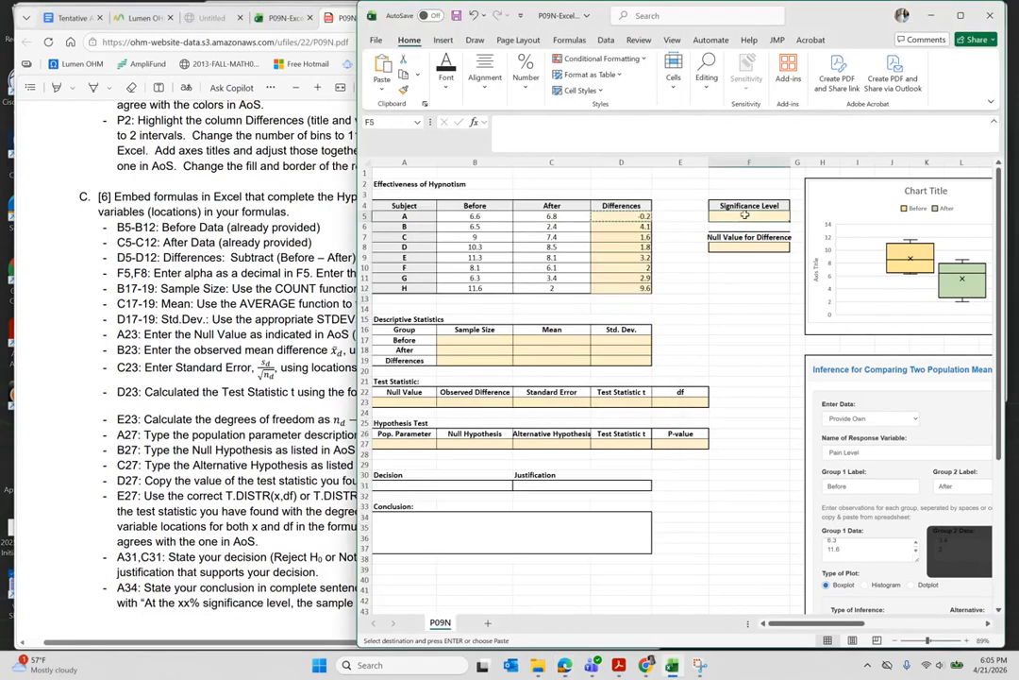
text(0.05)
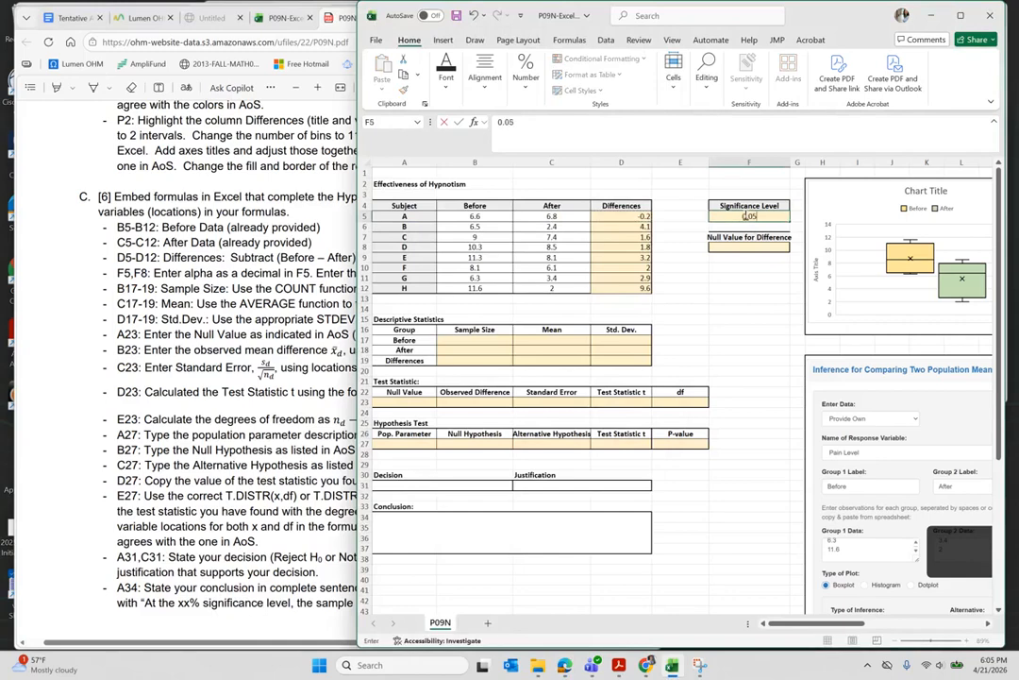
key(Return)
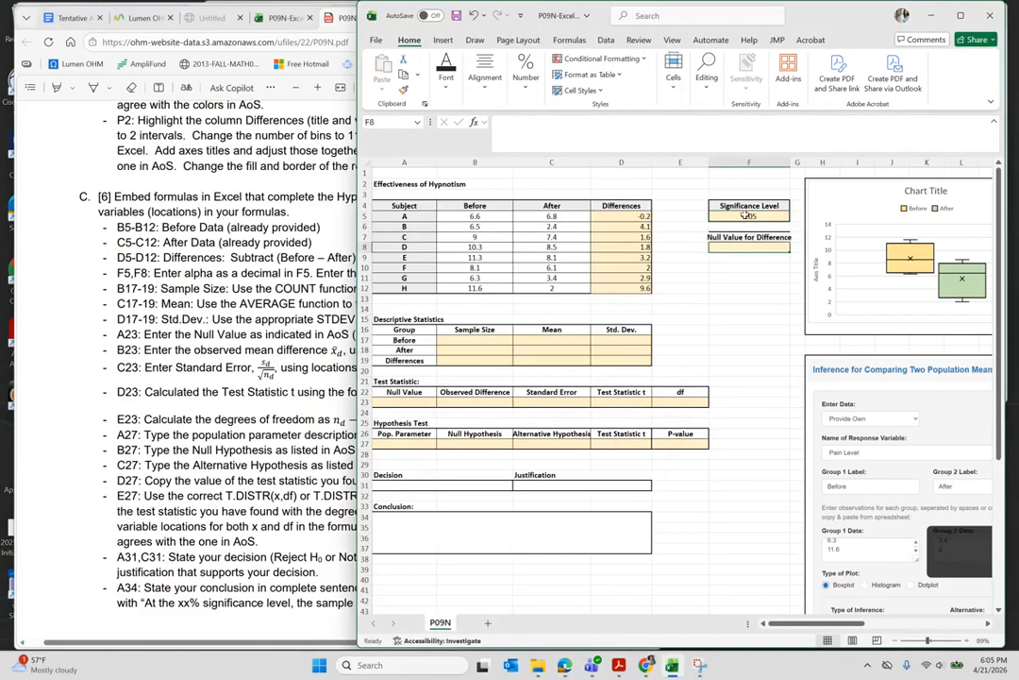
text(0)
key(Return)
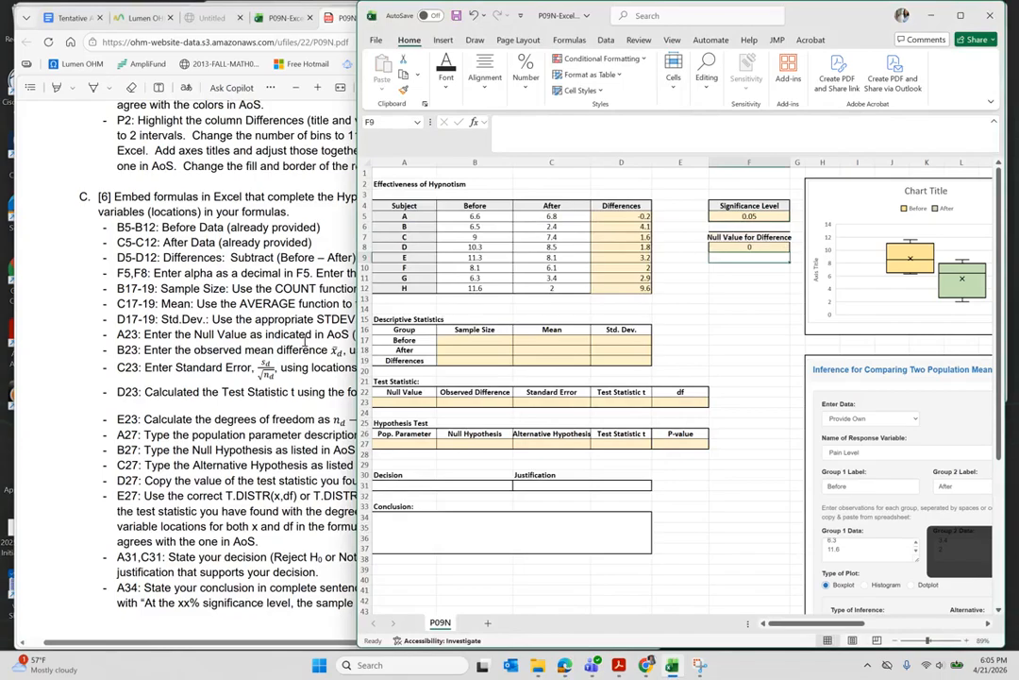
click(305, 342)
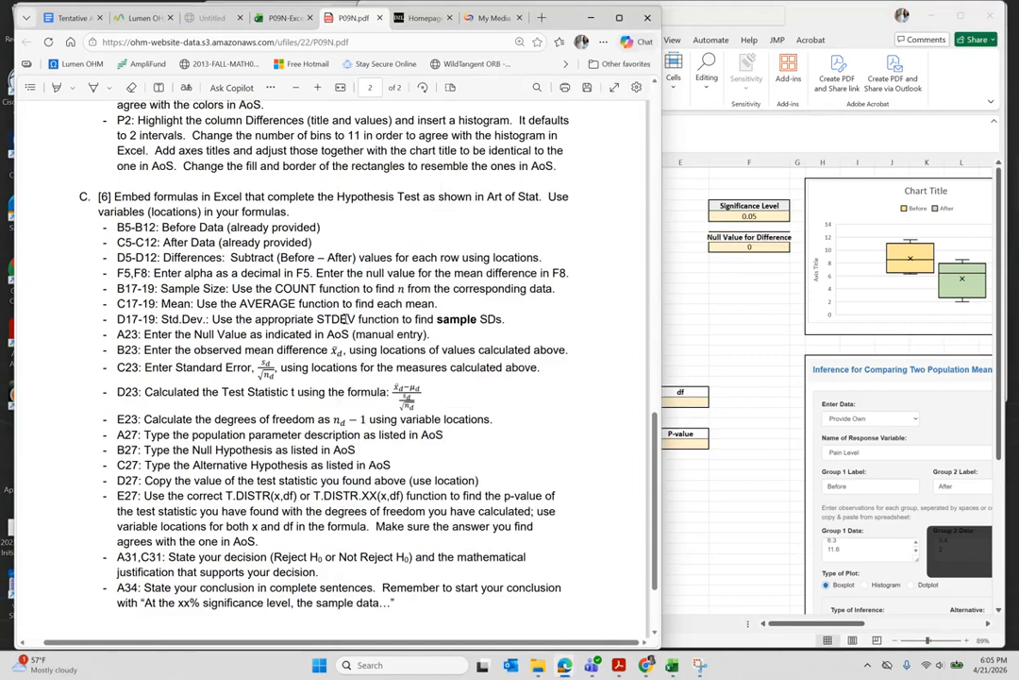
- Check the instructions PDF, highlighting the phrase 'sample SDs.'
click(738, 332)
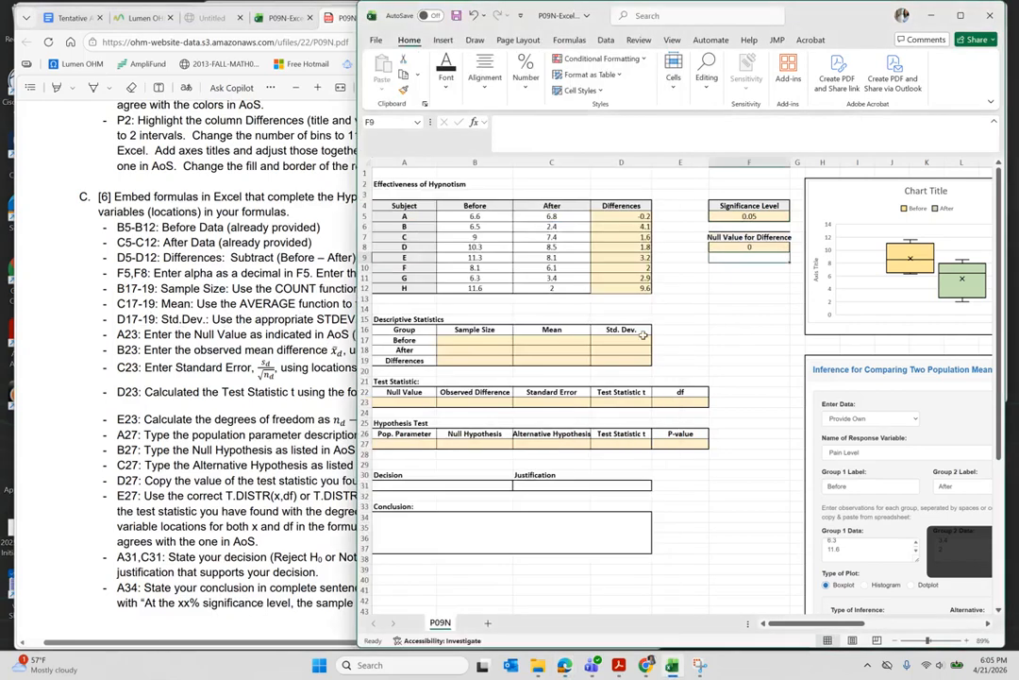
click(342, 336)
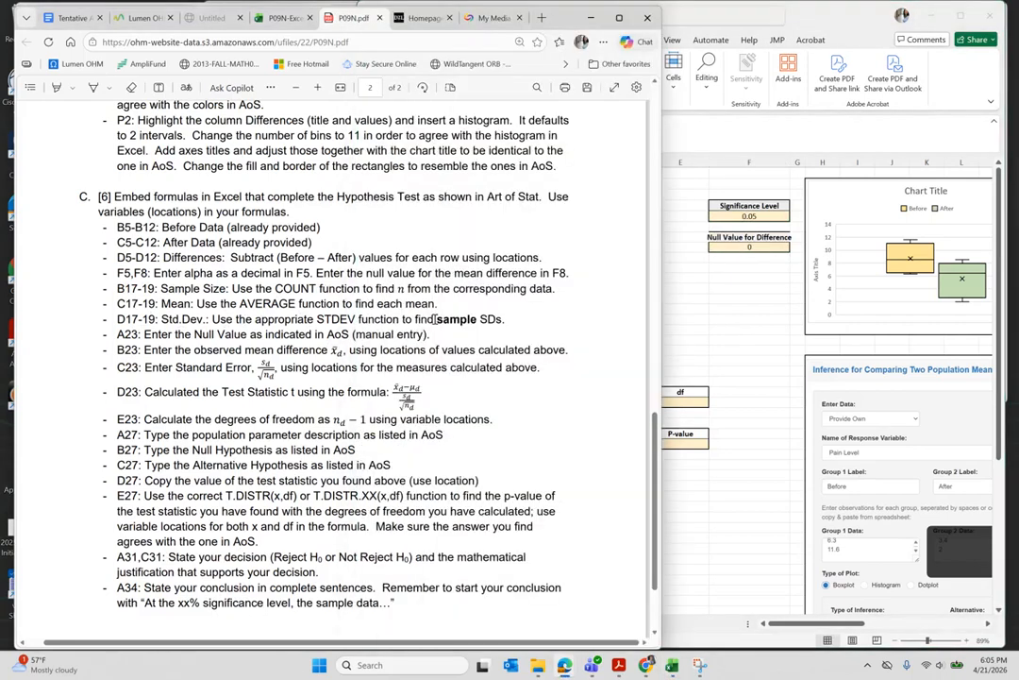
drag(434, 319, 505, 319)
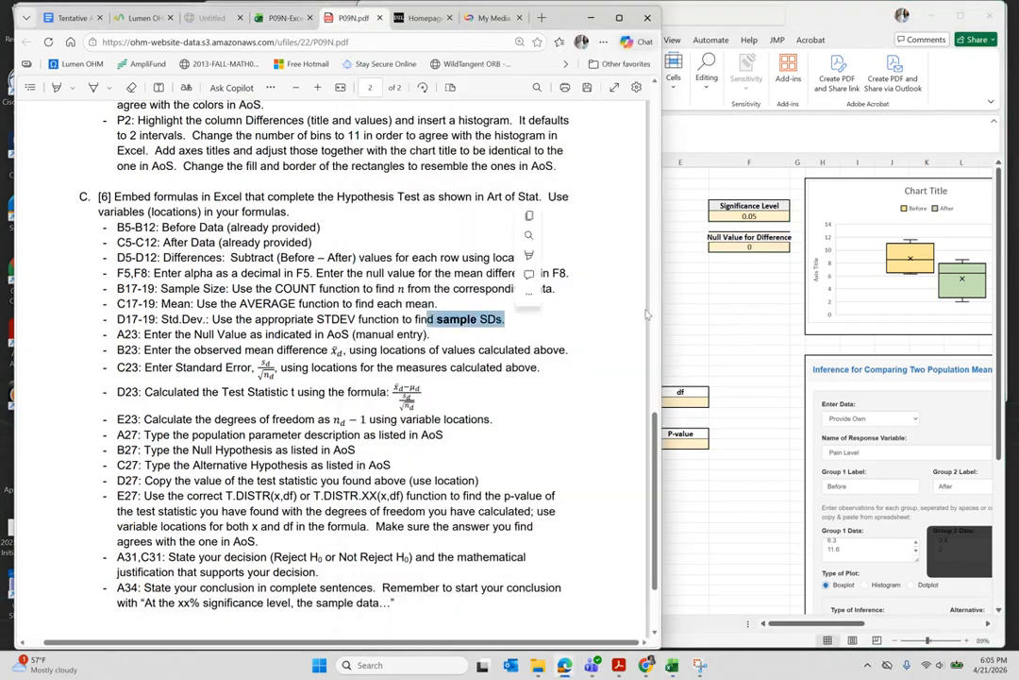
click(728, 308)
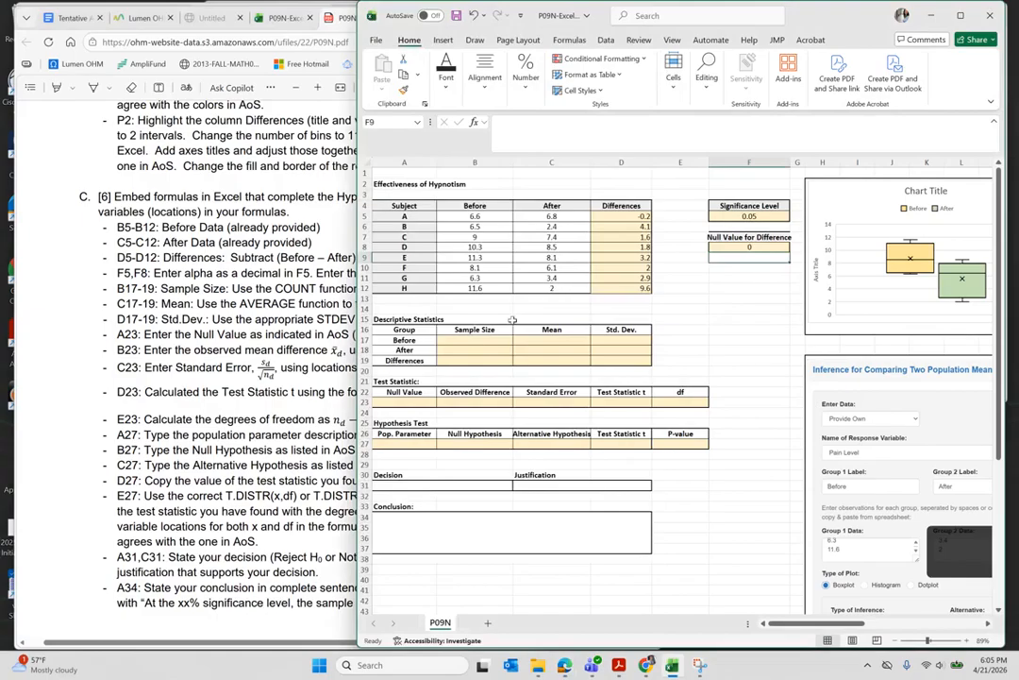
- Fill sample sizes with COUNT of B5:B12, C5:C12 and D5:D12, each giving 8
click(467, 339)
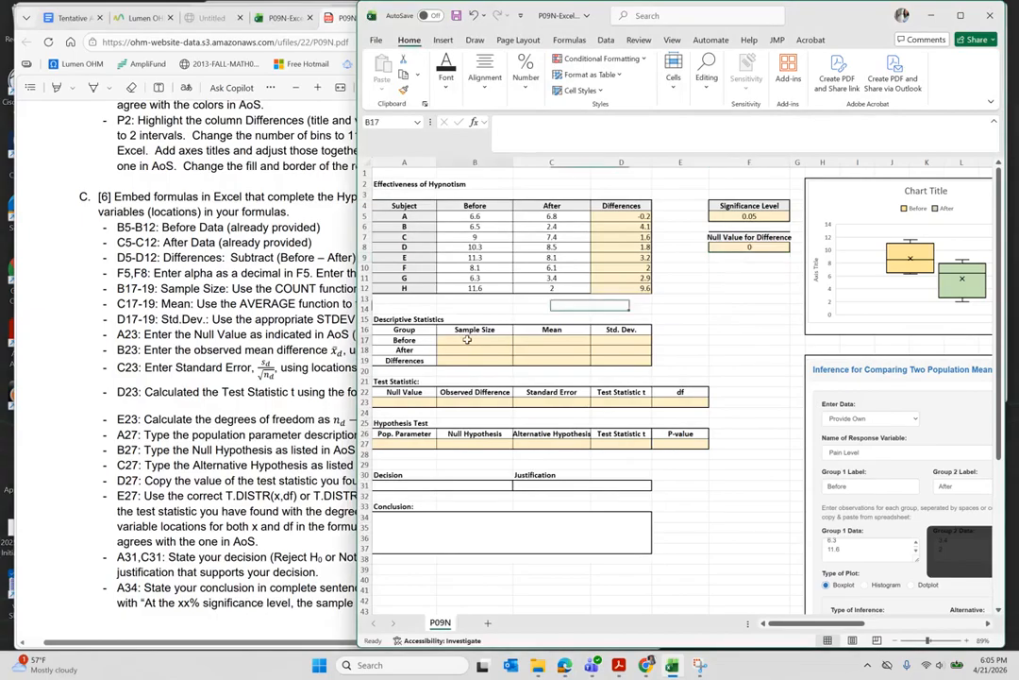
text(=c)
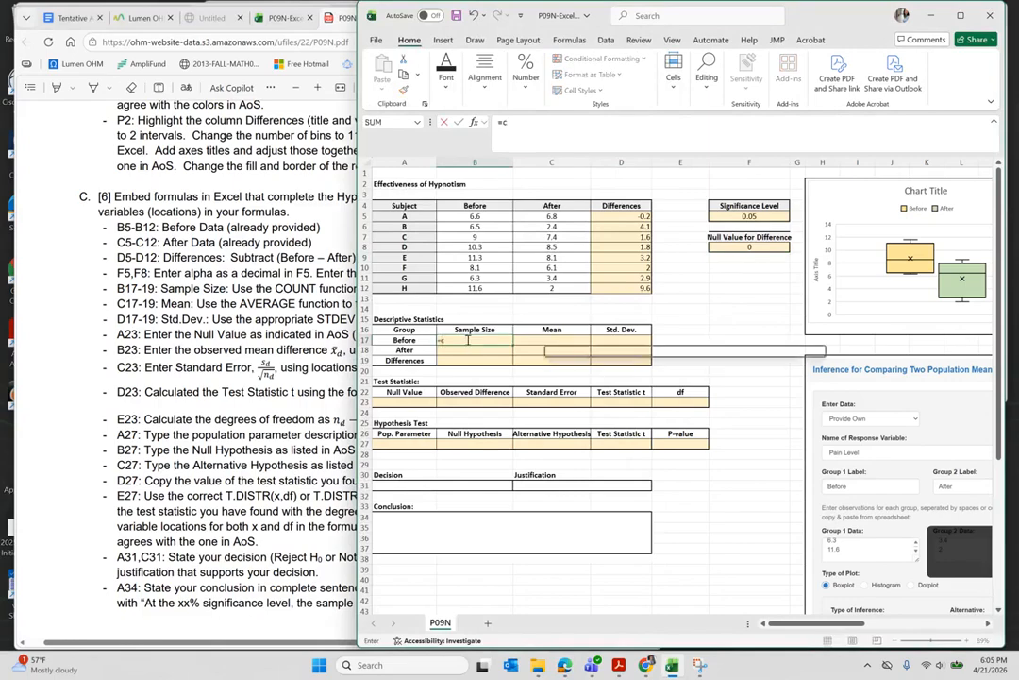
text(ount()
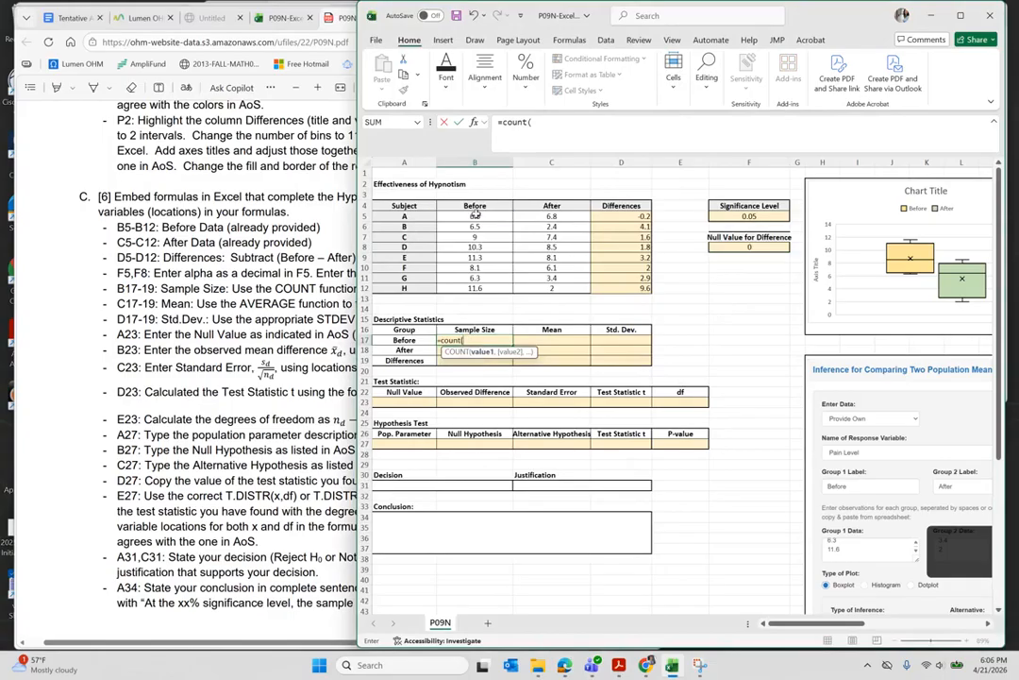
drag(474, 214, 477, 290)
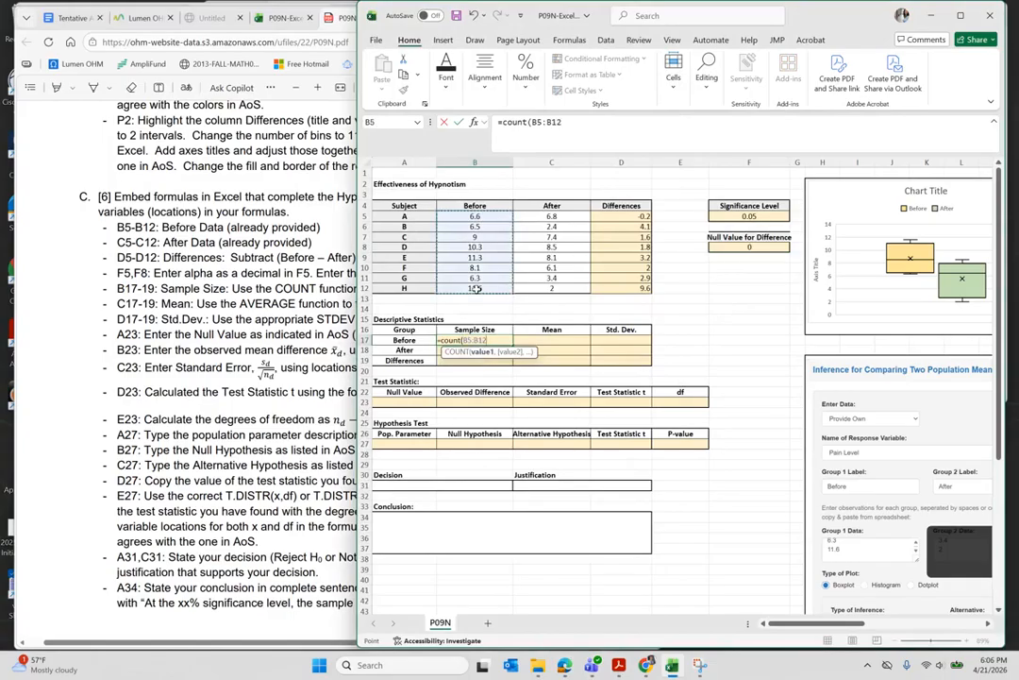
key(Return)
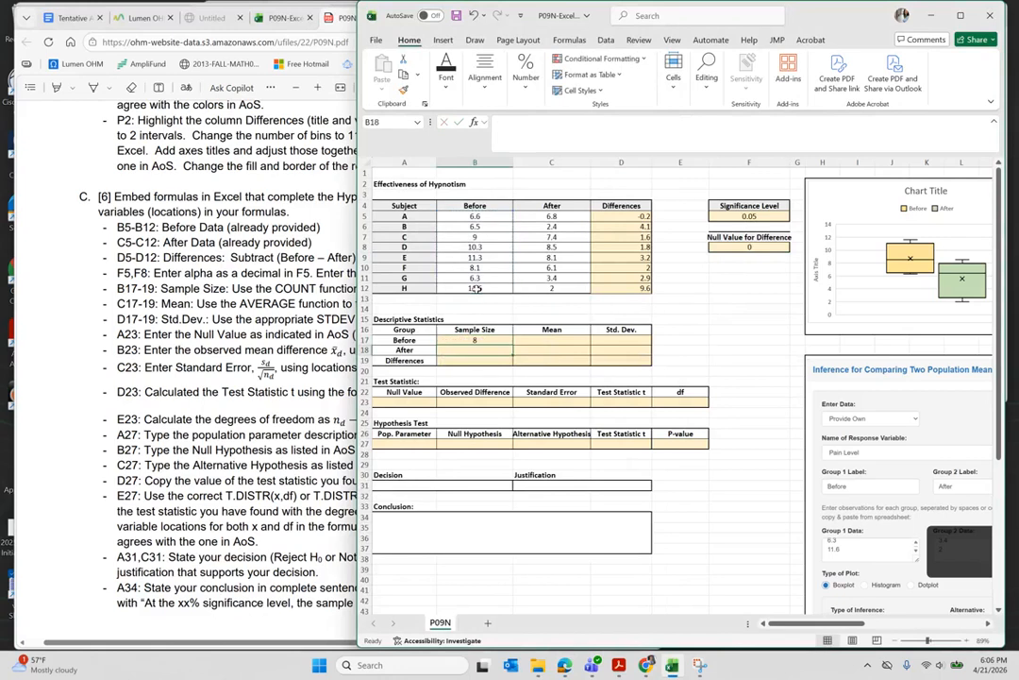
text(=count()
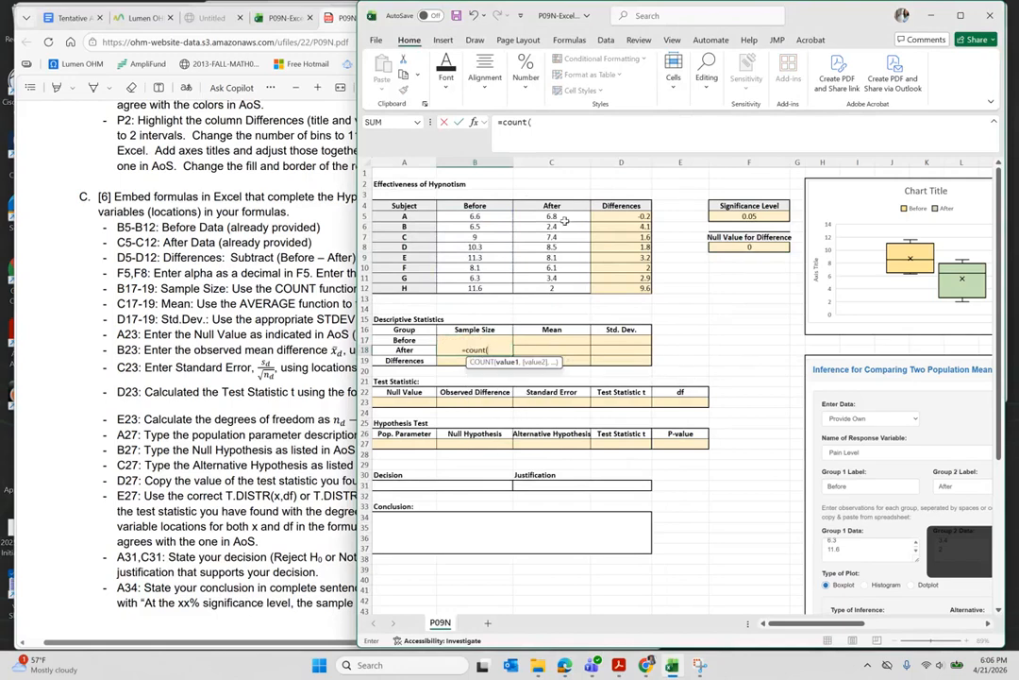
drag(552, 216, 554, 288)
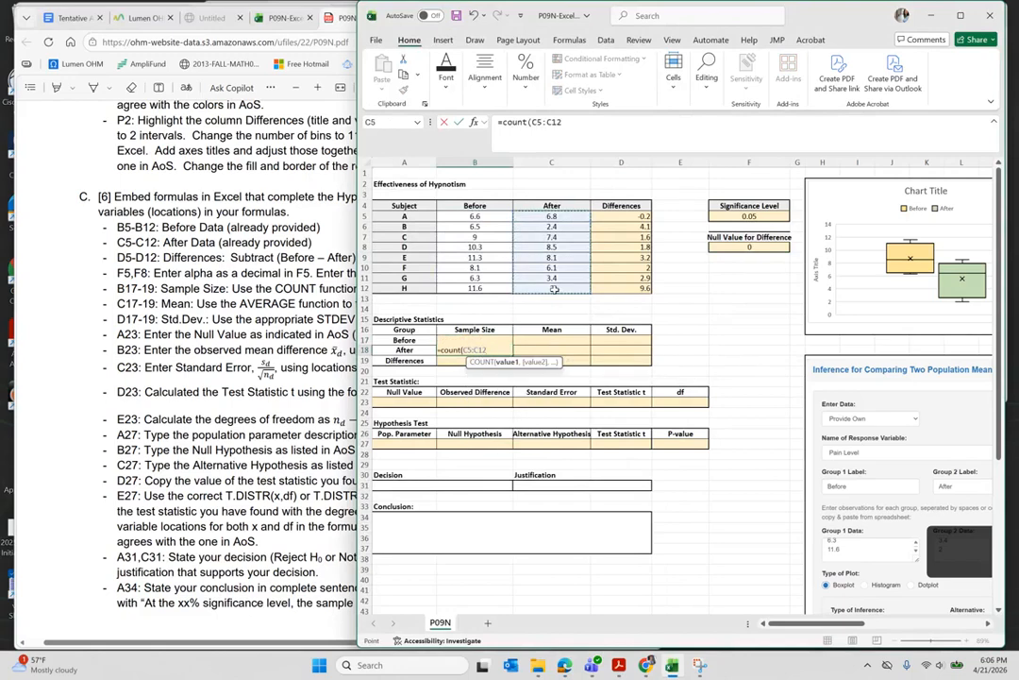
key(Return)
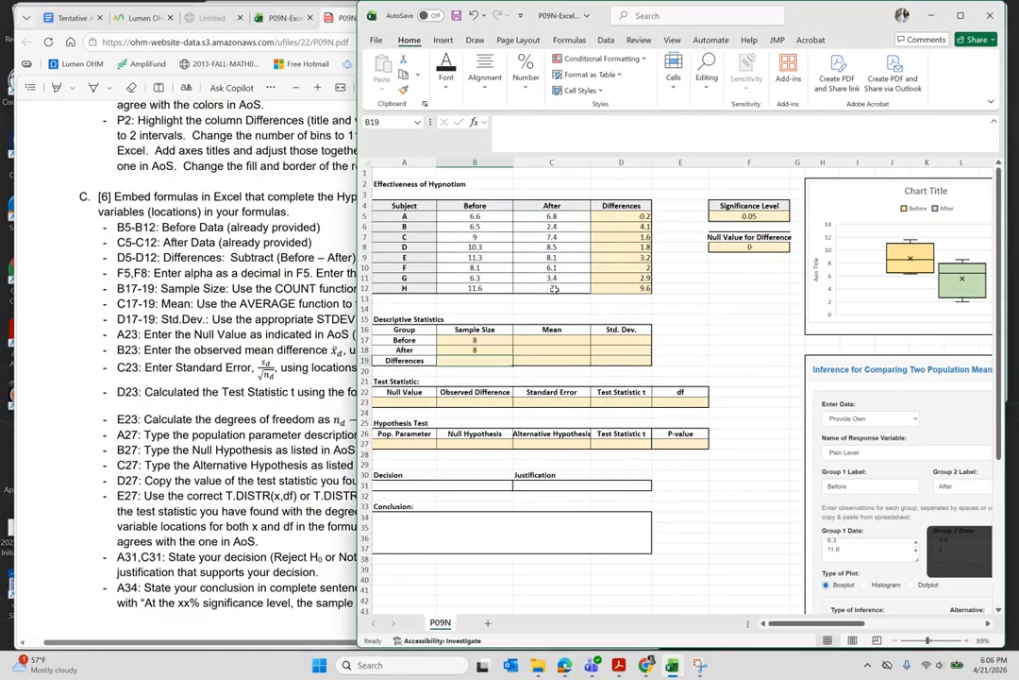
text(=)
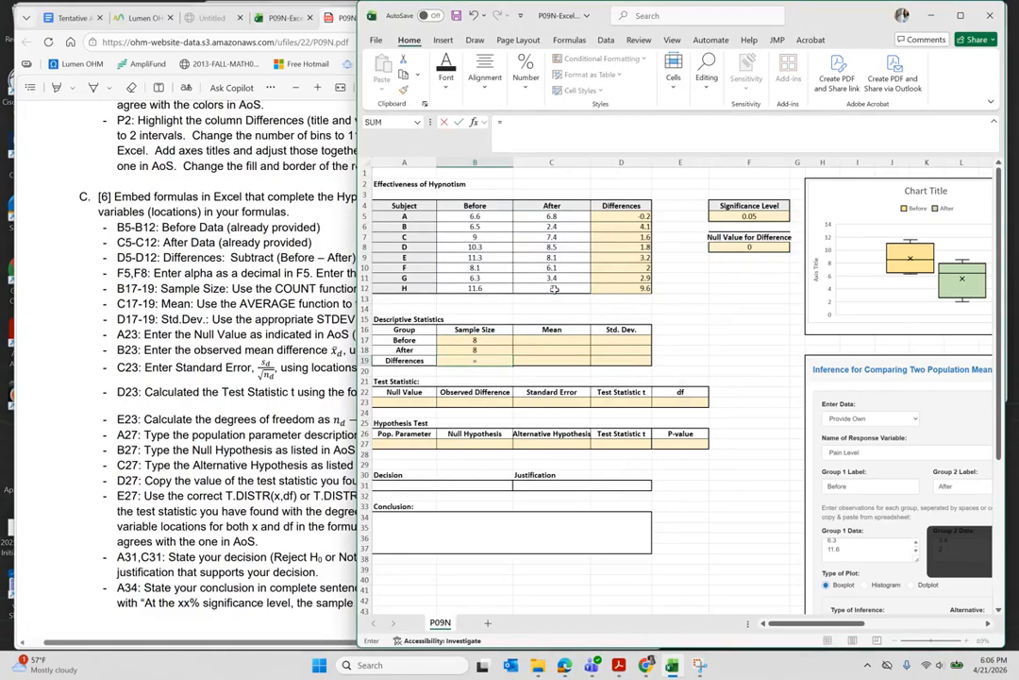
text(count()
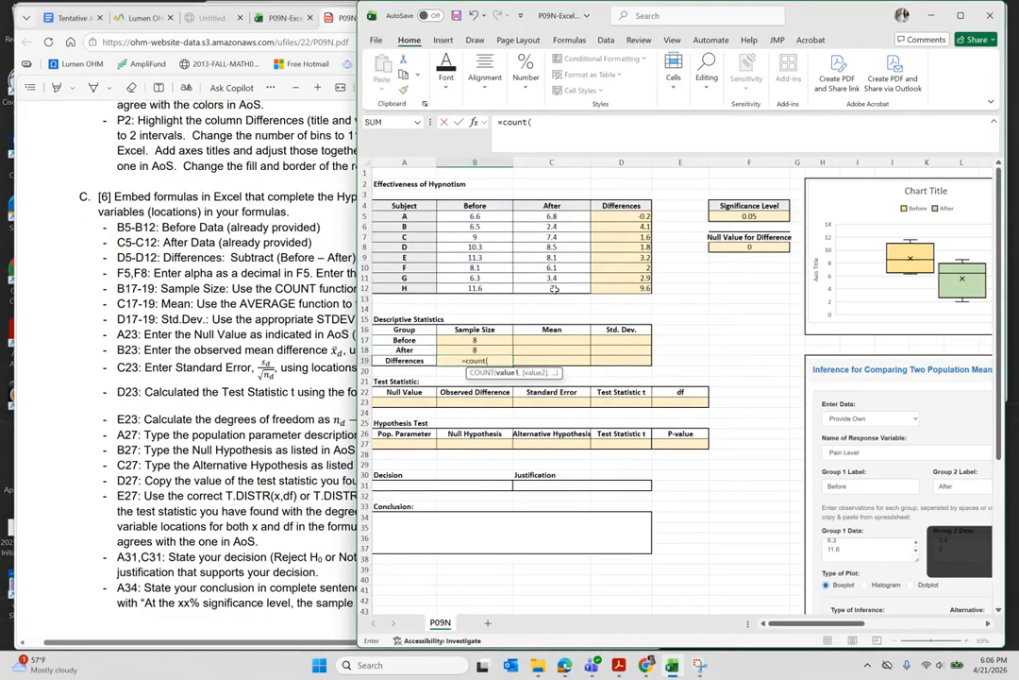
drag(621, 216, 626, 290)
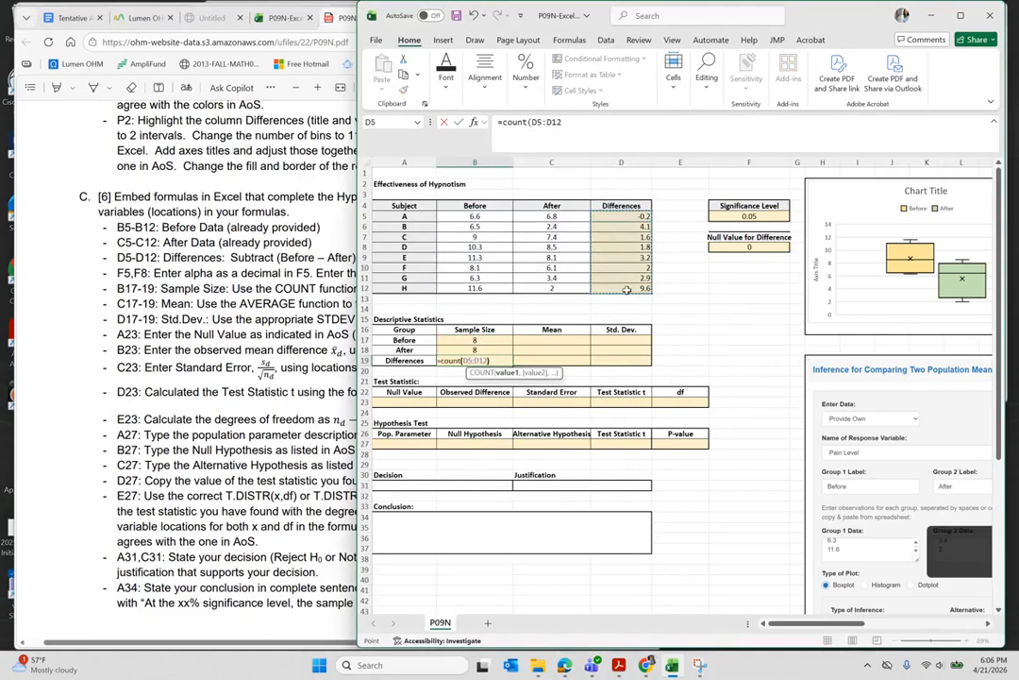
key(Return)
- Enter AVERAGE means in C17:C19: 8.7125 Before, 5.5875 After, 3.125 Differences
click(548, 339)
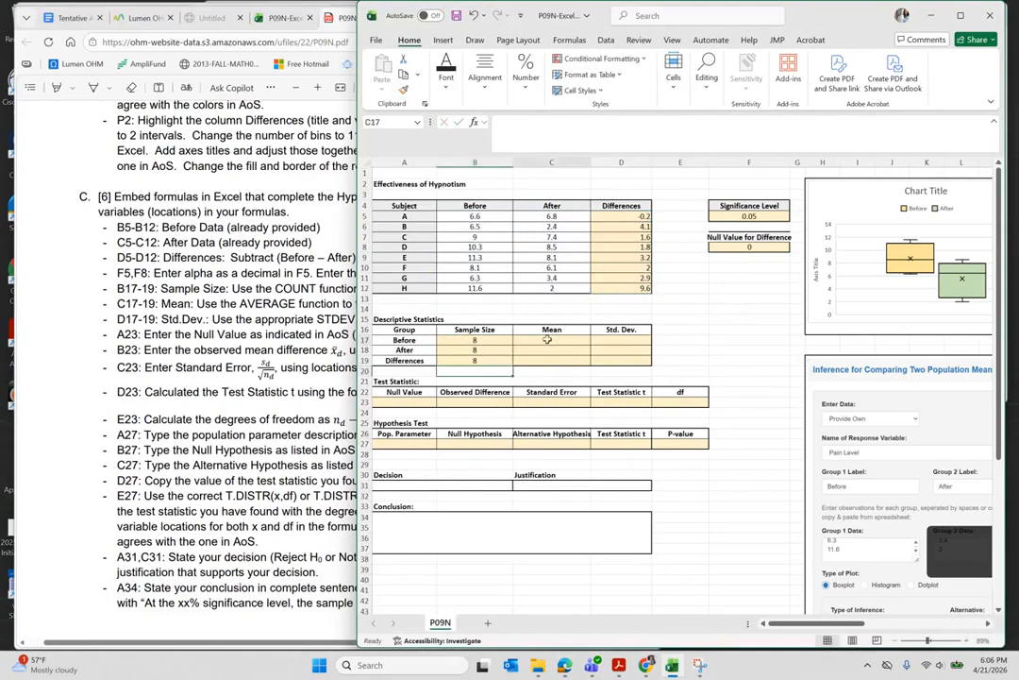
text(=av)
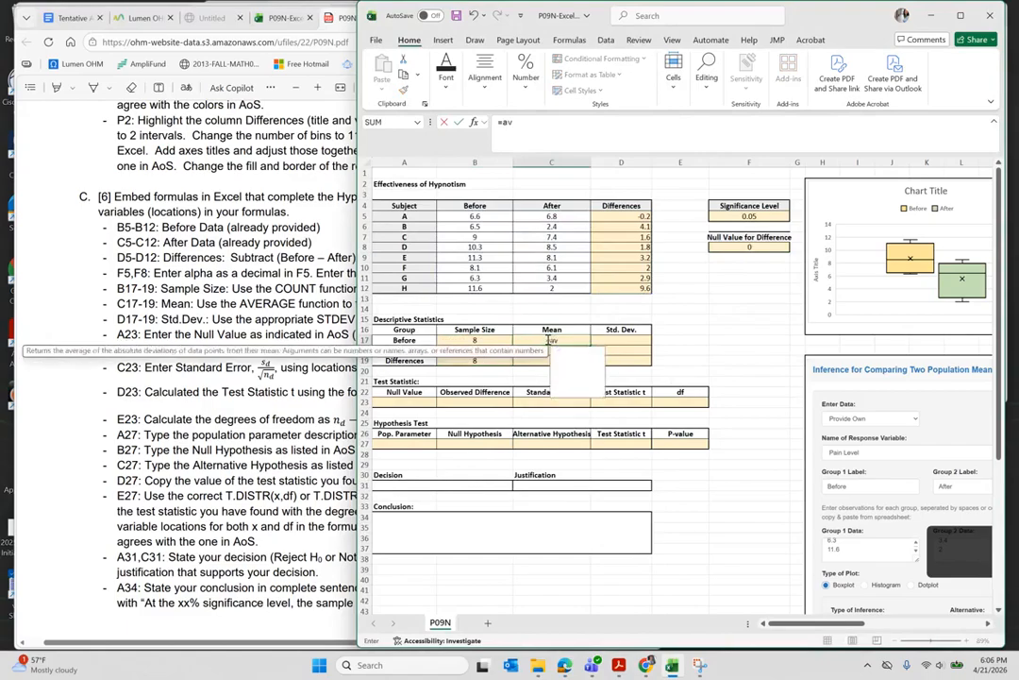
text(erage()
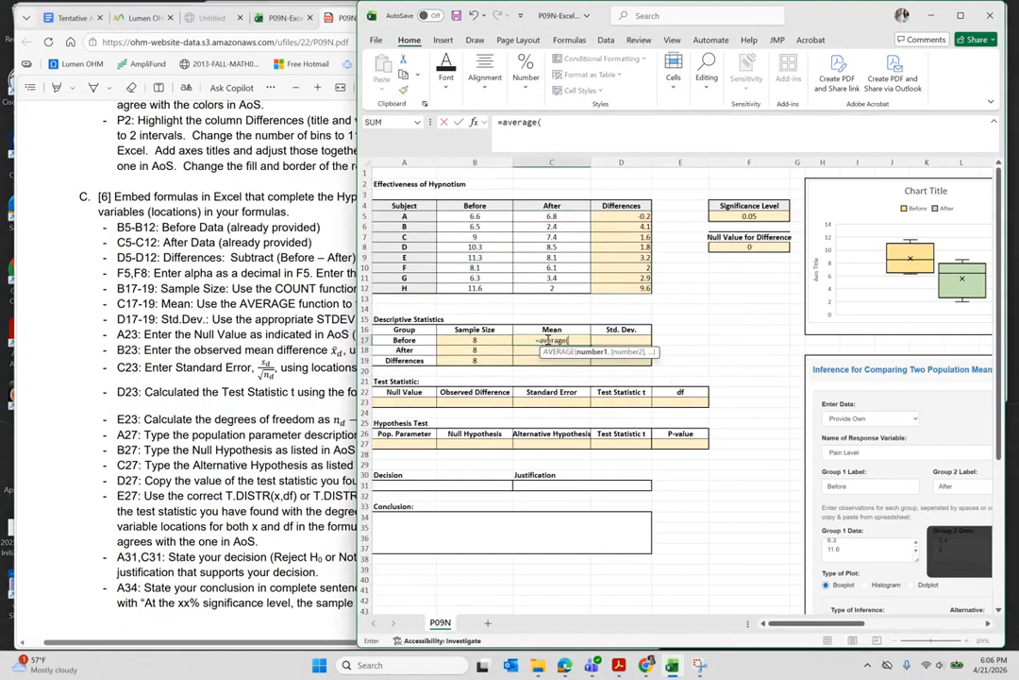
click(474, 218)
drag(474, 226, 477, 288)
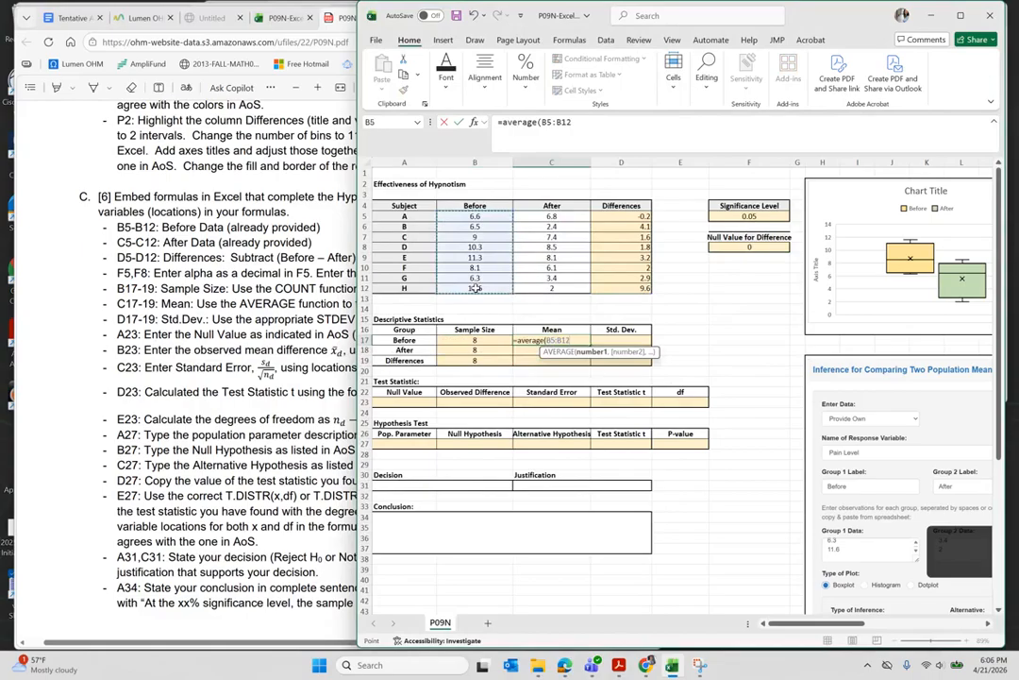
key(Return)
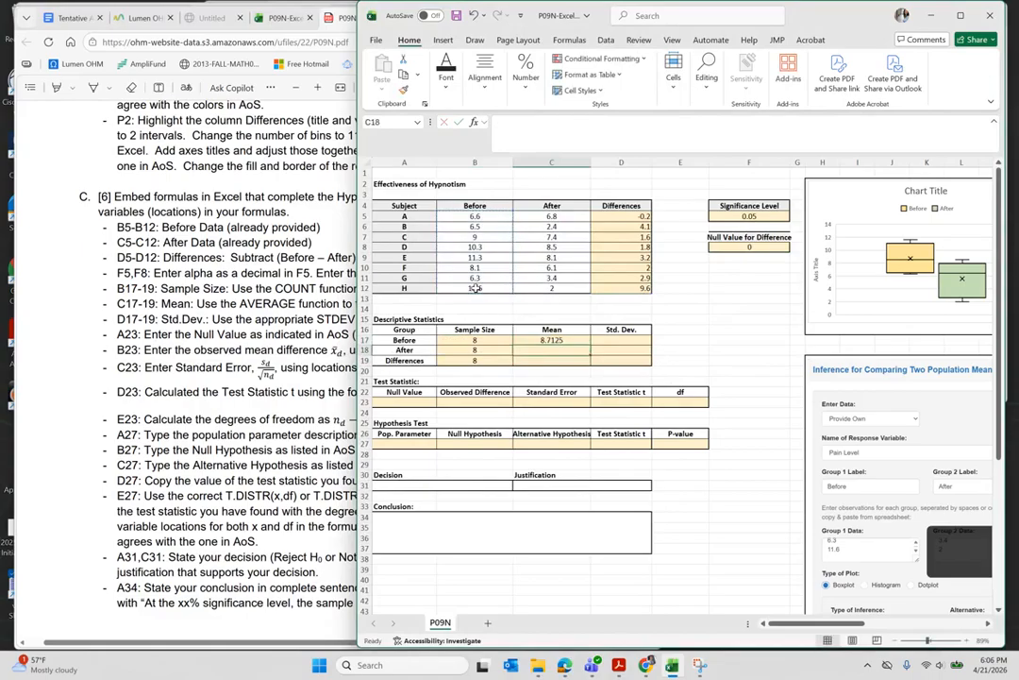
text(=a)
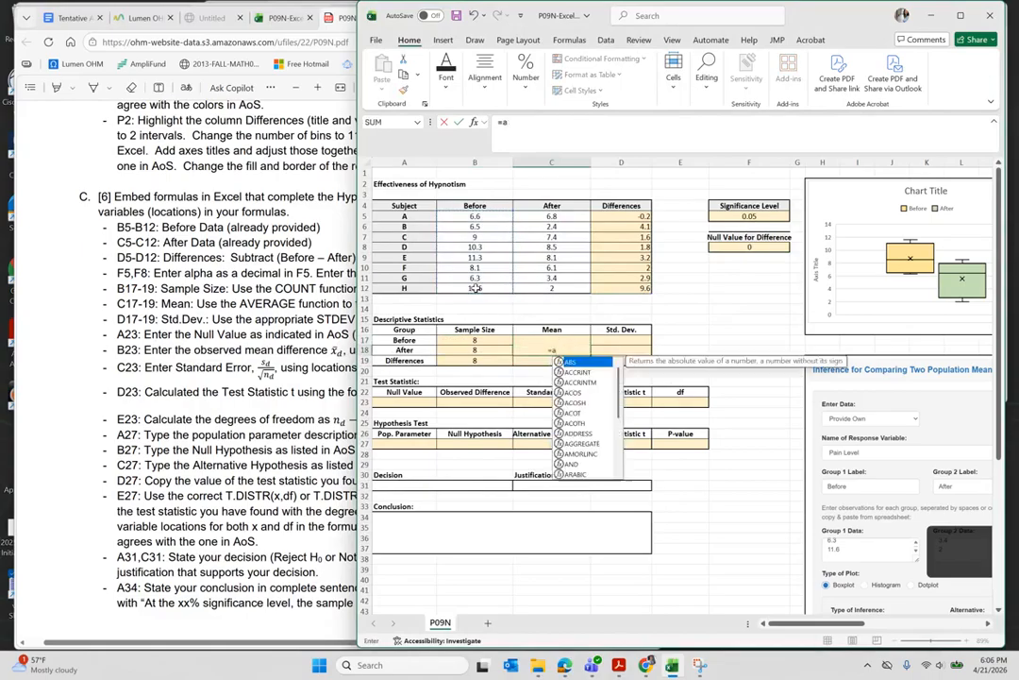
text(verage()
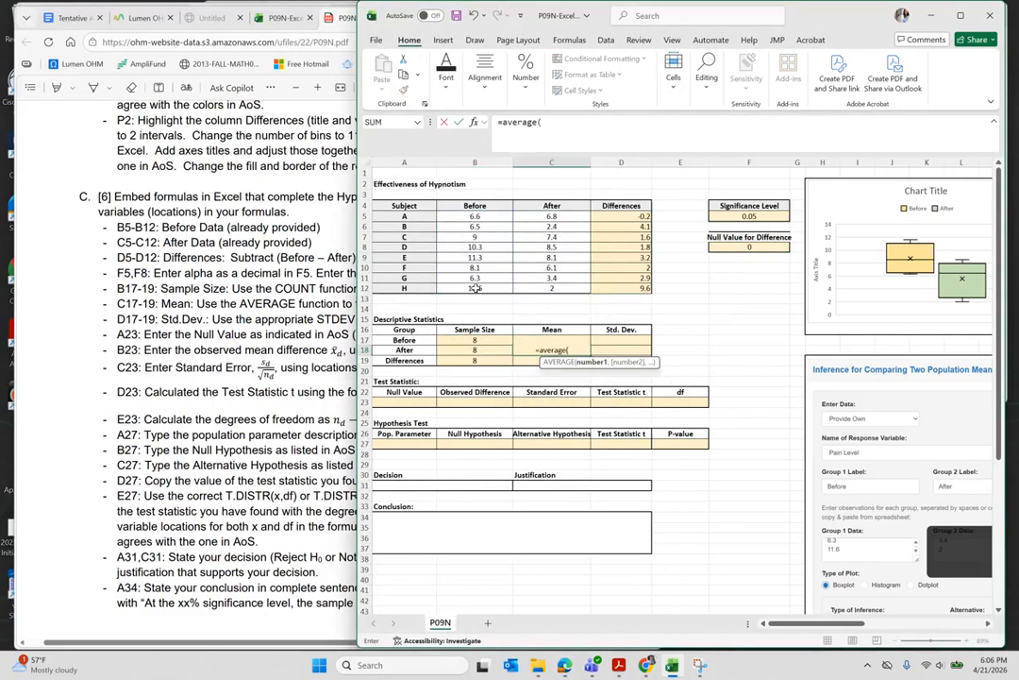
drag(517, 218, 559, 289)
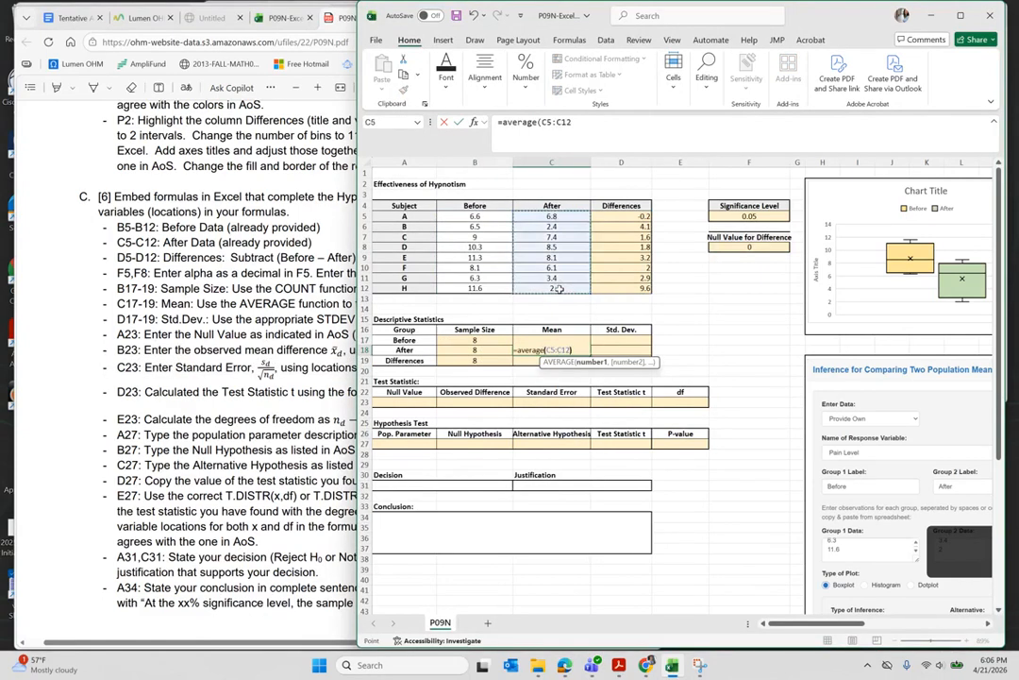
key(Return)
text(=average)
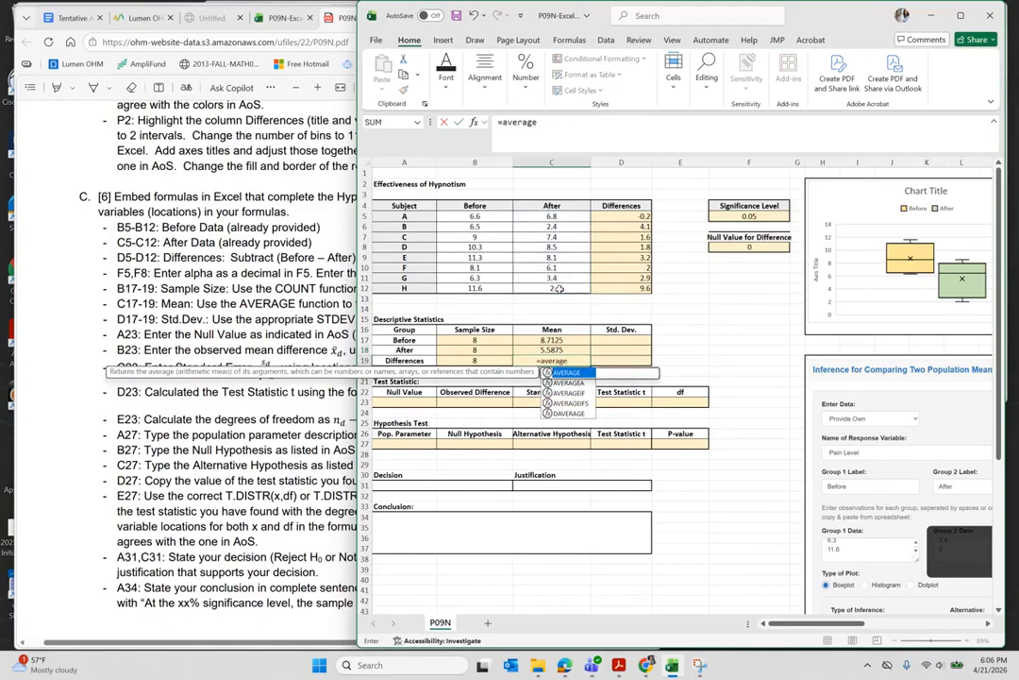
text(()
drag(625, 217, 626, 295)
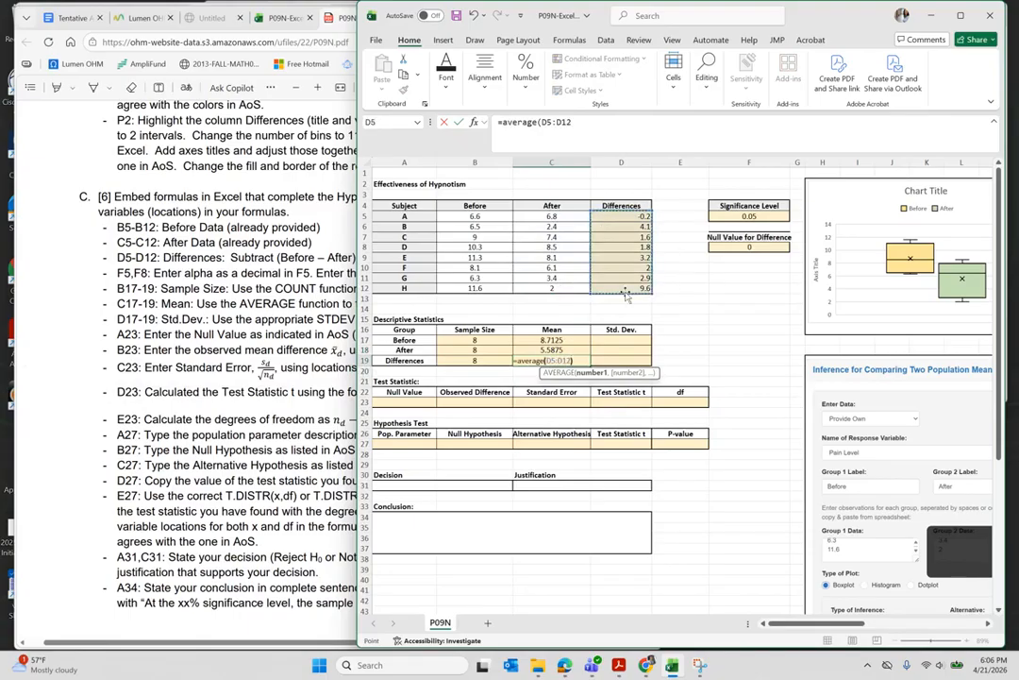
key(Return)
click(626, 341)
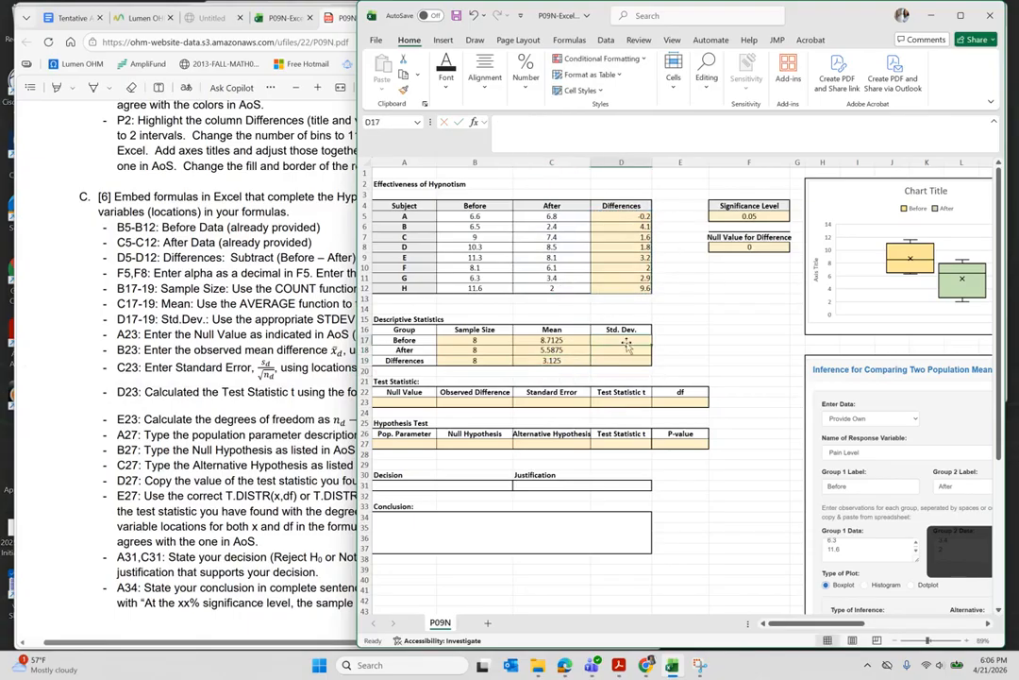
- Enter =STDEV.S(B5:B12) in D17, adding the missing closing parenthesis, giving 2.177441159
text(=s)
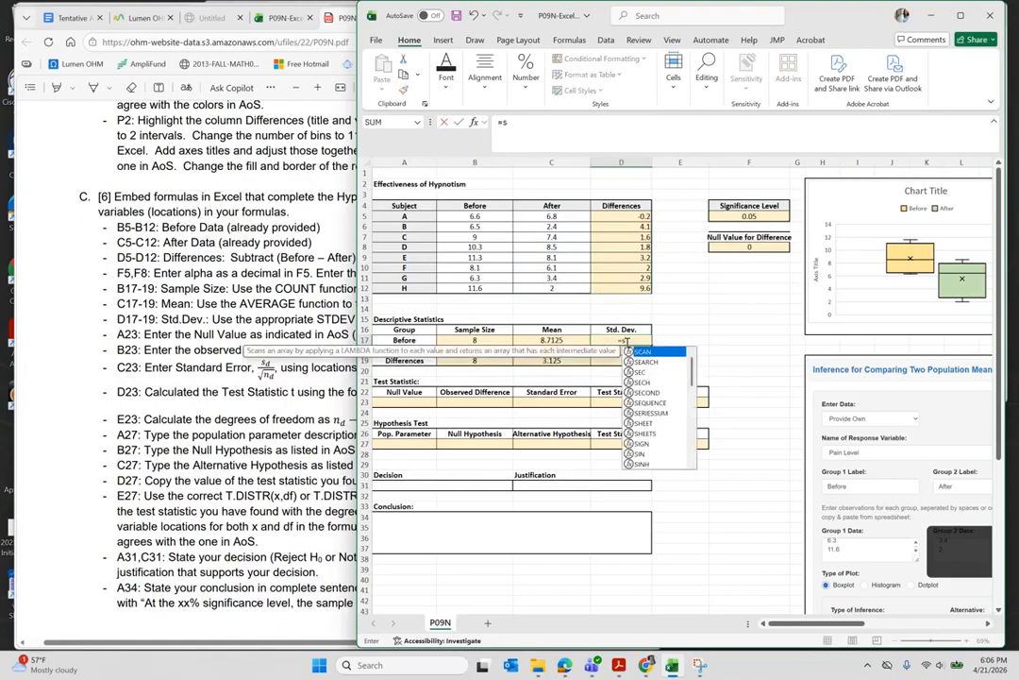
text(tdev)
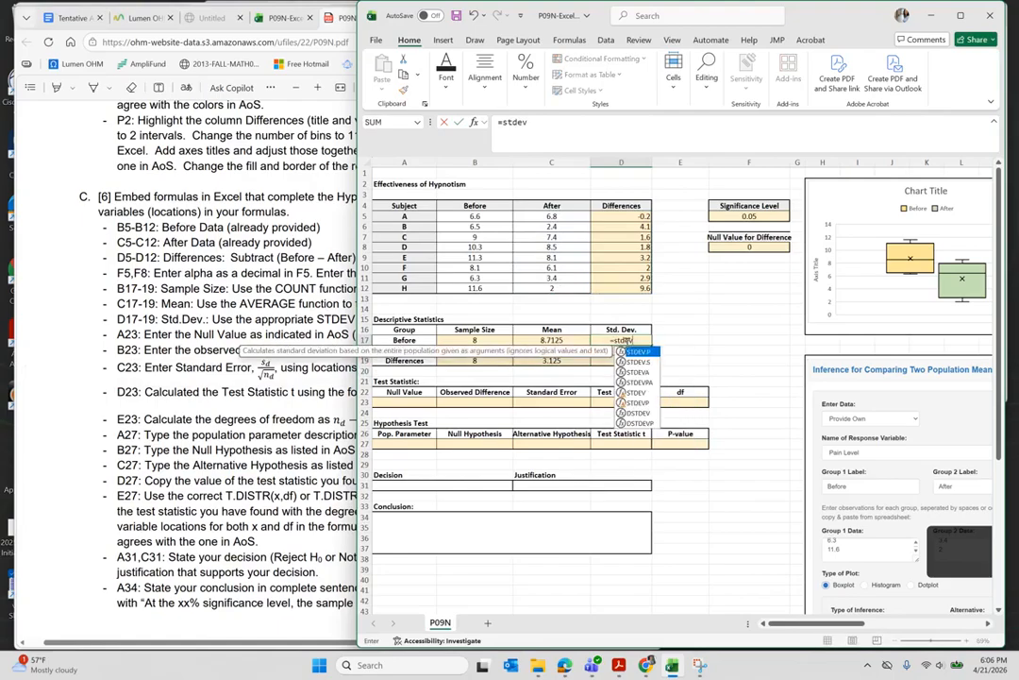
double_click(637, 362)
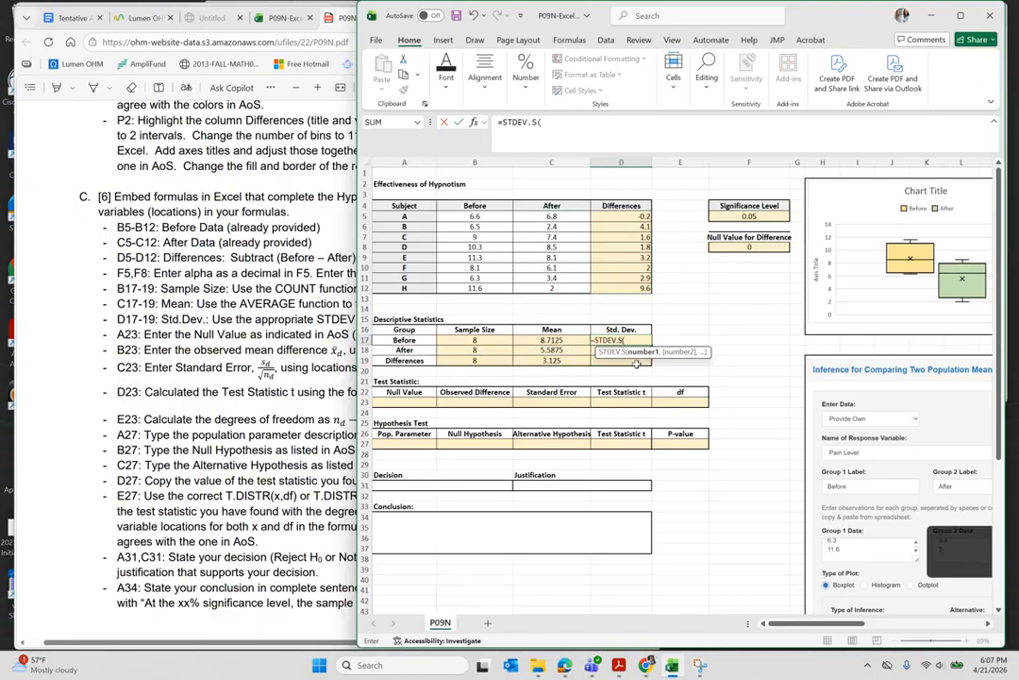
drag(475, 216, 479, 288)
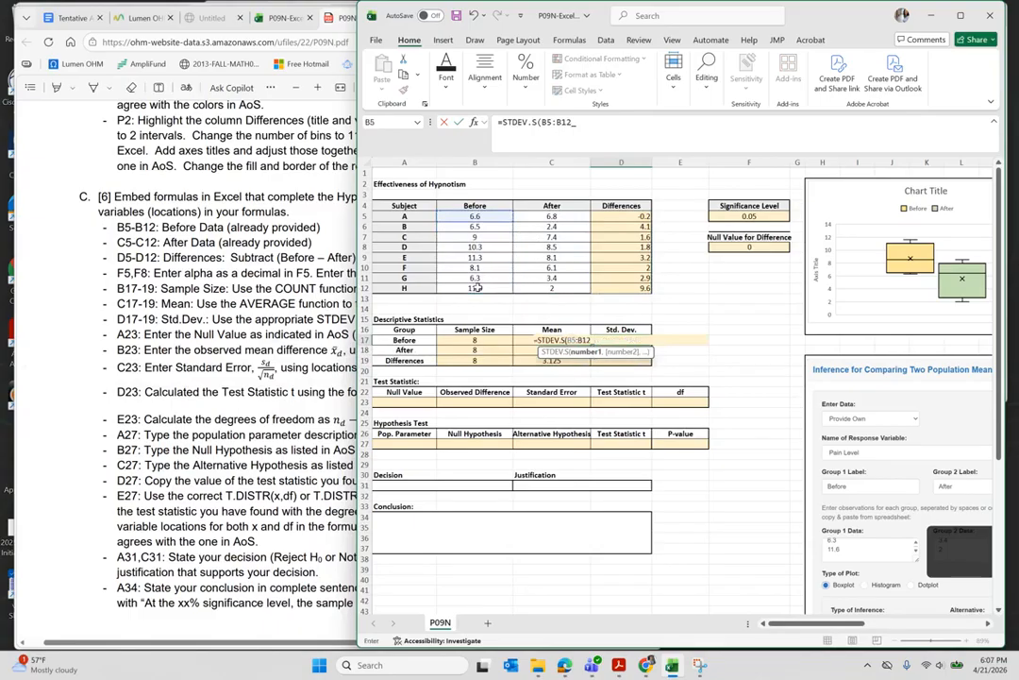
key(Return)
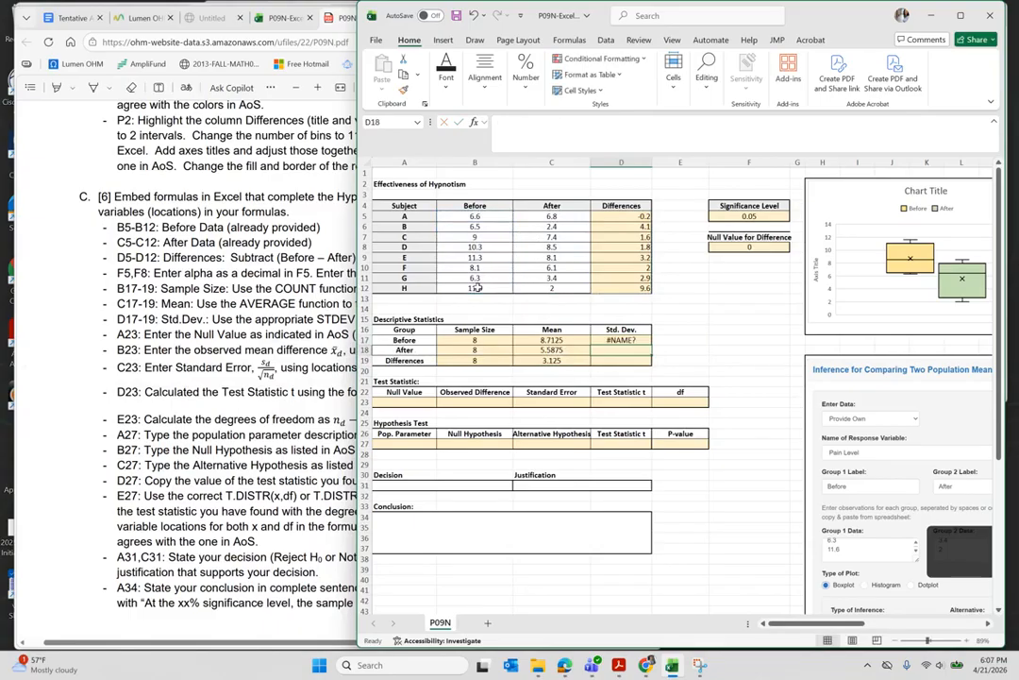
click(630, 340)
click(578, 122)
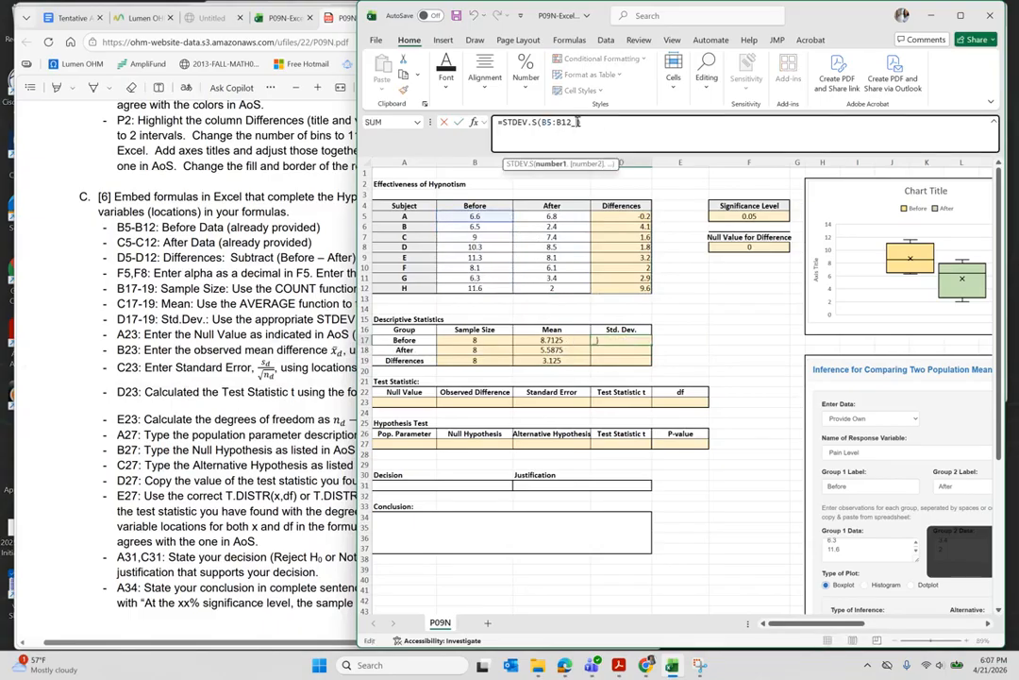
text())
key(Return)
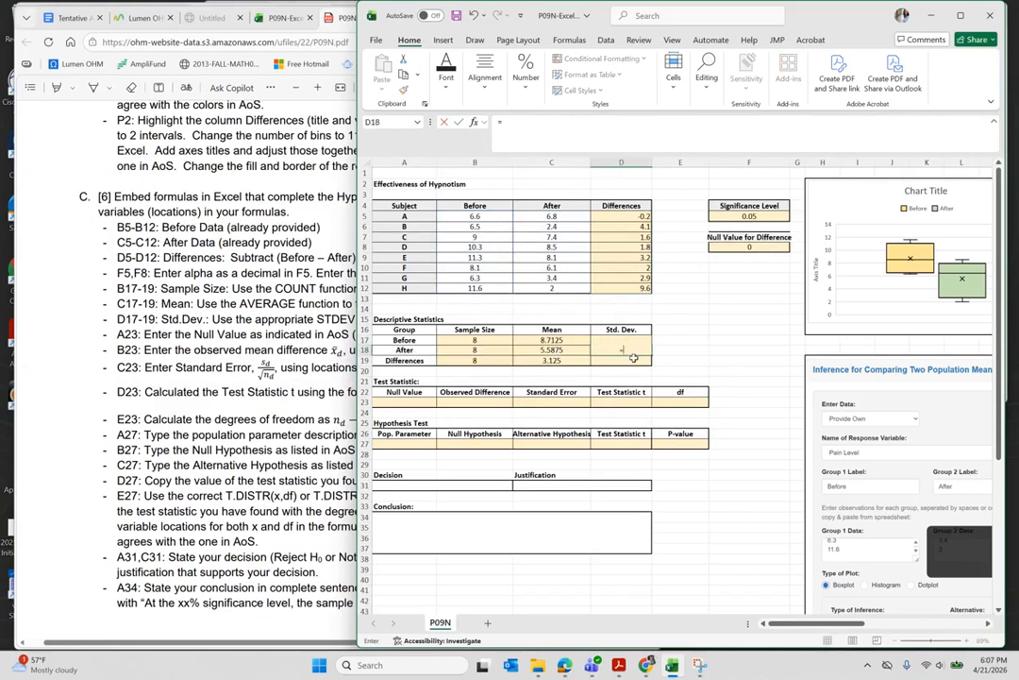
- Enter =STDEV.S(C5:C12) in D18 and =STDEV.S(D5:D12) in D19
text(=stdev)
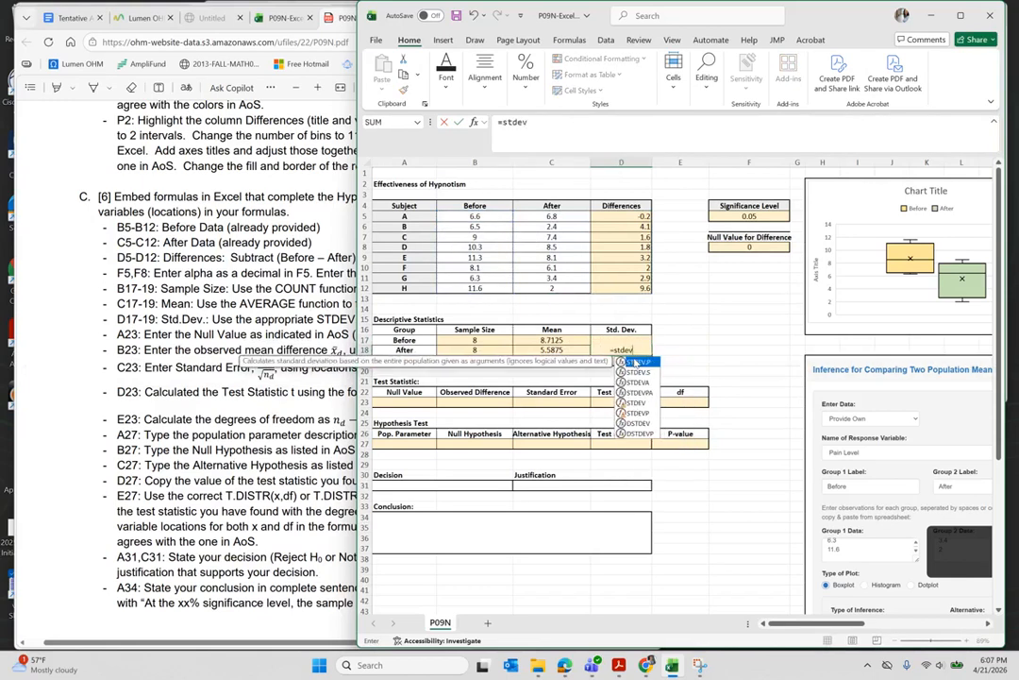
text(.s()
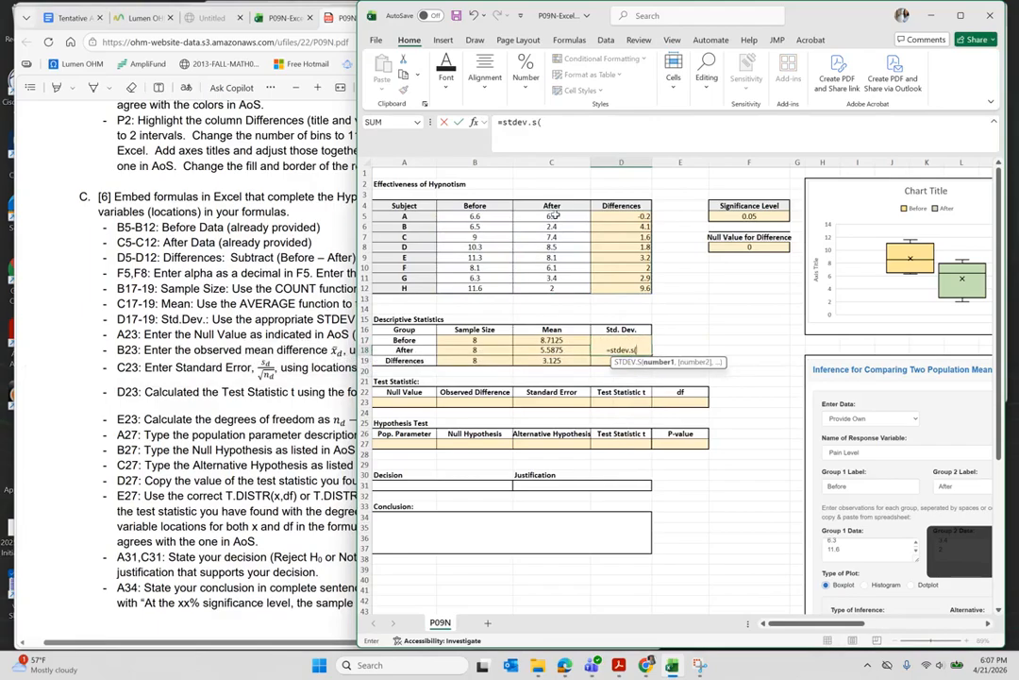
drag(554, 217, 555, 290)
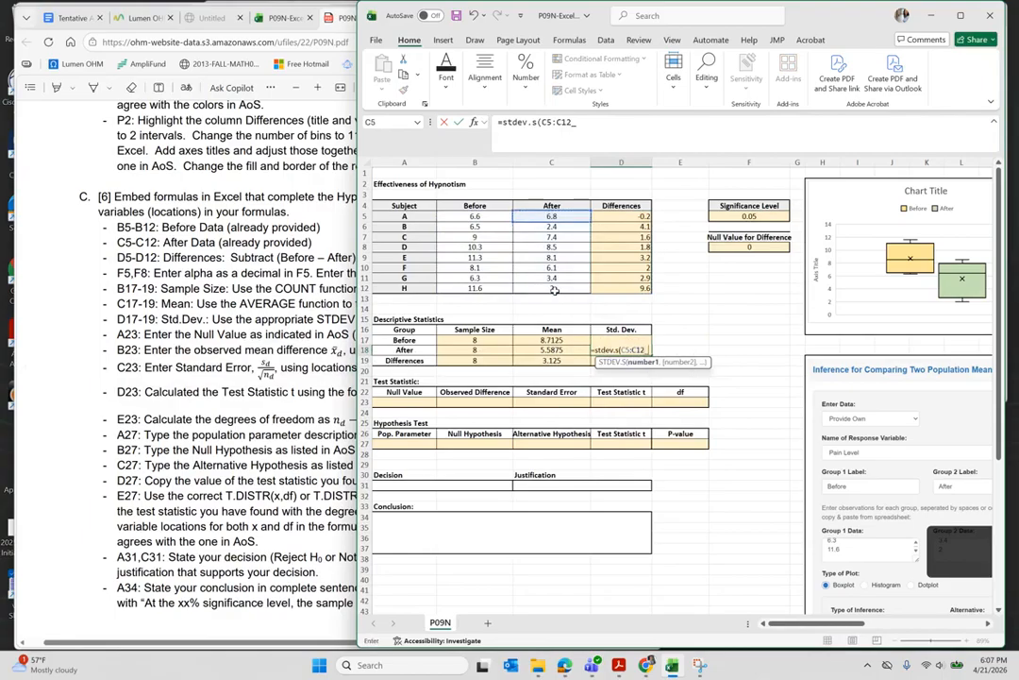
key(Return)
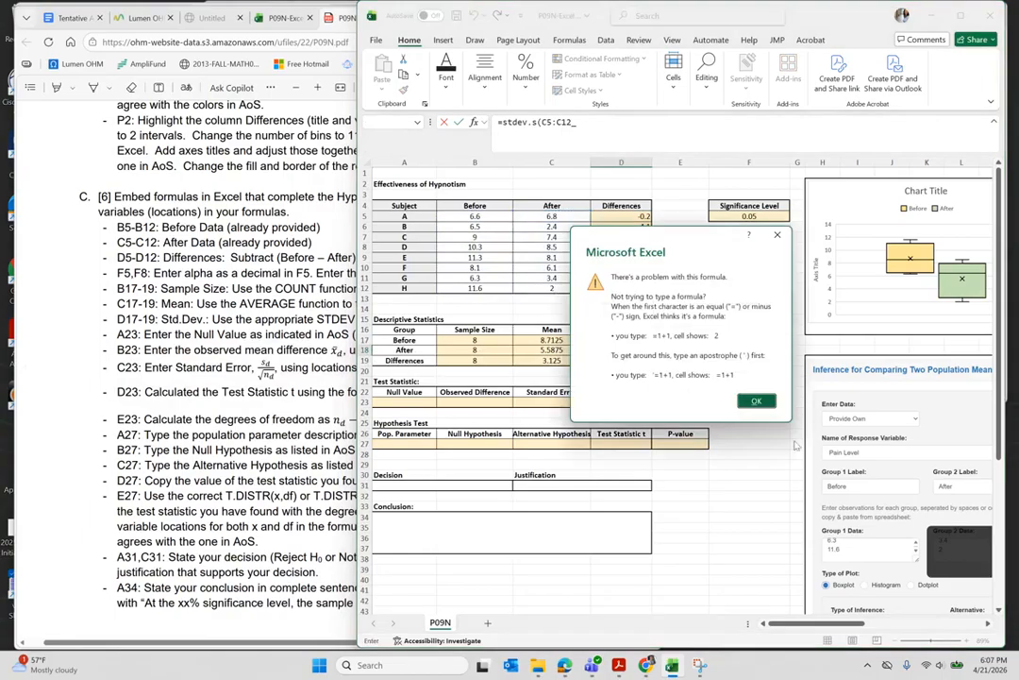
click(756, 400)
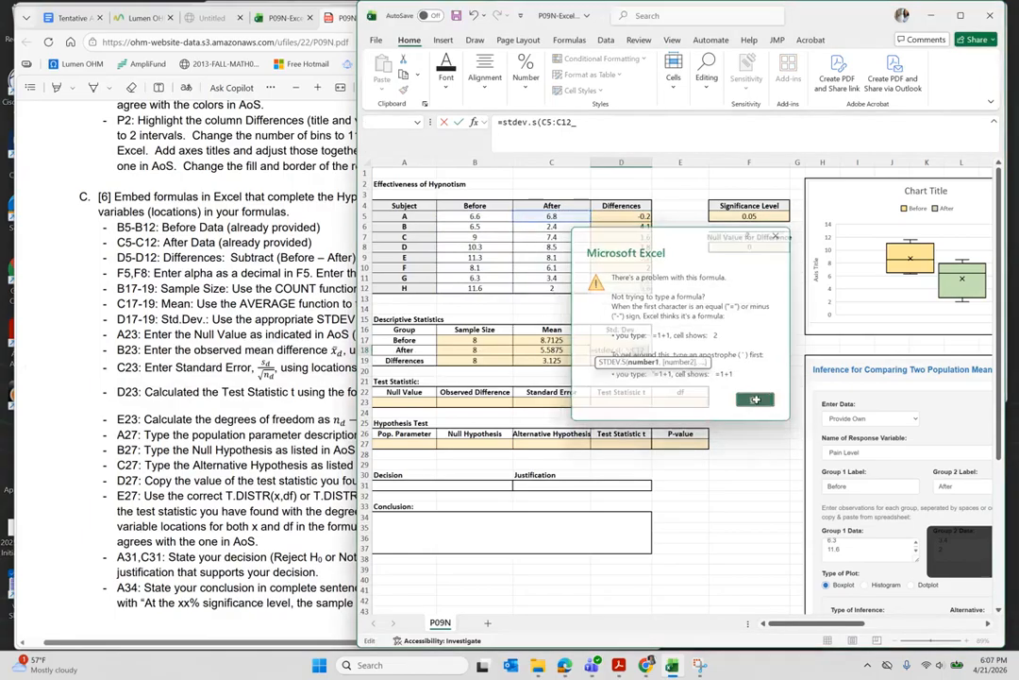
click(578, 123)
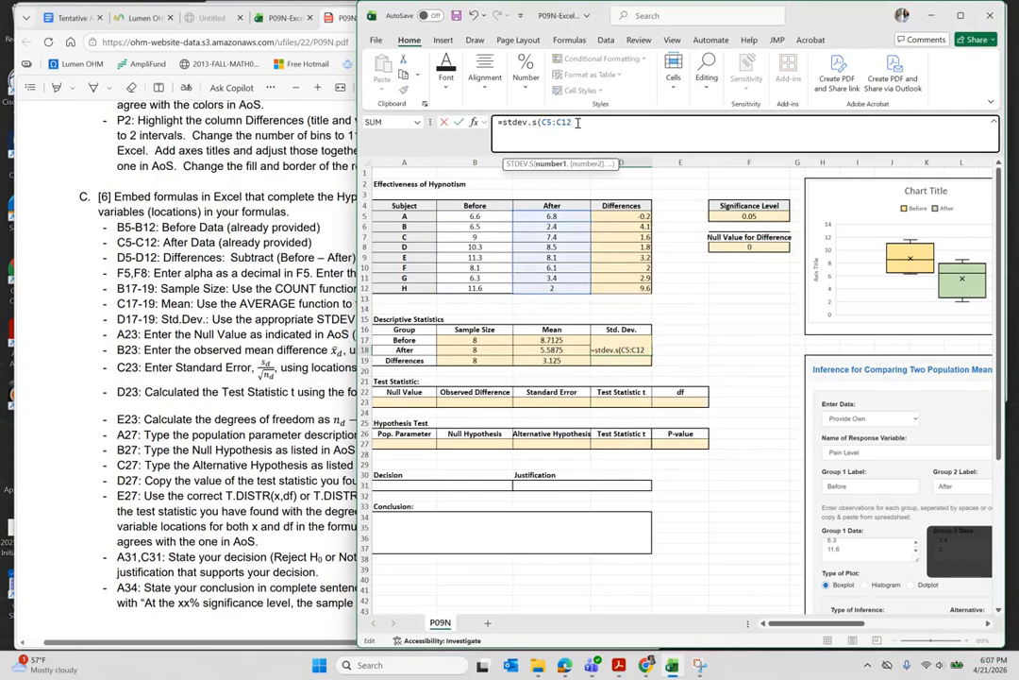
text())
key(Return)
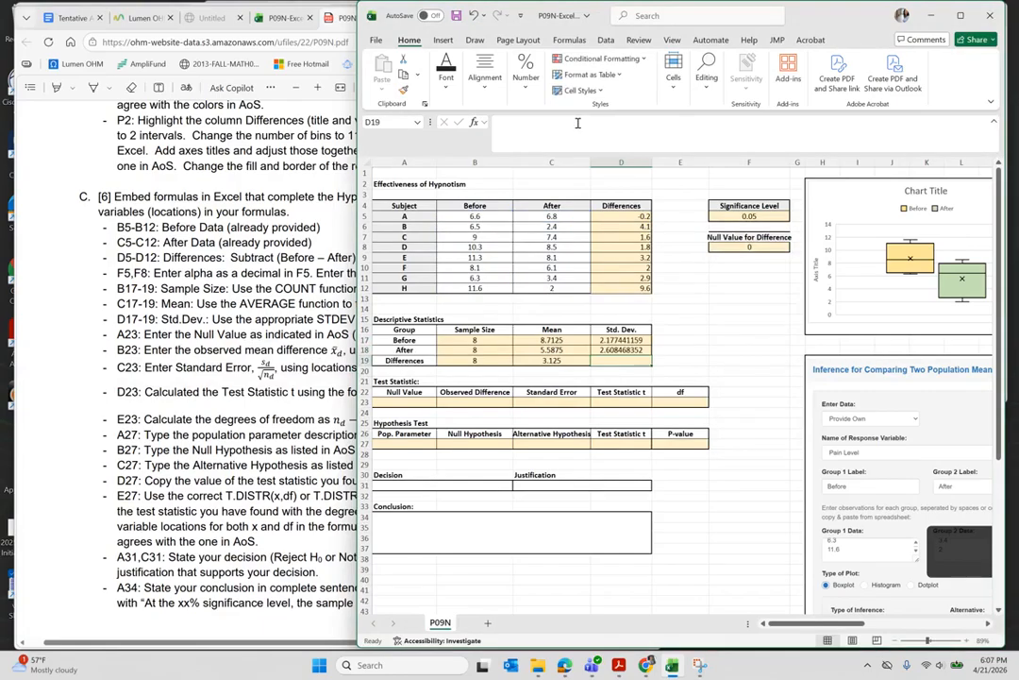
text(=std)
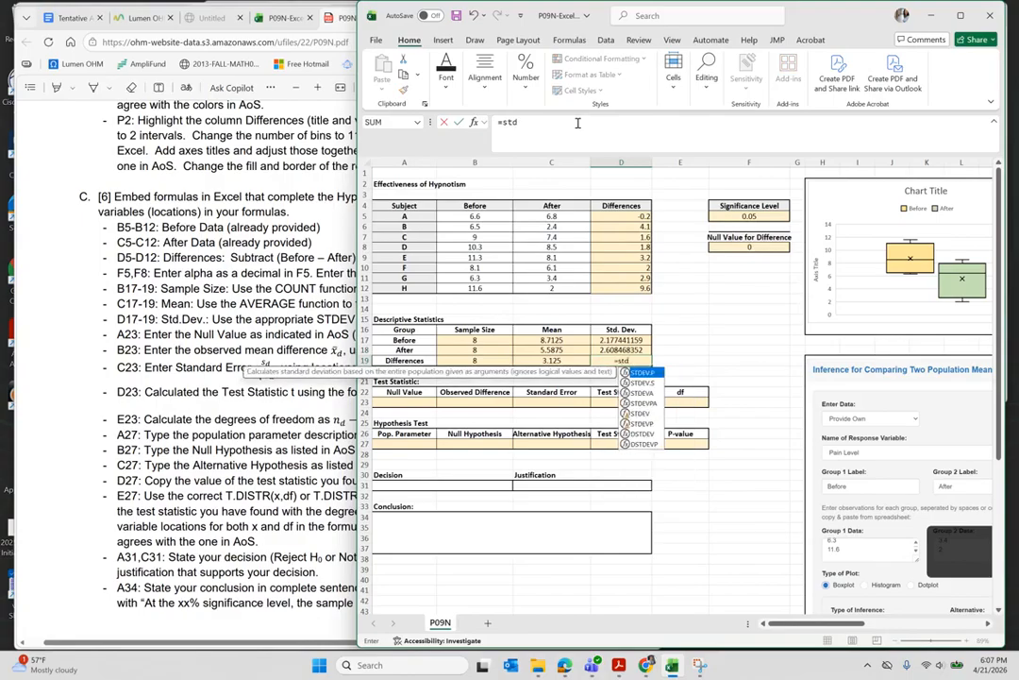
text(ev.s()
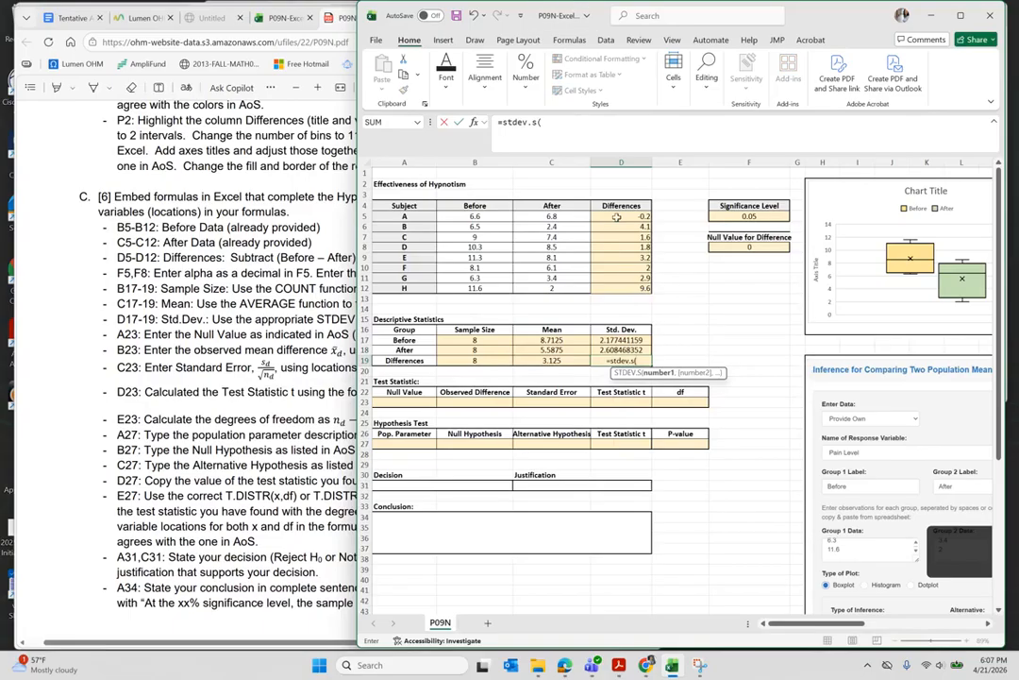
drag(615, 216, 624, 295)
key(Return)
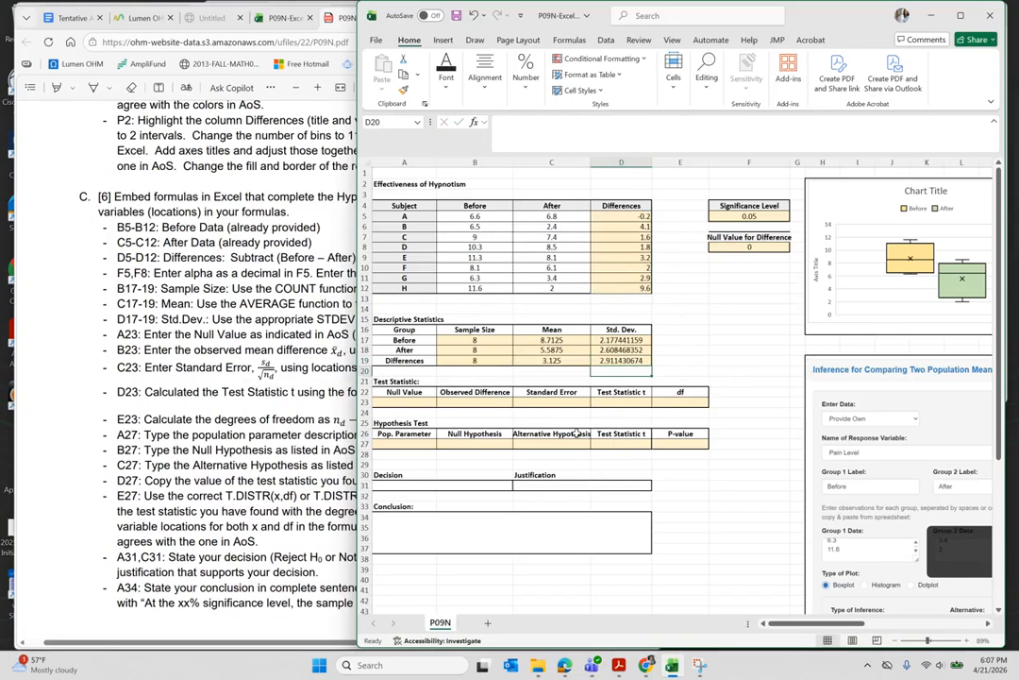
- Link Null Value cell A23 to F8, showing 0
scroll(664, 448, right, 5)
scroll(665, 448, right, 3)
scroll(652, 450, down, 4)
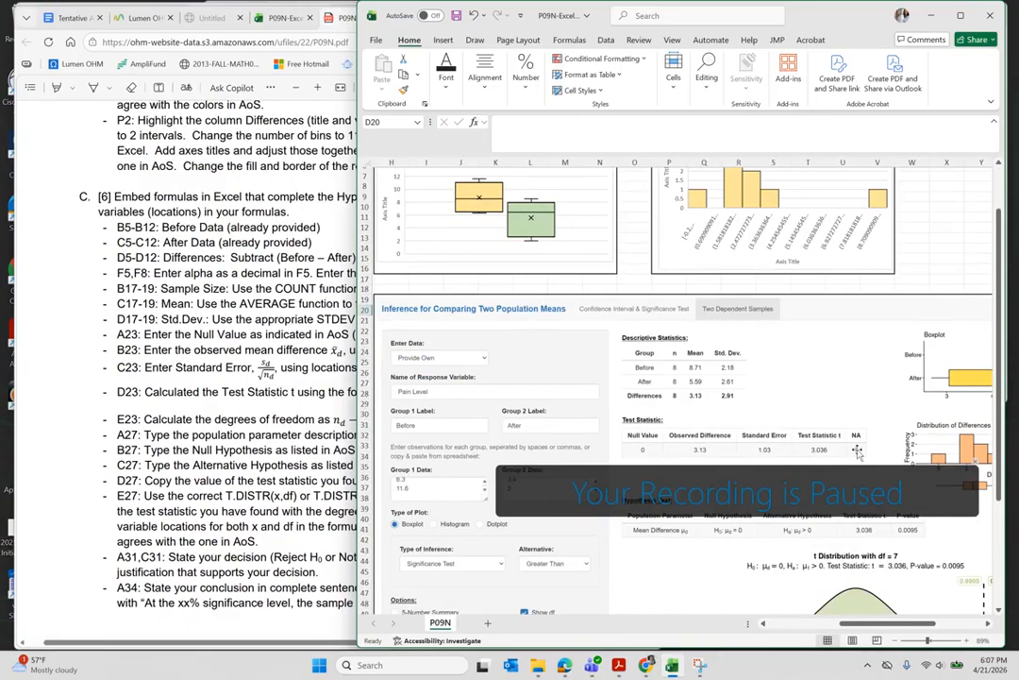
scroll(784, 467, left, 1)
scroll(783, 467, left, 4)
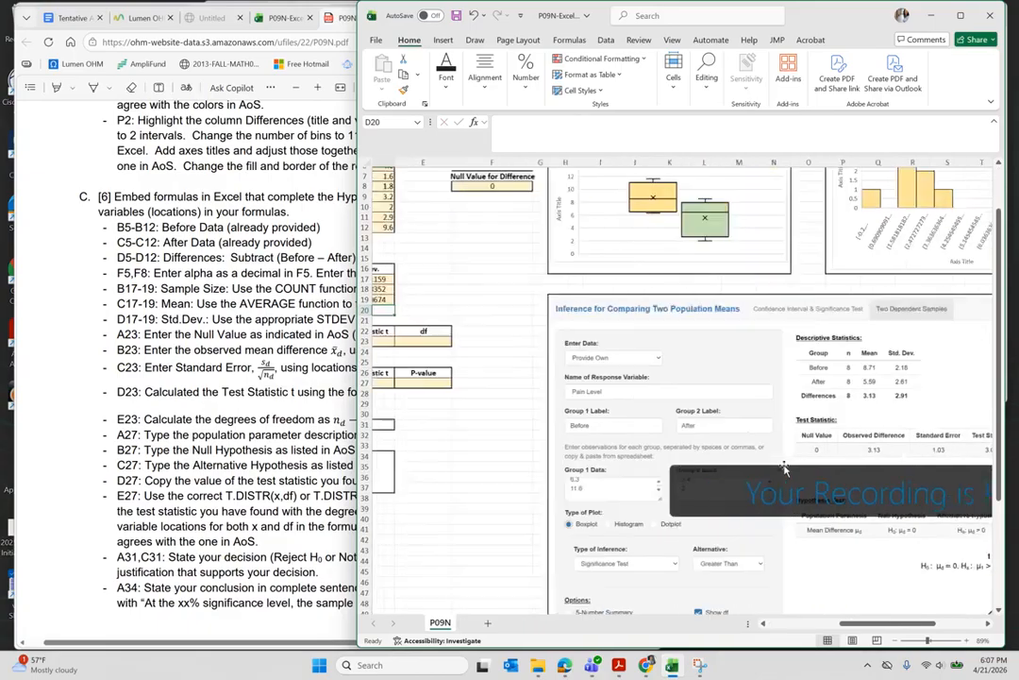
scroll(518, 443, left, 2)
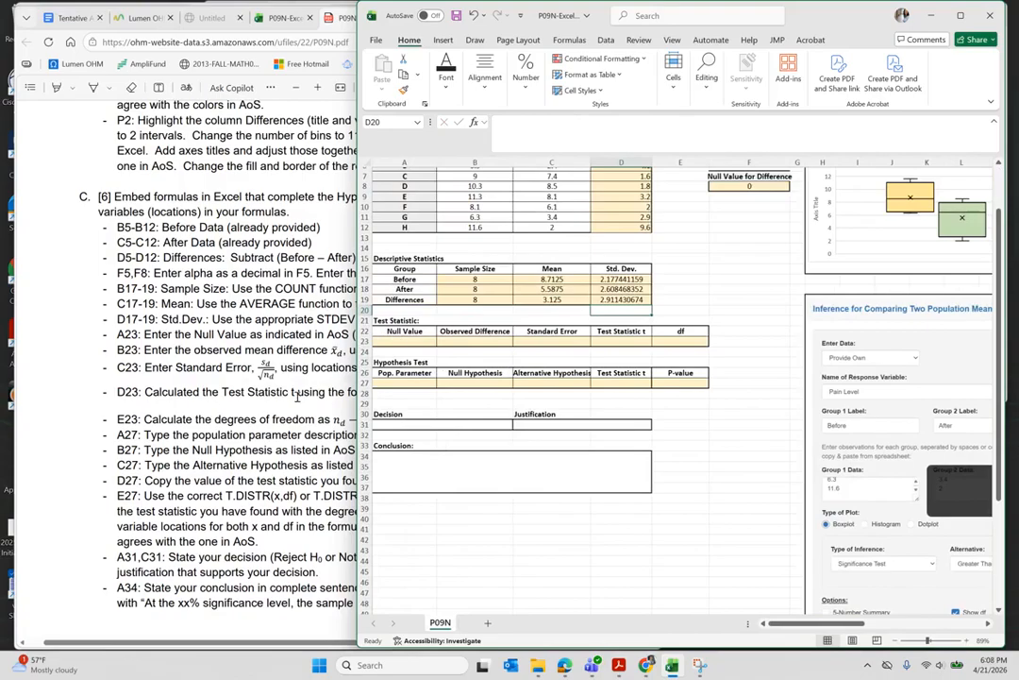
click(409, 341)
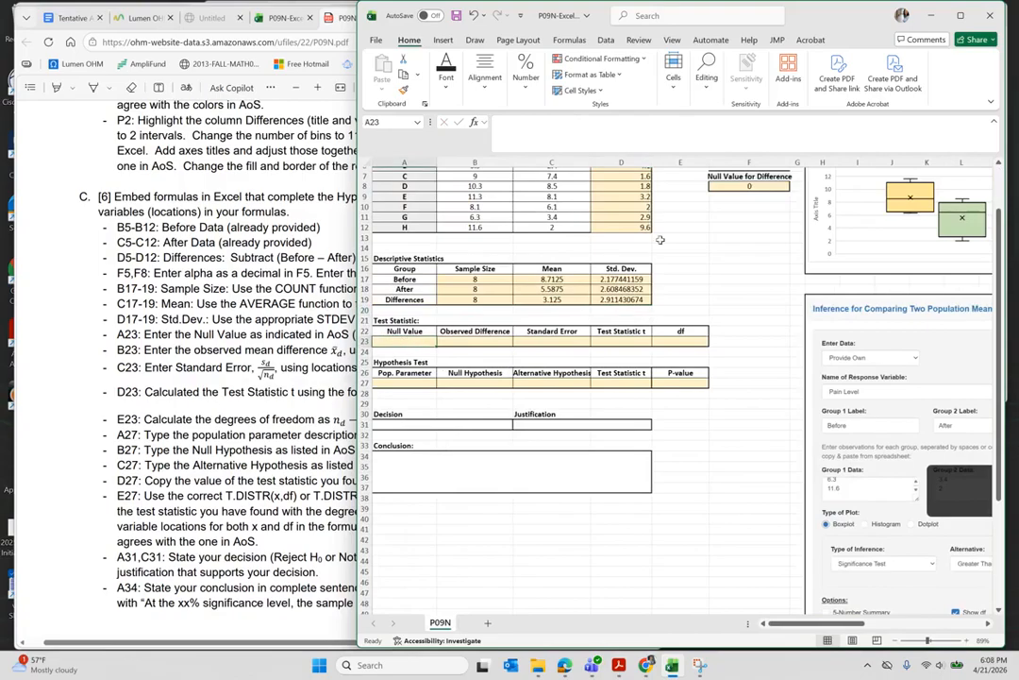
text(=)
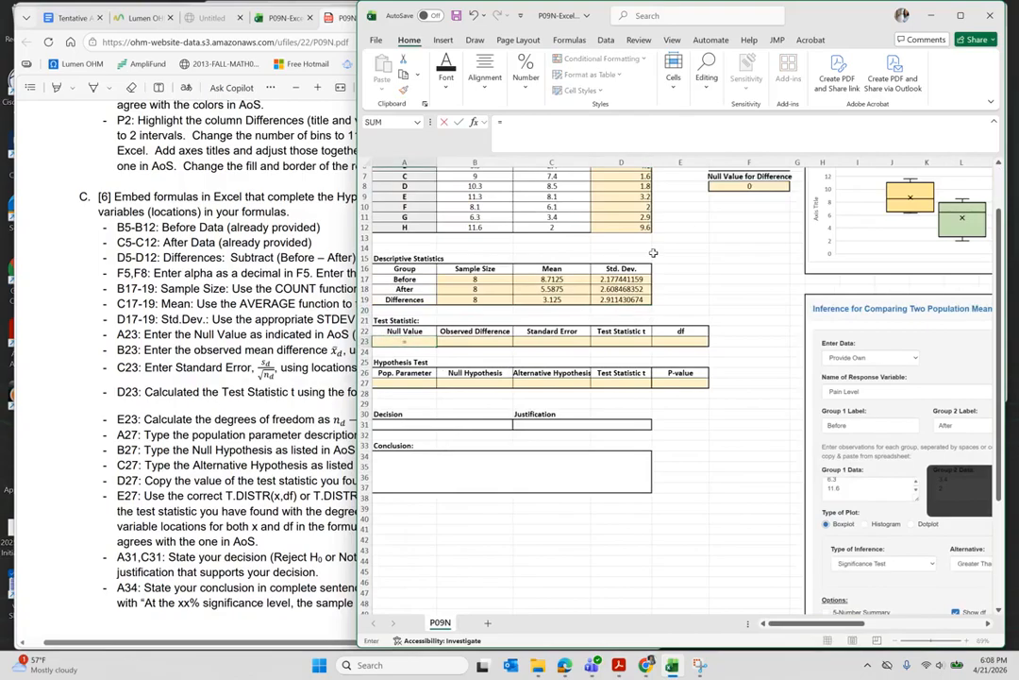
click(752, 186)
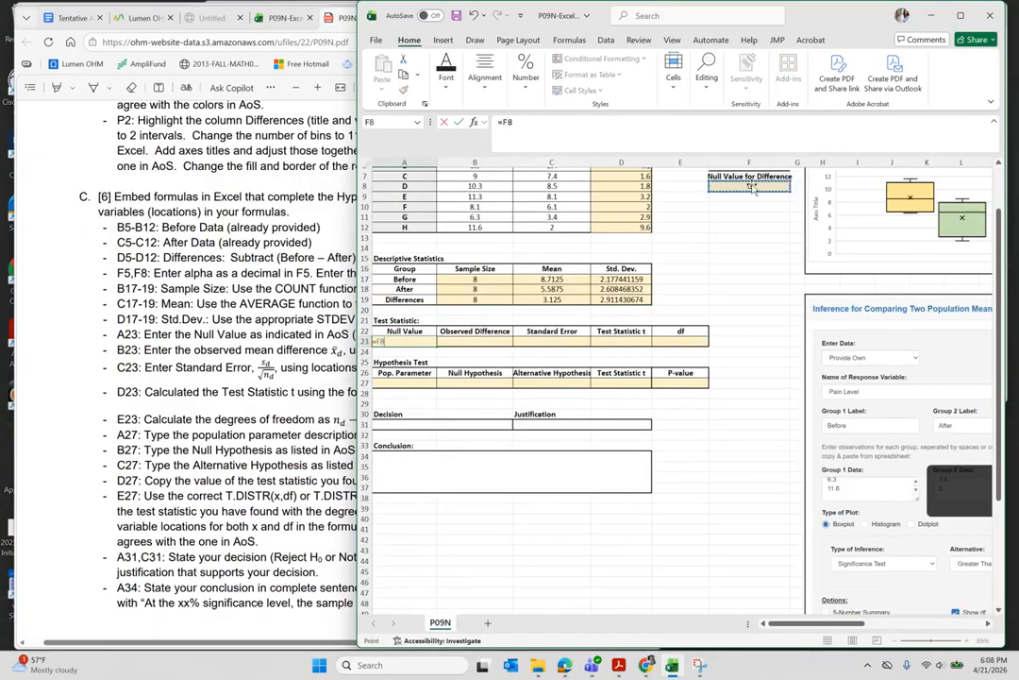
key(Return)
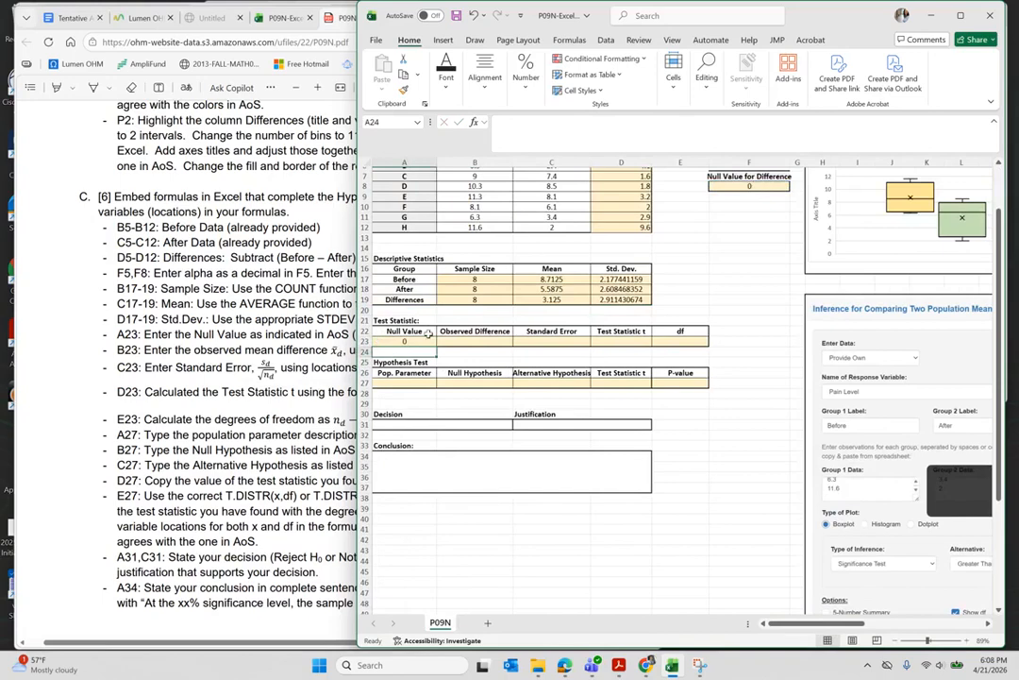
- Set Observed Difference B23 to =C19, showing 3.125, then bring up the instructions PDF
click(479, 339)
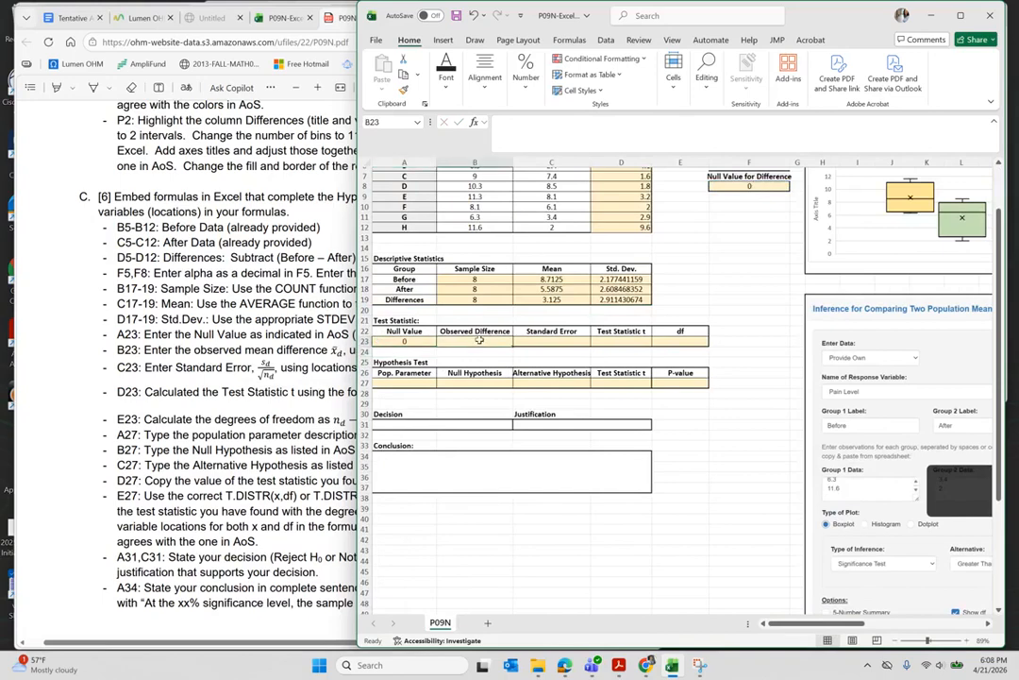
text(=)
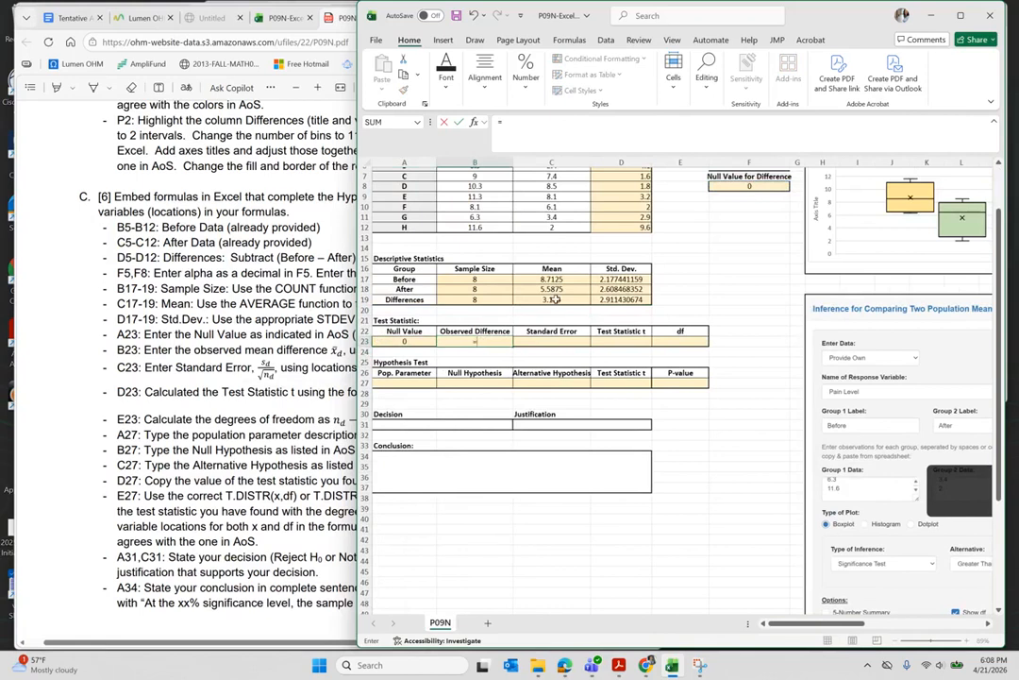
click(555, 299)
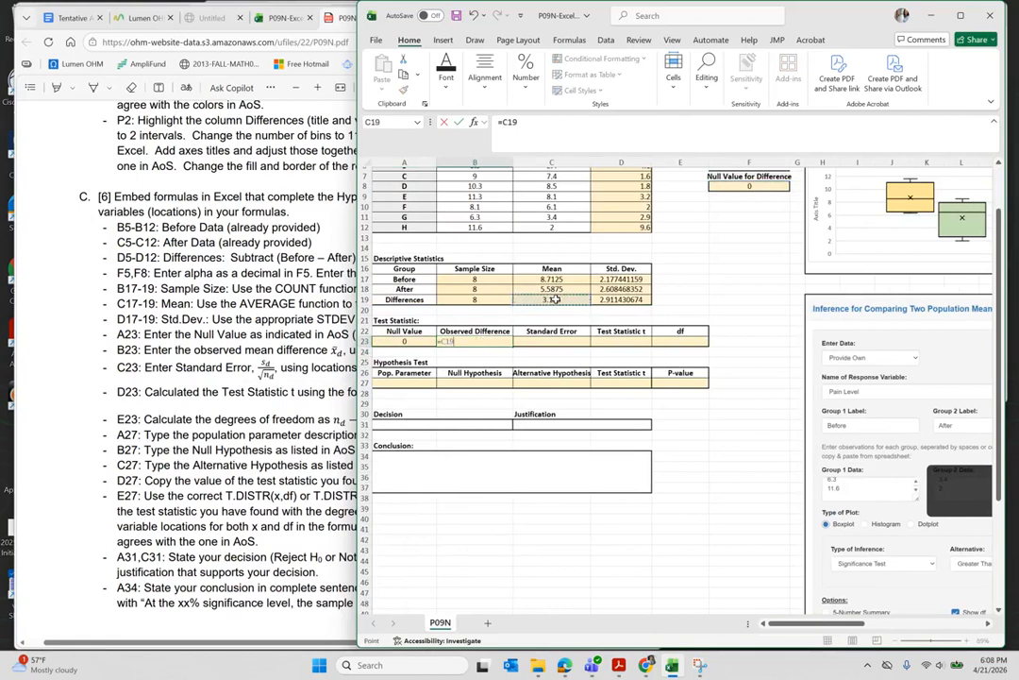
key(Return)
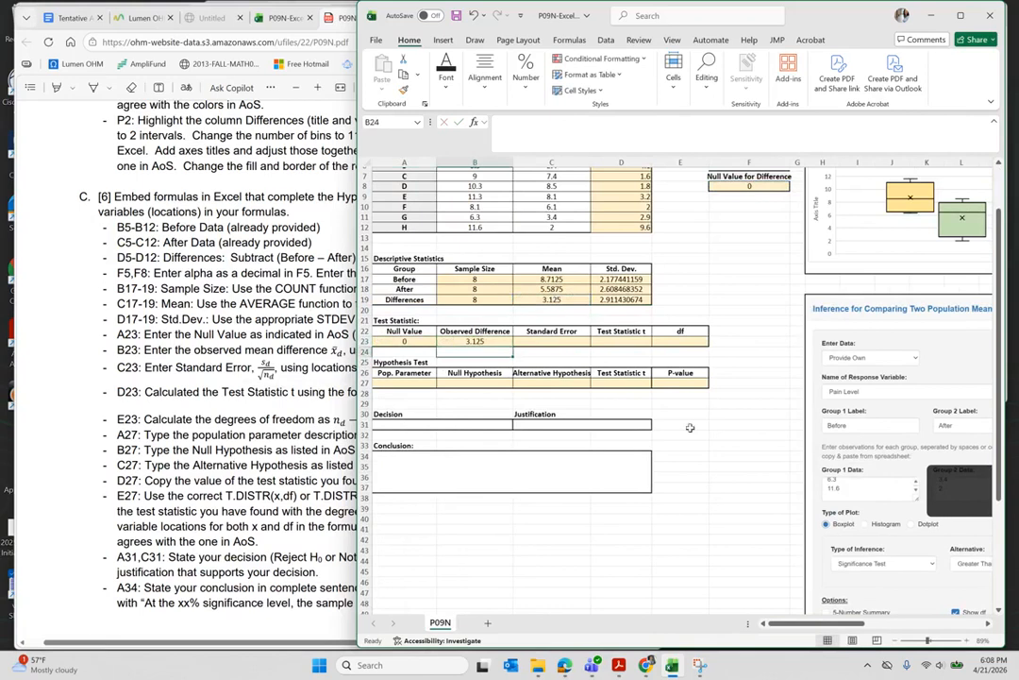
scroll(847, 458, right, 5)
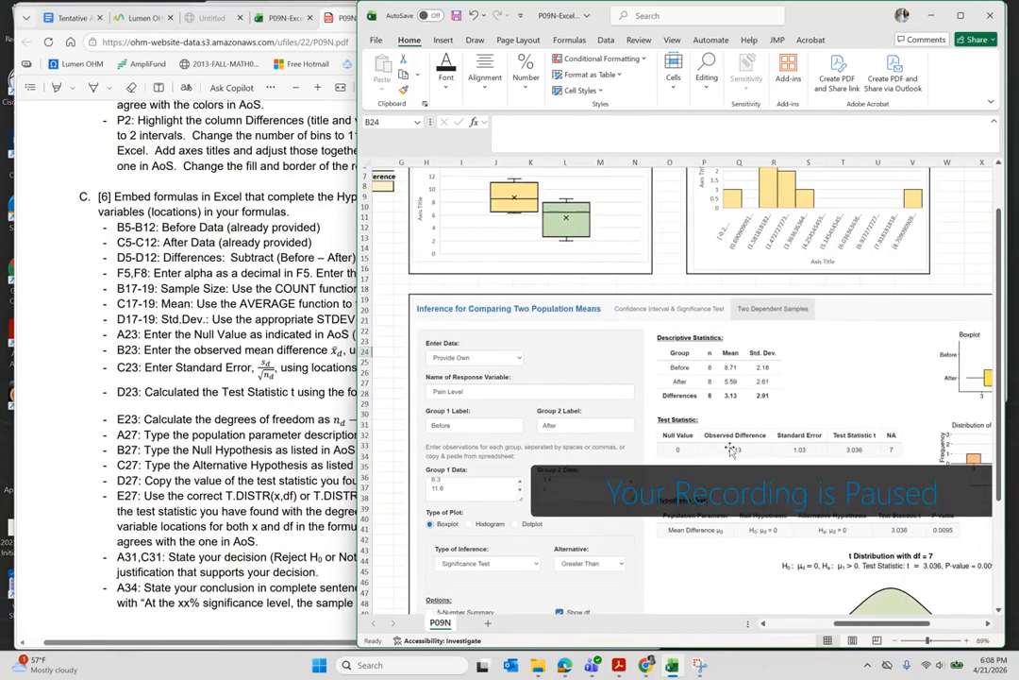
scroll(729, 450, left, 5)
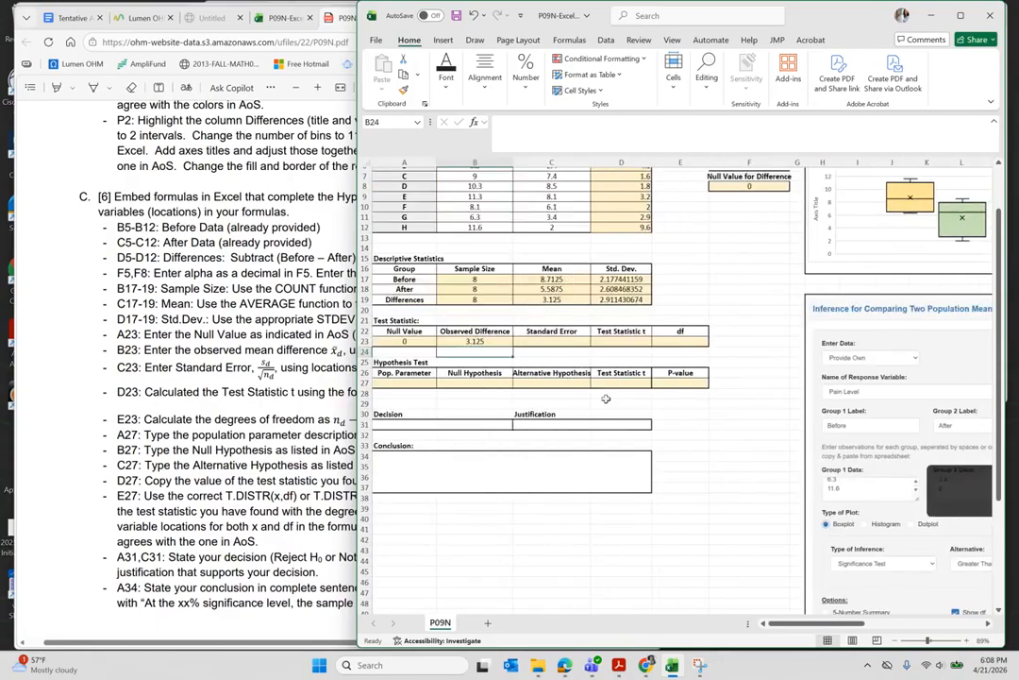
click(293, 385)
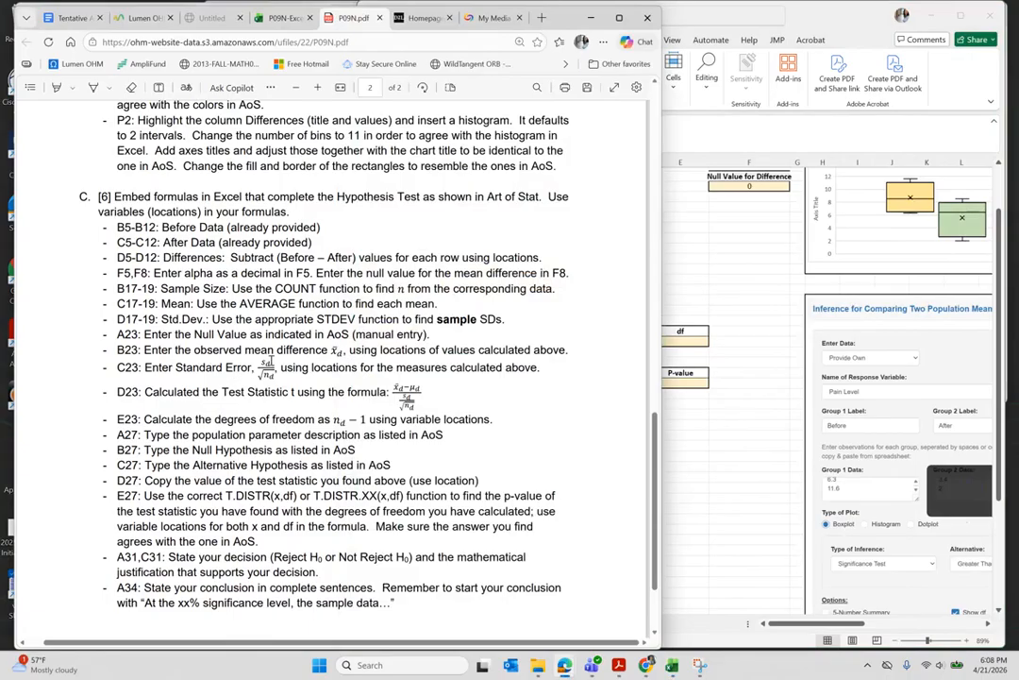
- Zoom the PDF onto the C23 standard error instruction, then go back to Excel
scroll(314, 363, up, 4)
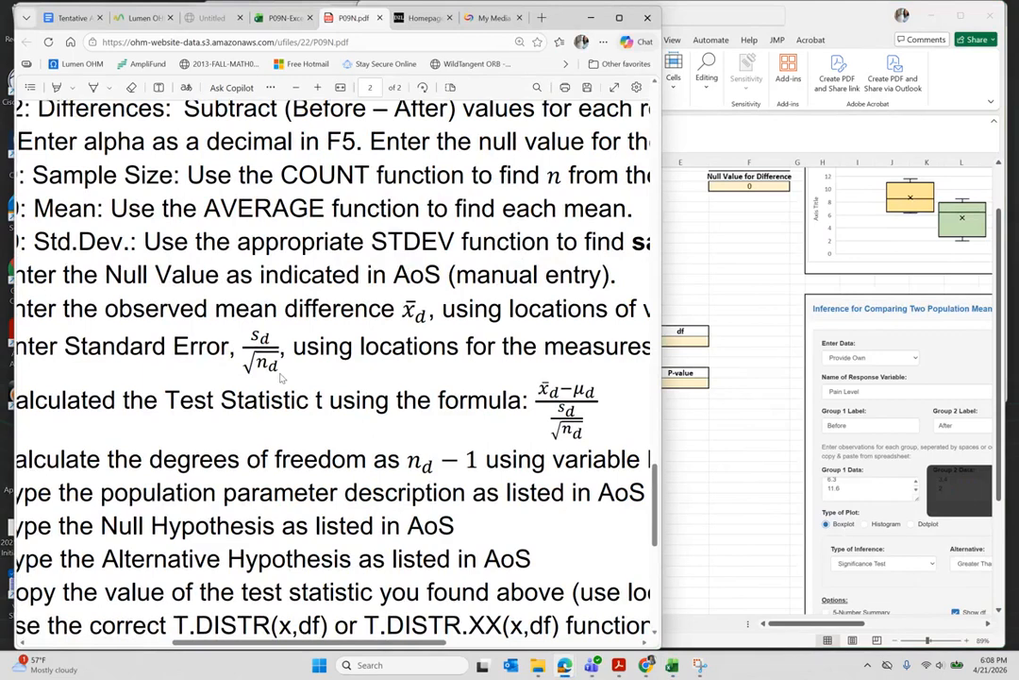
click(709, 280)
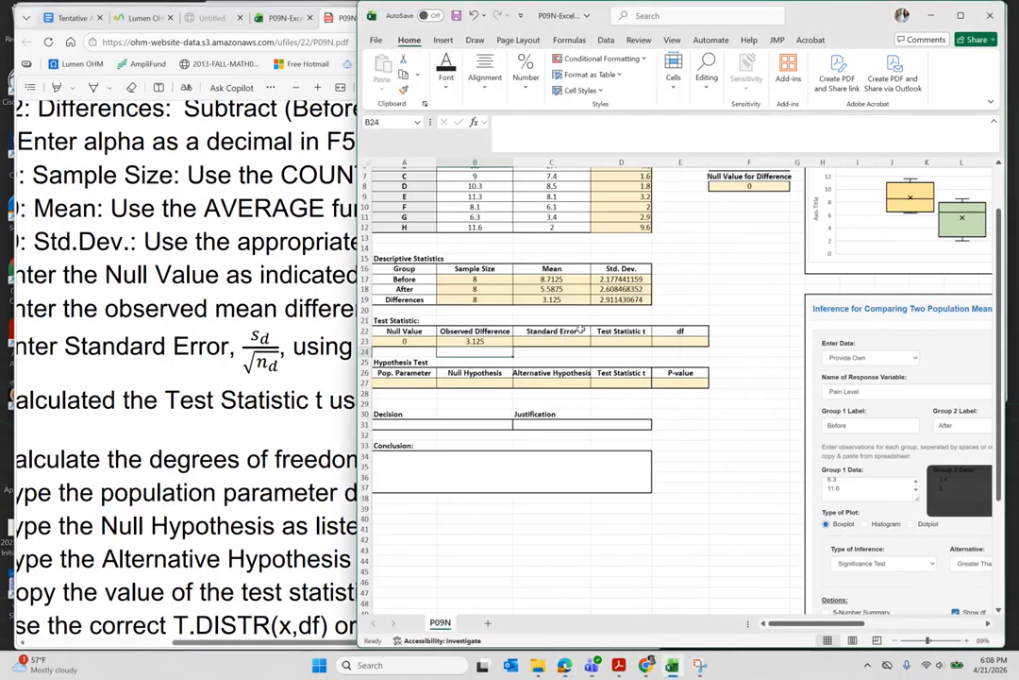
- Enter =D19/sqrt(B19) in Standard Error C23, giving 1.029346186
click(556, 341)
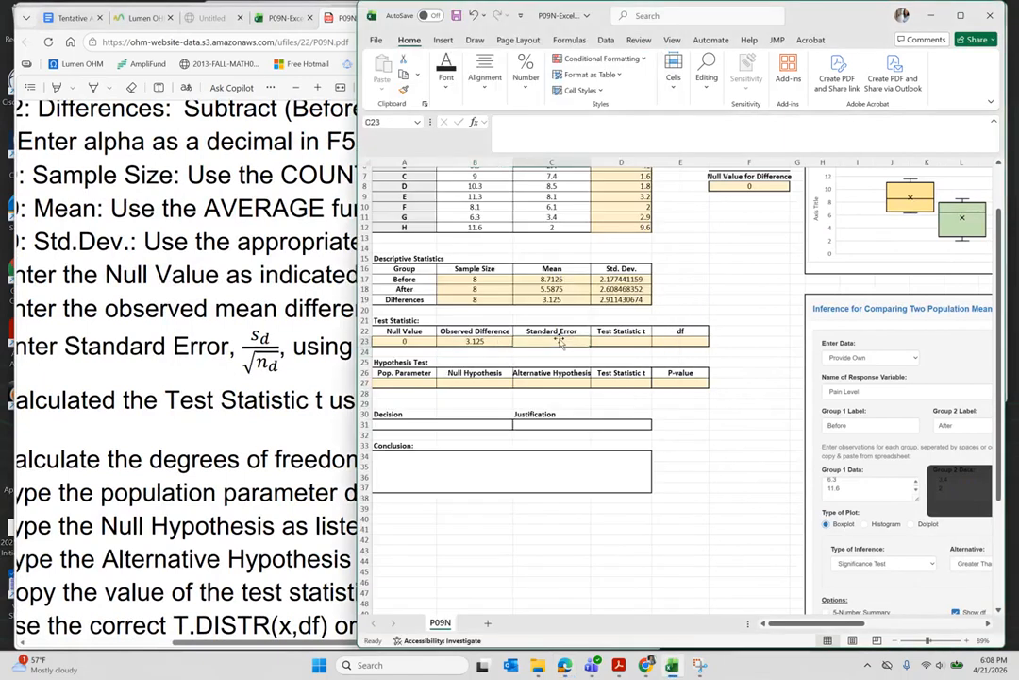
text(=)
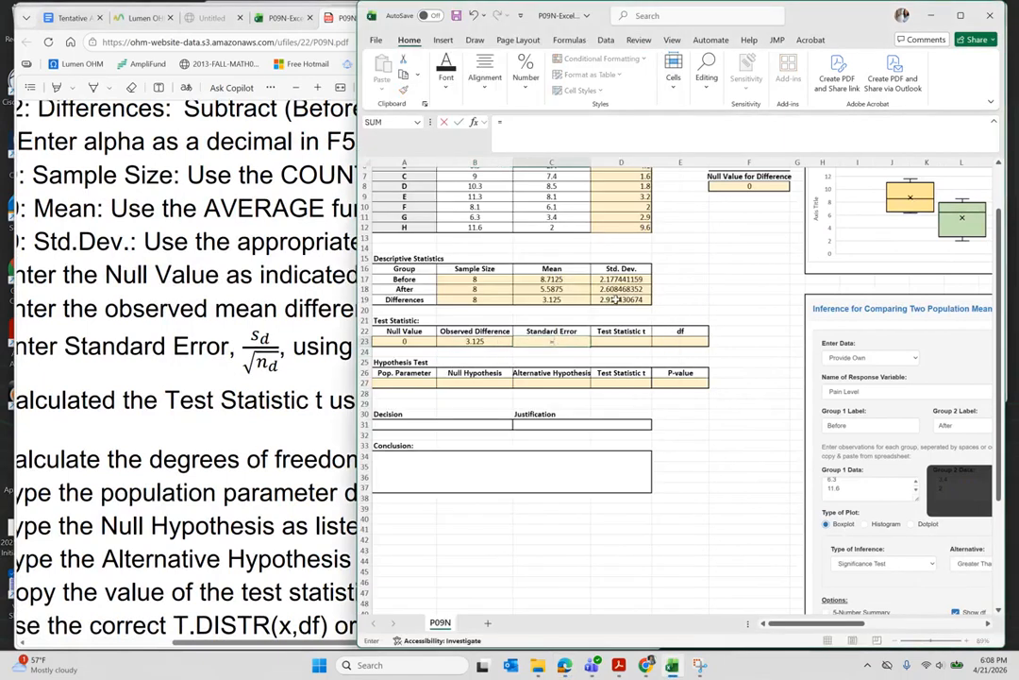
click(615, 299)
text(/)
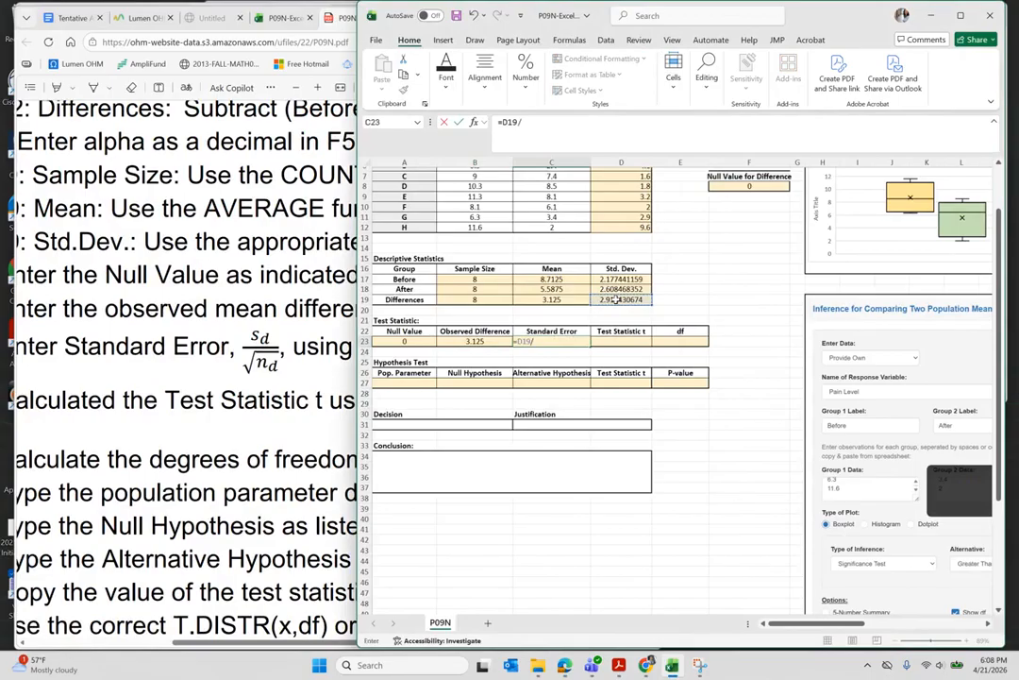
text(sqrt()
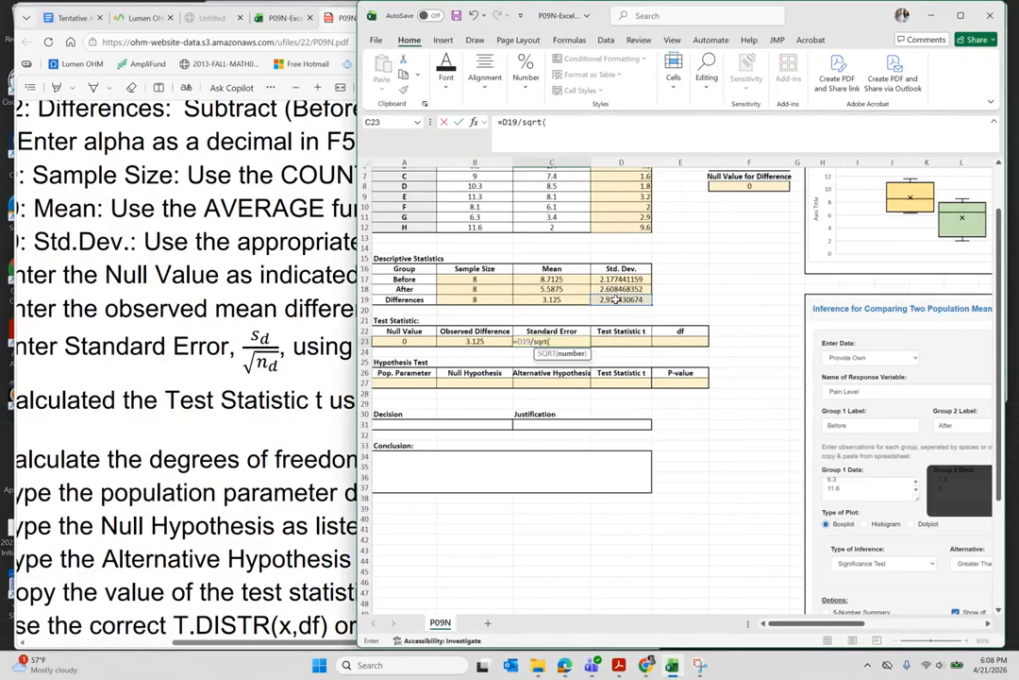
click(469, 299)
key(Return)
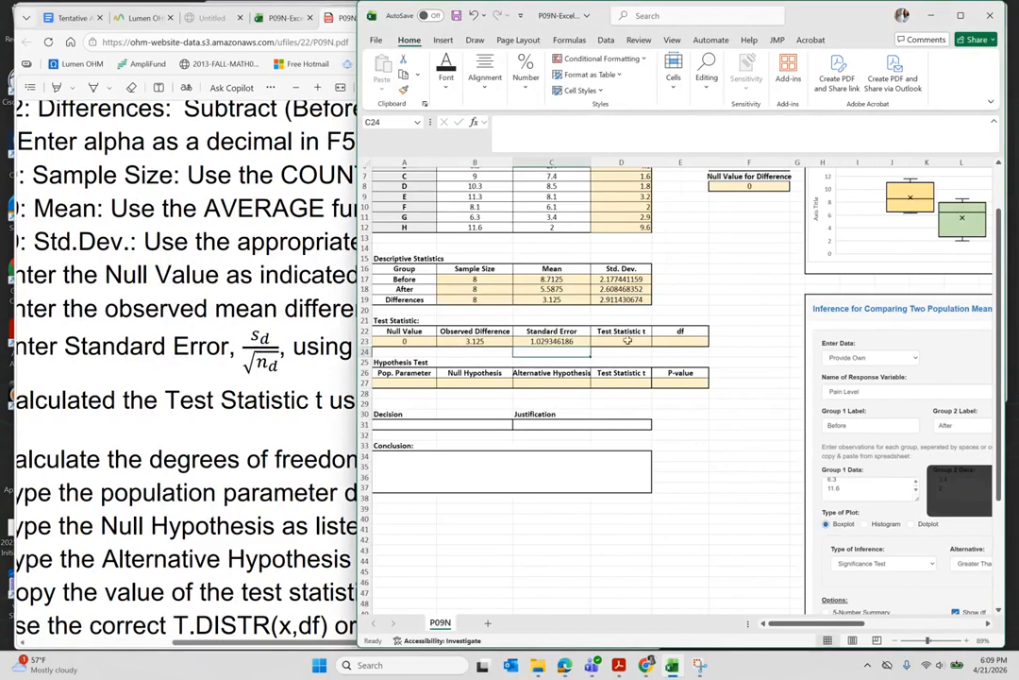
click(305, 392)
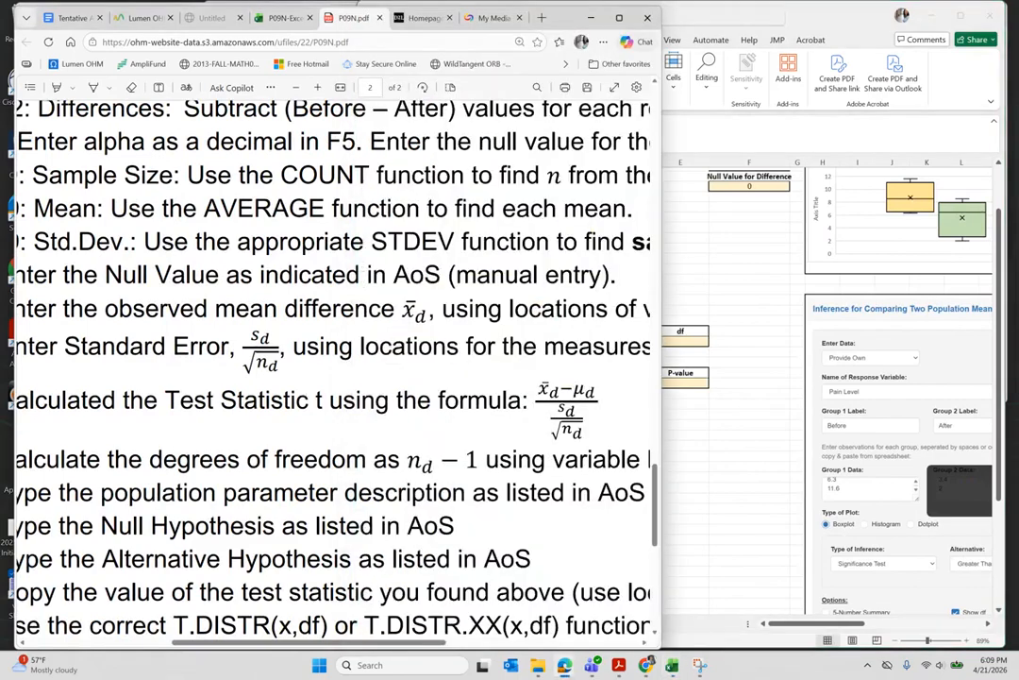
- Zoom the PDF out to section C's list and back in on the D23 test statistic formula
ctrl+scroll(306, 391, down, 5)
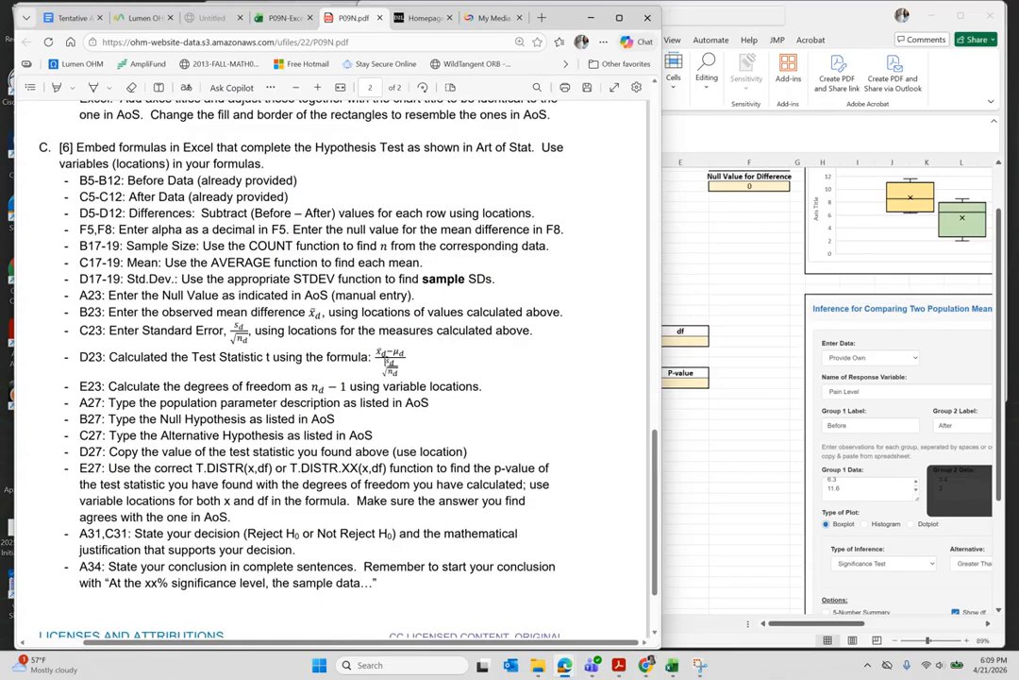
ctrl+scroll(395, 354, up, 4)
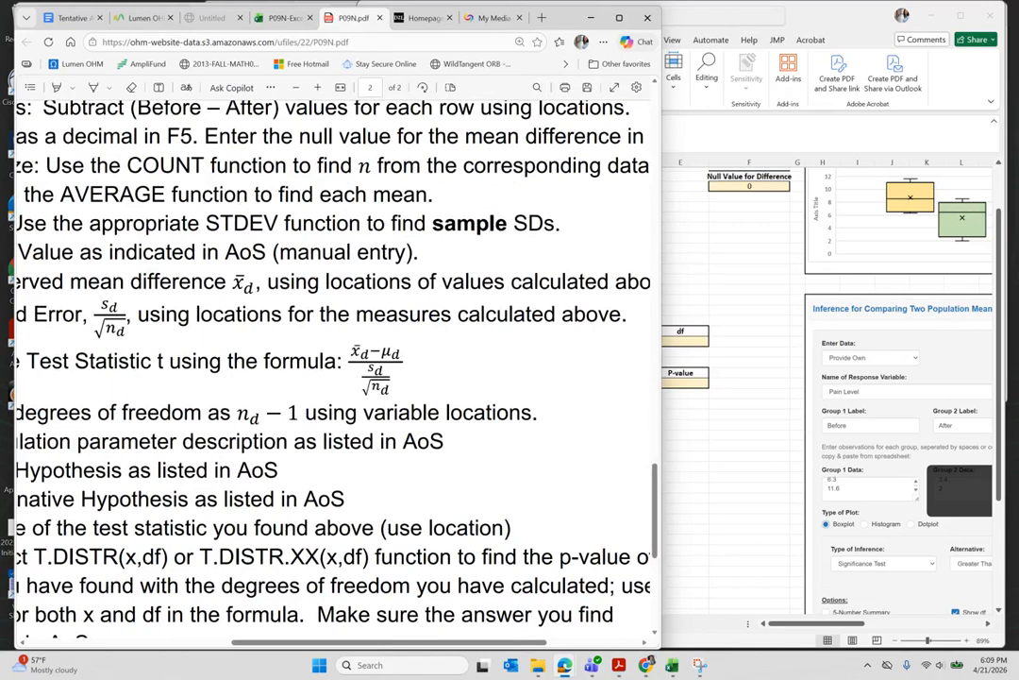
- Enter =(B23-A23)/C23 in Test Statistic cell D23, giving 3.035907687
click(700, 445)
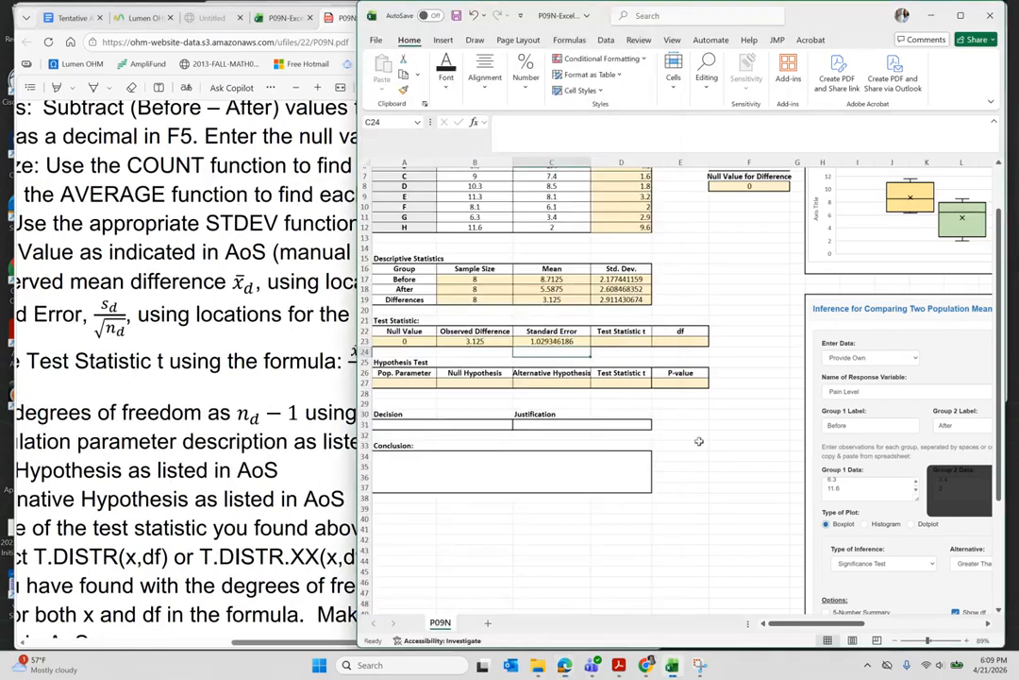
click(614, 342)
text(=)
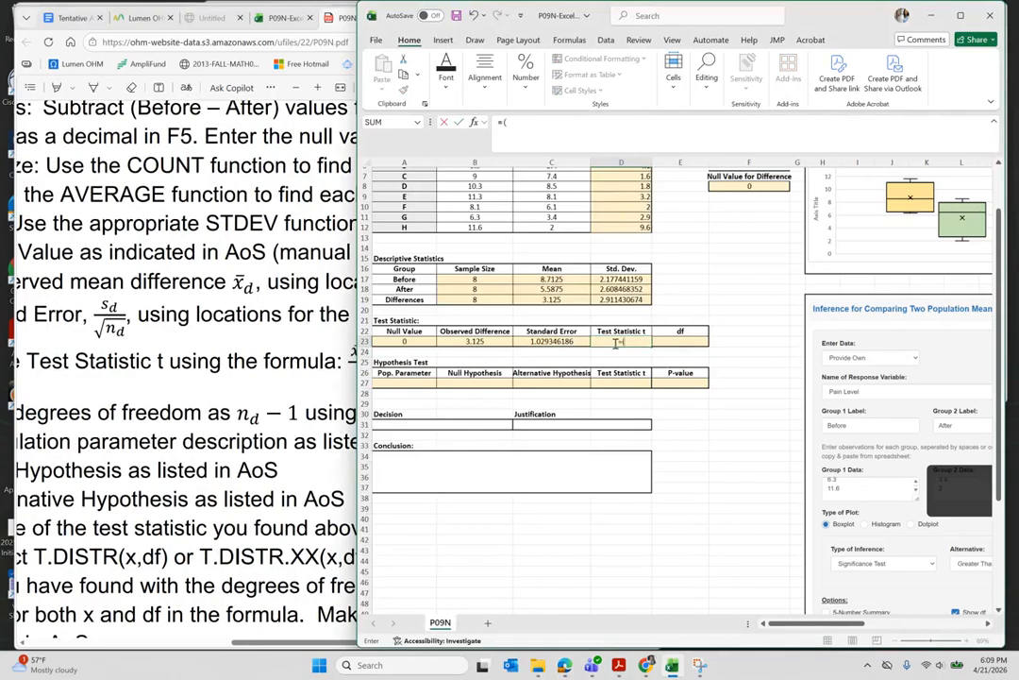
text(()
click(474, 341)
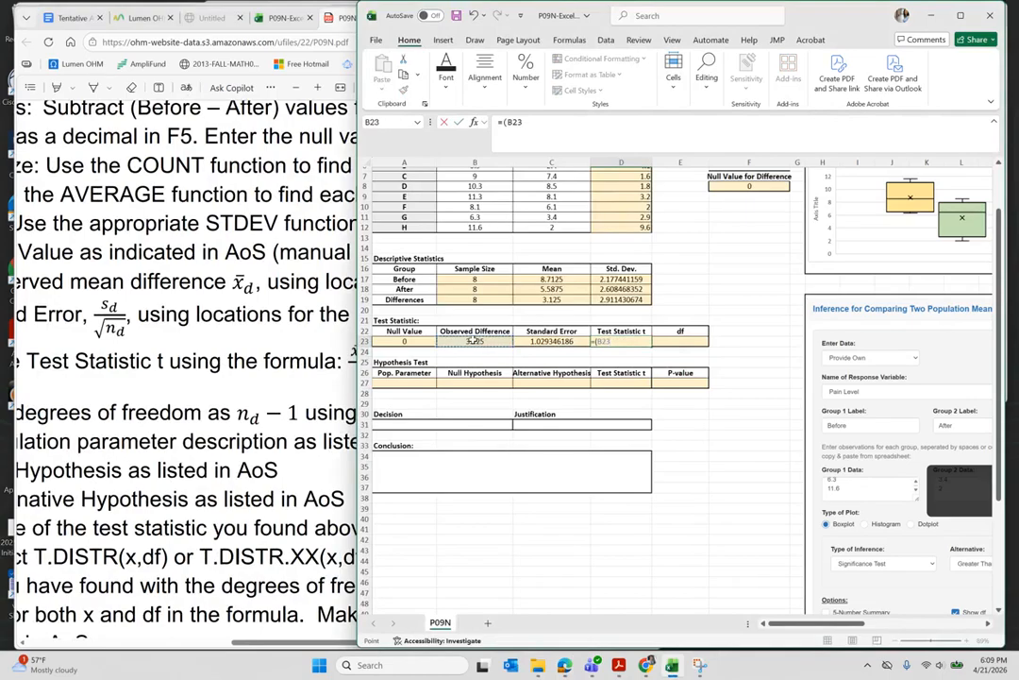
text(-)
click(402, 343)
text()/)
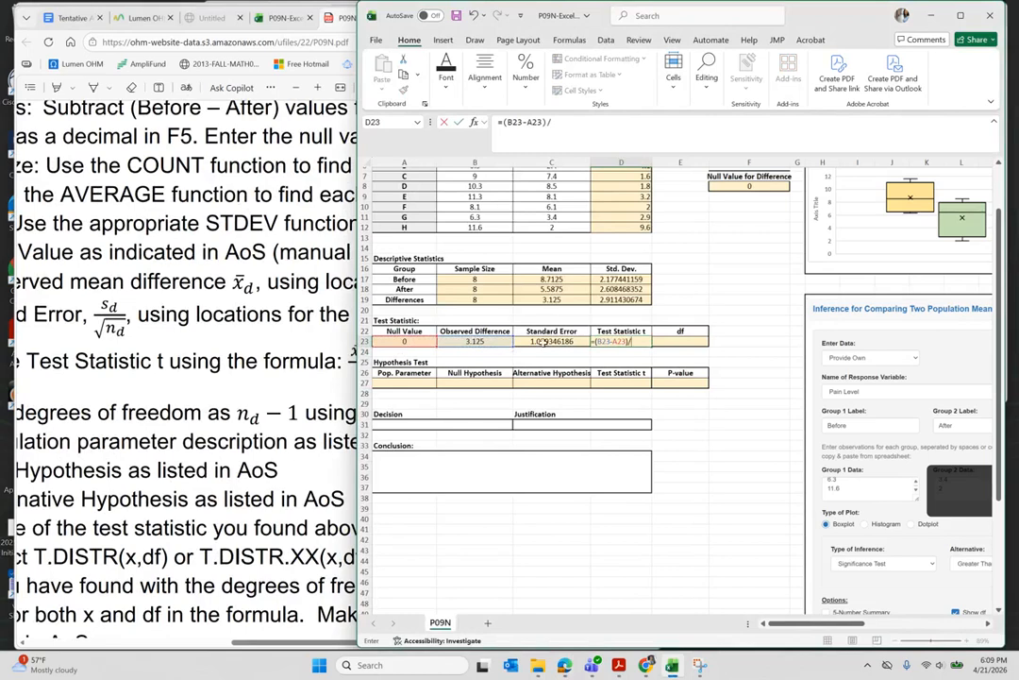
click(545, 343)
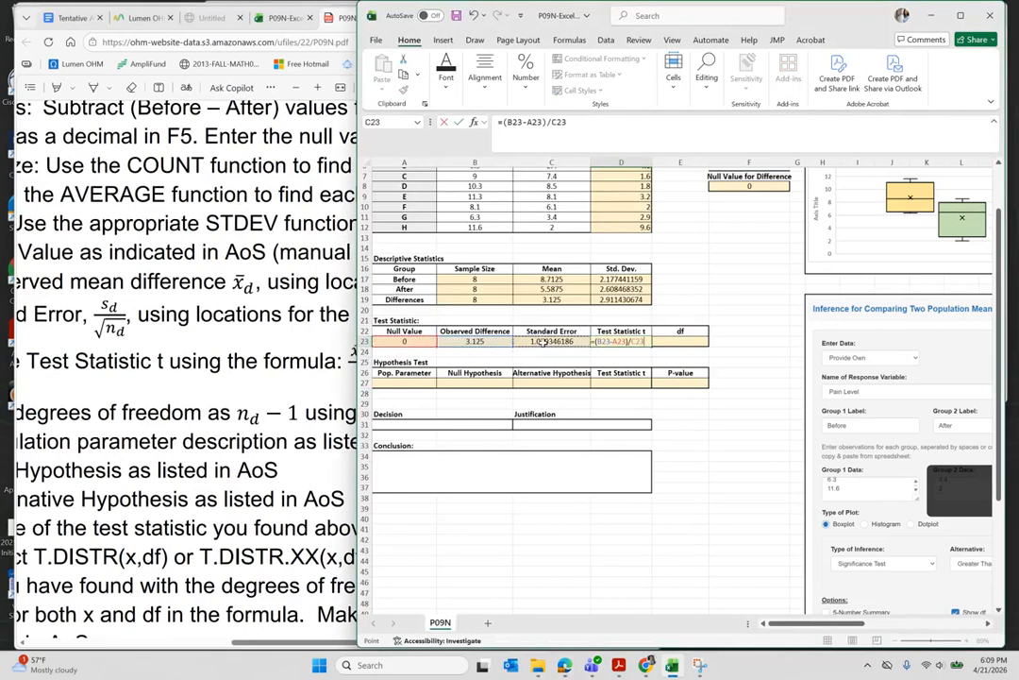
key(Return)
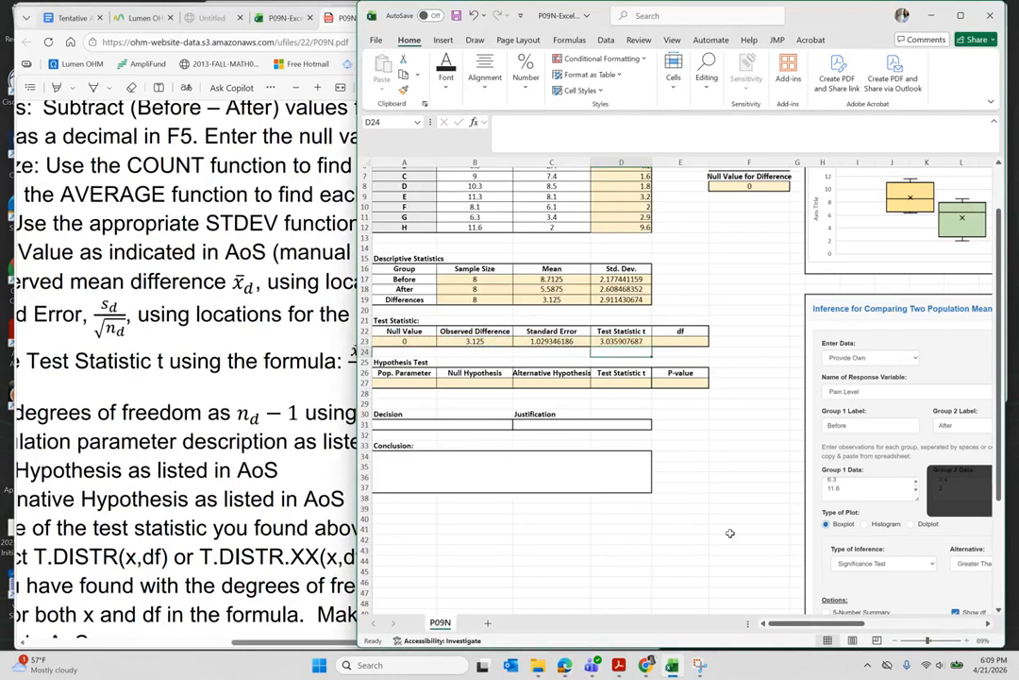
- Check the Inference panel and the instructions PDF for the df item
scroll(730, 533, right, 6)
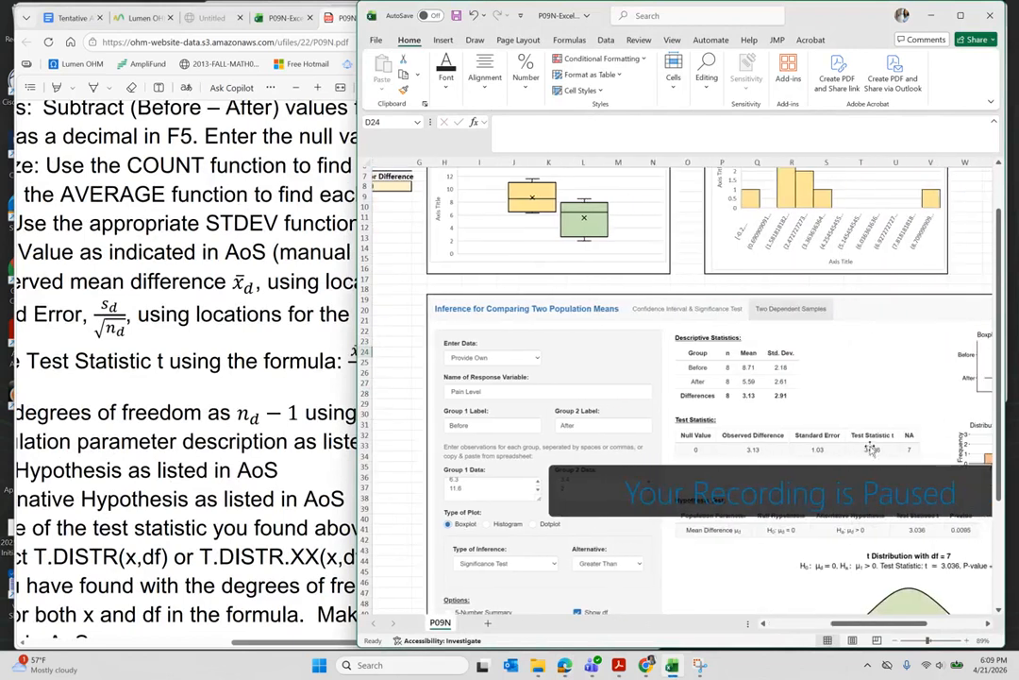
scroll(661, 489, left, 6)
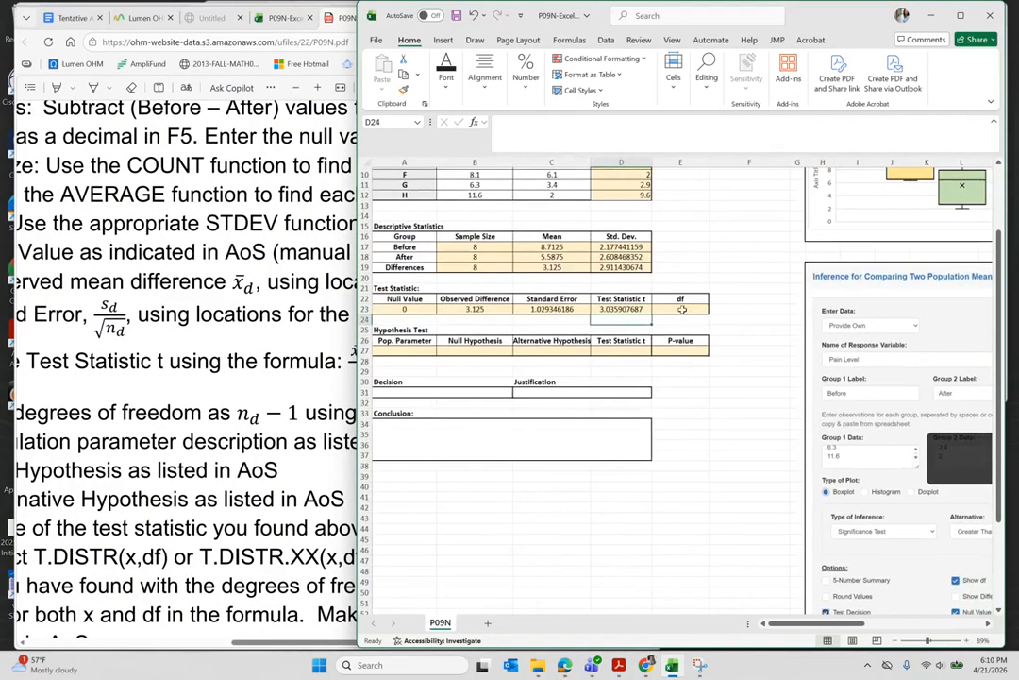
click(245, 464)
scroll(245, 464, down, 3)
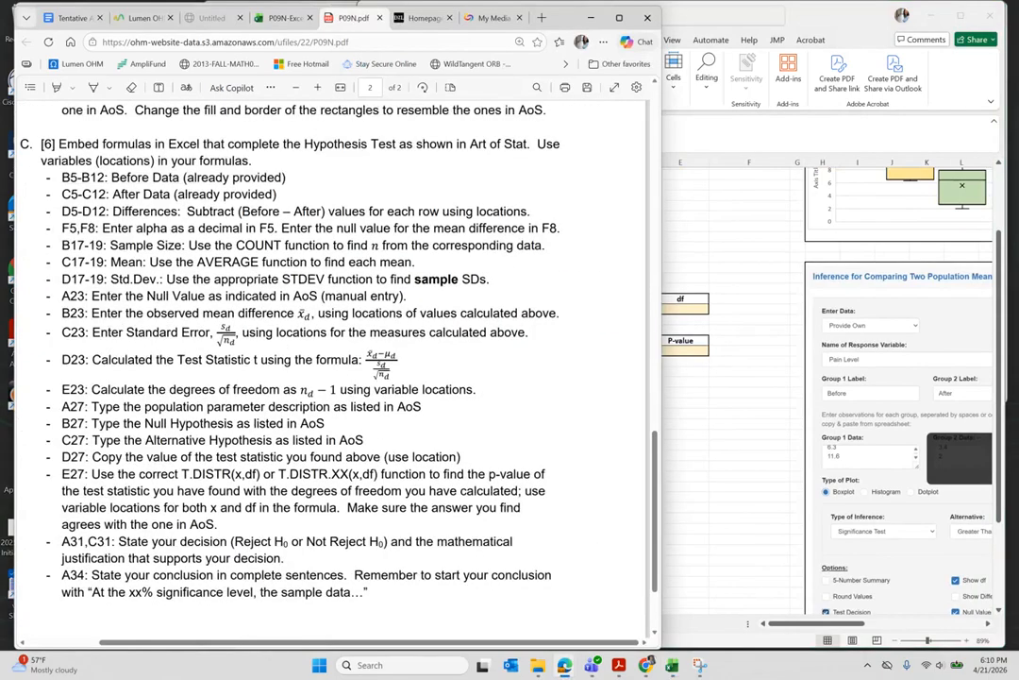
- Enter =B19-1 in df cell E23, giving 7, then bring up the instructions PDF
click(687, 307)
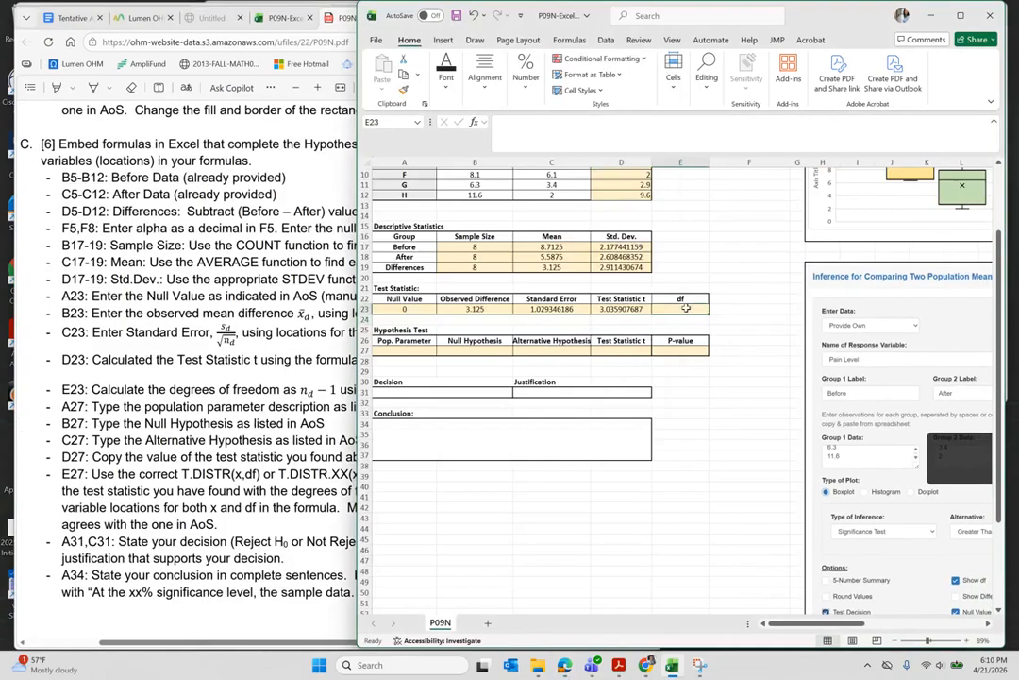
text(=)
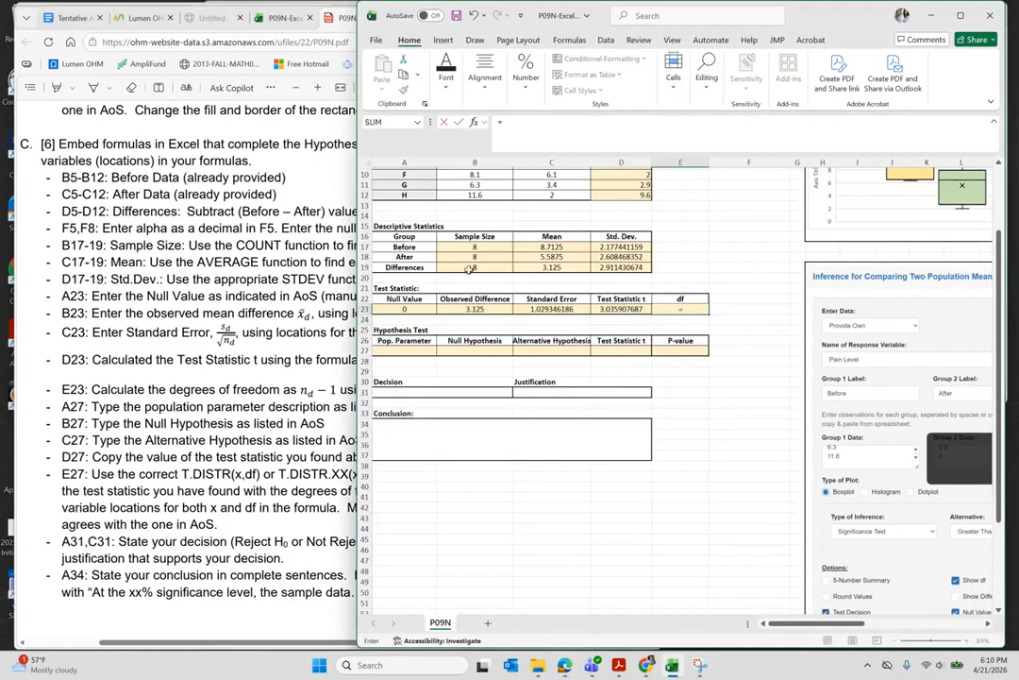
click(469, 269)
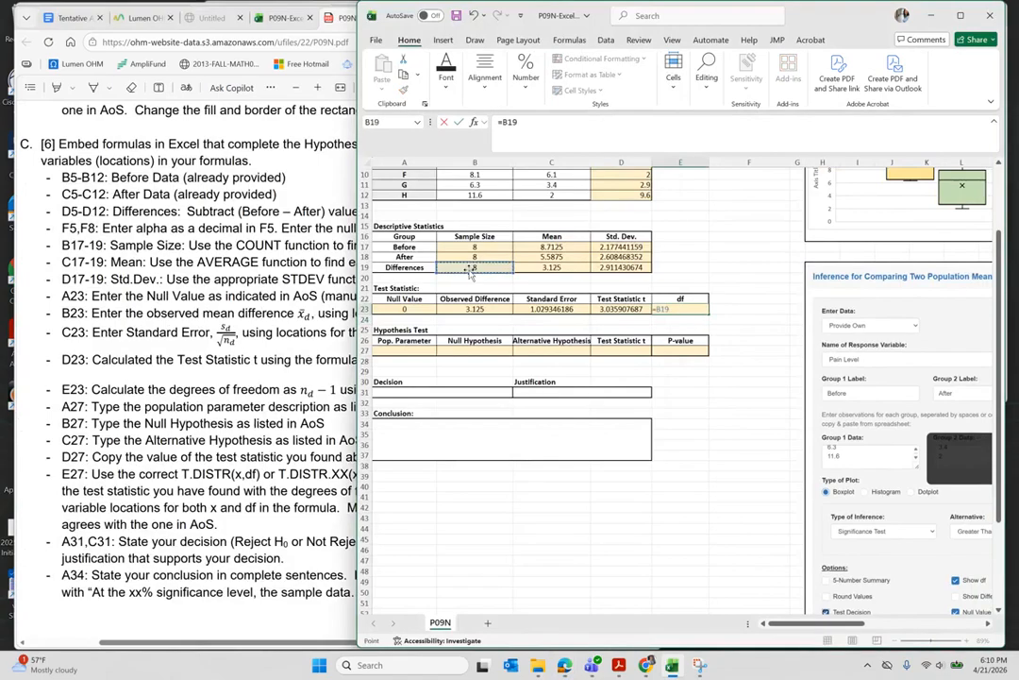
text(-1)
key(Return)
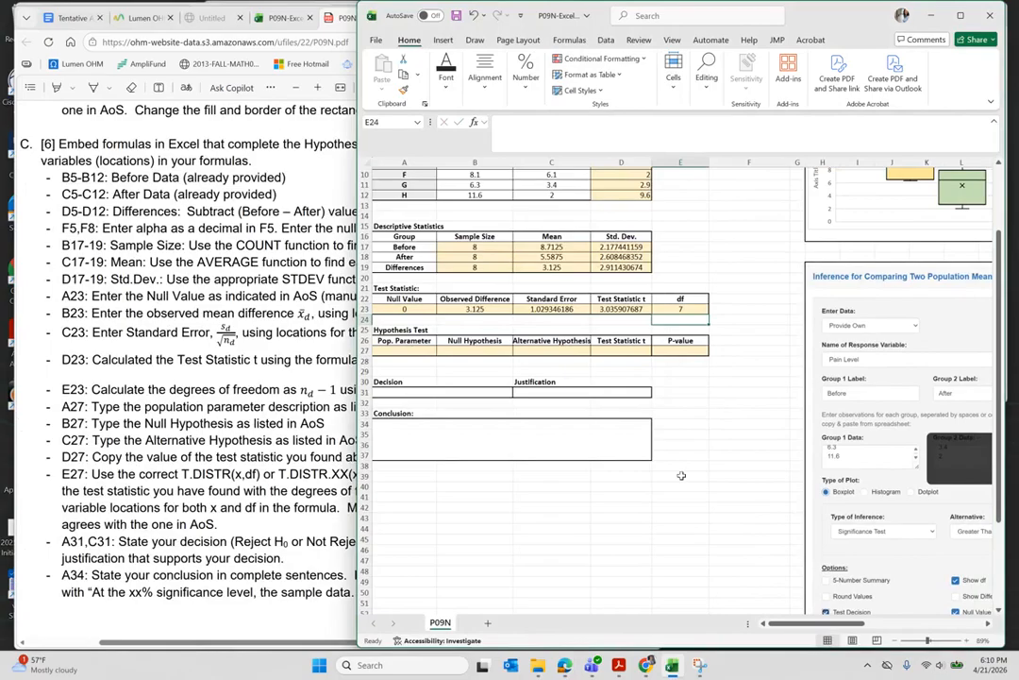
click(138, 363)
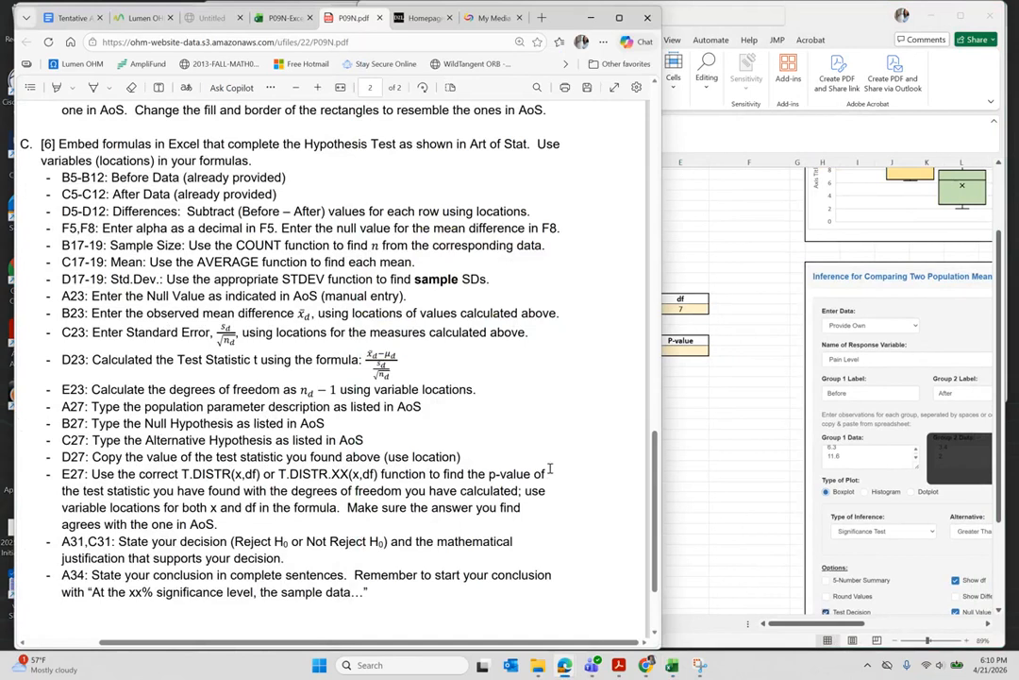
click(895, 468)
scroll(895, 468, right, 10)
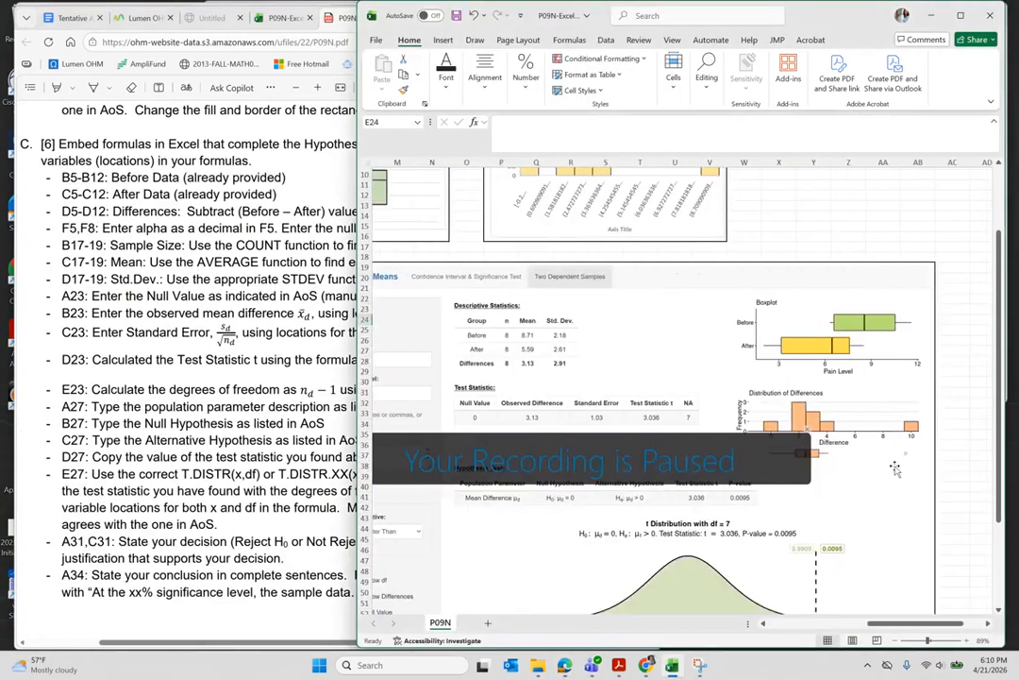
scroll(542, 507, down, 2)
scroll(542, 507, down, 3)
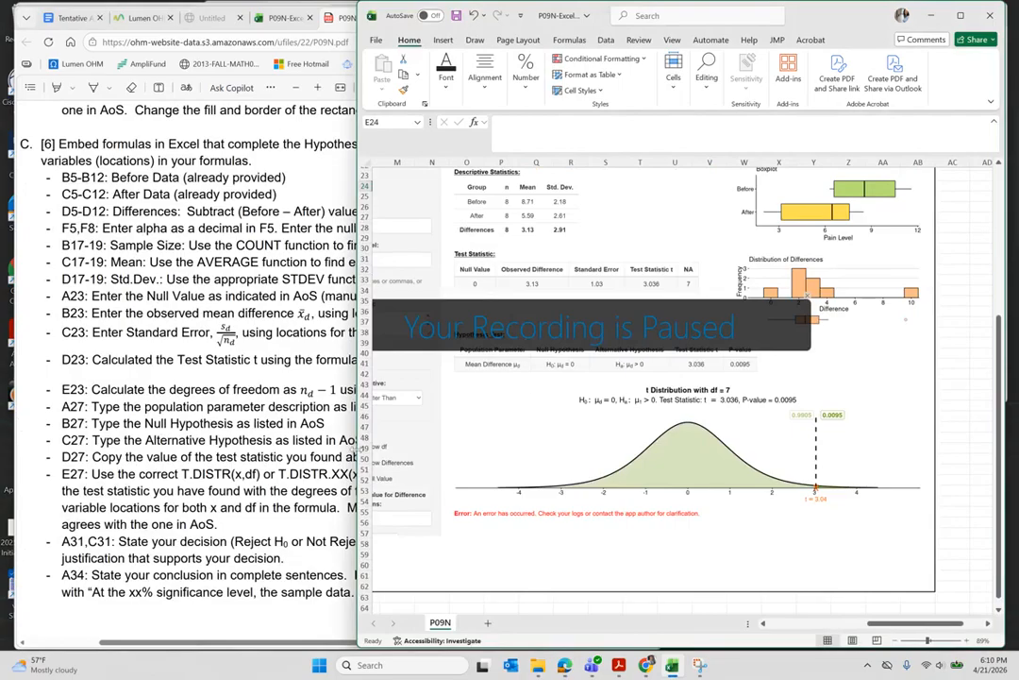
scroll(498, 412, right, 1)
scroll(497, 412, up, 7)
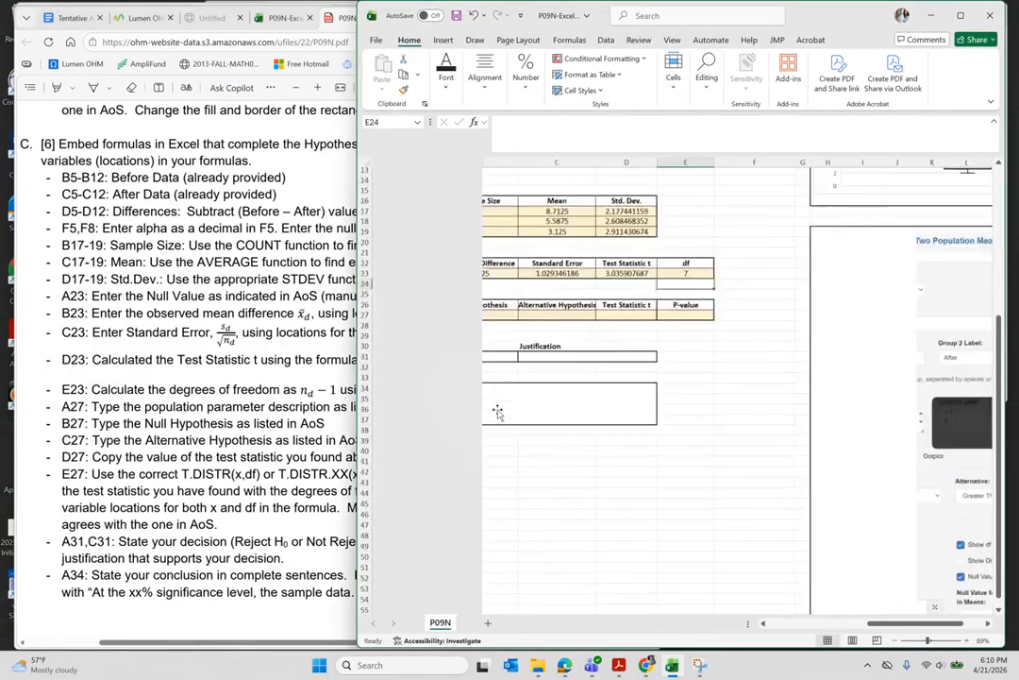
scroll(639, 412, left, 1)
scroll(572, 427, right, 1)
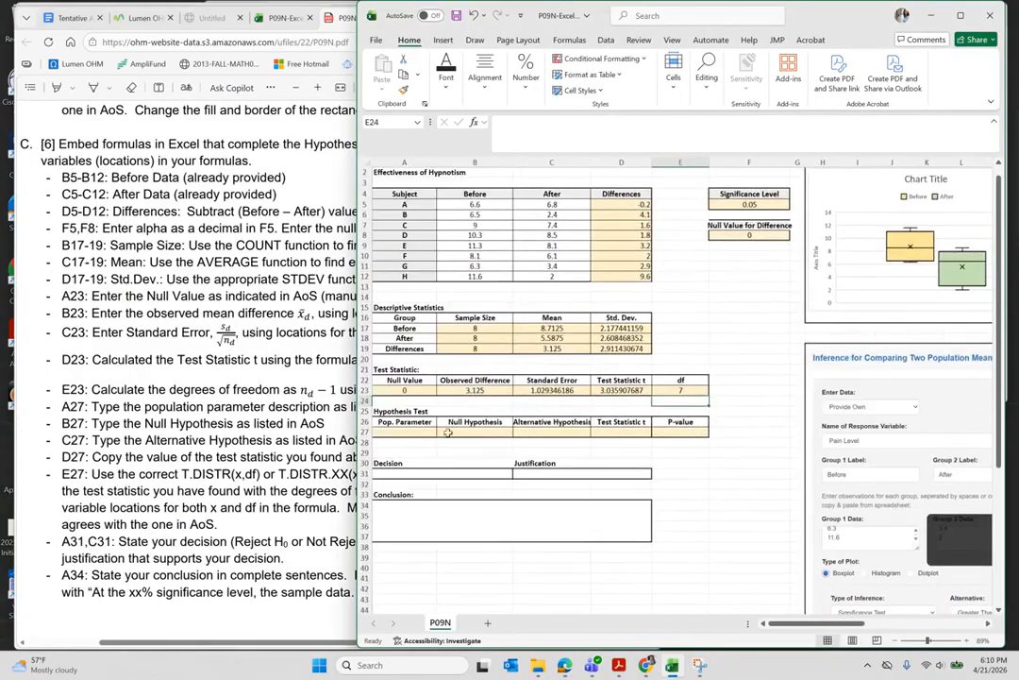
click(410, 432)
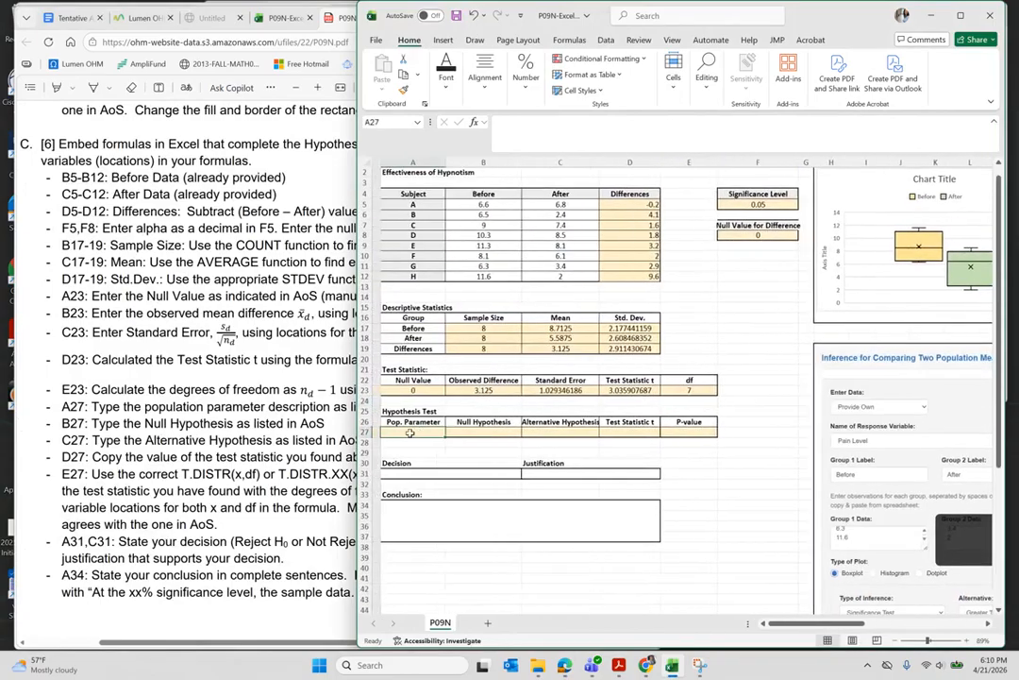
- Enter 'Mean Difference μd' in A27, inserting μ from the Greek symbol picker
ctrl+scroll(410, 432, up, 3)
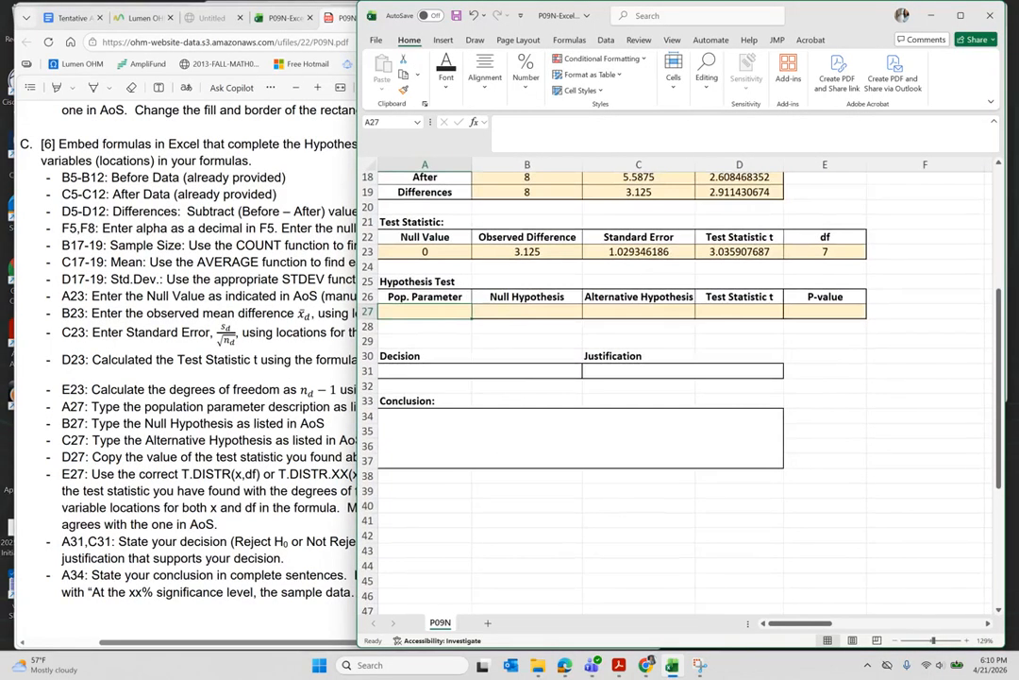
text(Mean Difference)
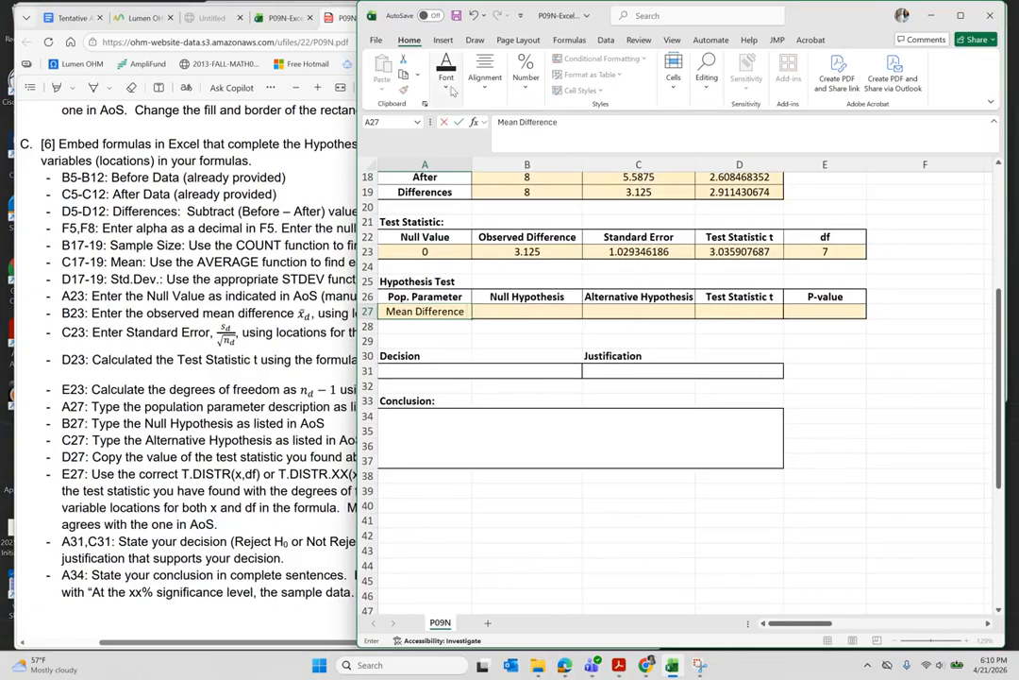
click(443, 40)
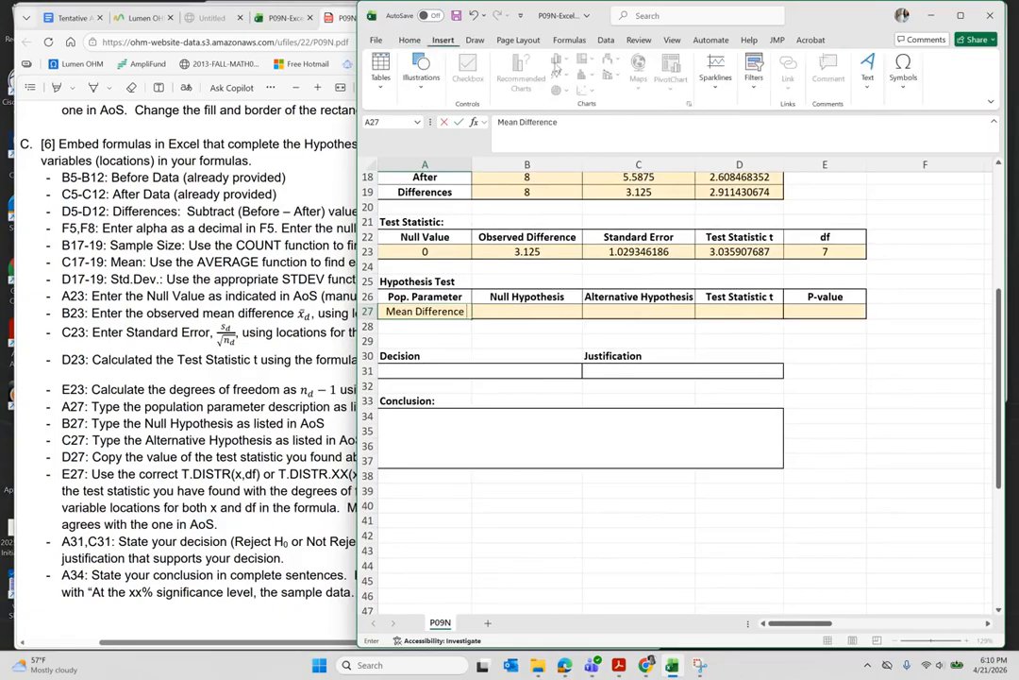
click(903, 75)
click(929, 119)
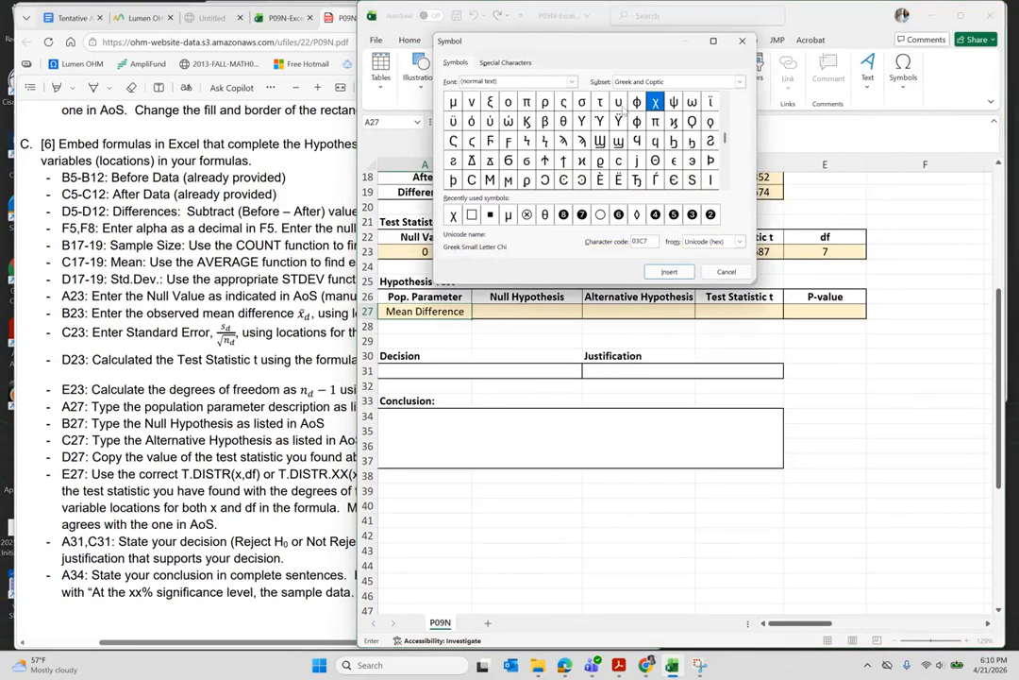
click(453, 106)
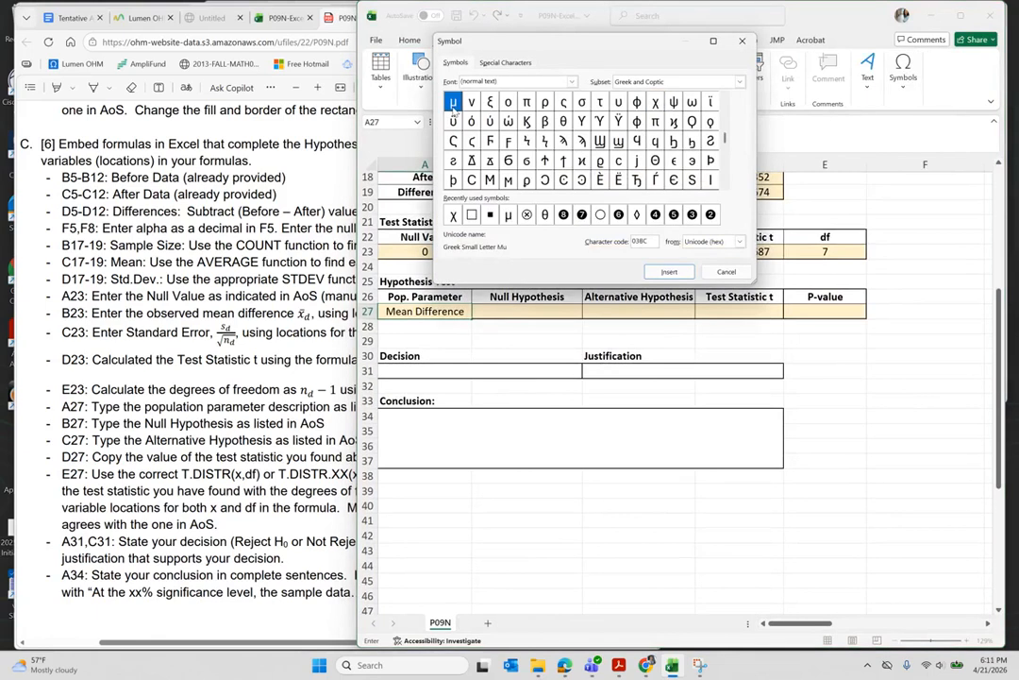
click(669, 271)
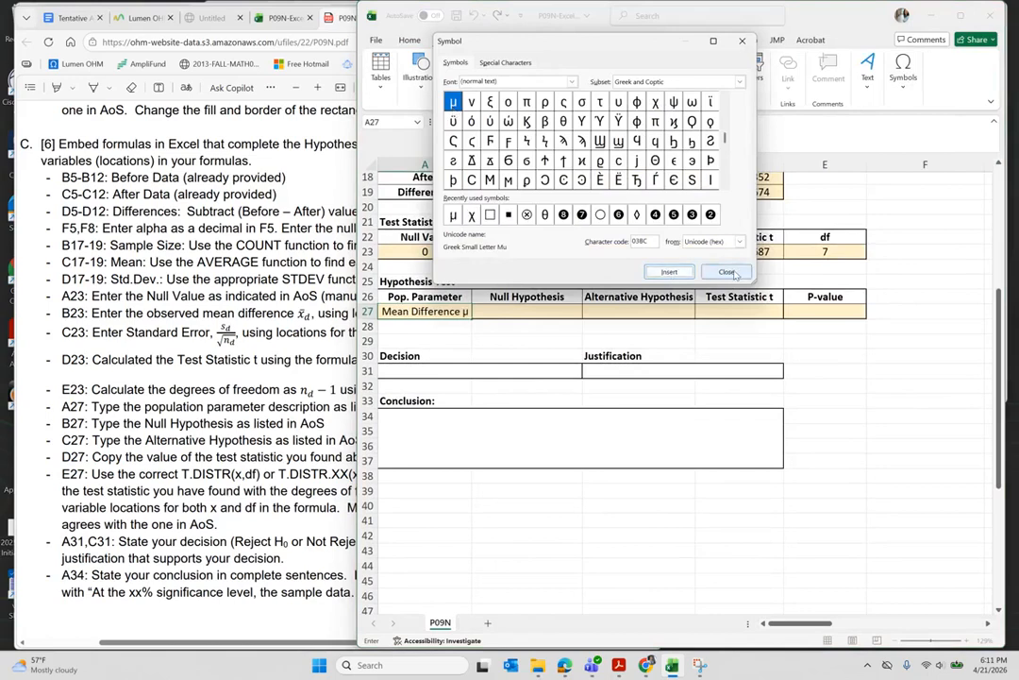
click(728, 271)
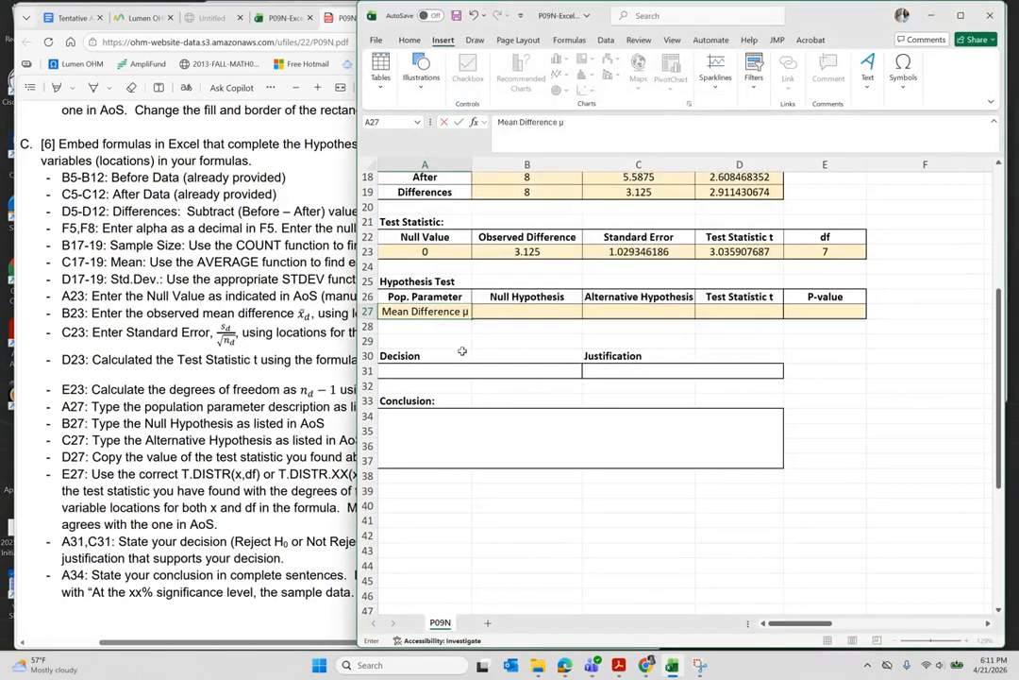
text(d)
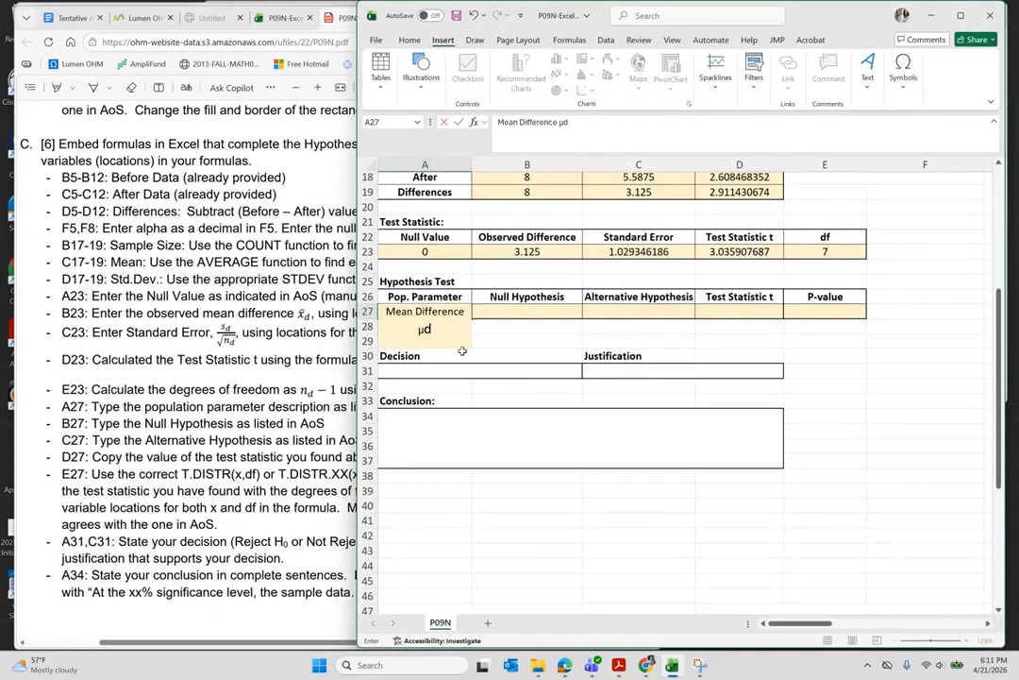
key(Return)
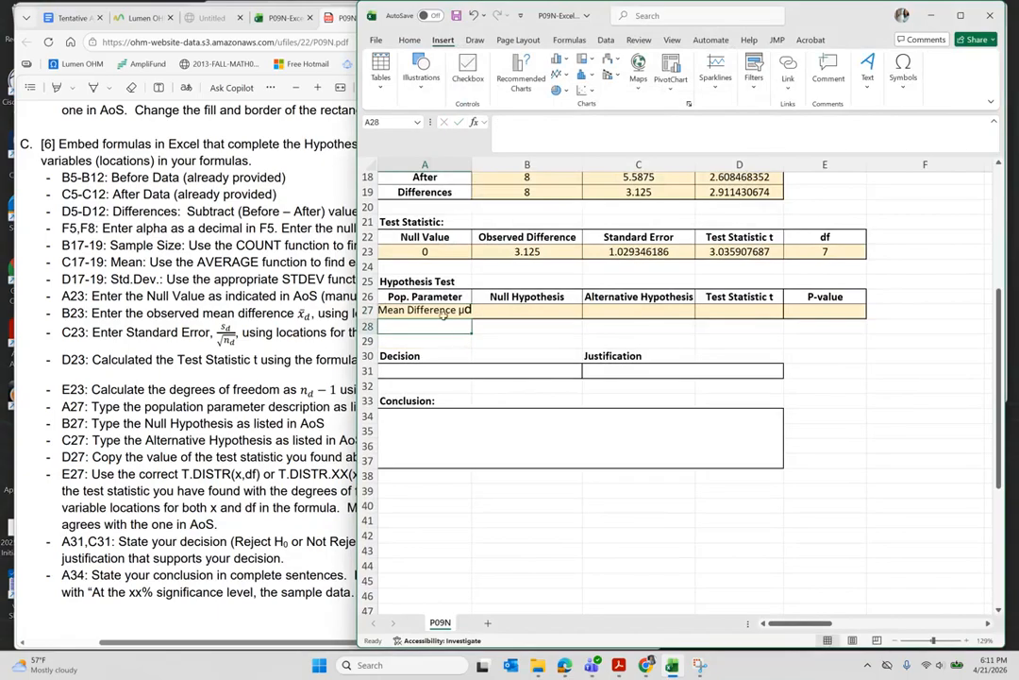
- Reset the oversized d in A27 back to normal font size
key(Up)
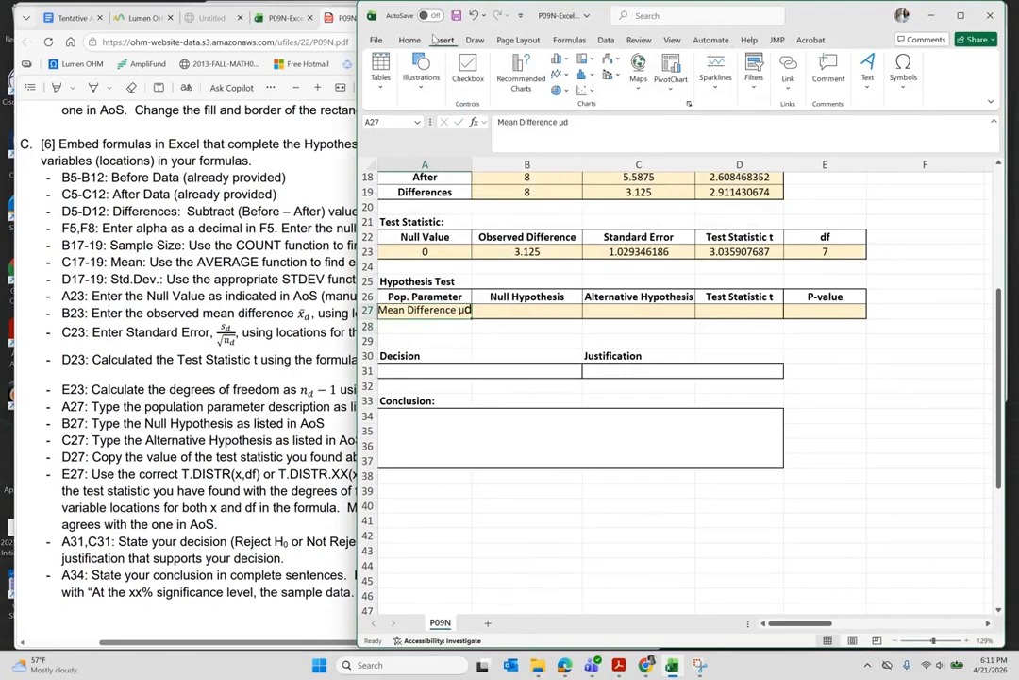
click(408, 39)
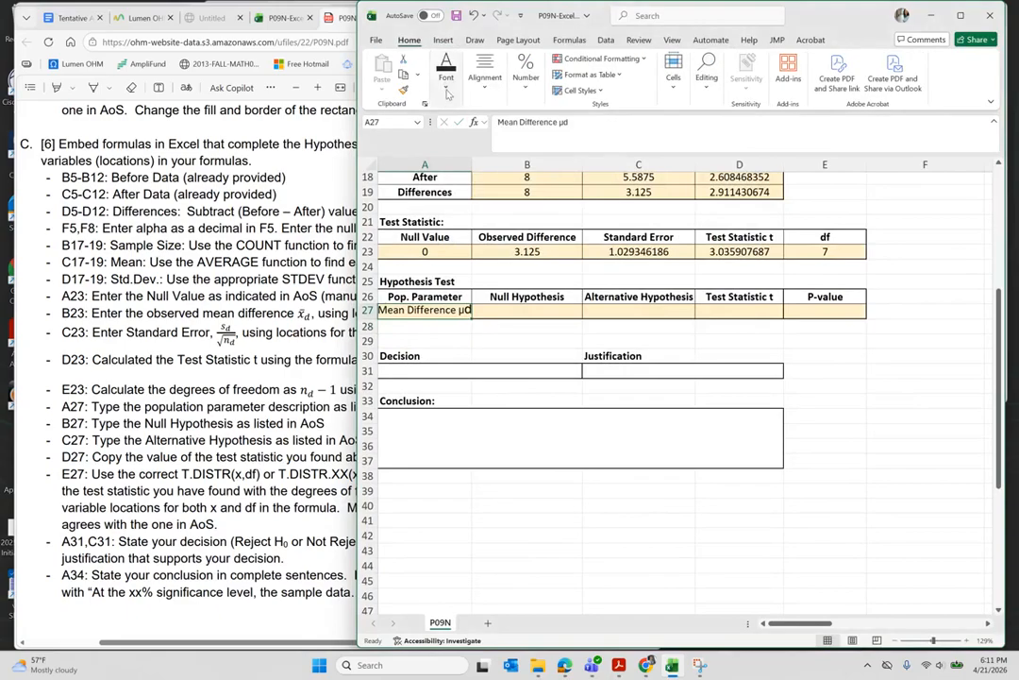
click(447, 75)
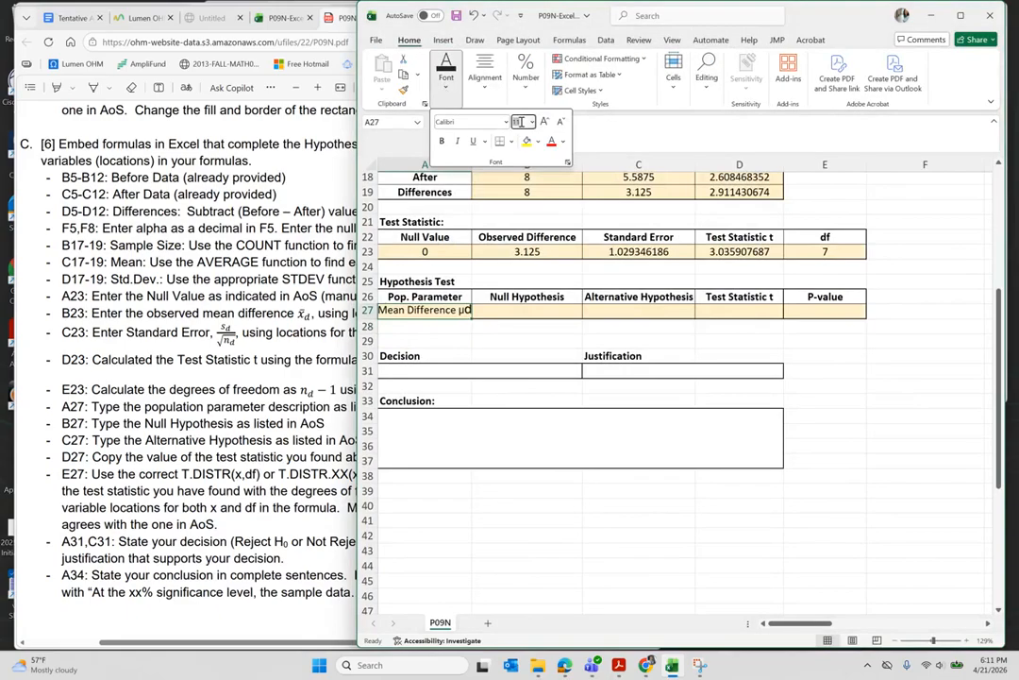
key(Return)
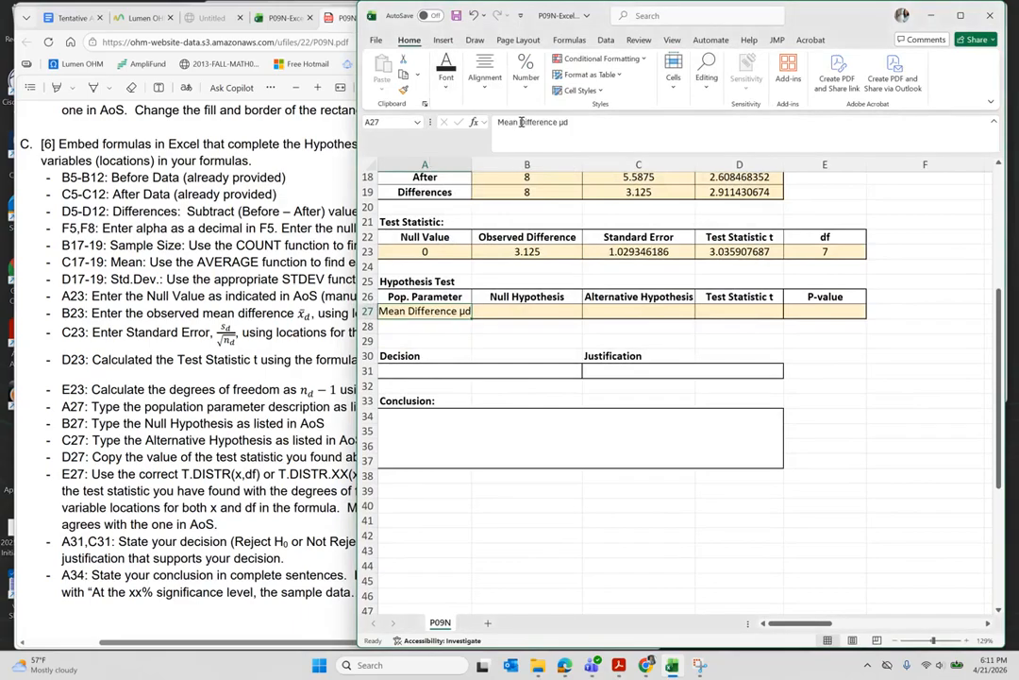
- Copy the μd text from A27 to reuse in the hypothesis cells
click(521, 310)
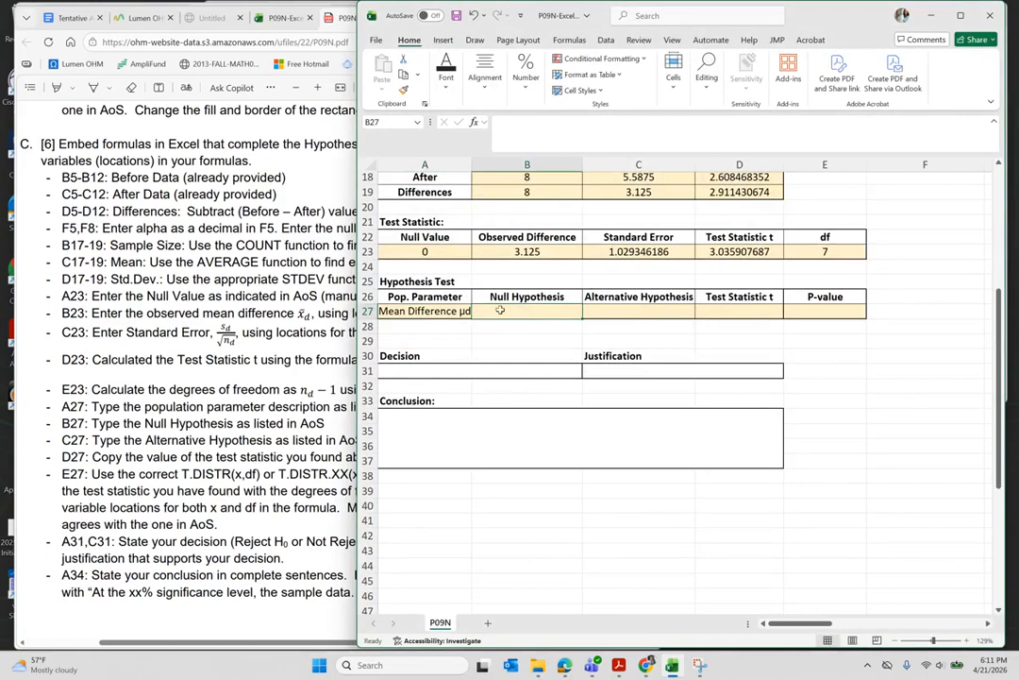
click(430, 310)
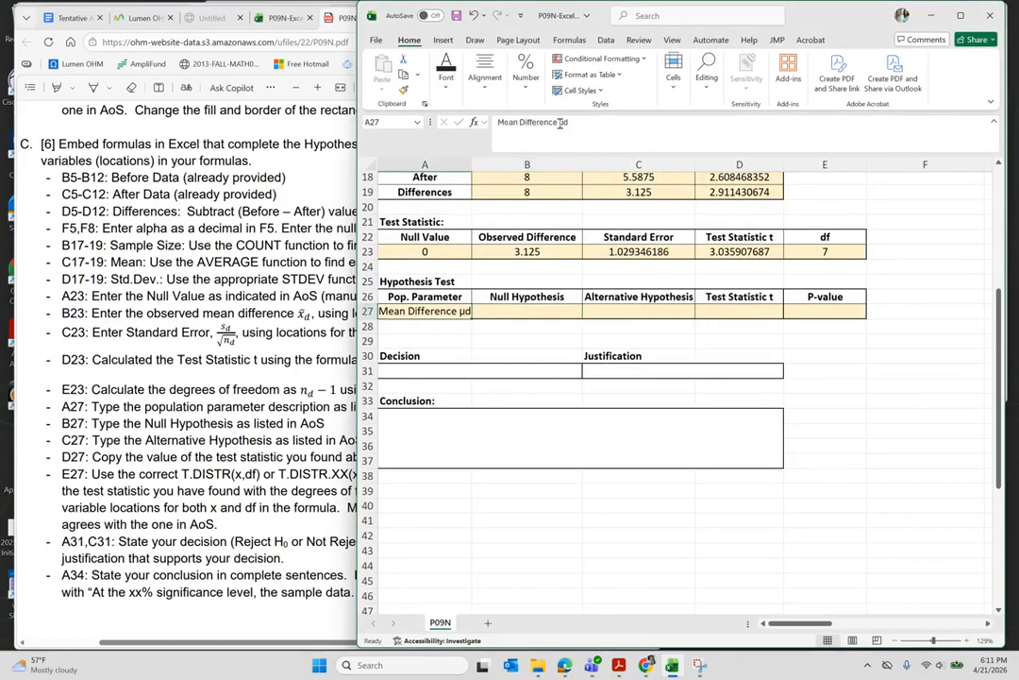
double_click(564, 122)
key(ctrl+c)
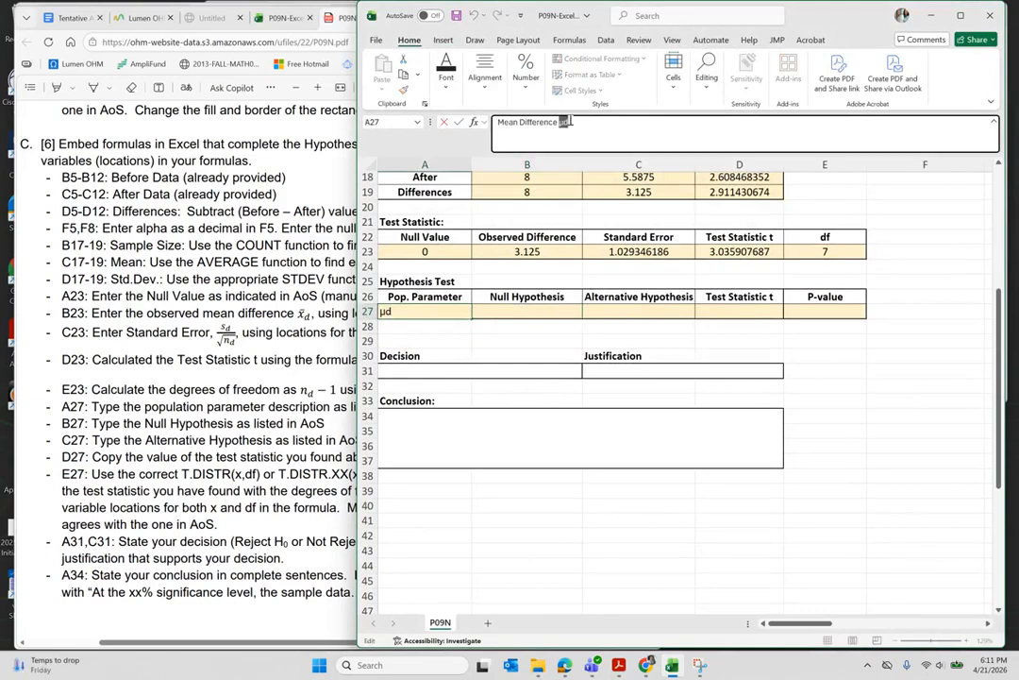
key(Return)
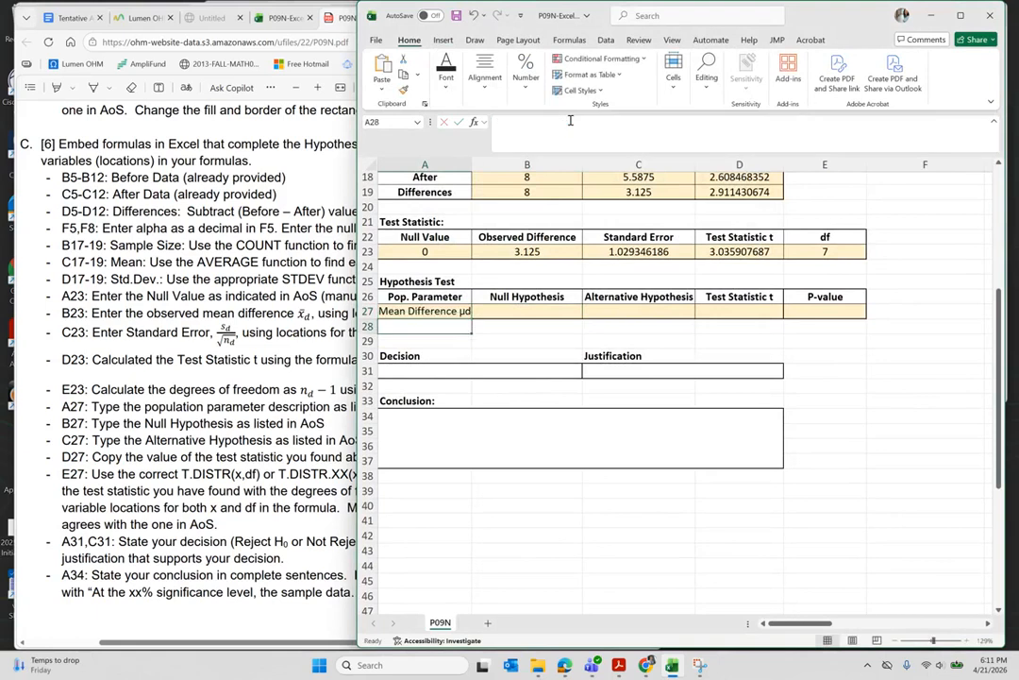
click(534, 311)
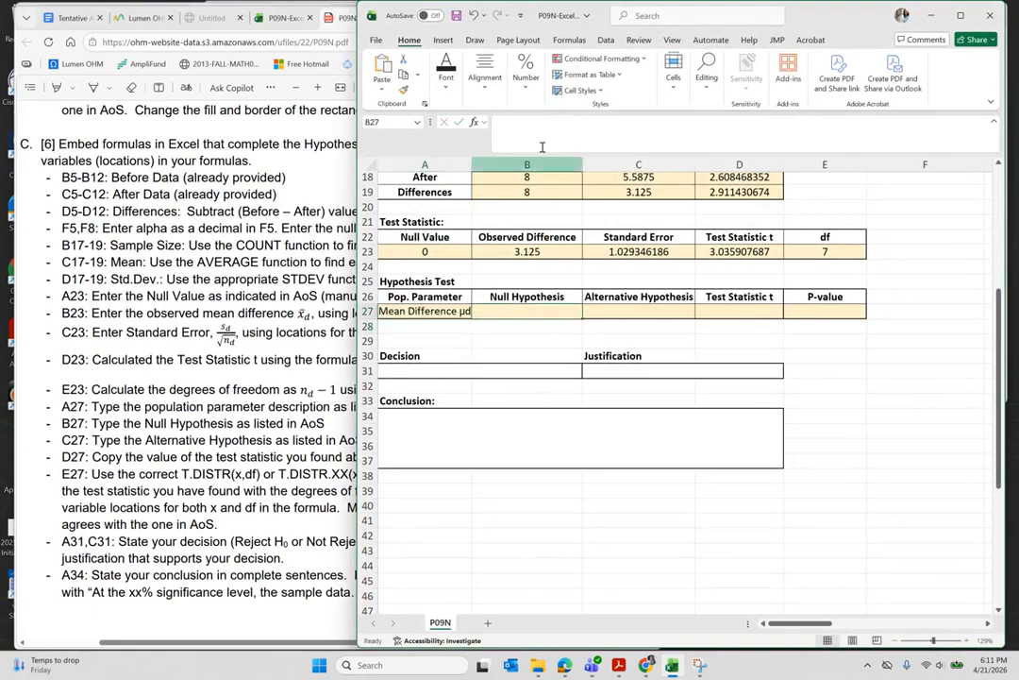
- Enter the null hypothesis μd = 0 in B27 using the copied μd
click(543, 127)
key(ctrl+v)
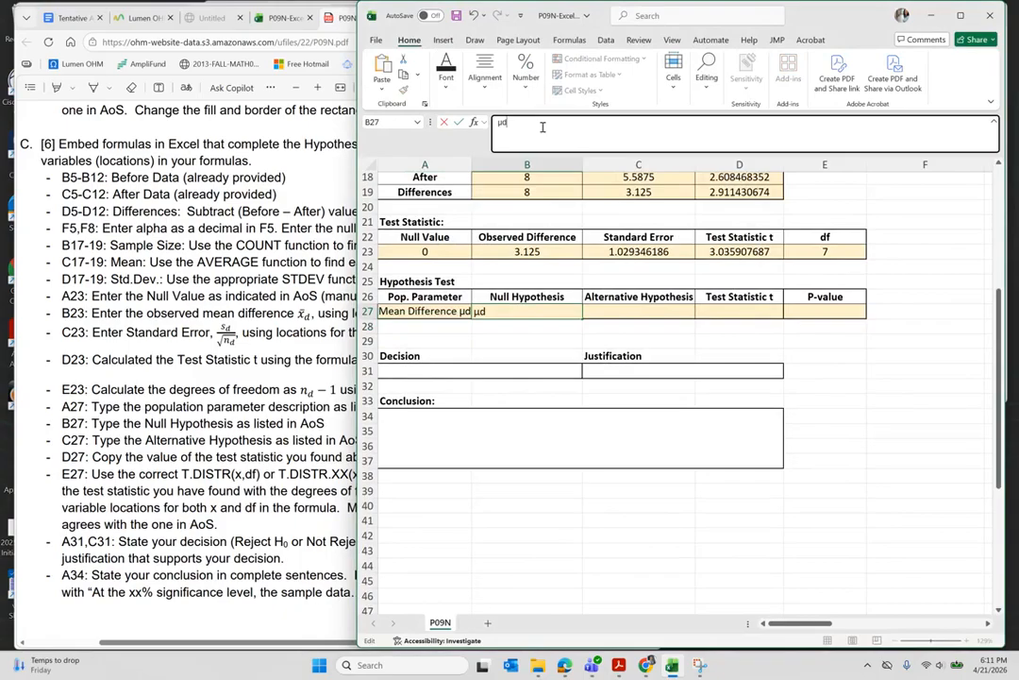
text(= 0)
key(Return)
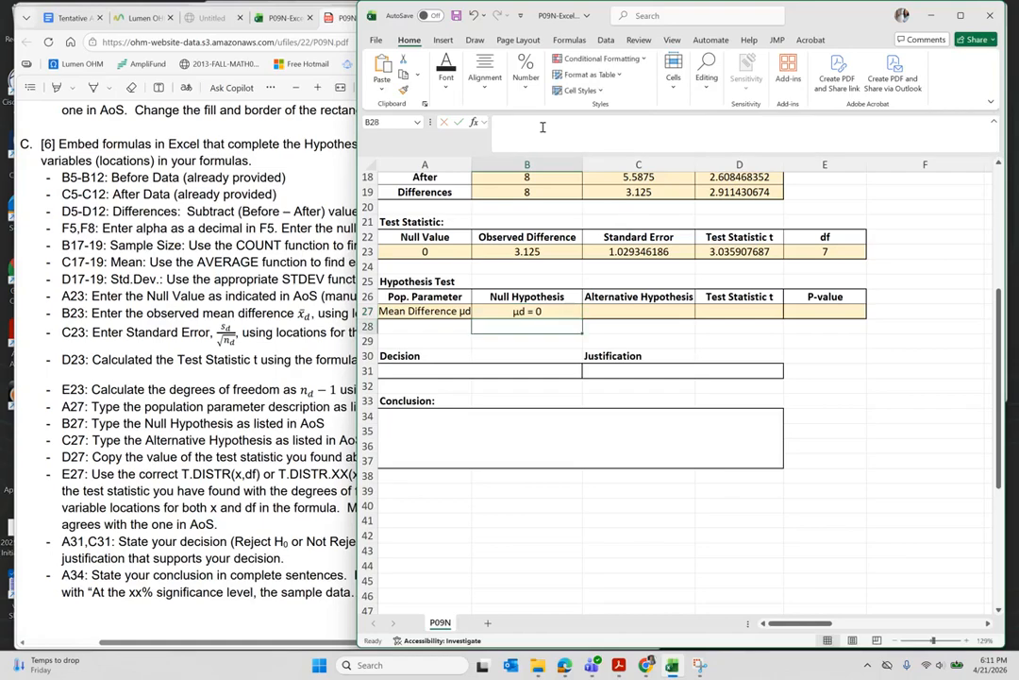
- Enter the alternative hypothesis μd > 0 in C27
key(Up)
key(Right)
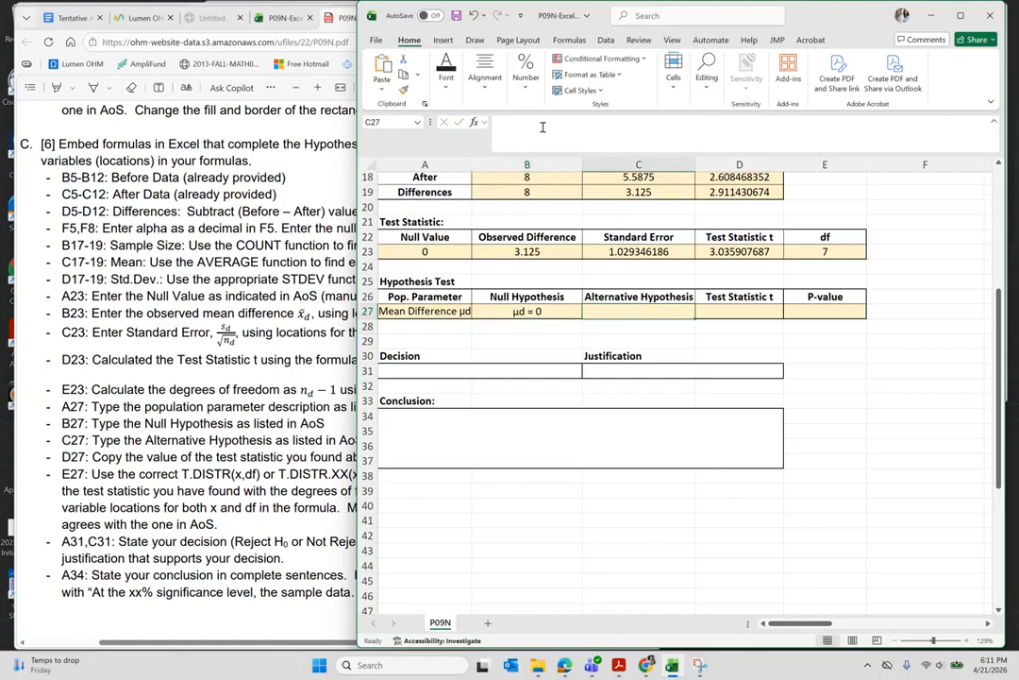
click(542, 126)
text(μd)
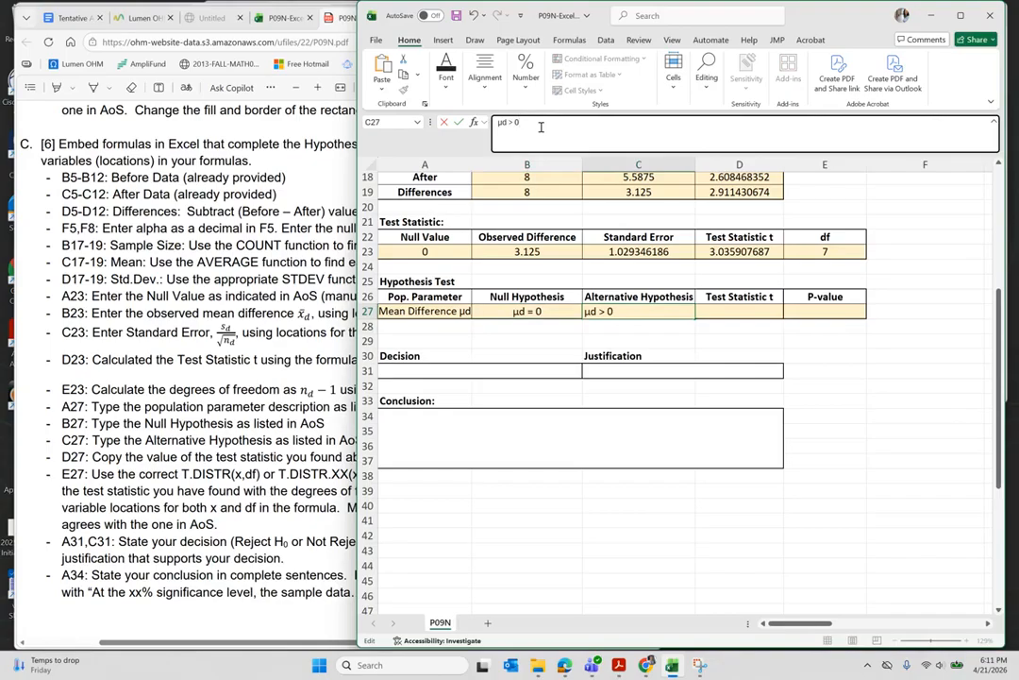
key(Return)
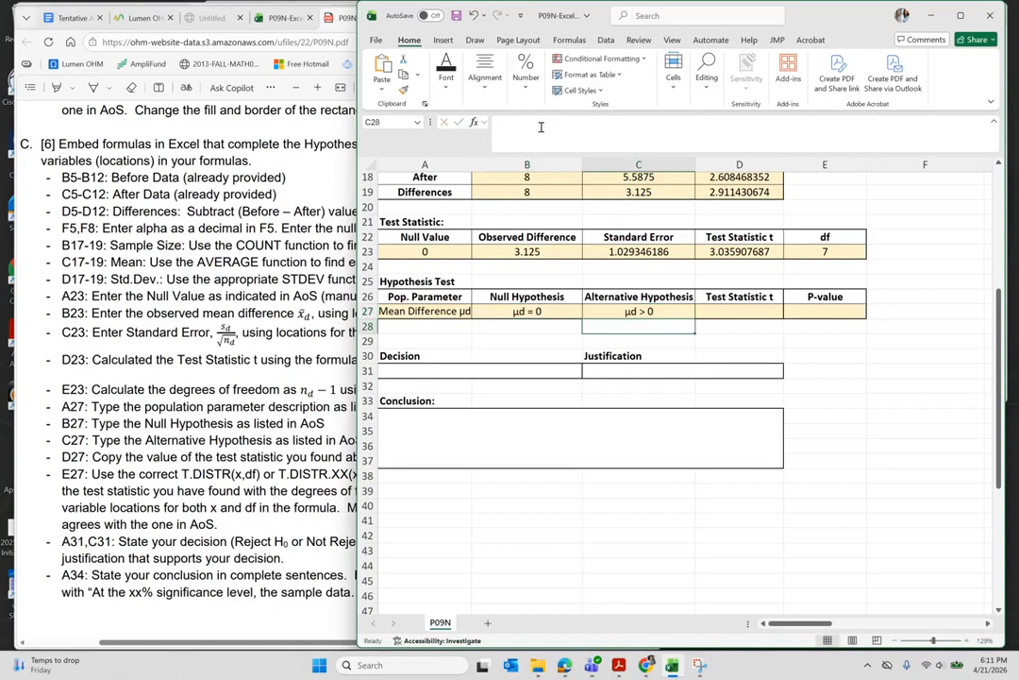
scroll(692, 357, right, 3)
scroll(692, 357, right, 5)
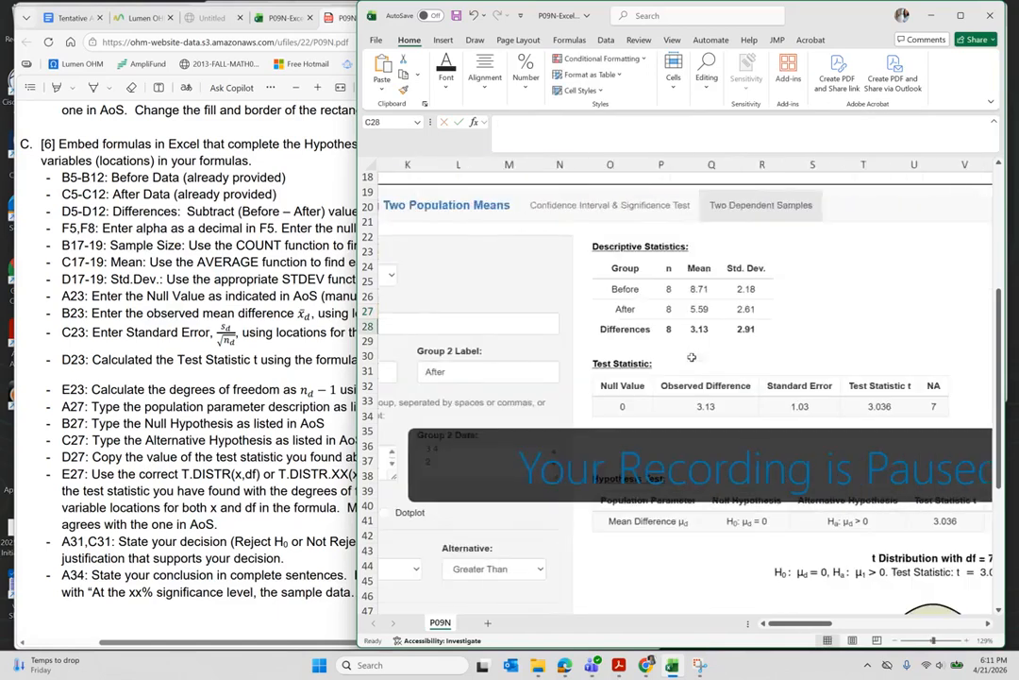
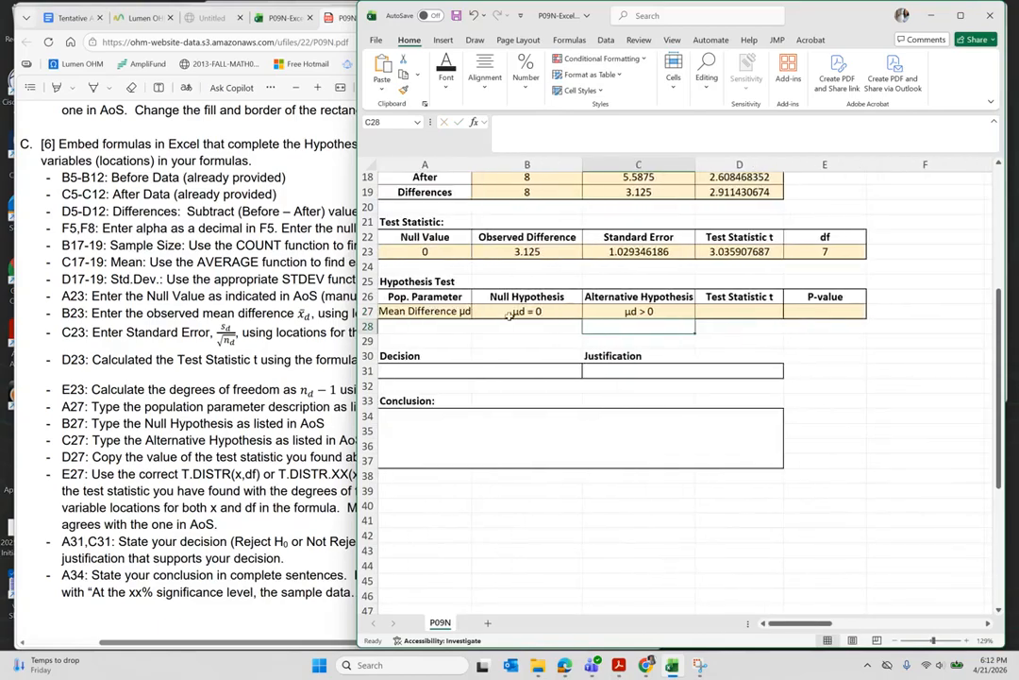
- Prefix the hypotheses with 'H0:' in B27 and 'Ha:' in C27
double_click(515, 312)
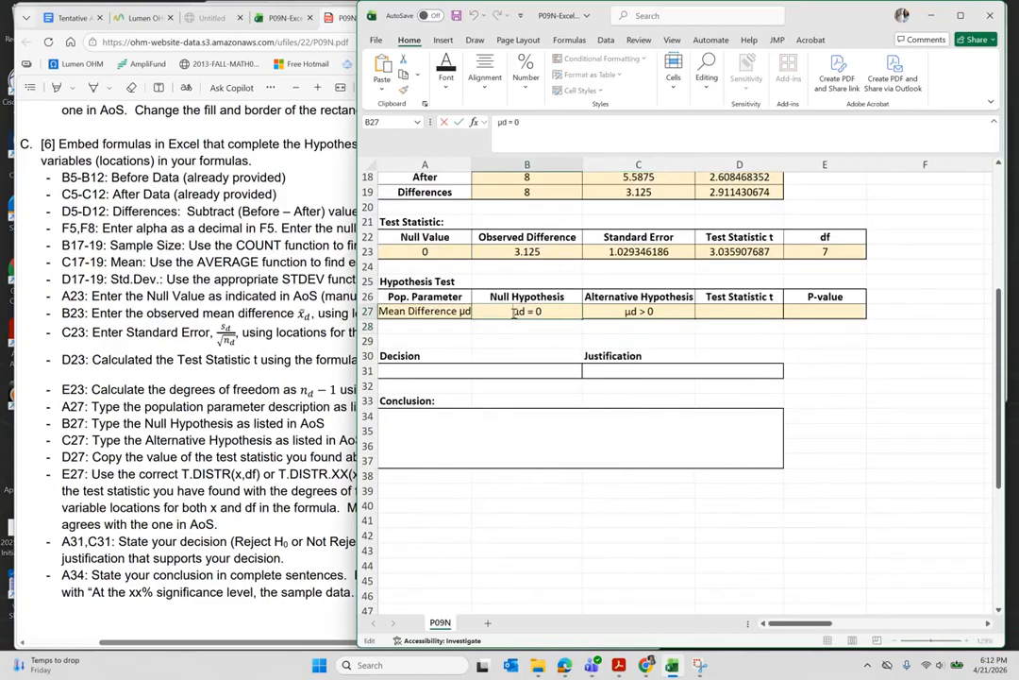
text(H0:)
double_click(628, 311)
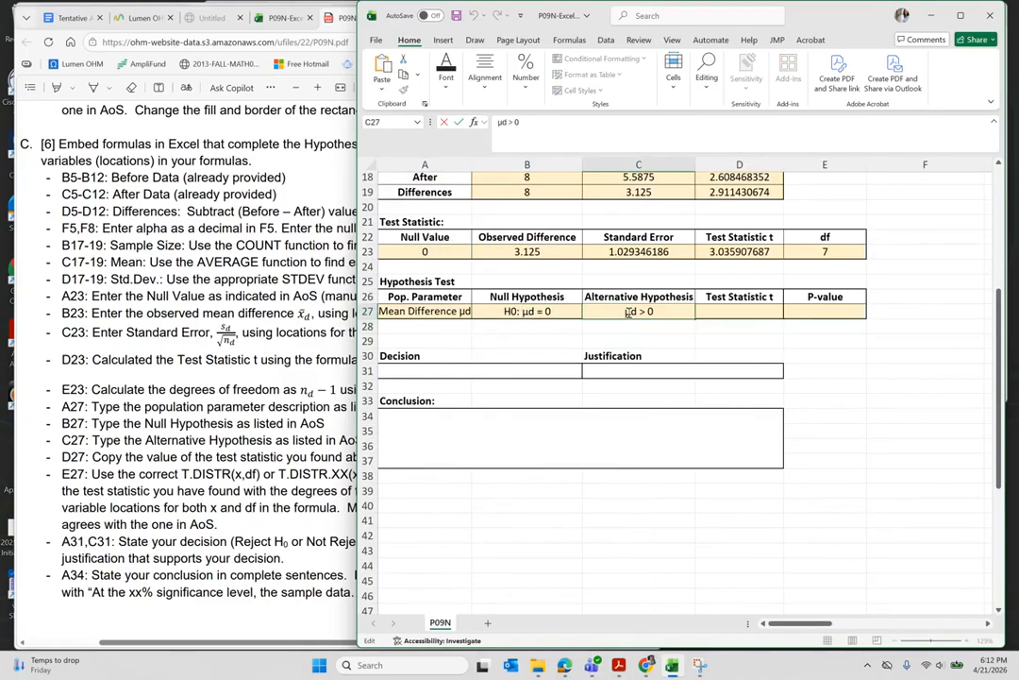
text(Ha:)
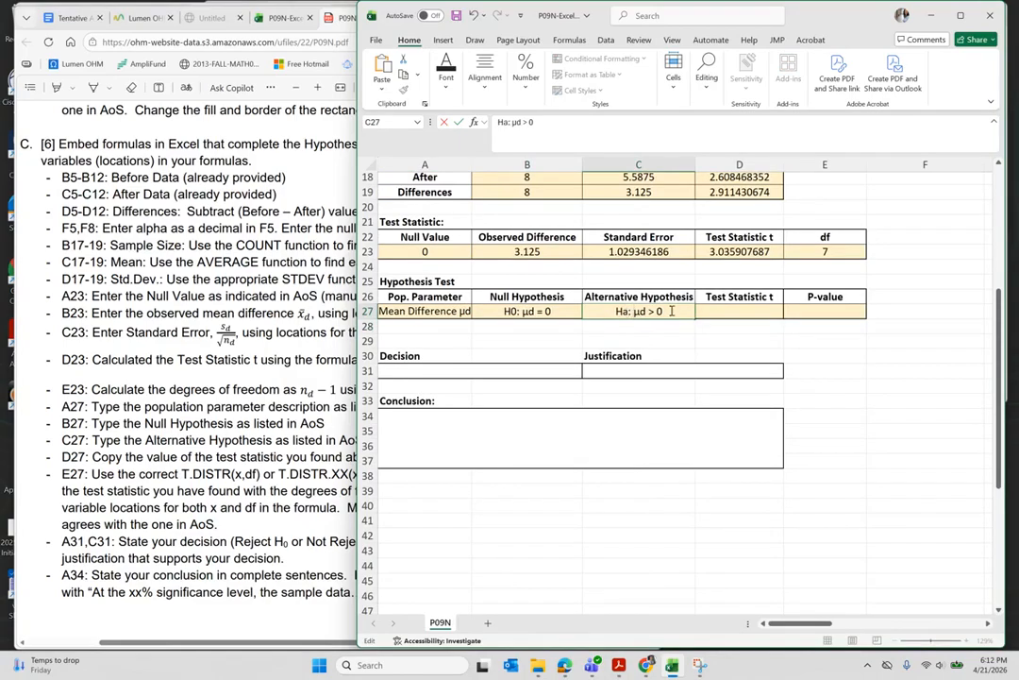
- Enter =D23 in D27 to show the test statistic 3.035907687
click(722, 312)
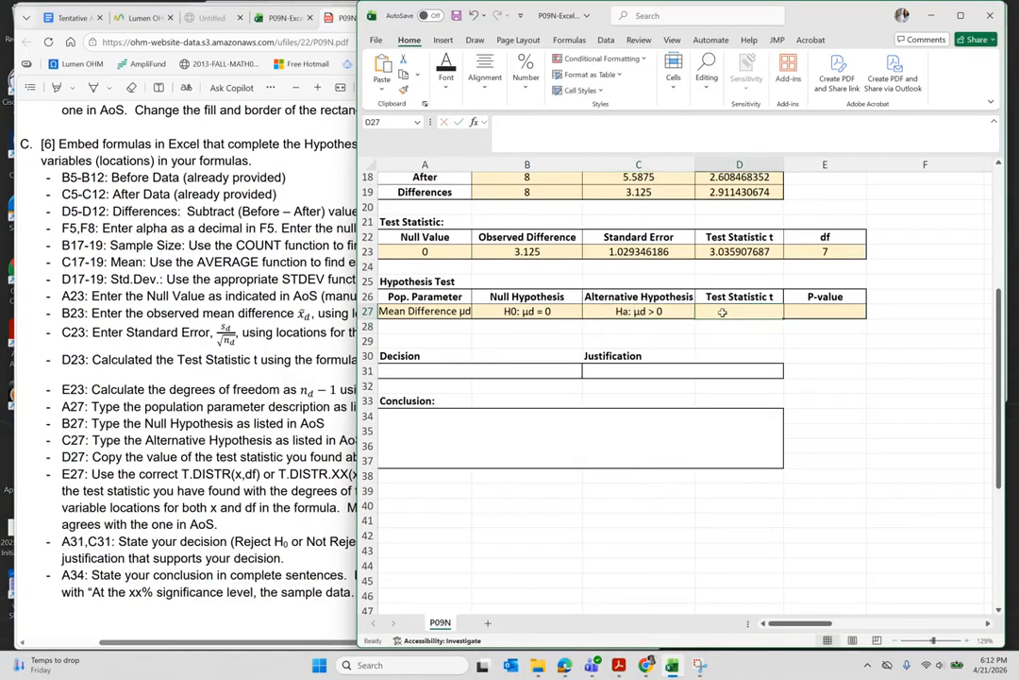
text(=)
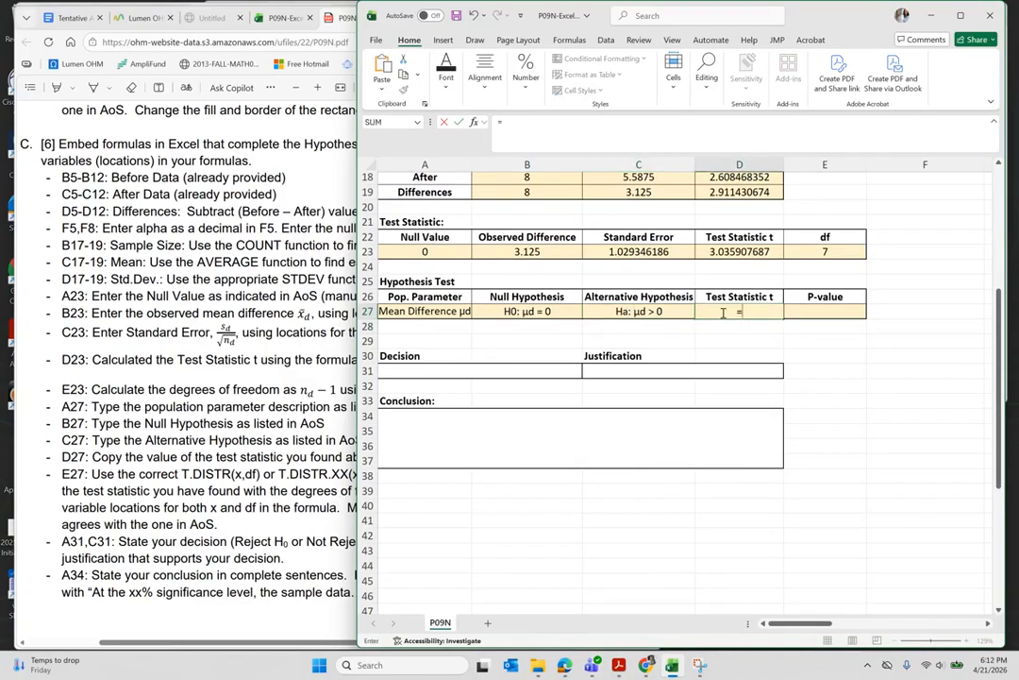
click(739, 250)
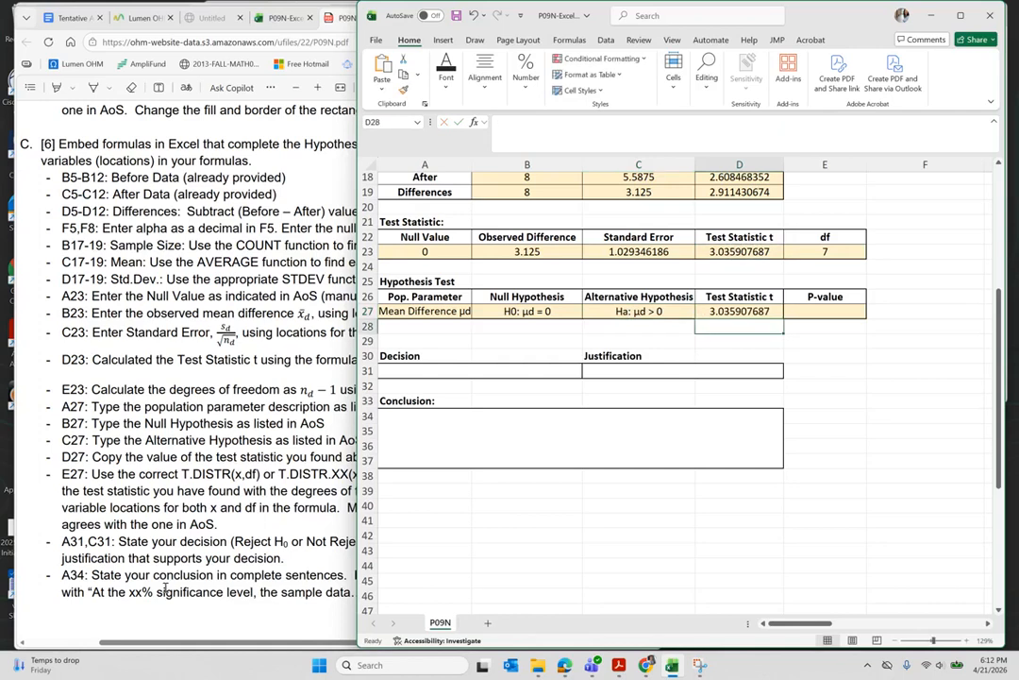
click(169, 434)
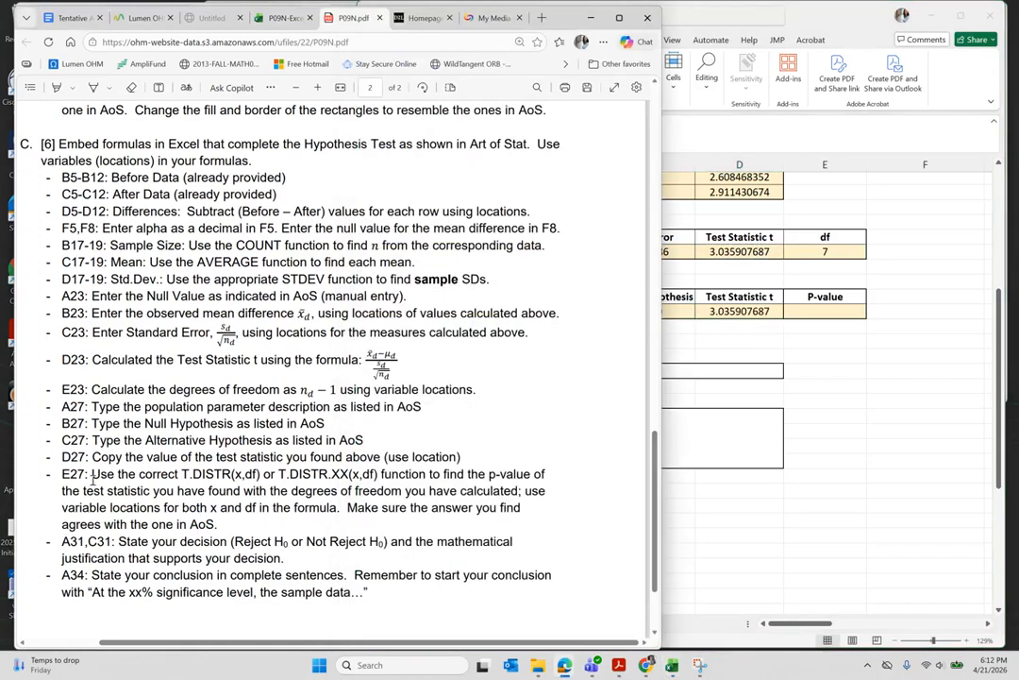
- Read the PDF's E27 instruction on using T.DIST functions for the p-value, then return to Excel
drag(92, 474, 267, 492)
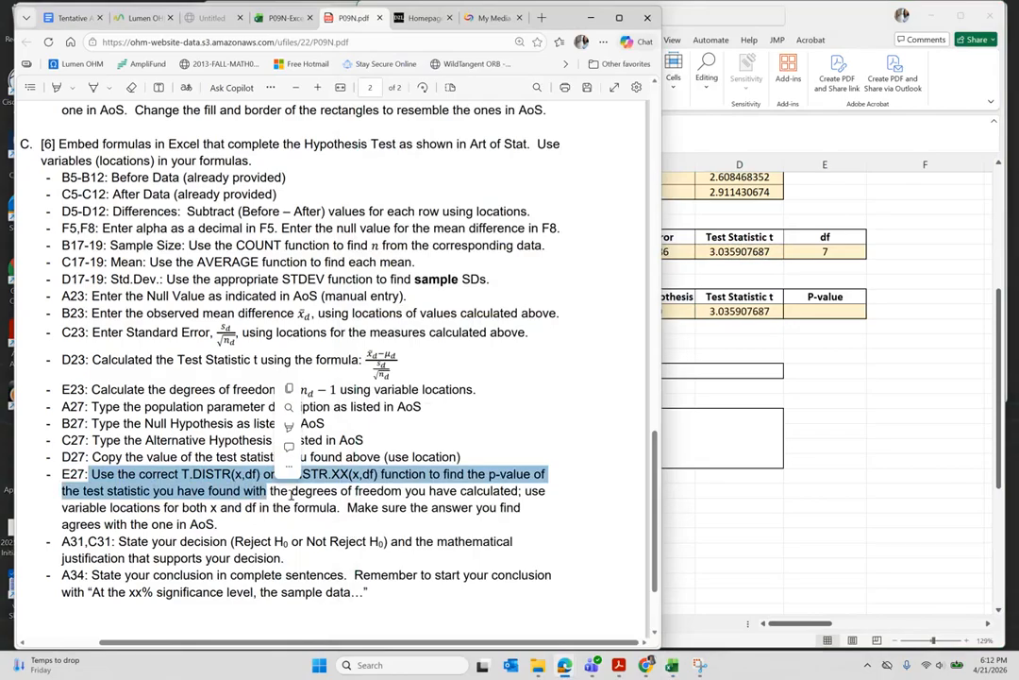
click(291, 495)
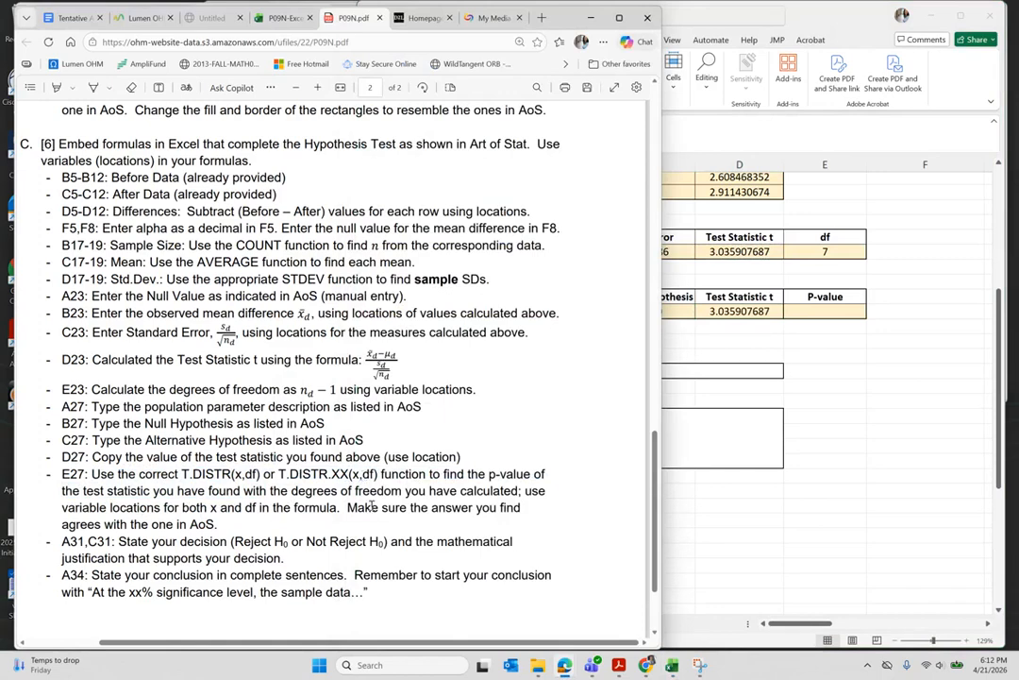
click(685, 509)
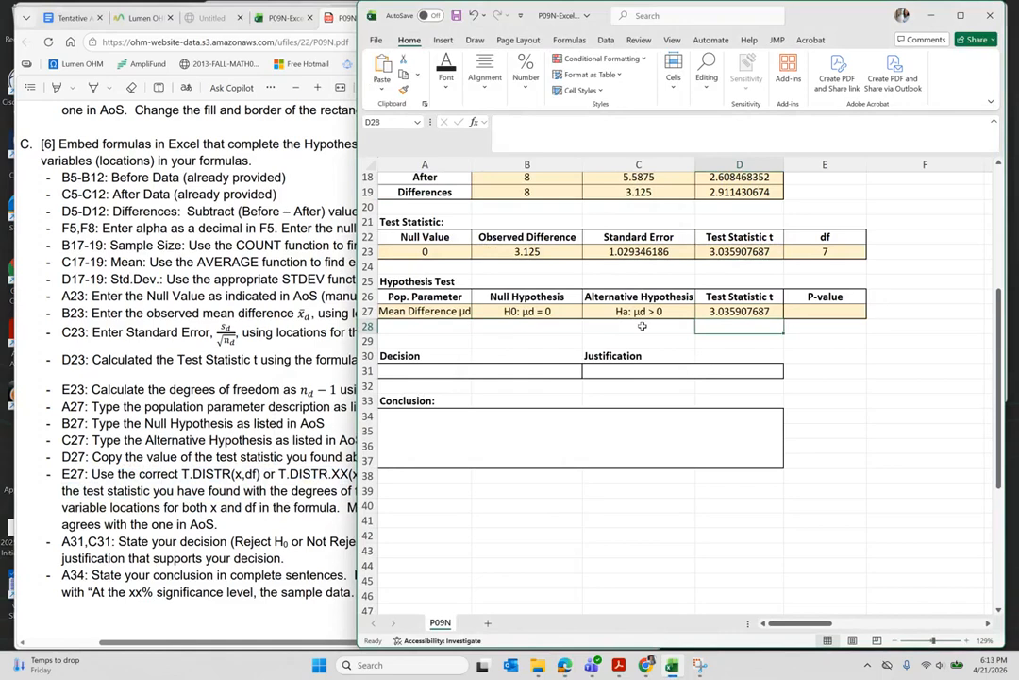
- Enter =T.DIST.RT(D27,E23) in E27, giving the p-value 0.009477988
click(816, 310)
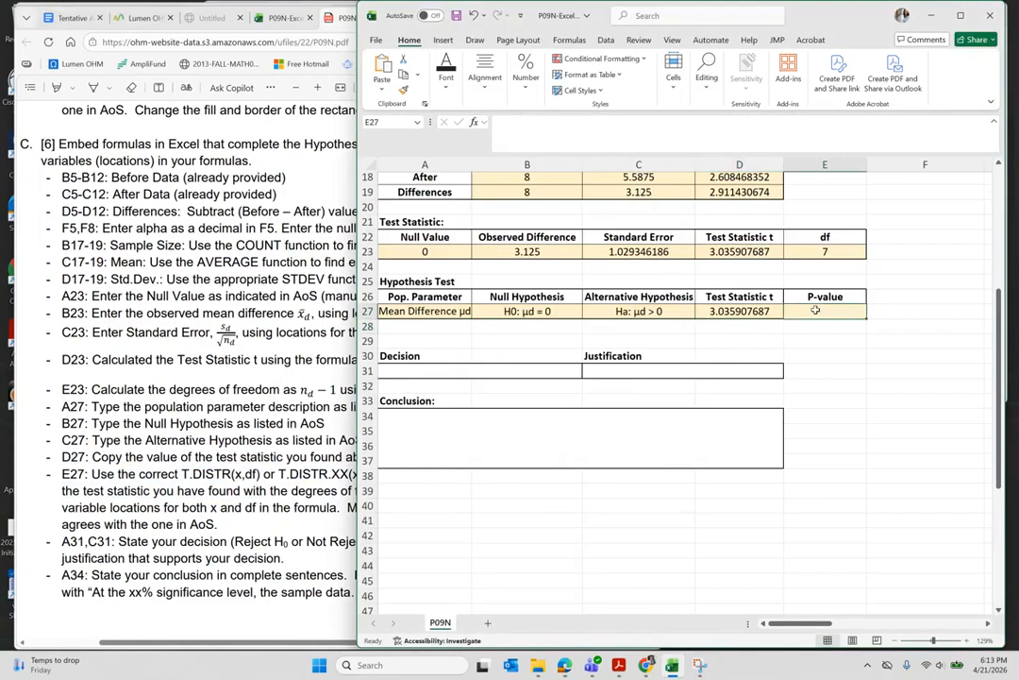
text(=t)
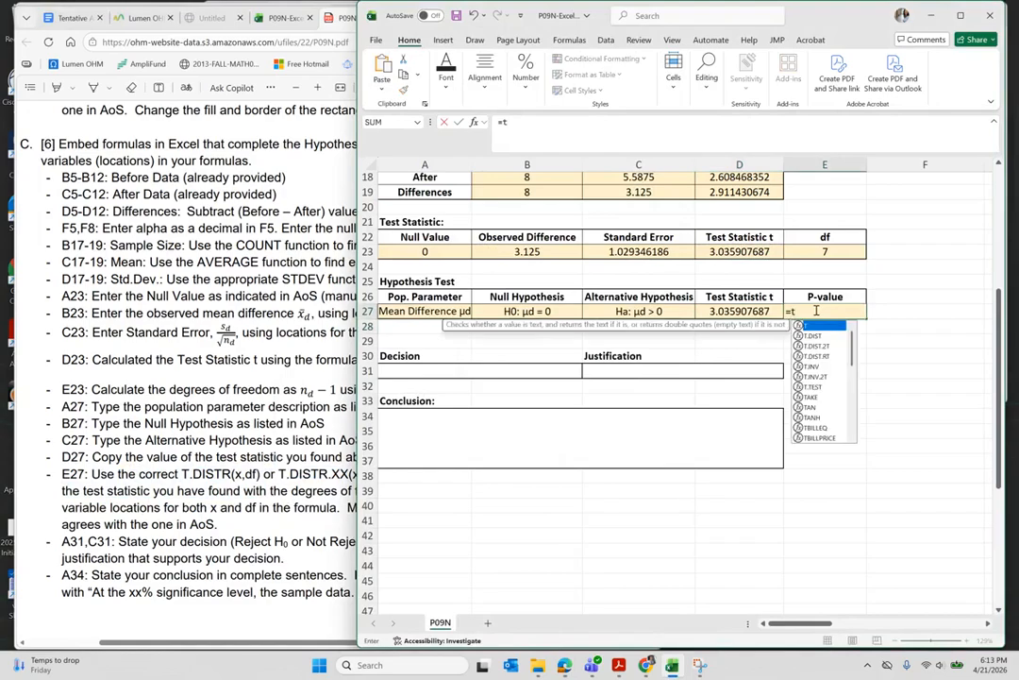
click(822, 358)
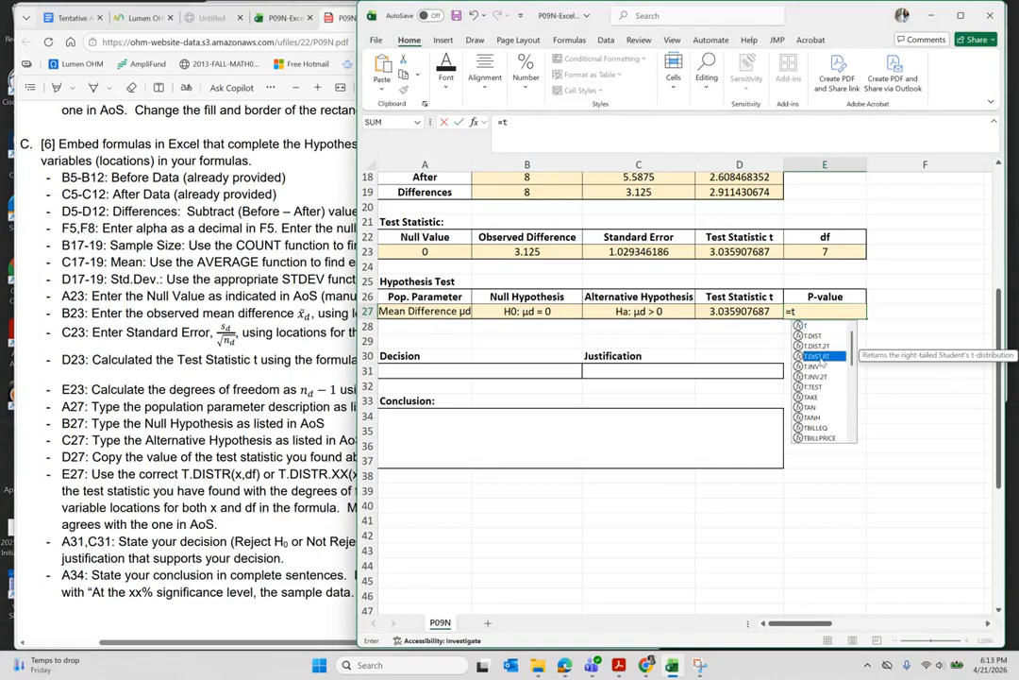
double_click(821, 357)
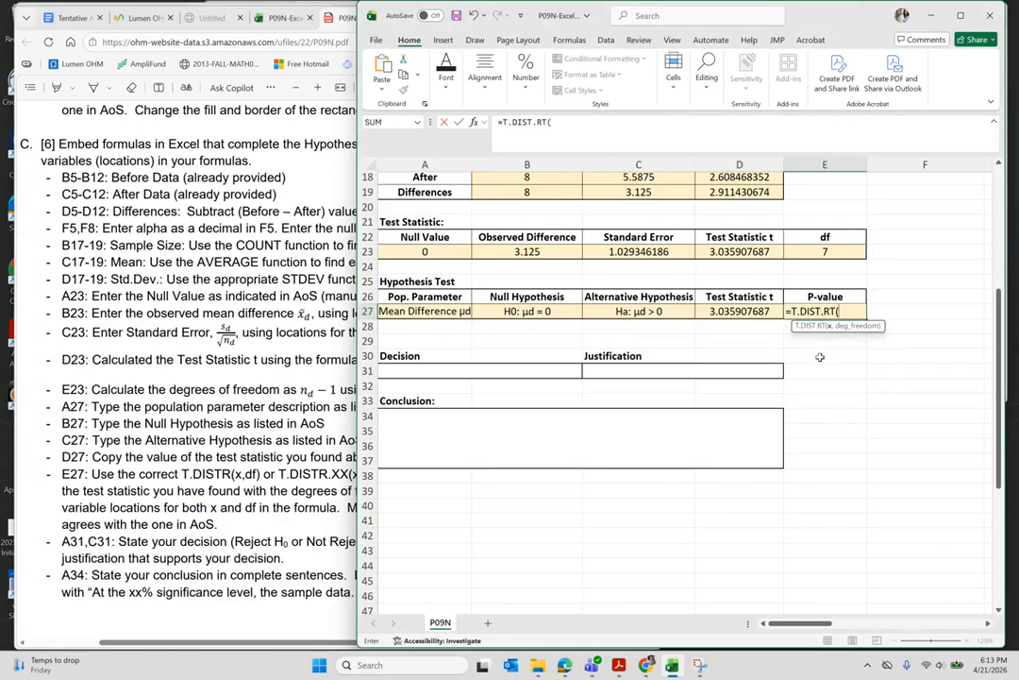
click(727, 308)
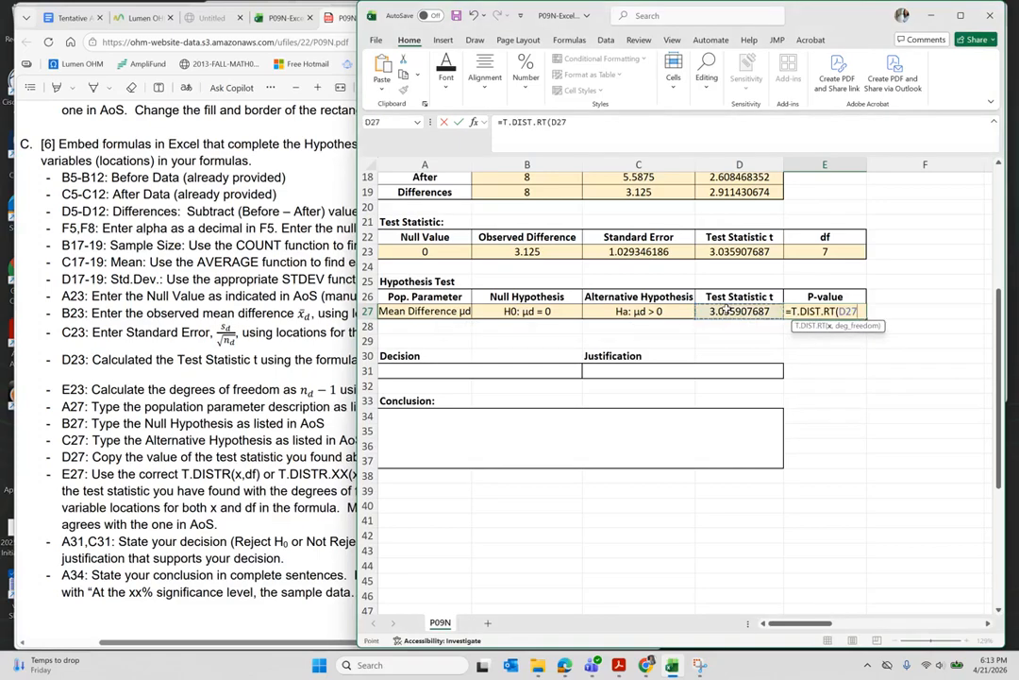
text(,)
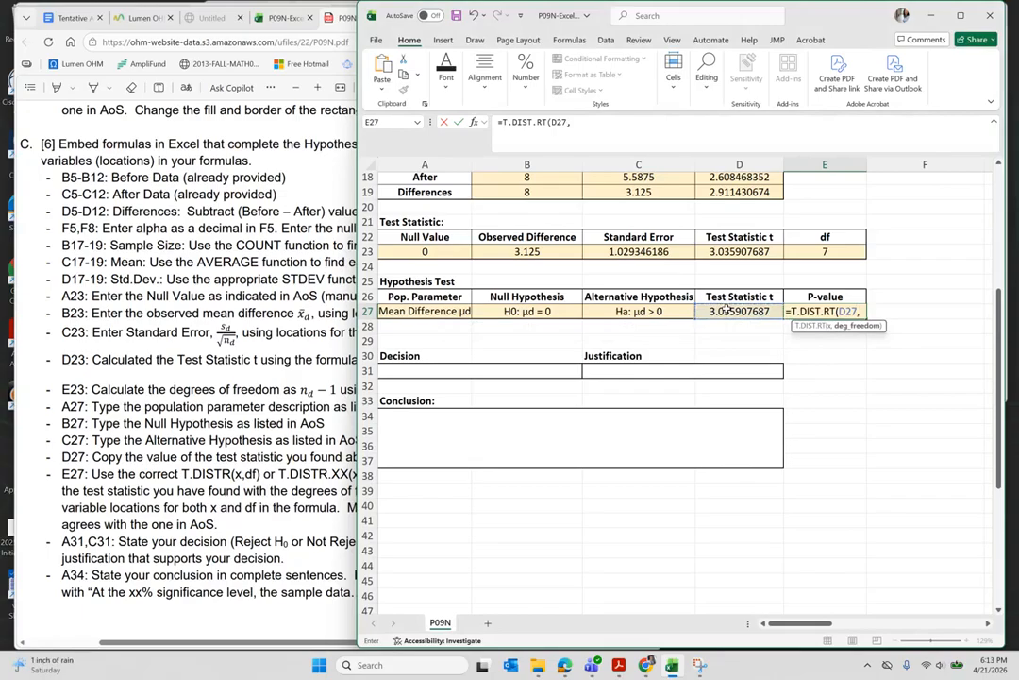
click(828, 250)
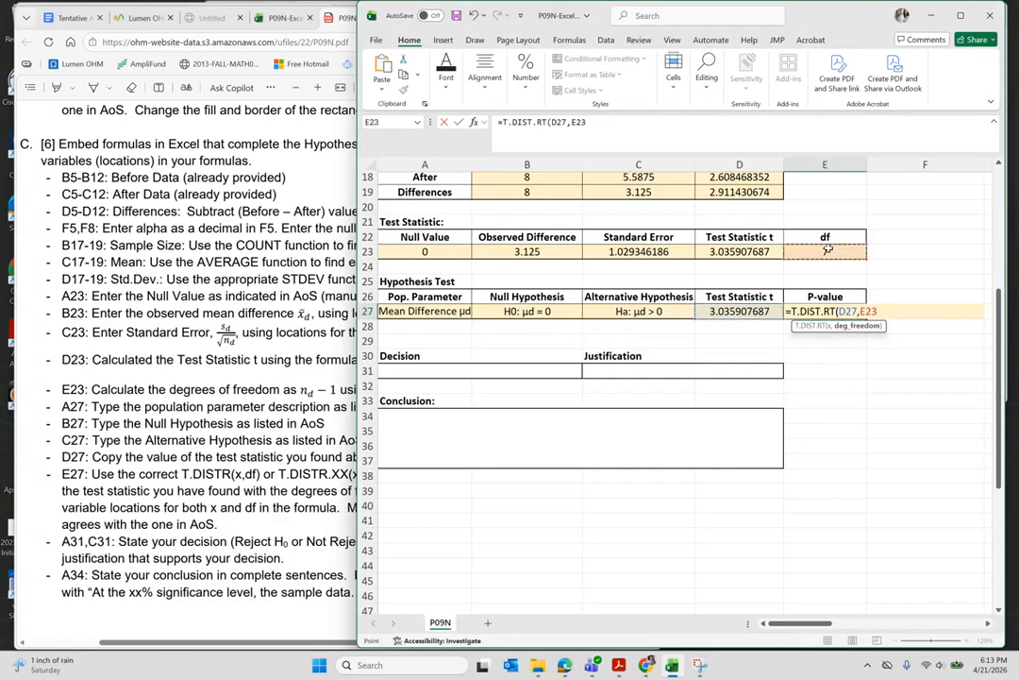
key(Return)
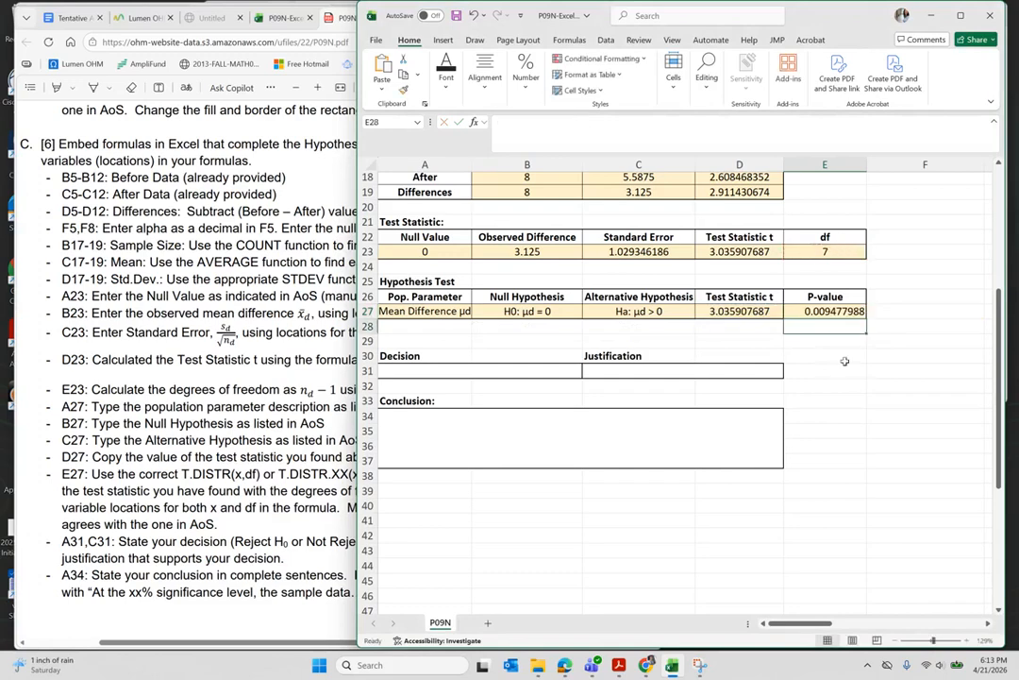
scroll(844, 369, right, 6)
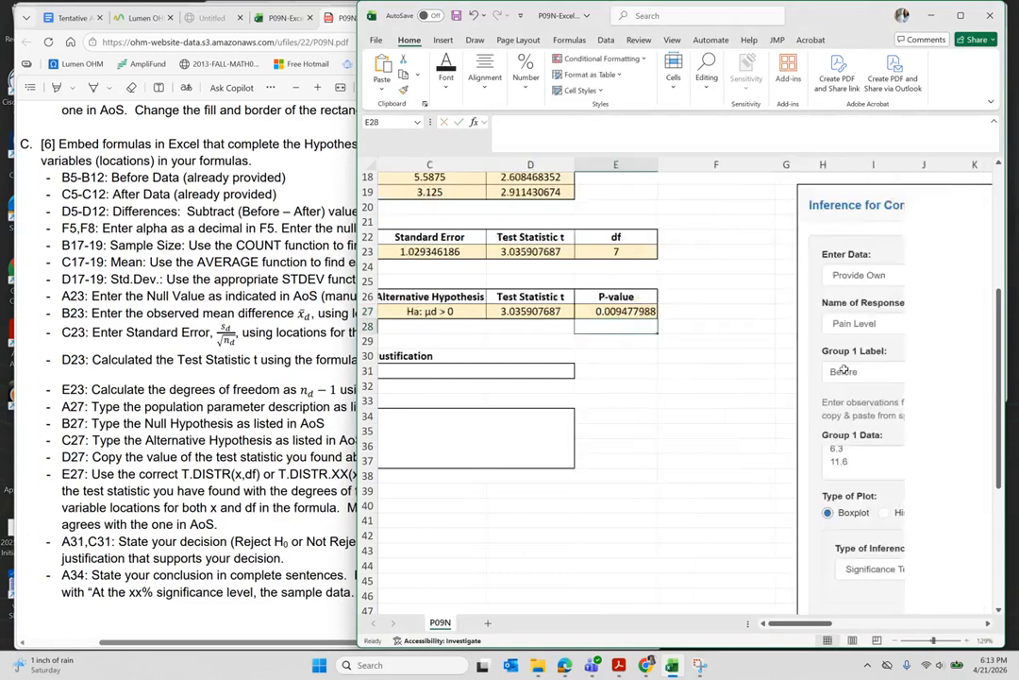
scroll(844, 369, right, 3)
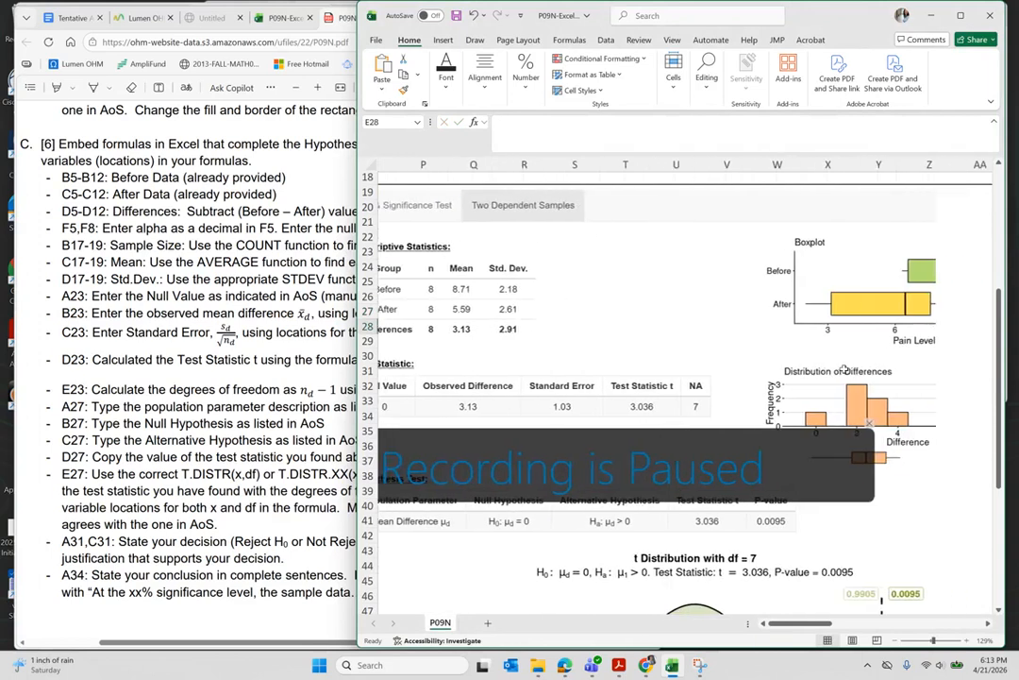
scroll(776, 547, down, 1)
scroll(776, 547, down, 1)
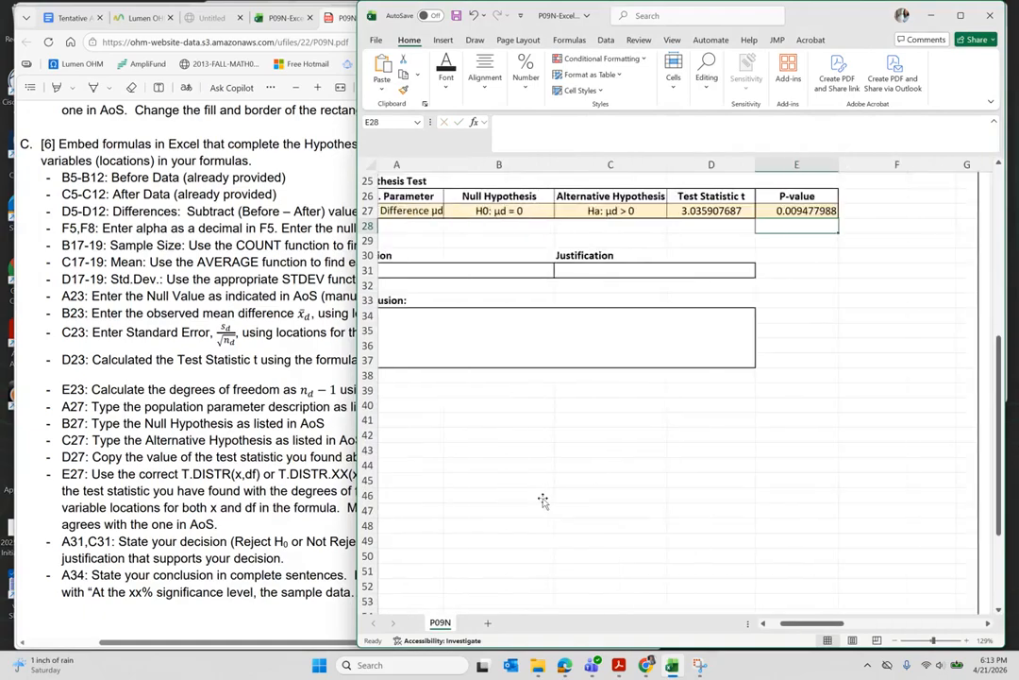
scroll(543, 500, up, 2)
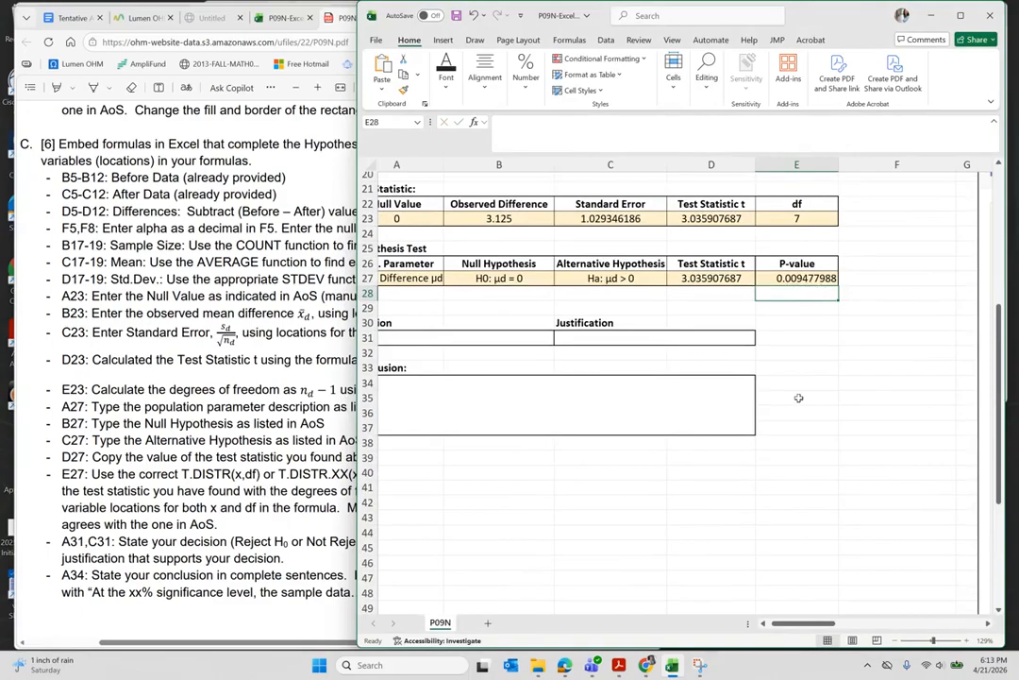
scroll(805, 400, left, 1)
scroll(805, 400, left, 1)
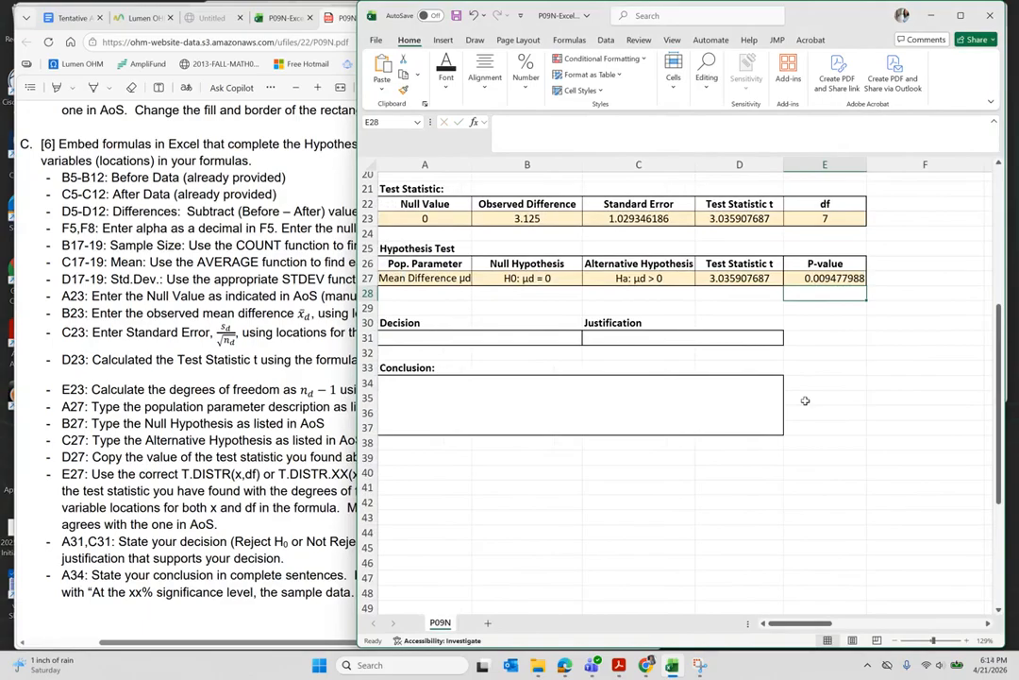
- Enter 'pval < alpha' as the justification in C31
click(639, 337)
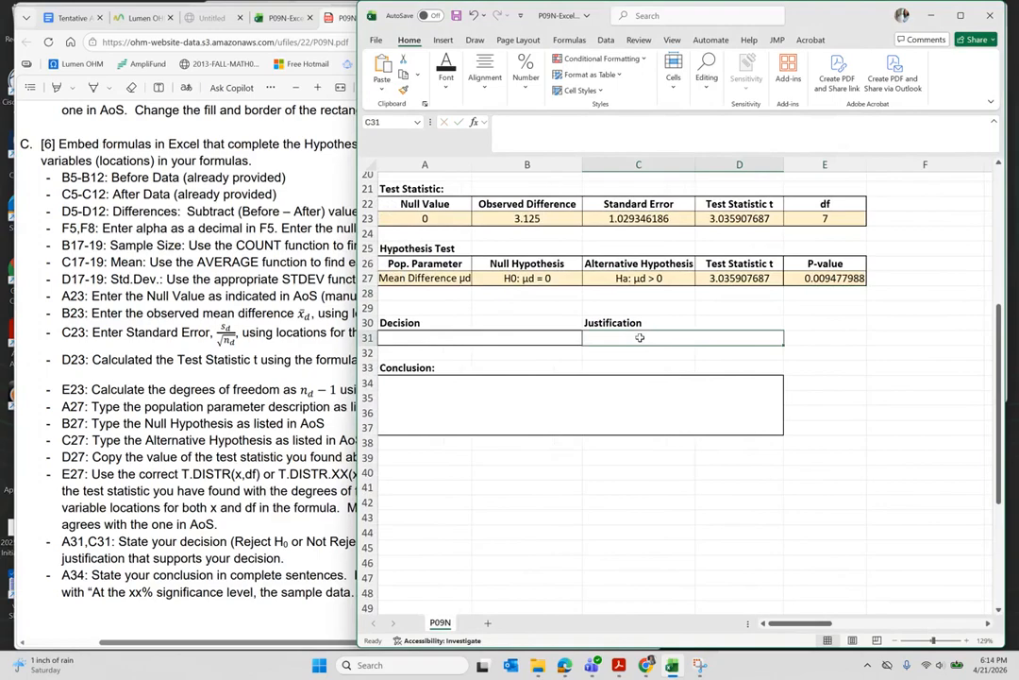
text(pval)
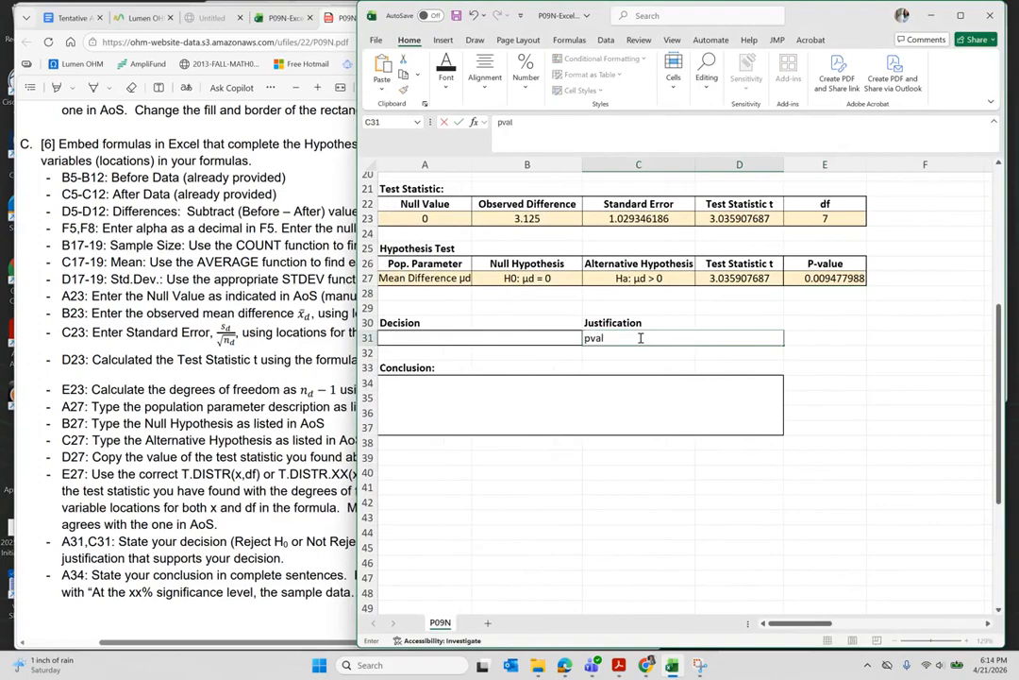
text( < alpha)
click(409, 335)
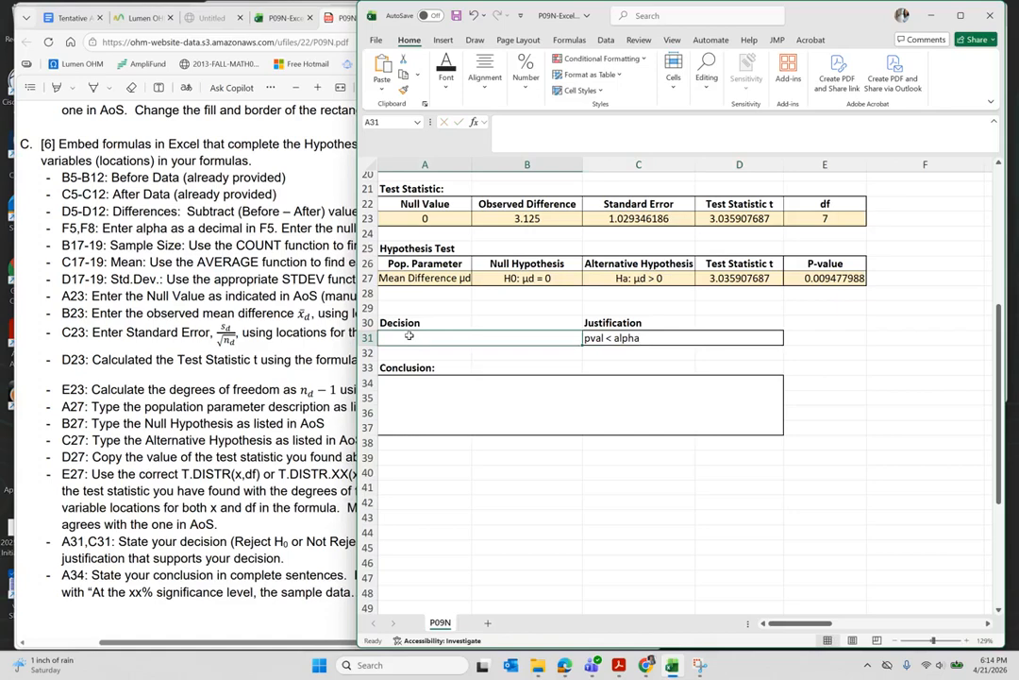
scroll(409, 335, up, 1)
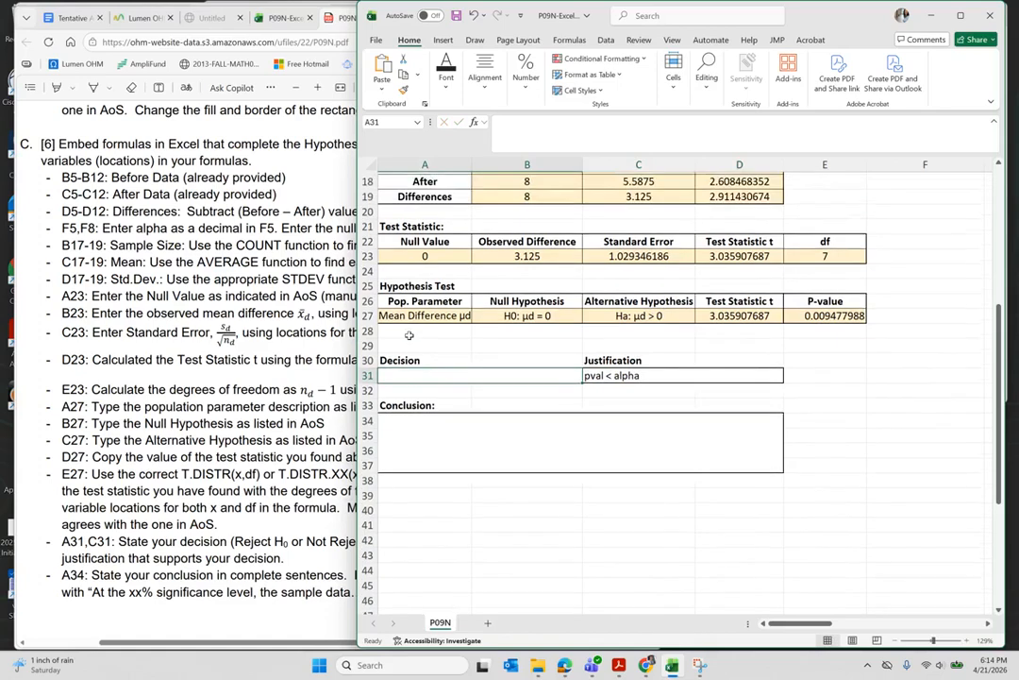
scroll(409, 335, up, 3)
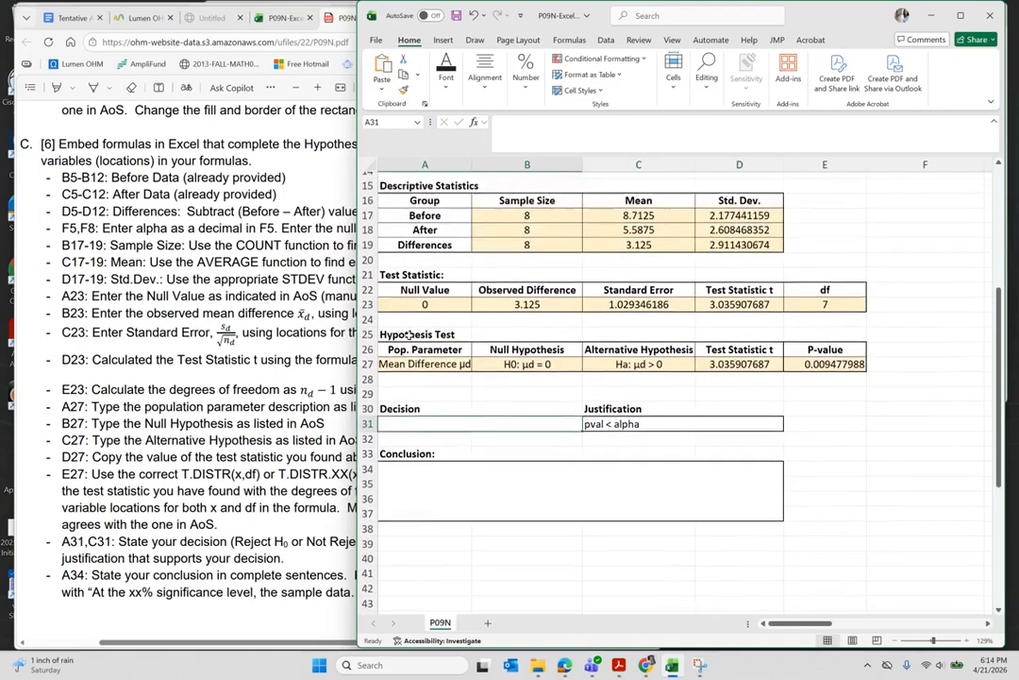
scroll(408, 335, up, 1)
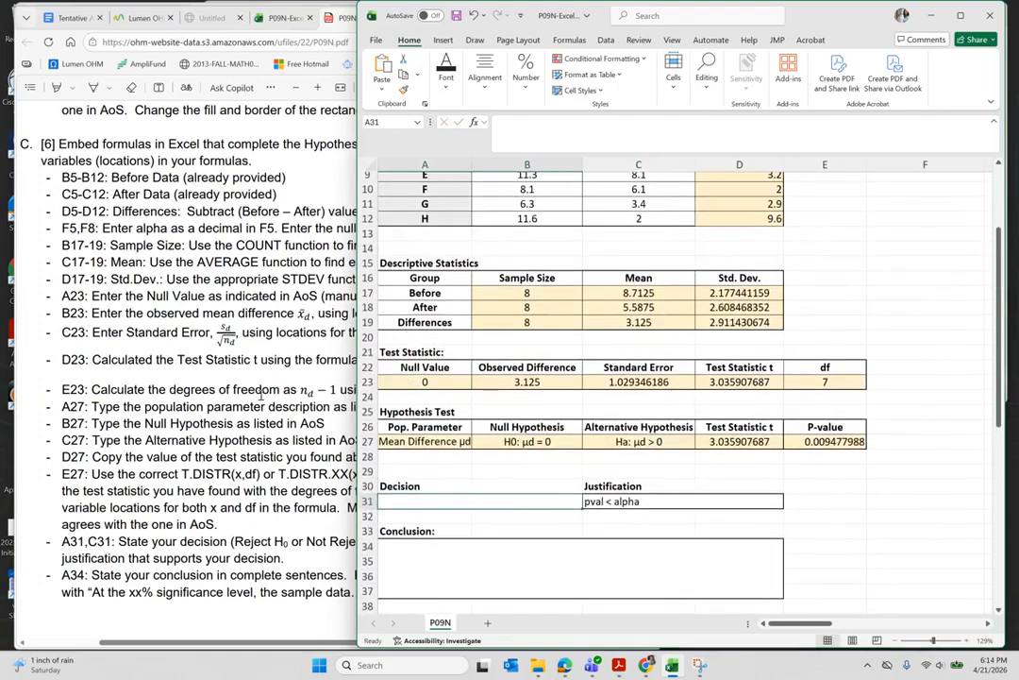
- Highlight 'hypnotism in reducing pain for adults' in the assignment PDF's study description
click(261, 394)
scroll(261, 394, up, 9)
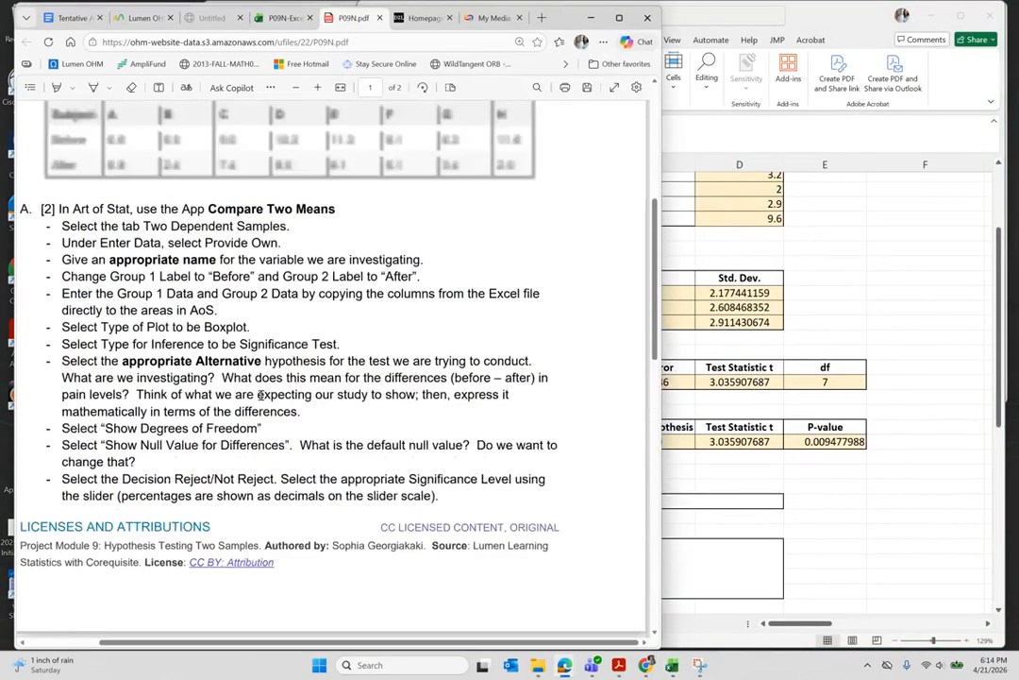
scroll(262, 395, up, 4)
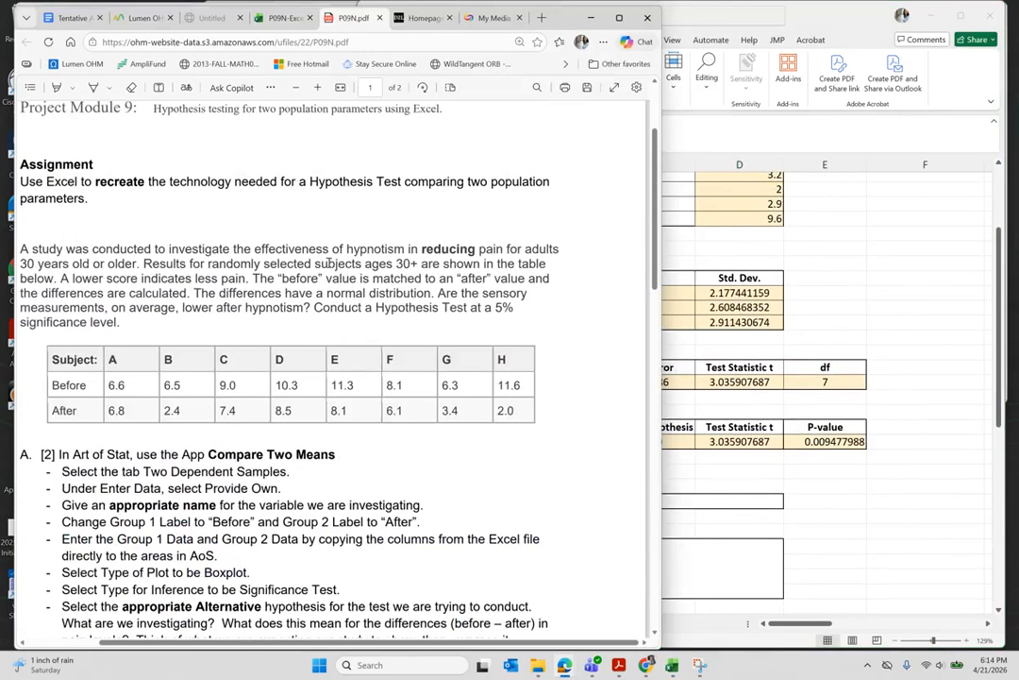
drag(346, 250, 563, 250)
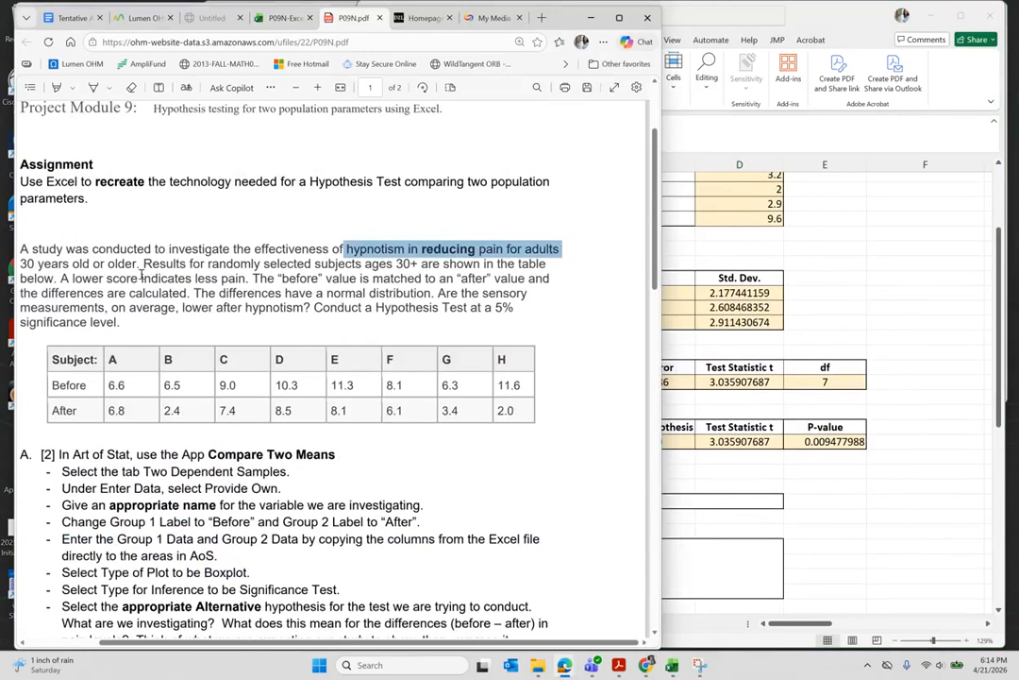